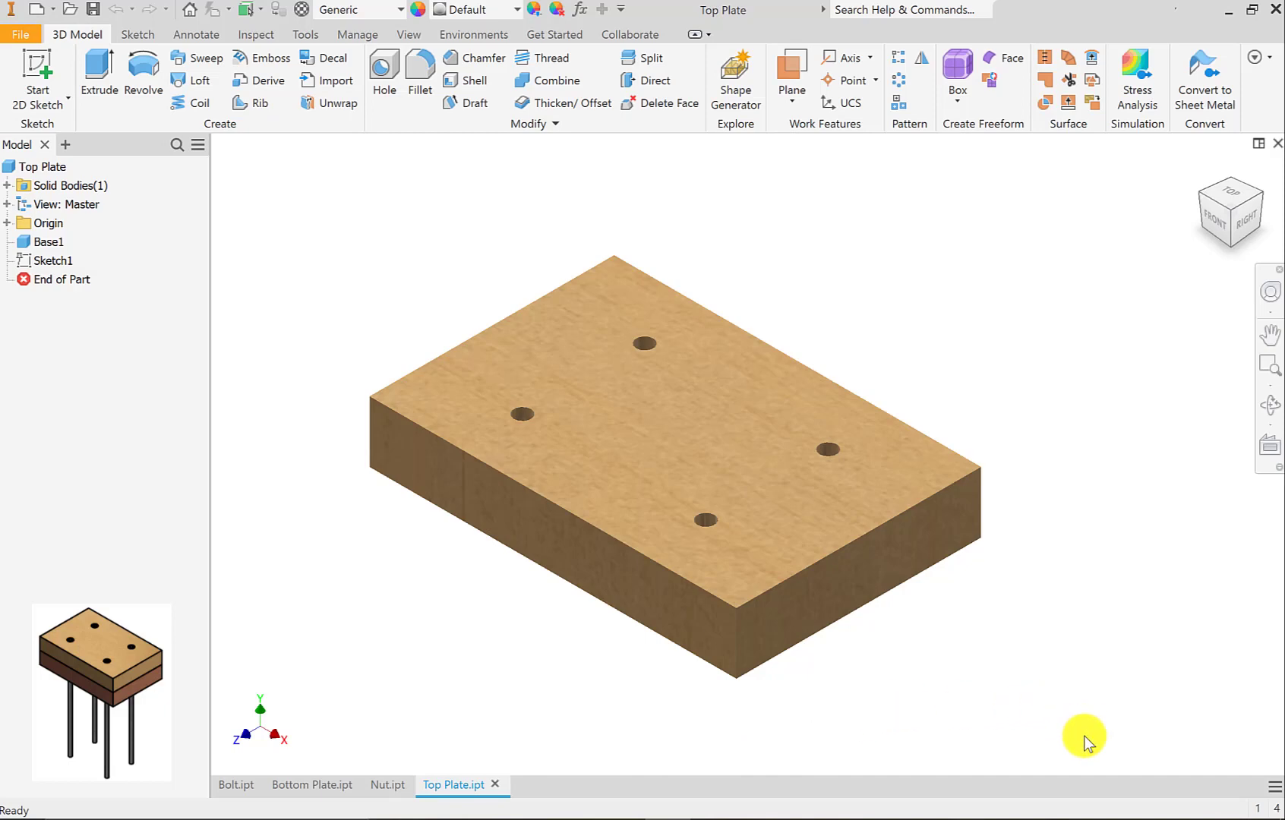
{"action": "left_click_drag", "start_coordinate": [1085, 736], "coordinate": [272, 227]}
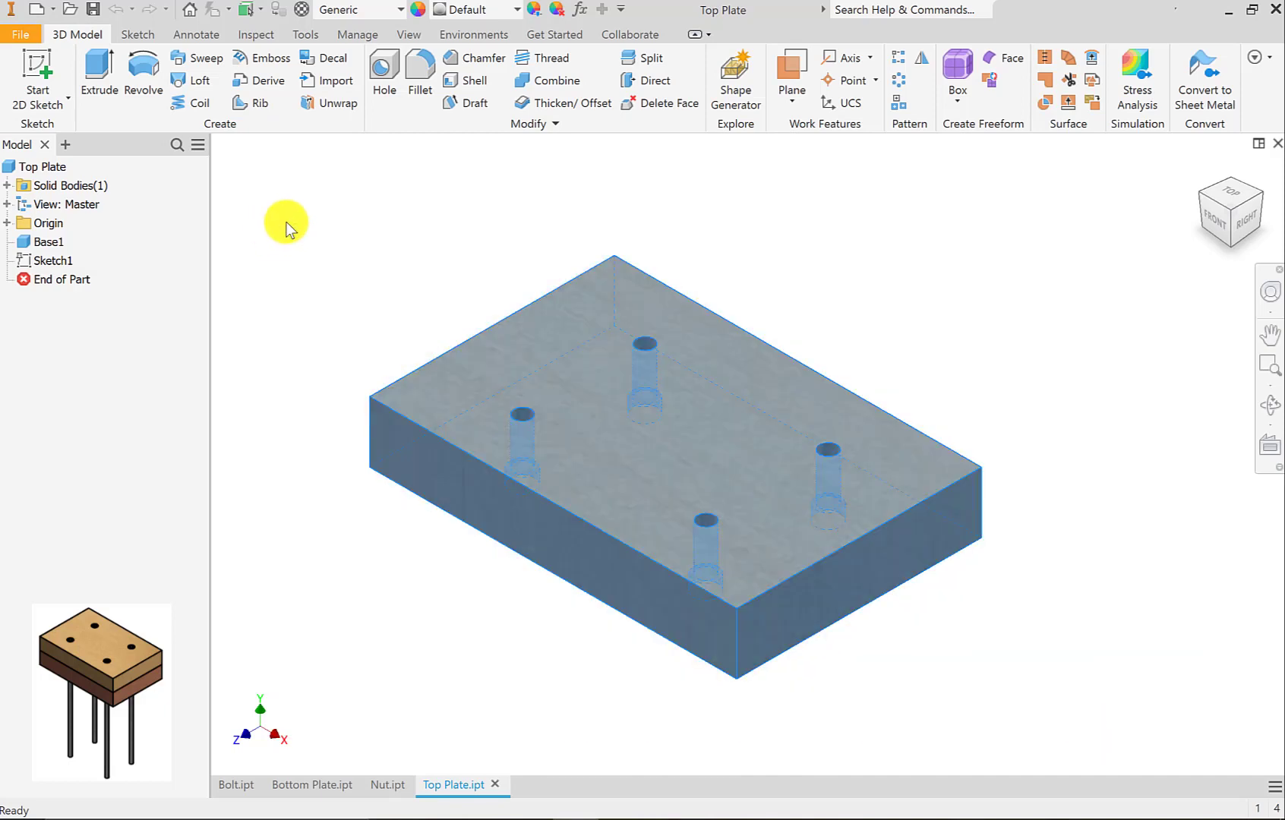
{"action": "left_click", "coordinate": [518, 11]}
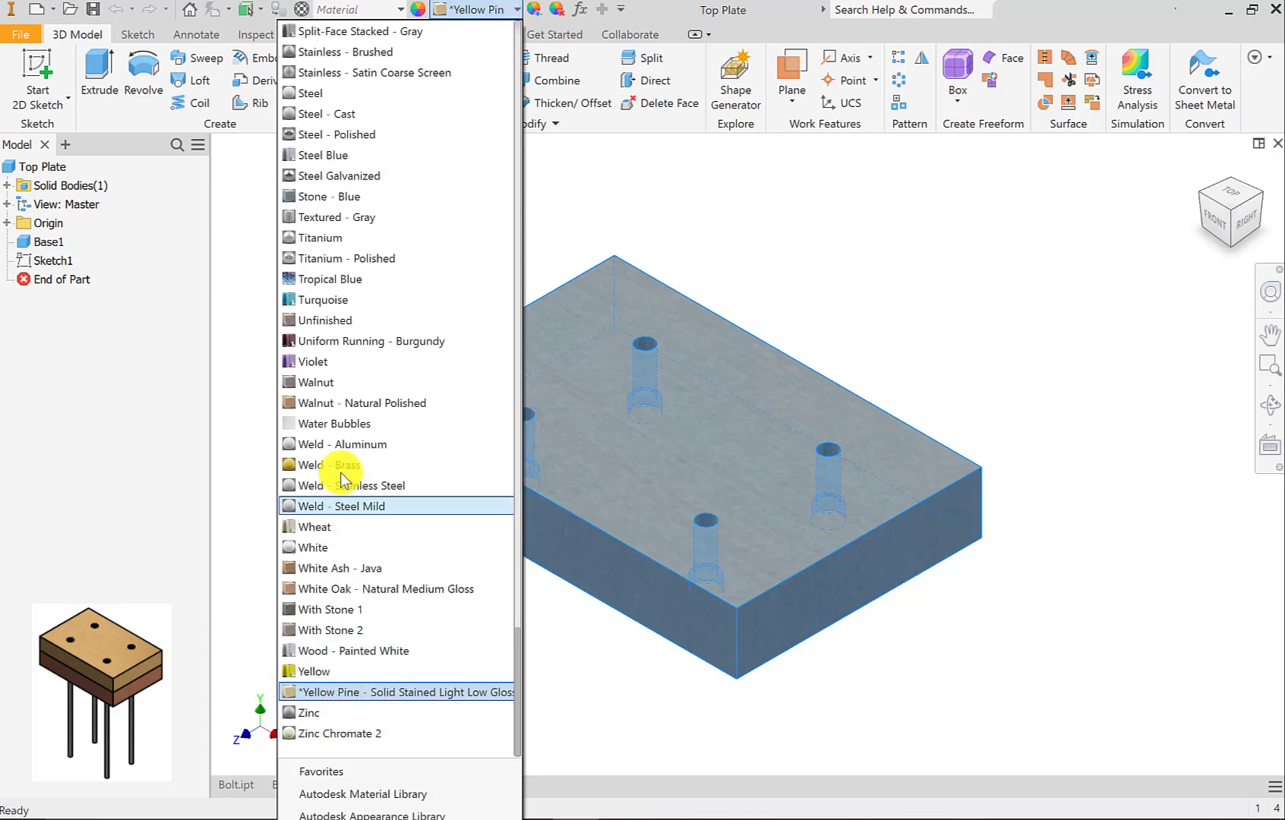
{"action": "scroll", "coordinate": [396, 448], "scroll_direction": "up", "scroll_amount": 2}
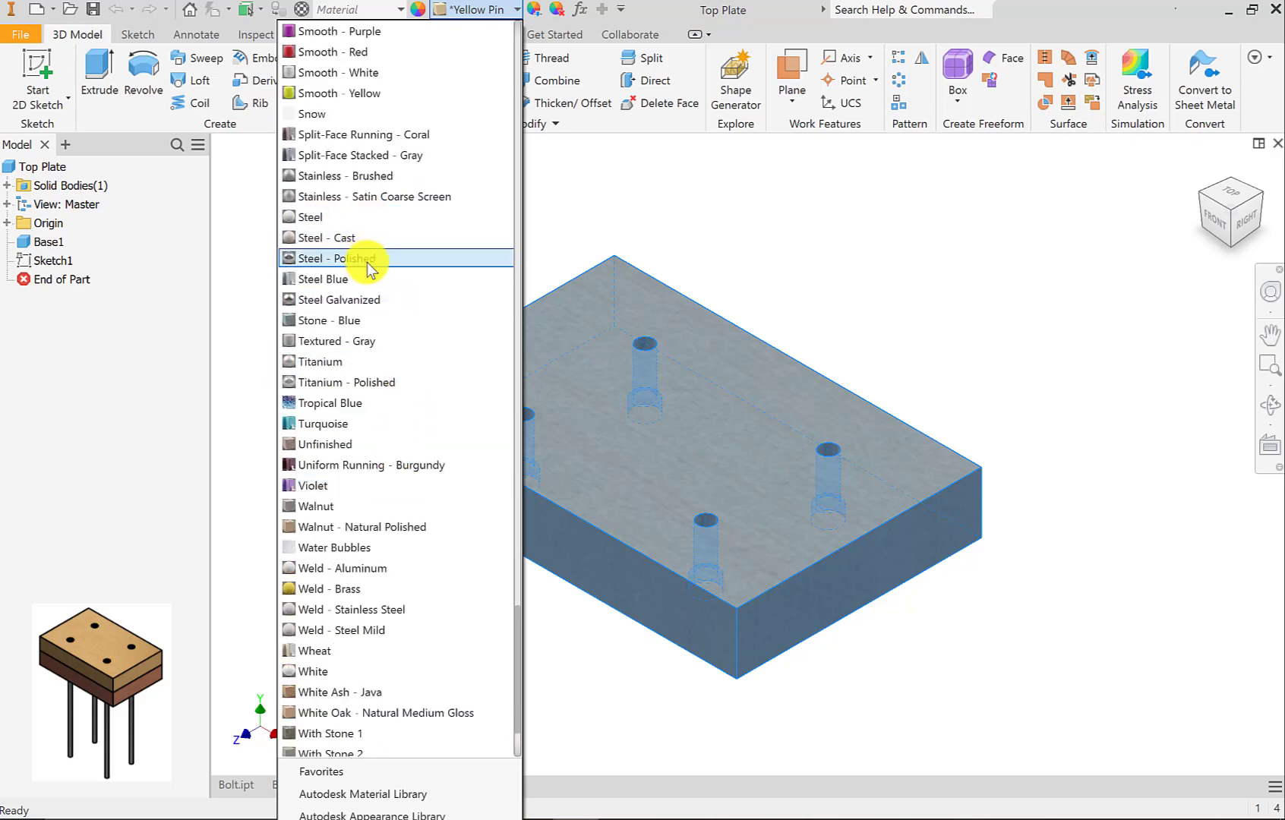
{"action": "left_click", "coordinate": [755, 191]}
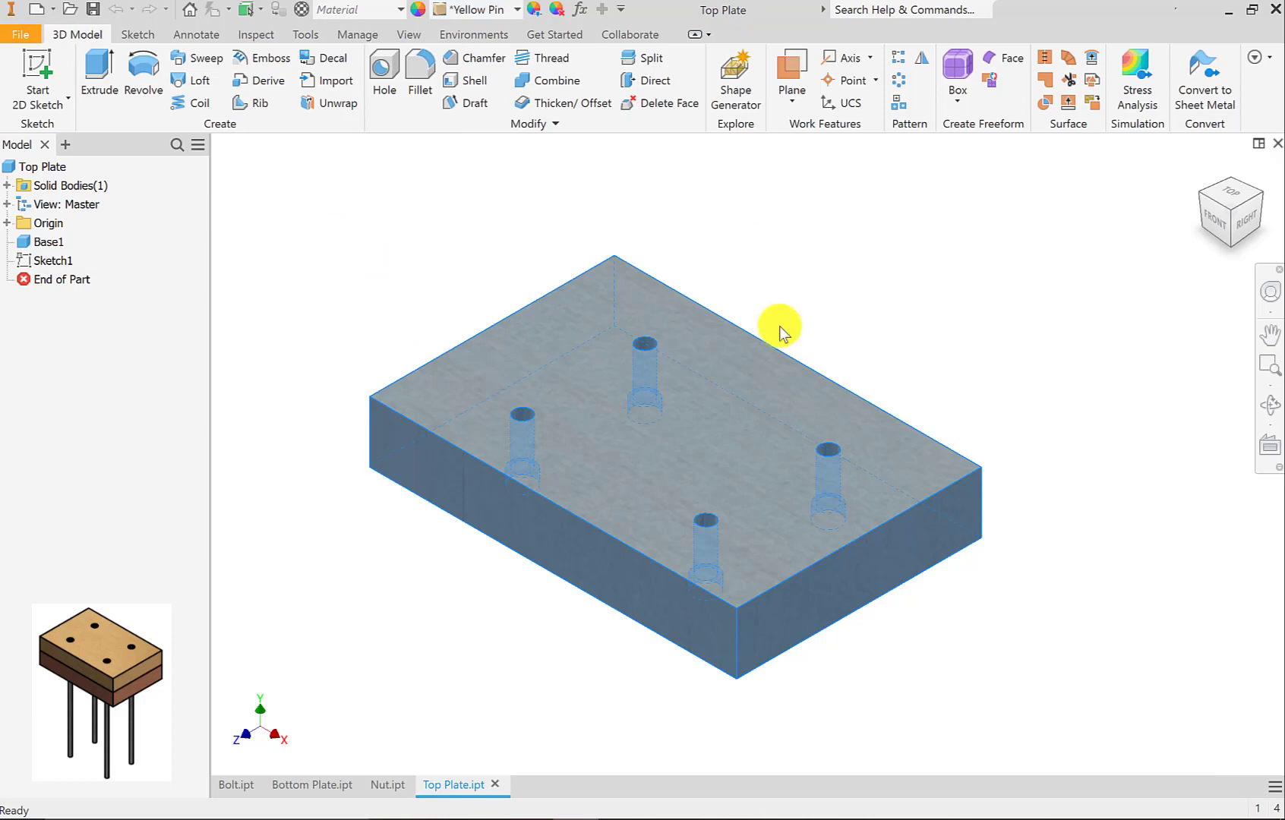
{"action": "left_click", "coordinate": [814, 288]}
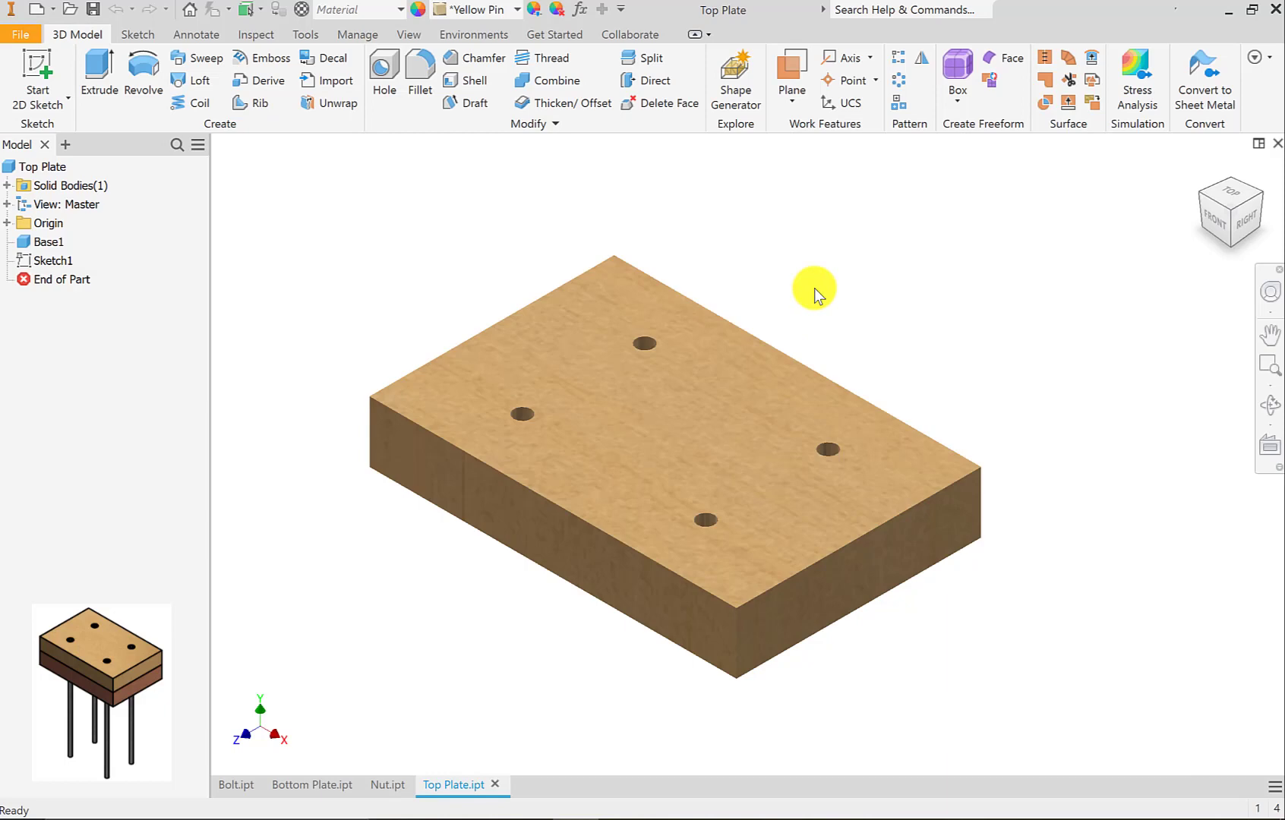
Create a new assembly file from the metric Standard (mm).iam template.
{"action": "left_click", "coordinate": [35, 12]}
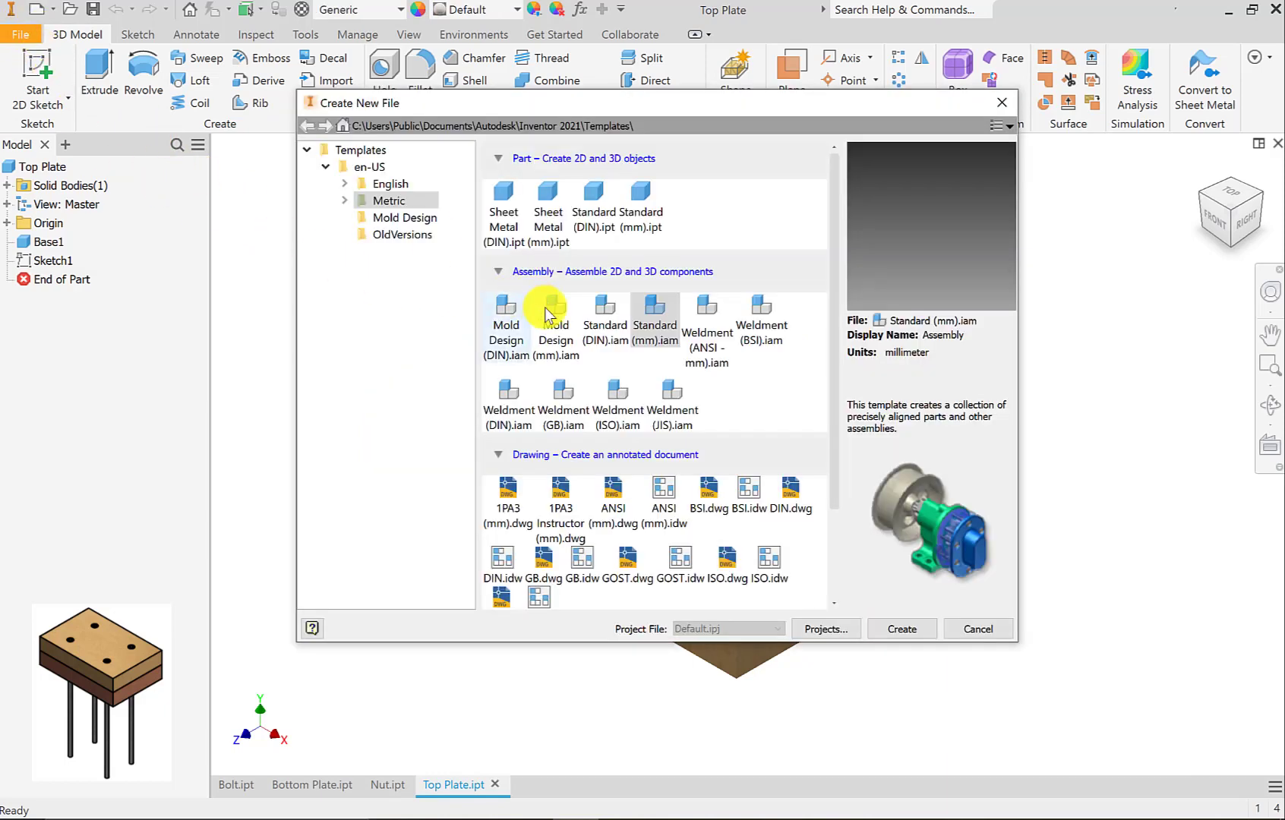
{"action": "left_click", "coordinate": [655, 312]}
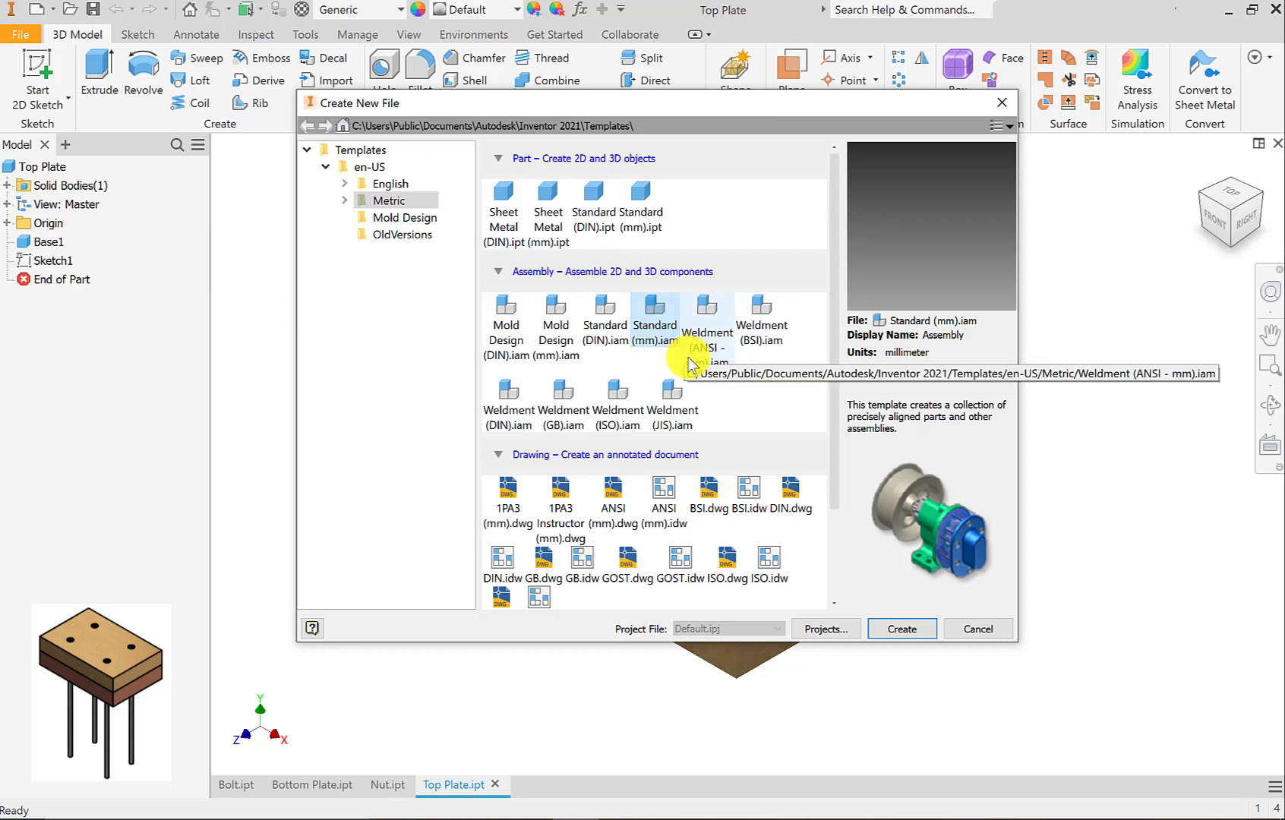
{"action": "left_click", "coordinate": [916, 640]}
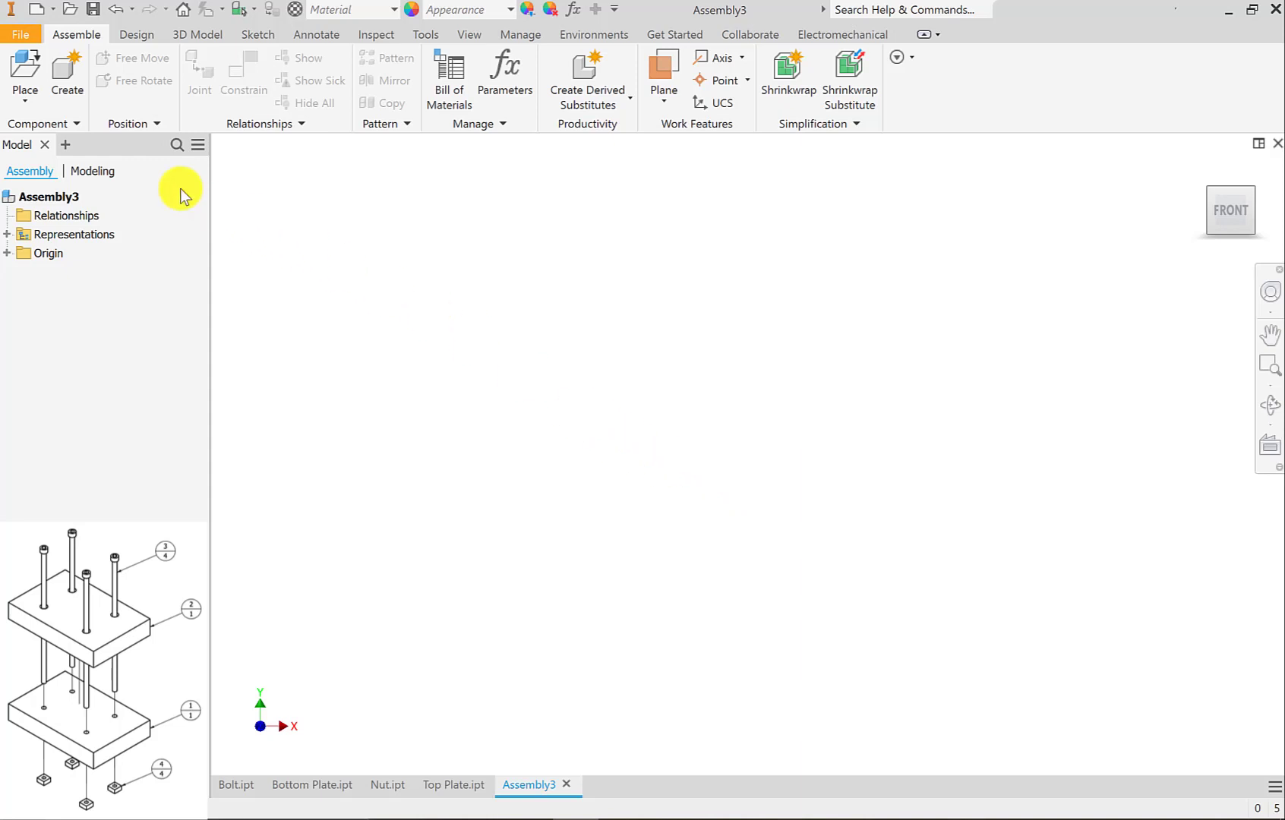
Place one Bottom Plate component grounded at the assembly origin and finish the placement.
{"action": "left_click", "coordinate": [25, 72]}
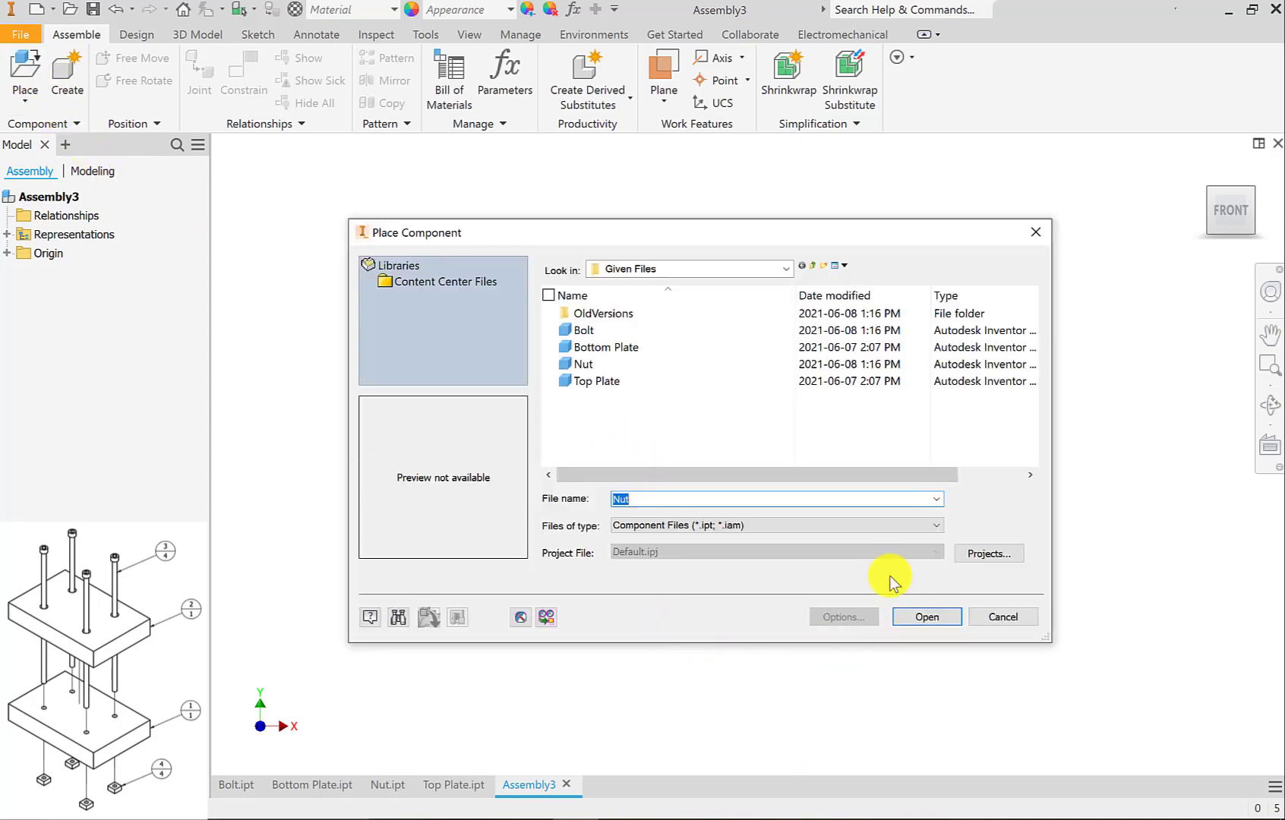
{"action": "left_click", "coordinate": [589, 347]}
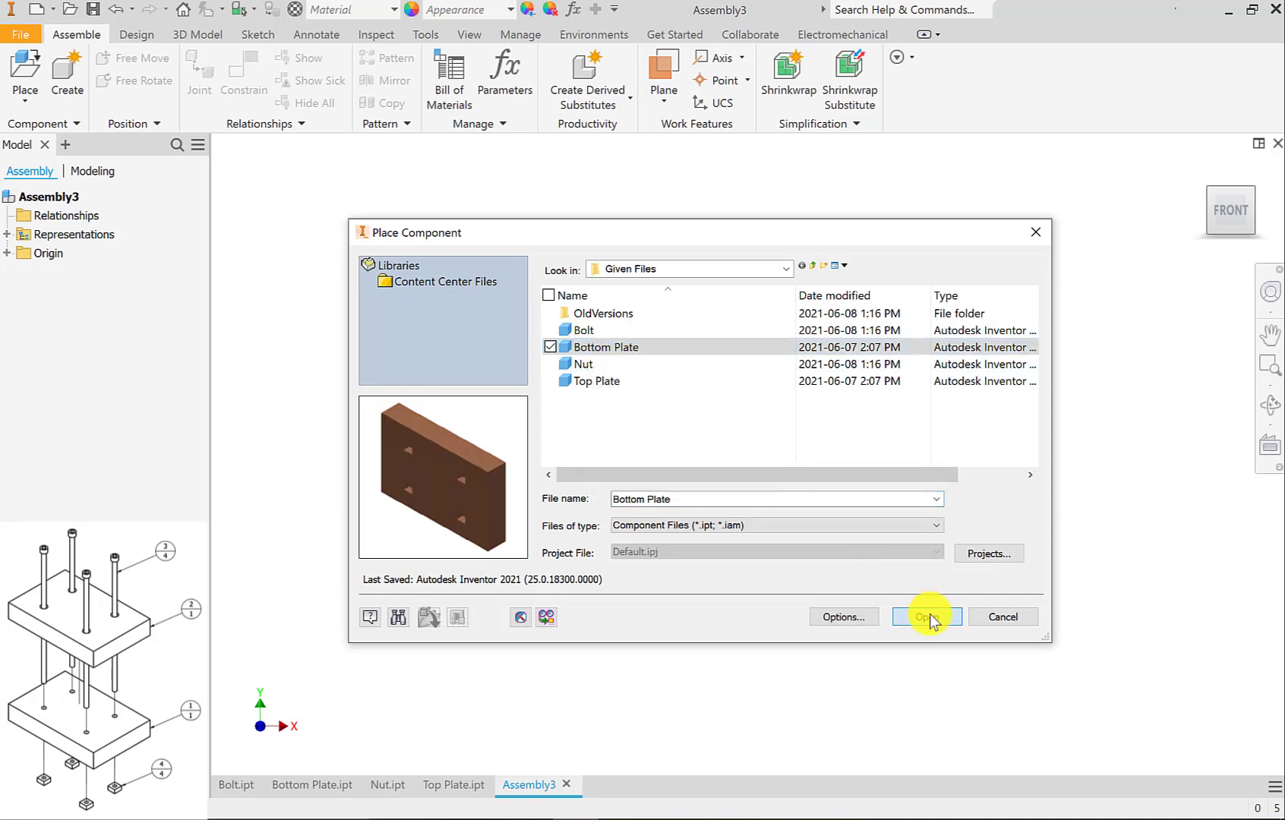
{"action": "left_click", "coordinate": [926, 616]}
{"action": "scroll", "coordinate": [695, 471], "scroll_direction": "up", "scroll_amount": 5}
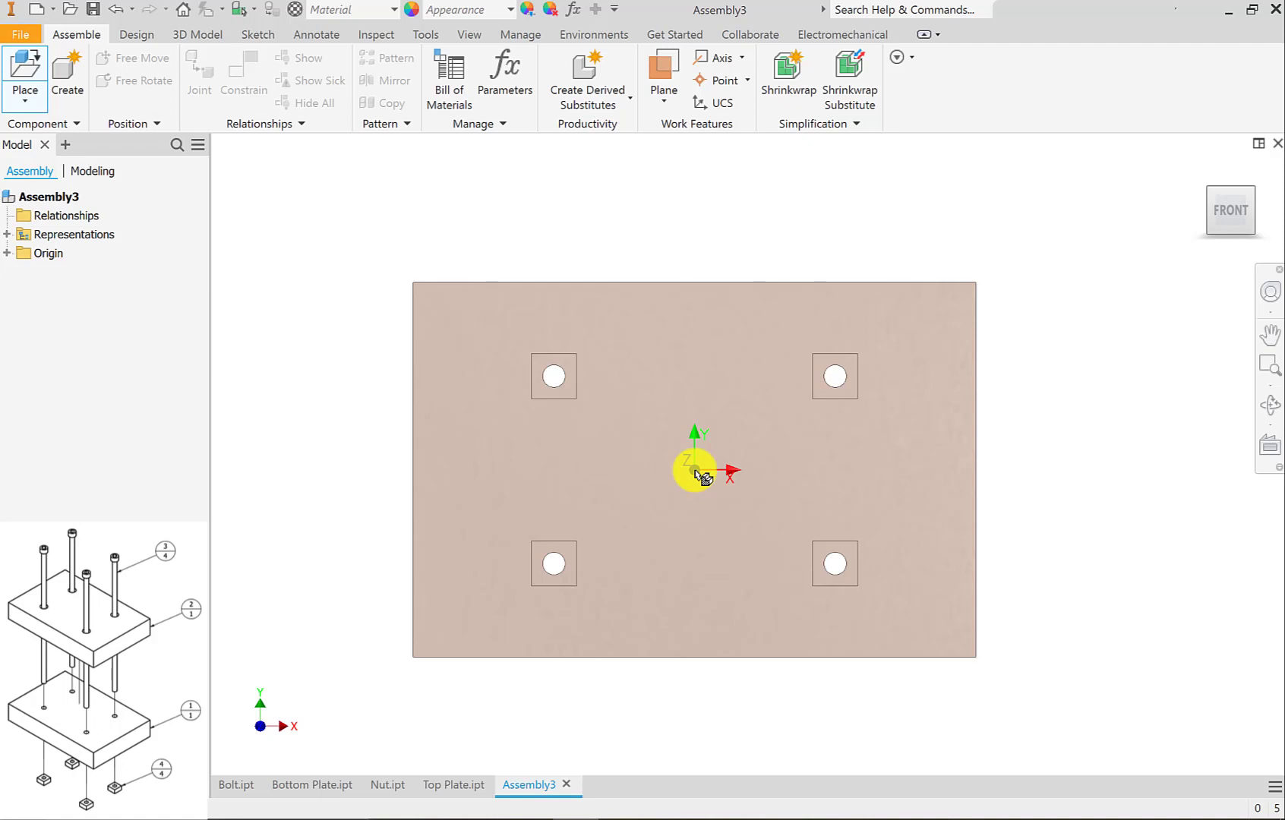
{"action": "right_click", "coordinate": [694, 470]}
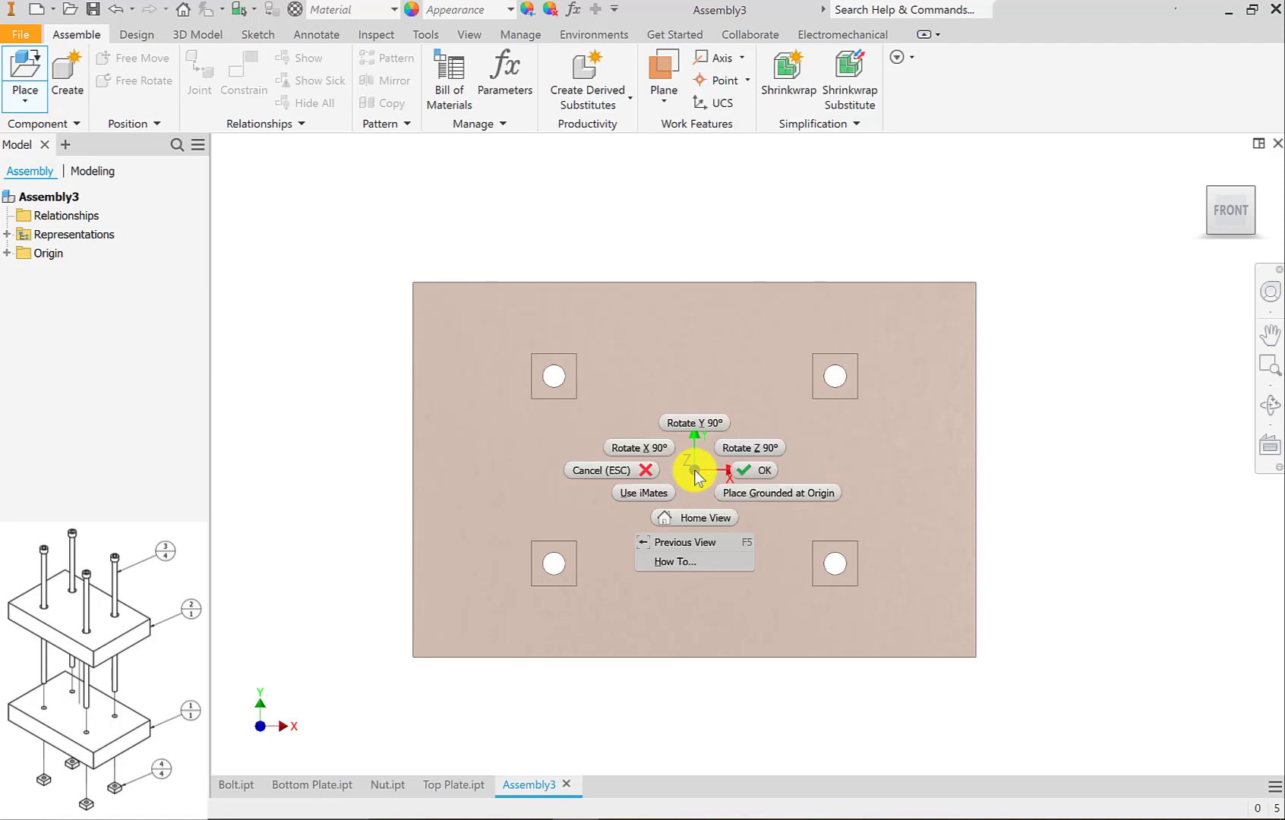
{"action": "left_click", "coordinate": [738, 495]}
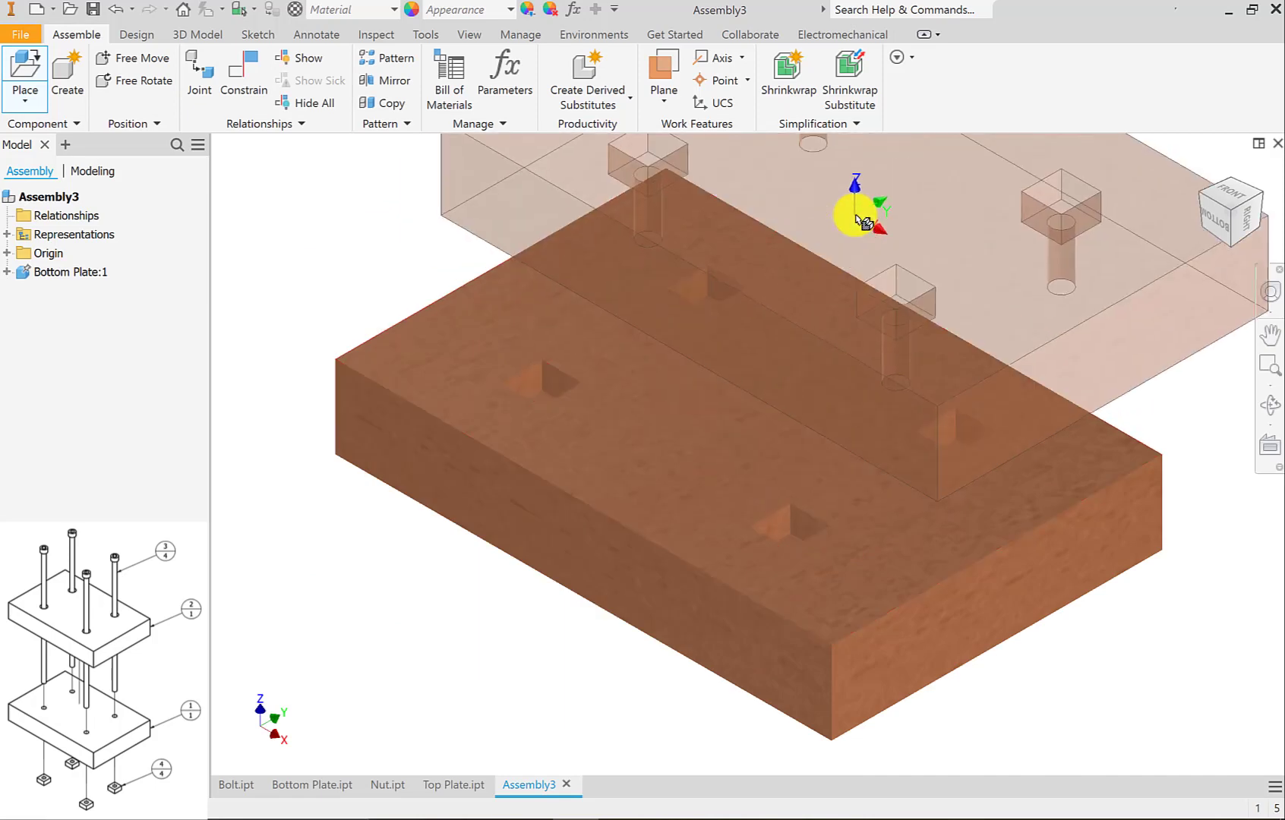
{"action": "right_click", "coordinate": [857, 214]}
{"action": "left_click", "coordinate": [919, 208]}
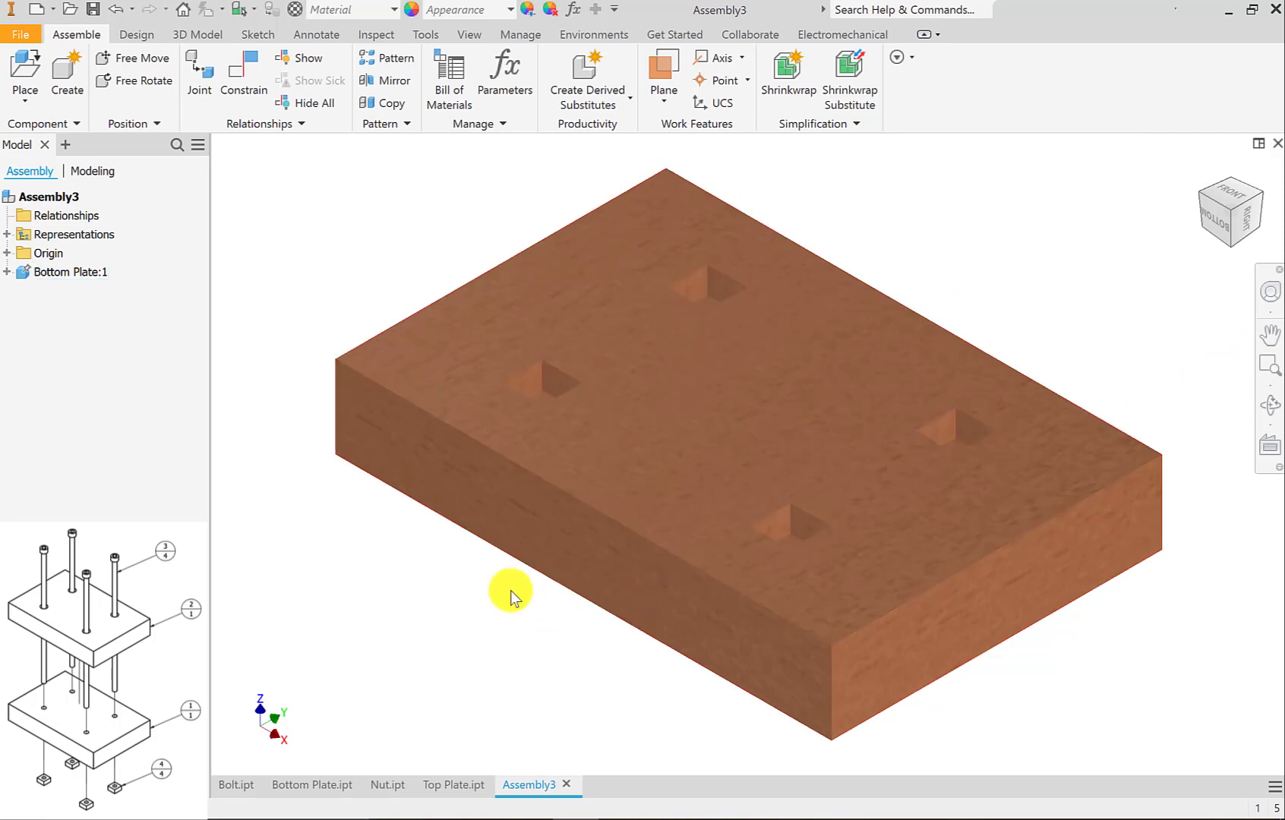
Set the assembly's visual style to Shaded with Edges.
{"action": "left_click", "coordinate": [483, 34]}
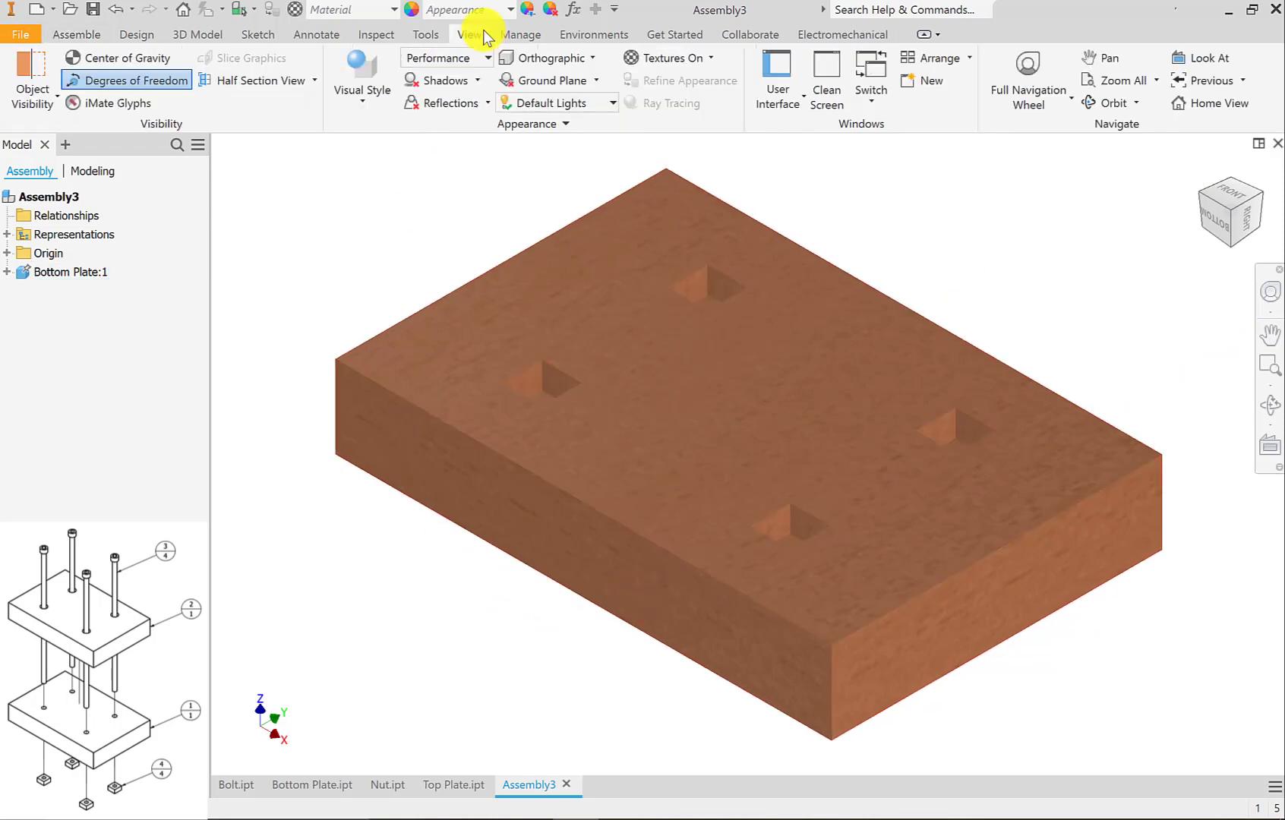
{"action": "left_click", "coordinate": [351, 67]}
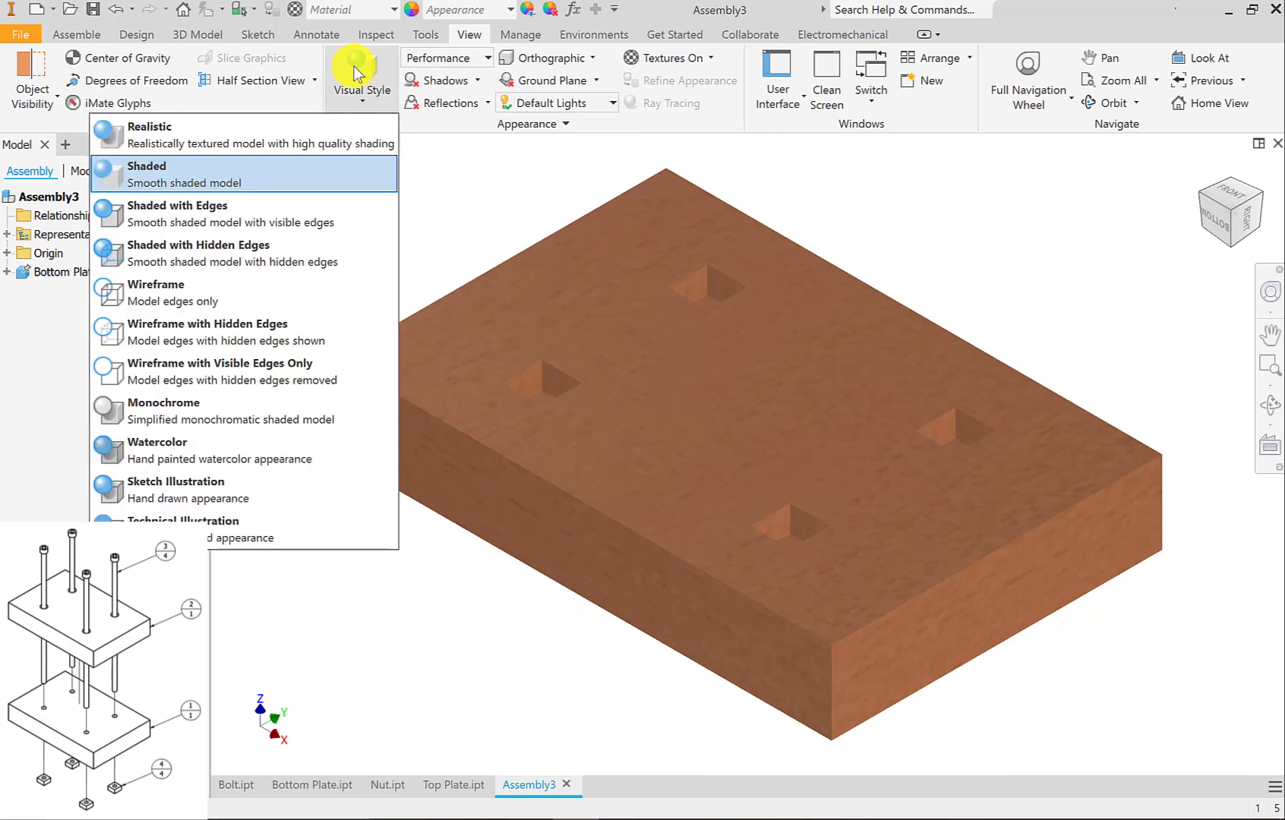
{"action": "left_click", "coordinate": [233, 228]}
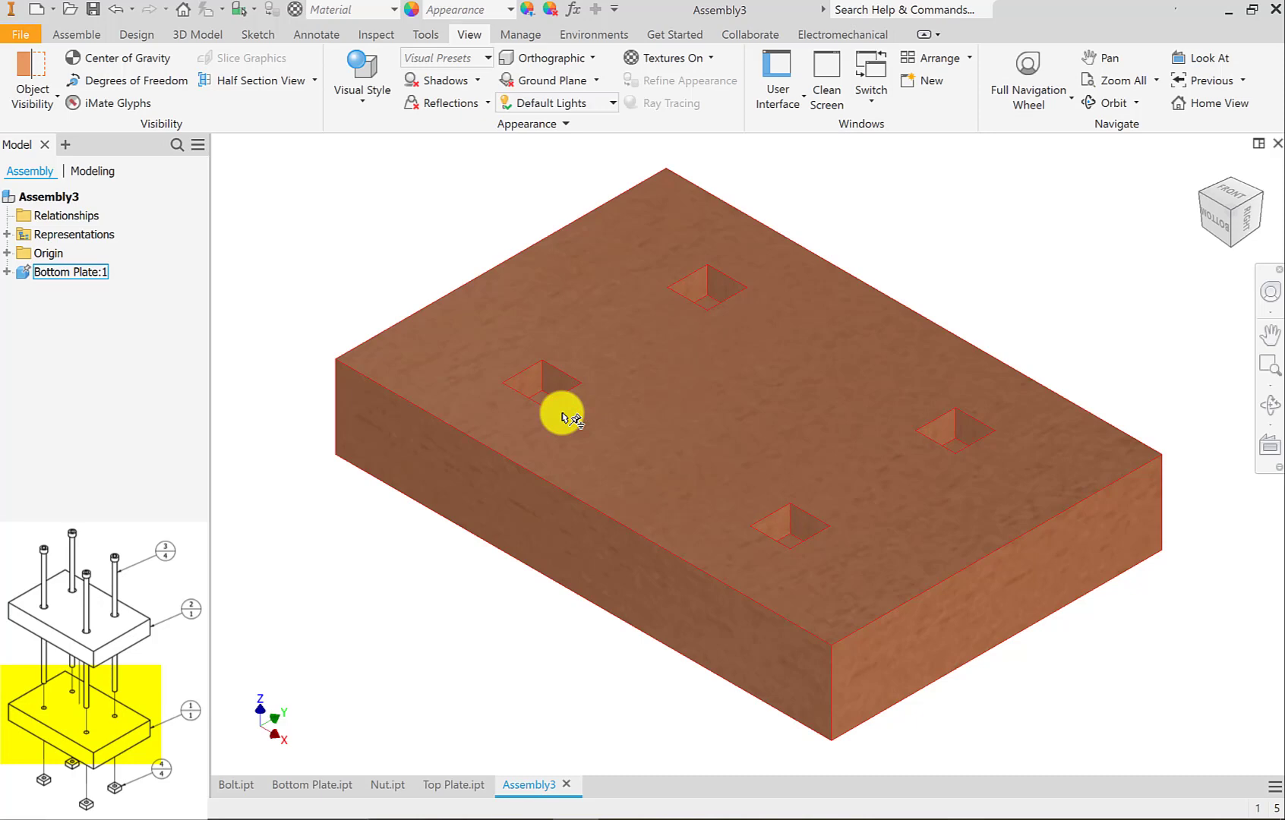
Orient the model squarely to the plate's long narrow side, round-hole face upward, and set the current view as Front.
{"action": "left_click", "coordinate": [1228, 196]}
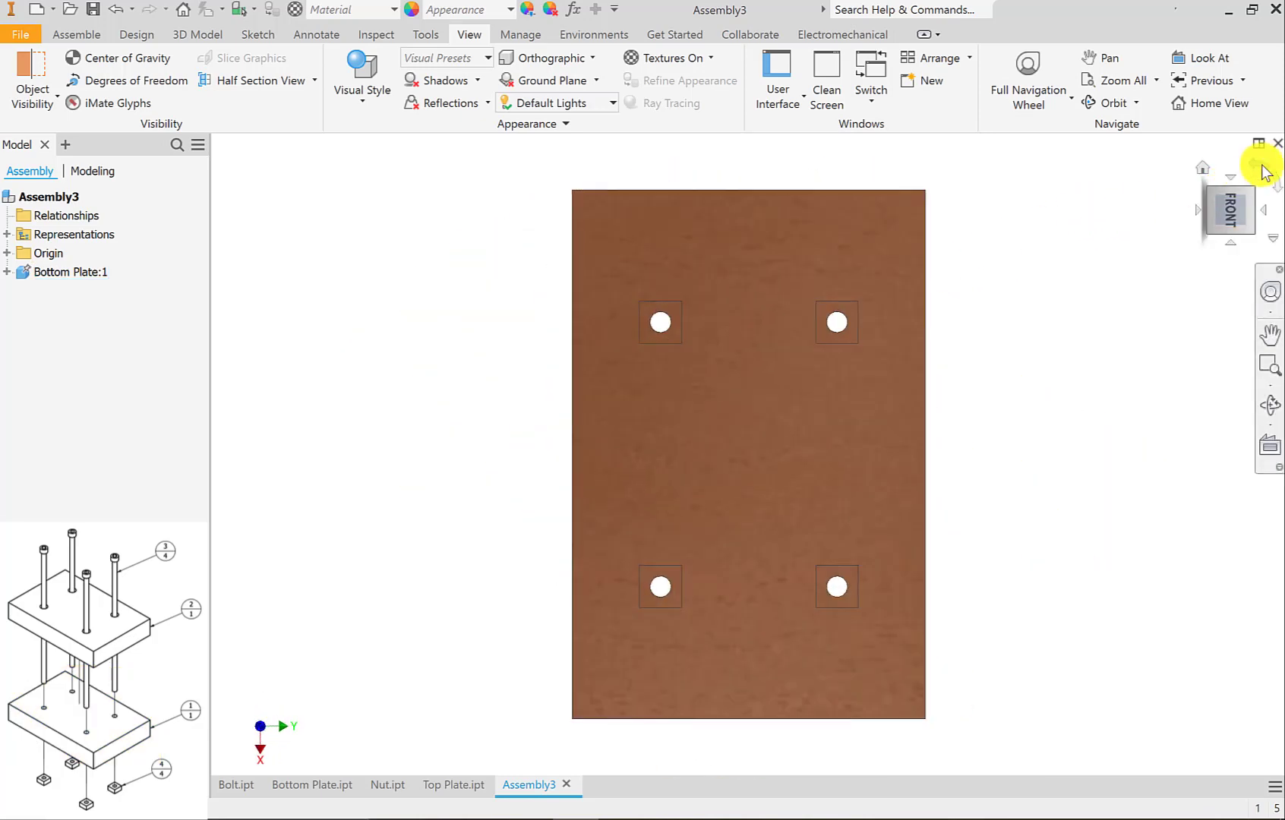
{"action": "left_click", "coordinate": [1264, 171]}
{"action": "left_click", "coordinate": [1240, 183]}
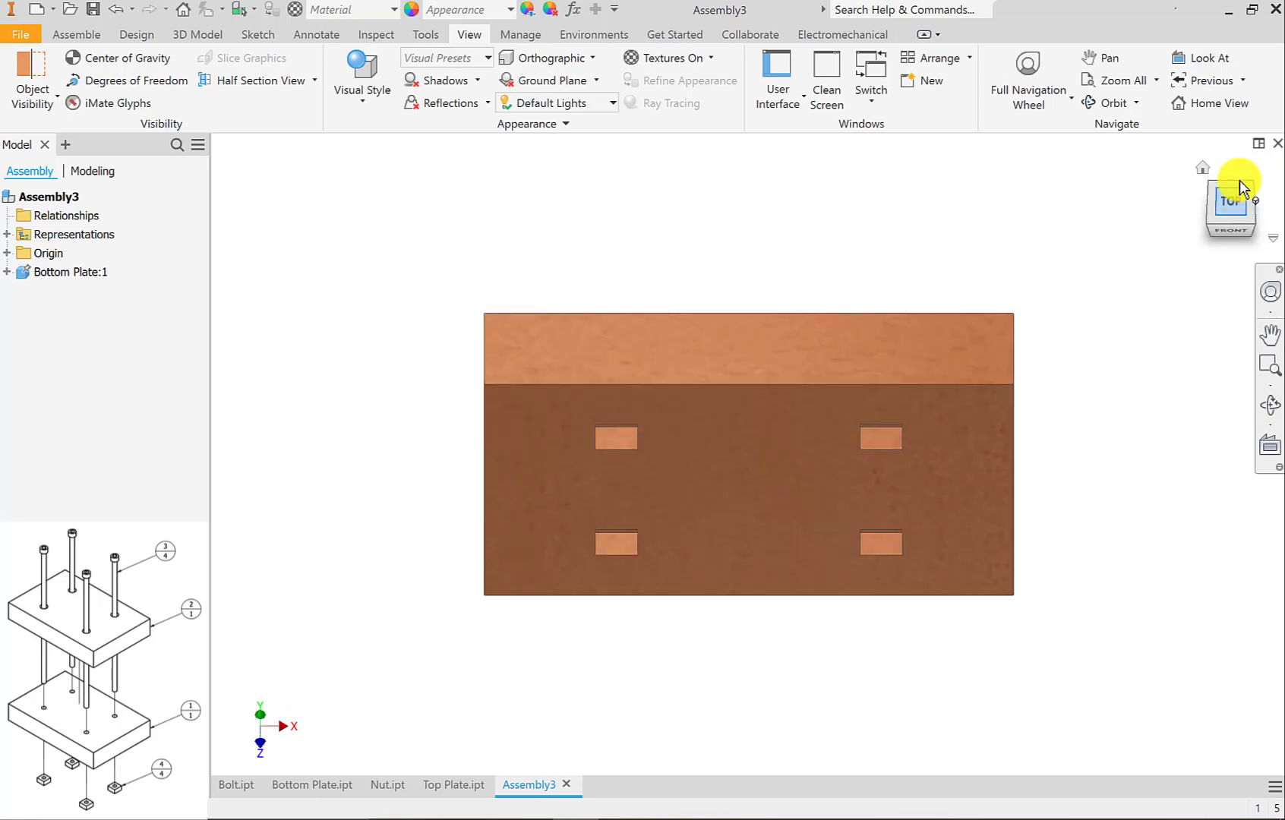
{"action": "left_click", "coordinate": [1231, 179]}
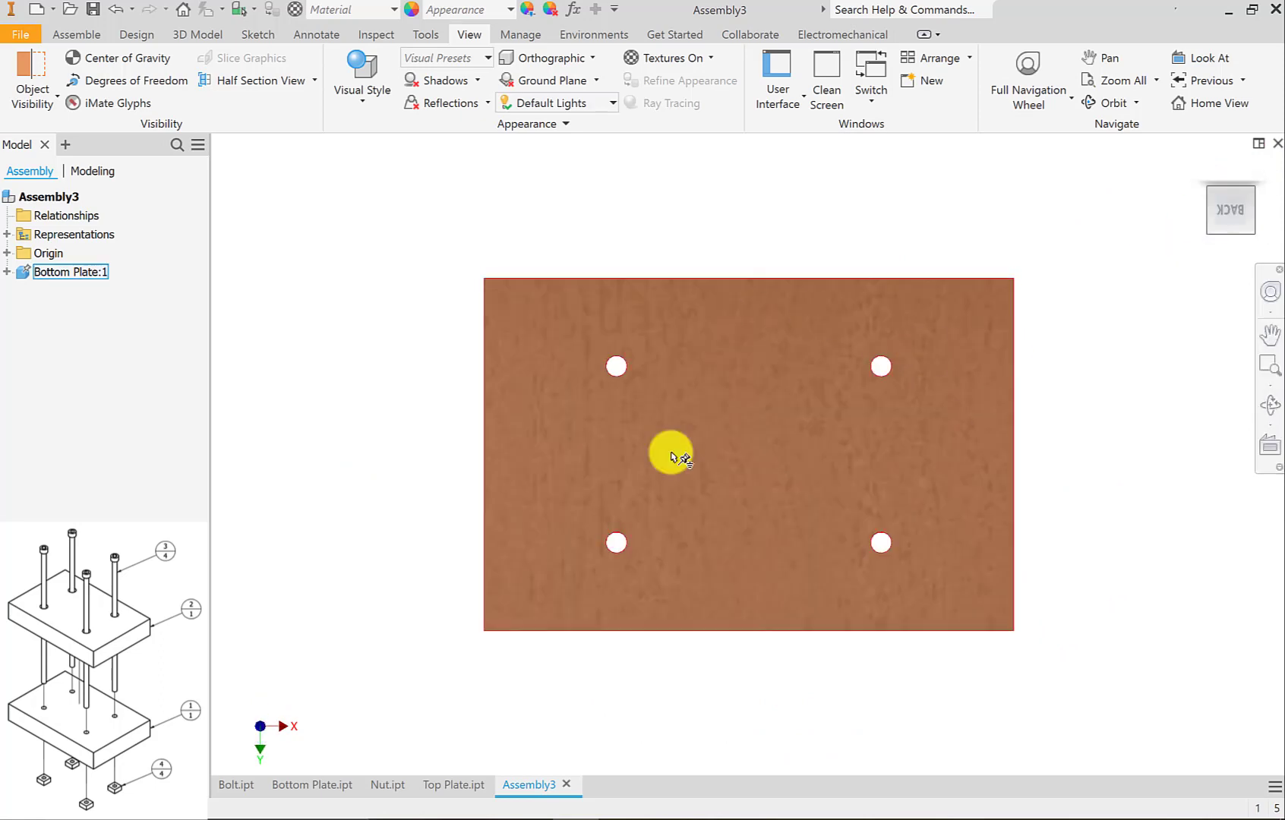
{"action": "left_click", "coordinate": [1233, 248]}
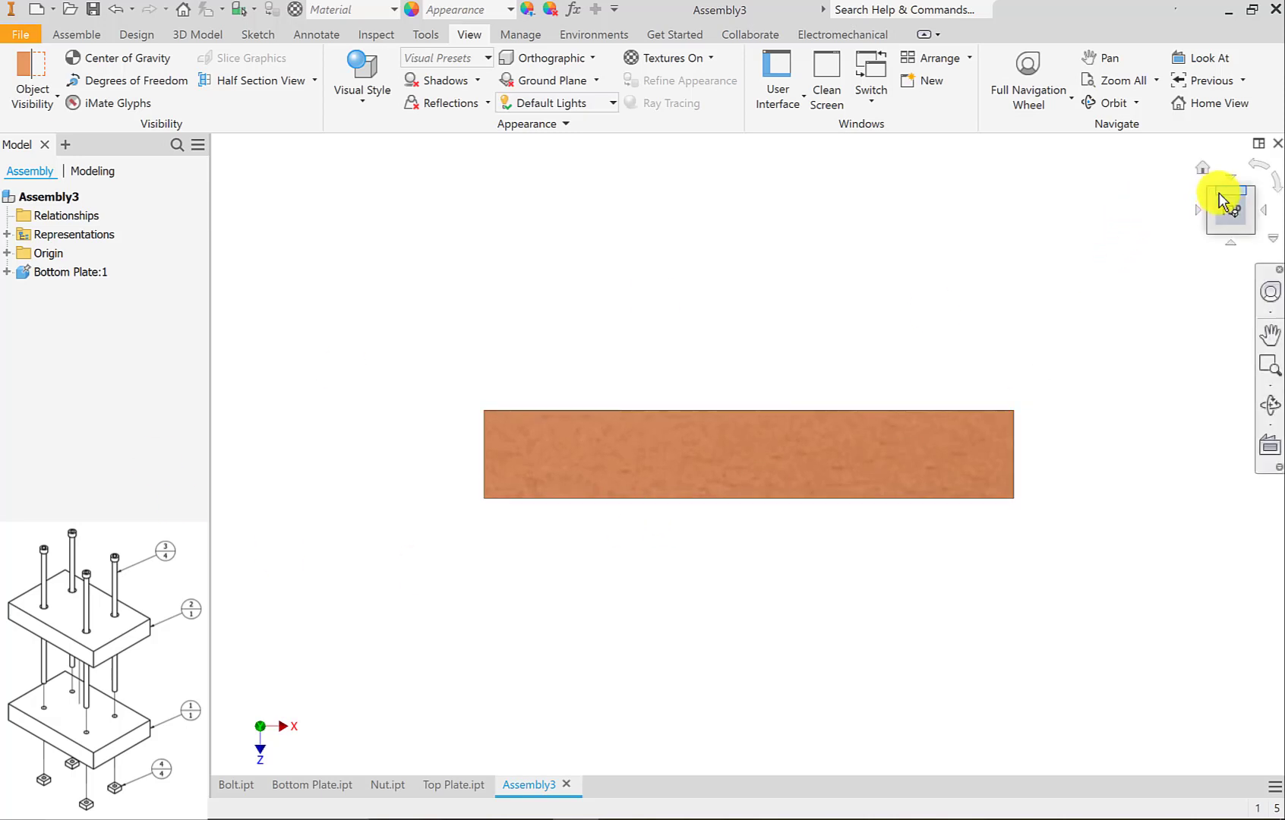
{"action": "right_click", "coordinate": [1229, 214]}
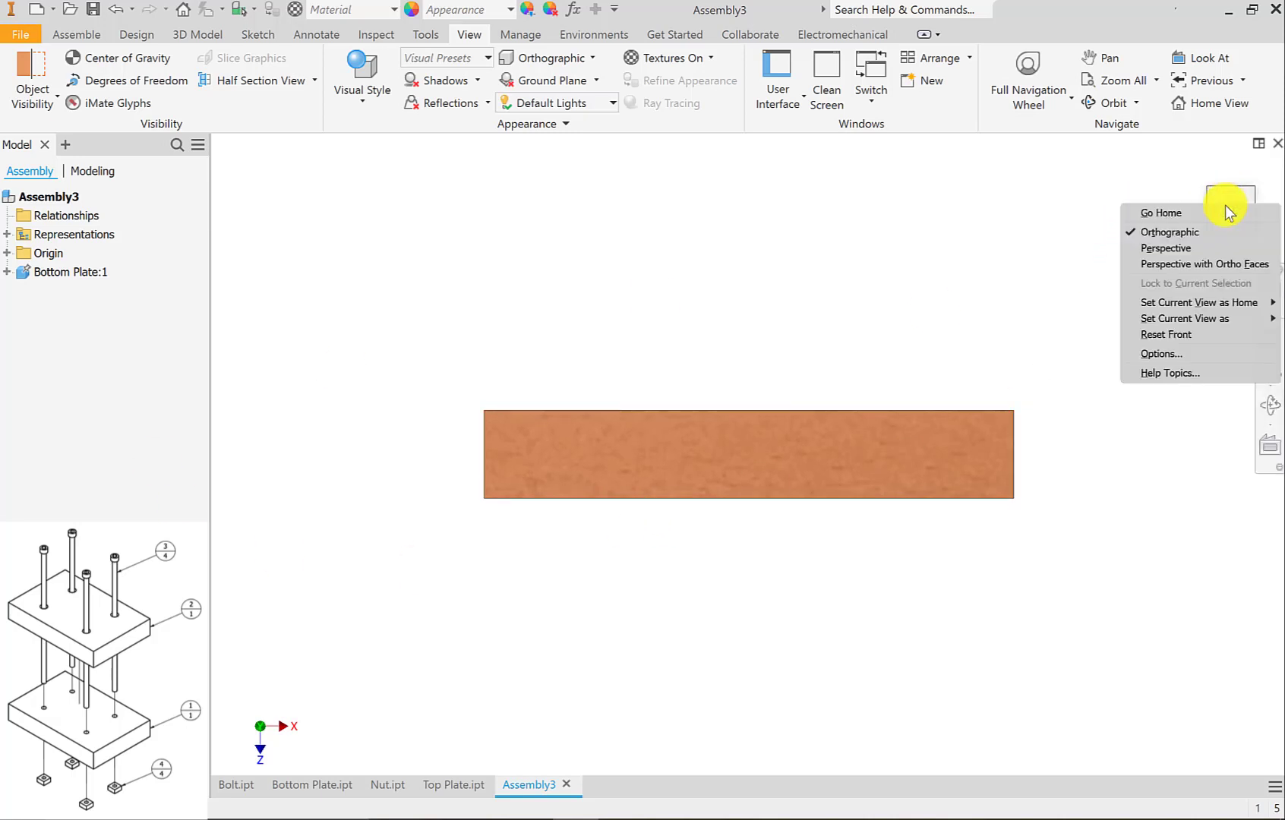
{"action": "mouse_move", "coordinate": [1162, 318]}
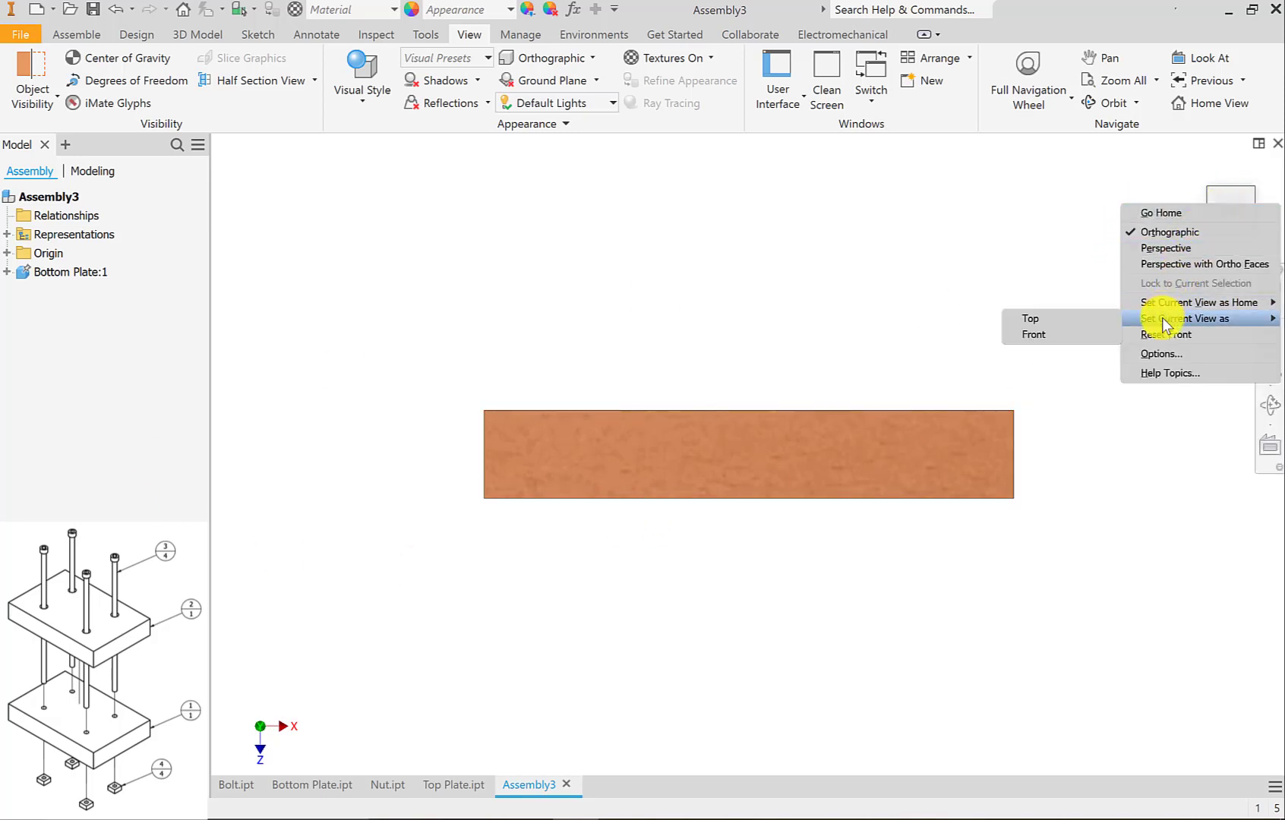
{"action": "left_click", "coordinate": [1074, 338]}
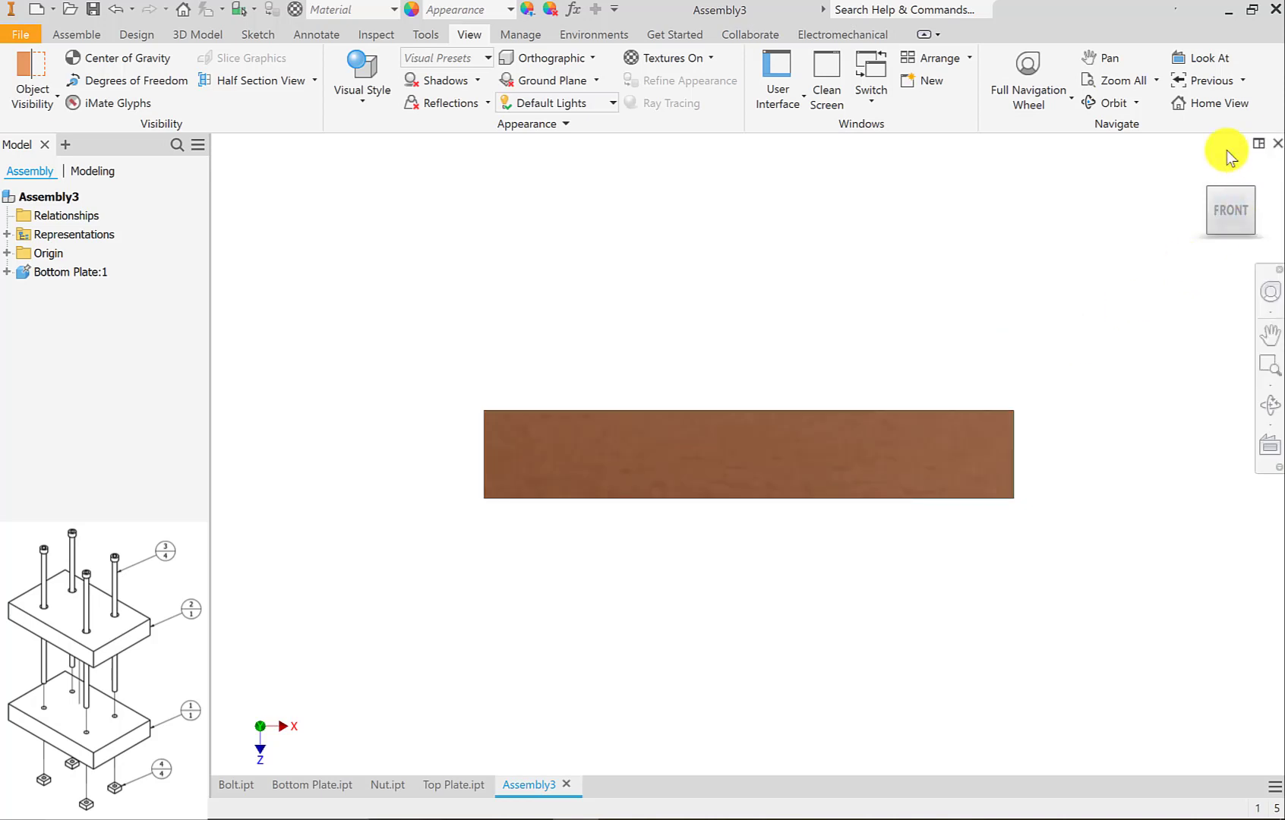
Switch to the isometric view between Top, Front and Right and set it as the Home view with Fit to View.
{"action": "left_click", "coordinate": [1253, 192]}
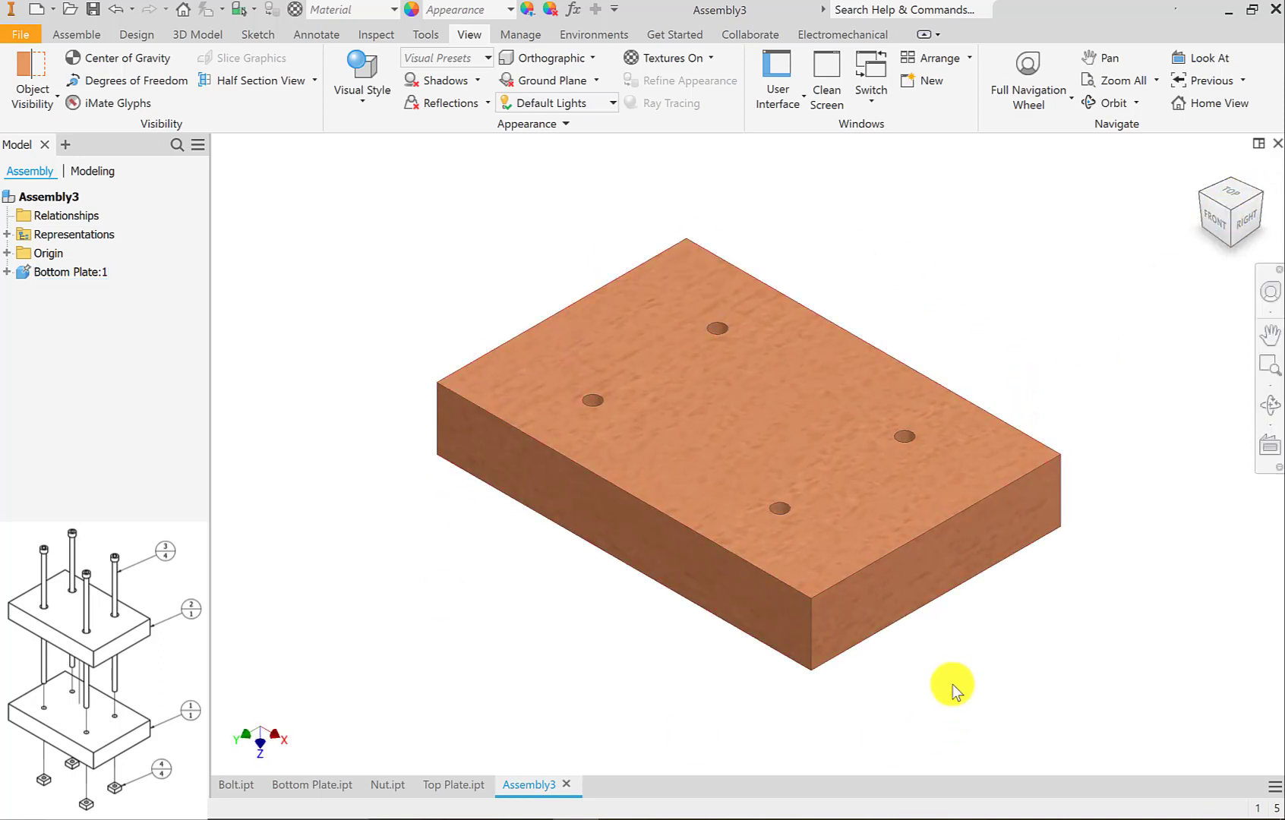
{"action": "right_click", "coordinate": [1232, 211]}
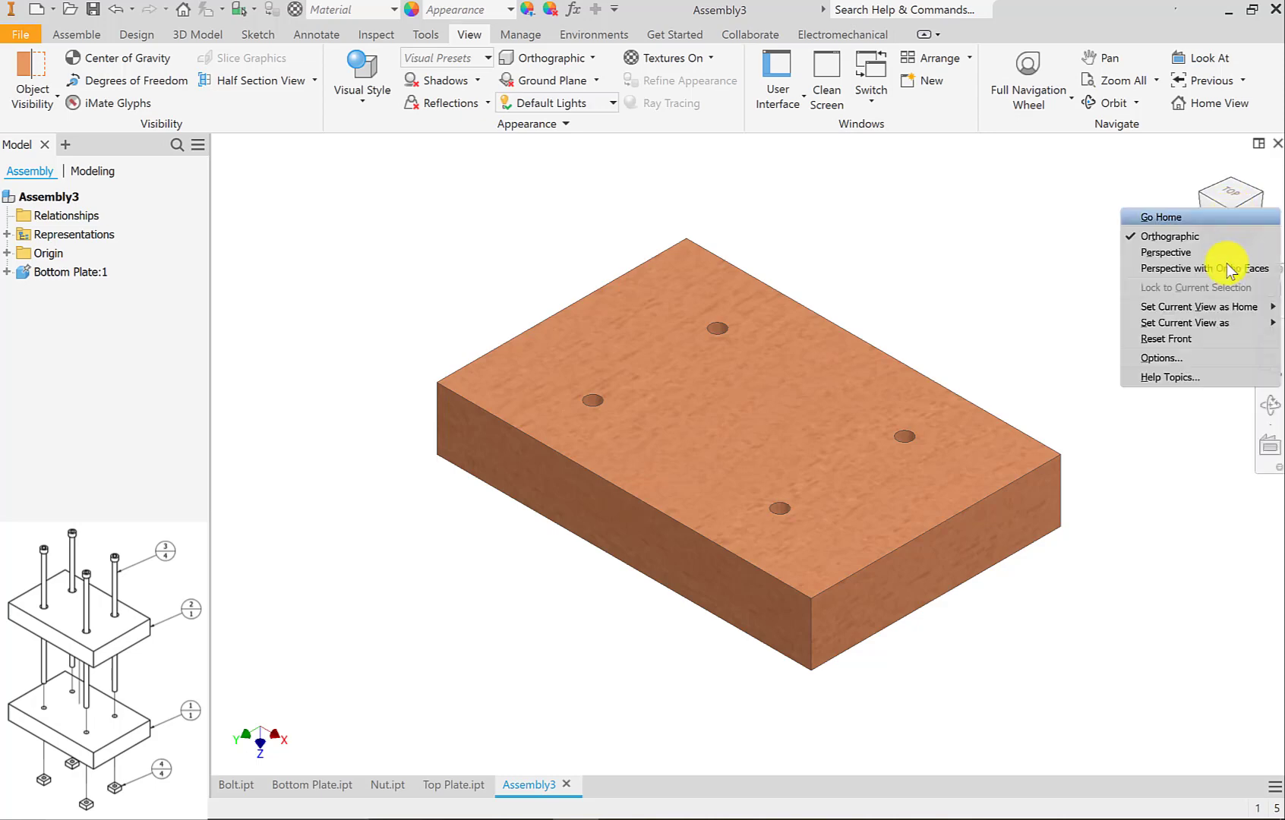
{"action": "mouse_move", "coordinate": [1206, 318]}
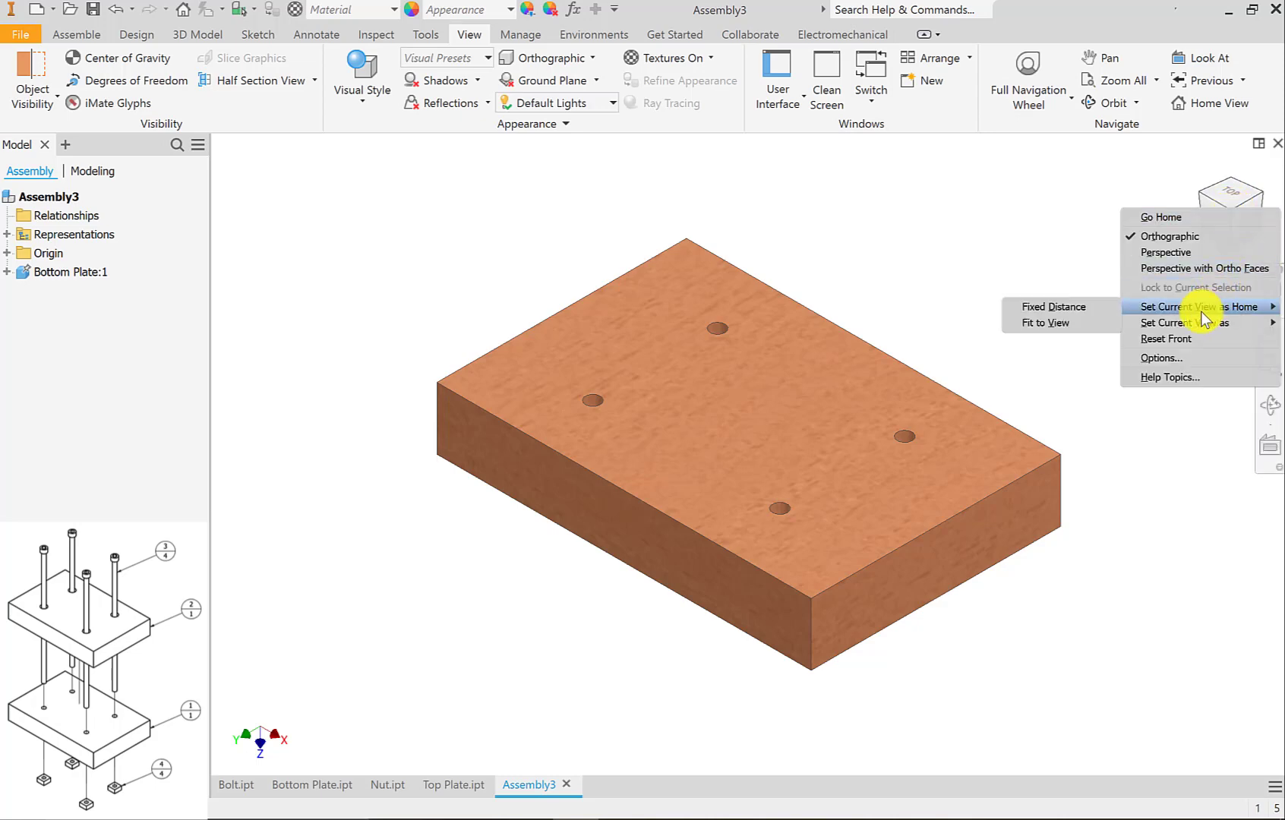
{"action": "left_click", "coordinate": [1075, 327]}
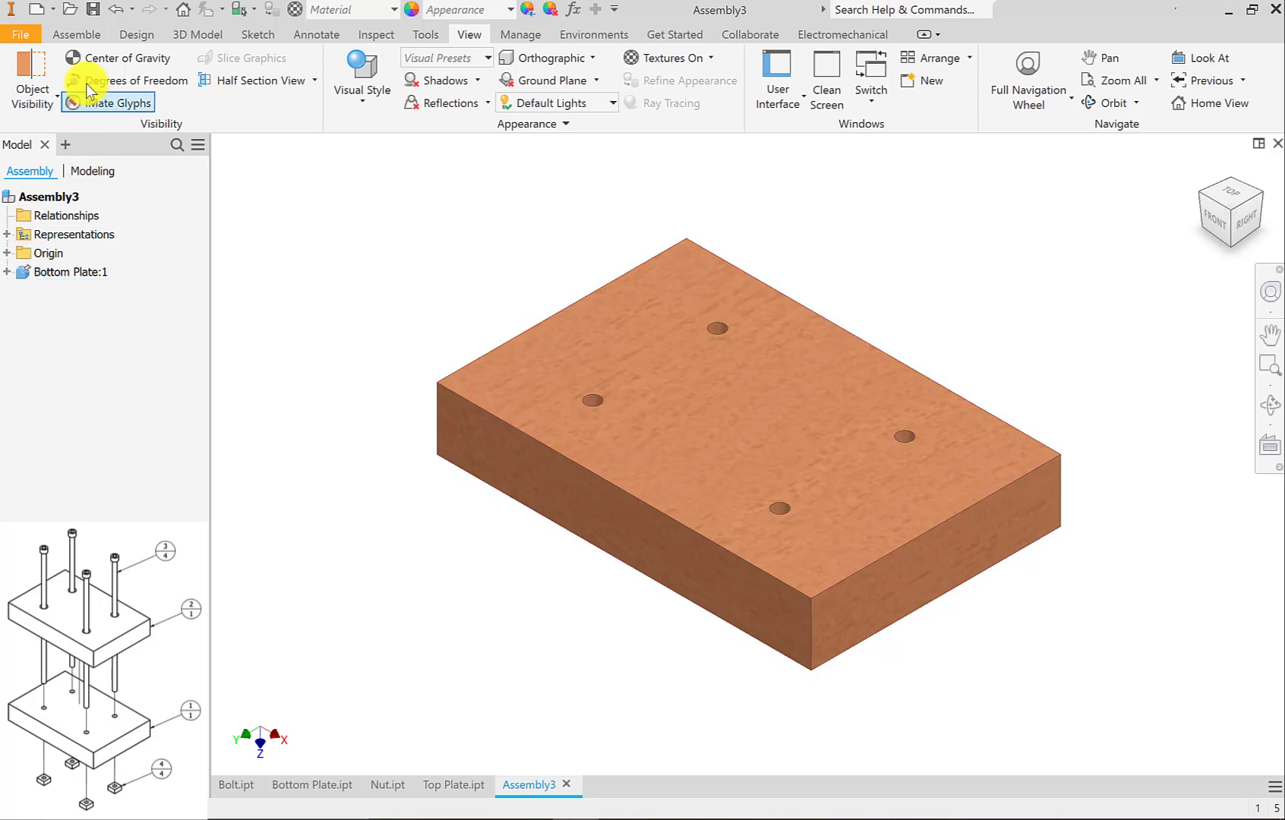
Place one Top Plate component above the bottom plate, rotated 90° about X so that both plates are parallel.
{"action": "left_click", "coordinate": [63, 32]}
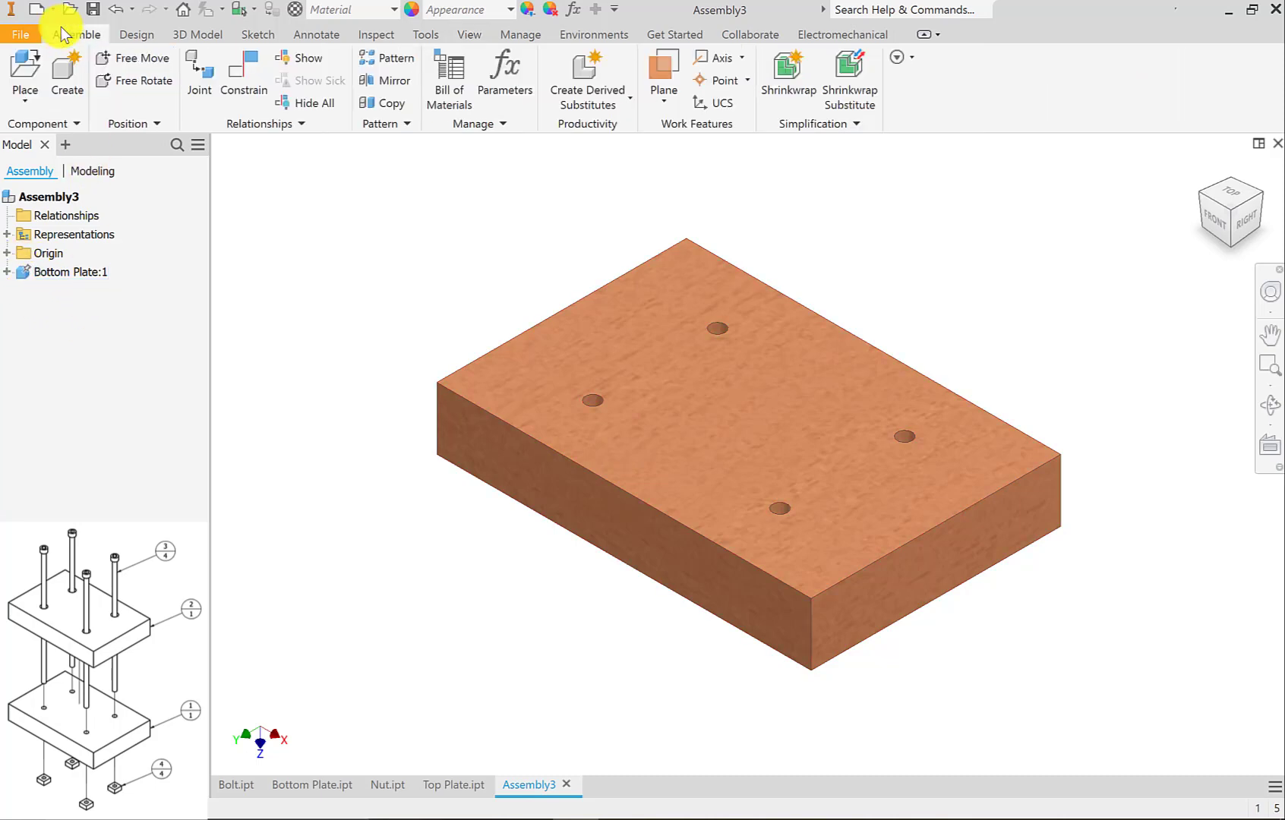
{"action": "left_click", "coordinate": [34, 57]}
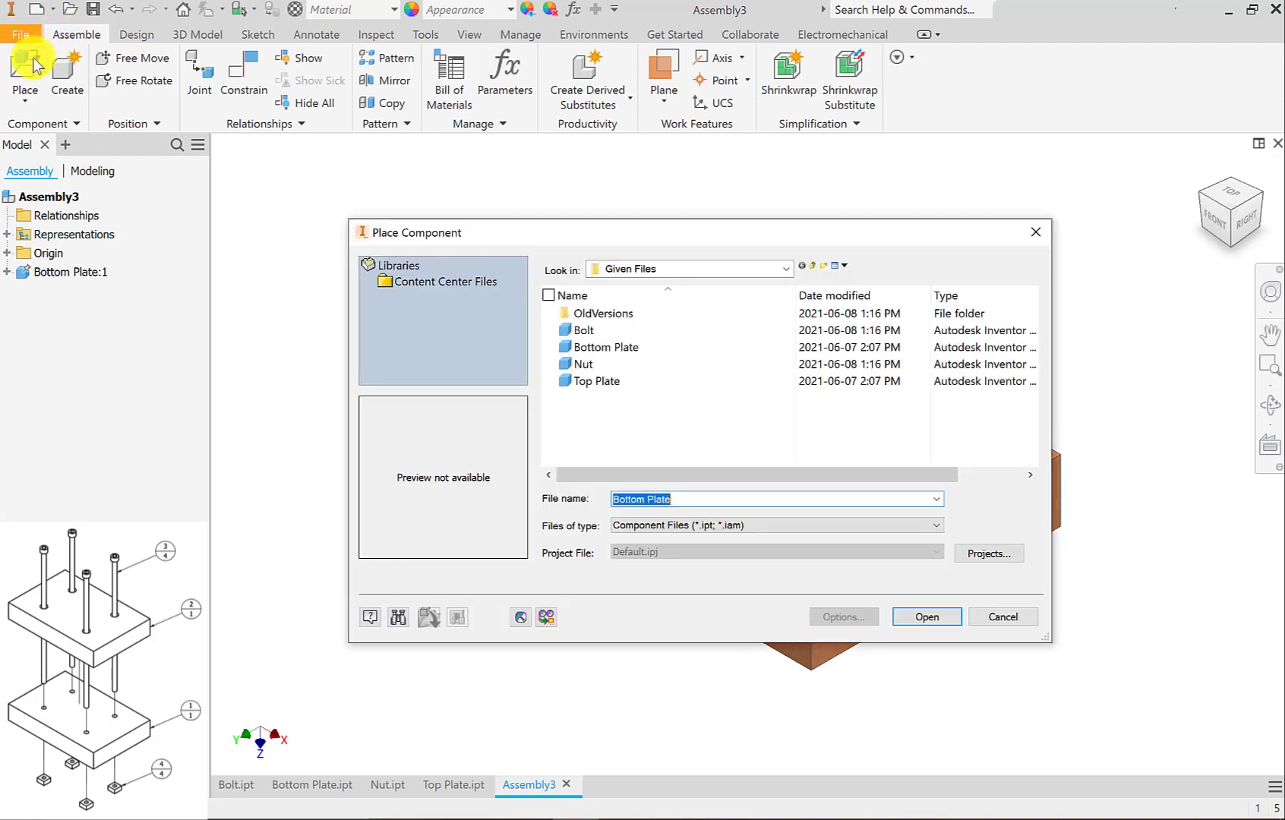
{"action": "left_click", "coordinate": [595, 381]}
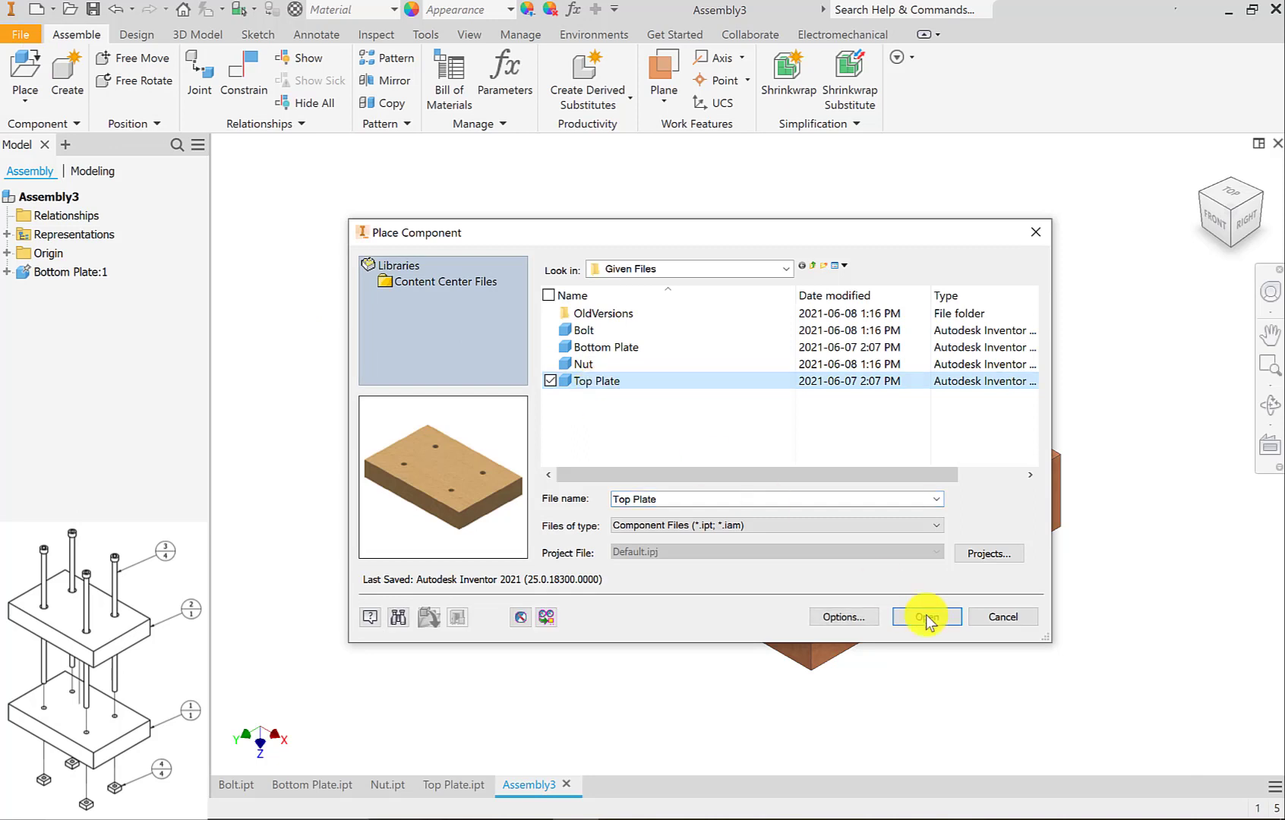
{"action": "left_click", "coordinate": [942, 619]}
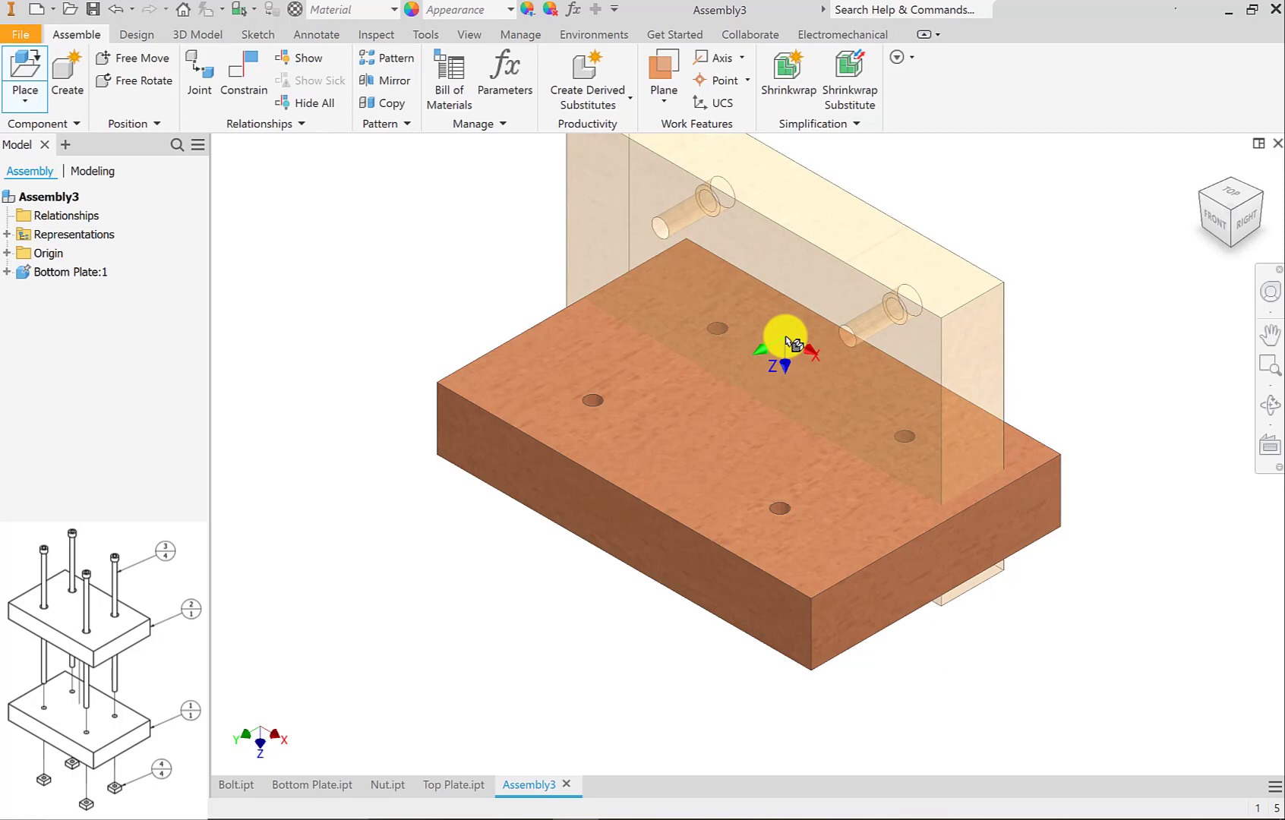
{"action": "right_click", "coordinate": [786, 344]}
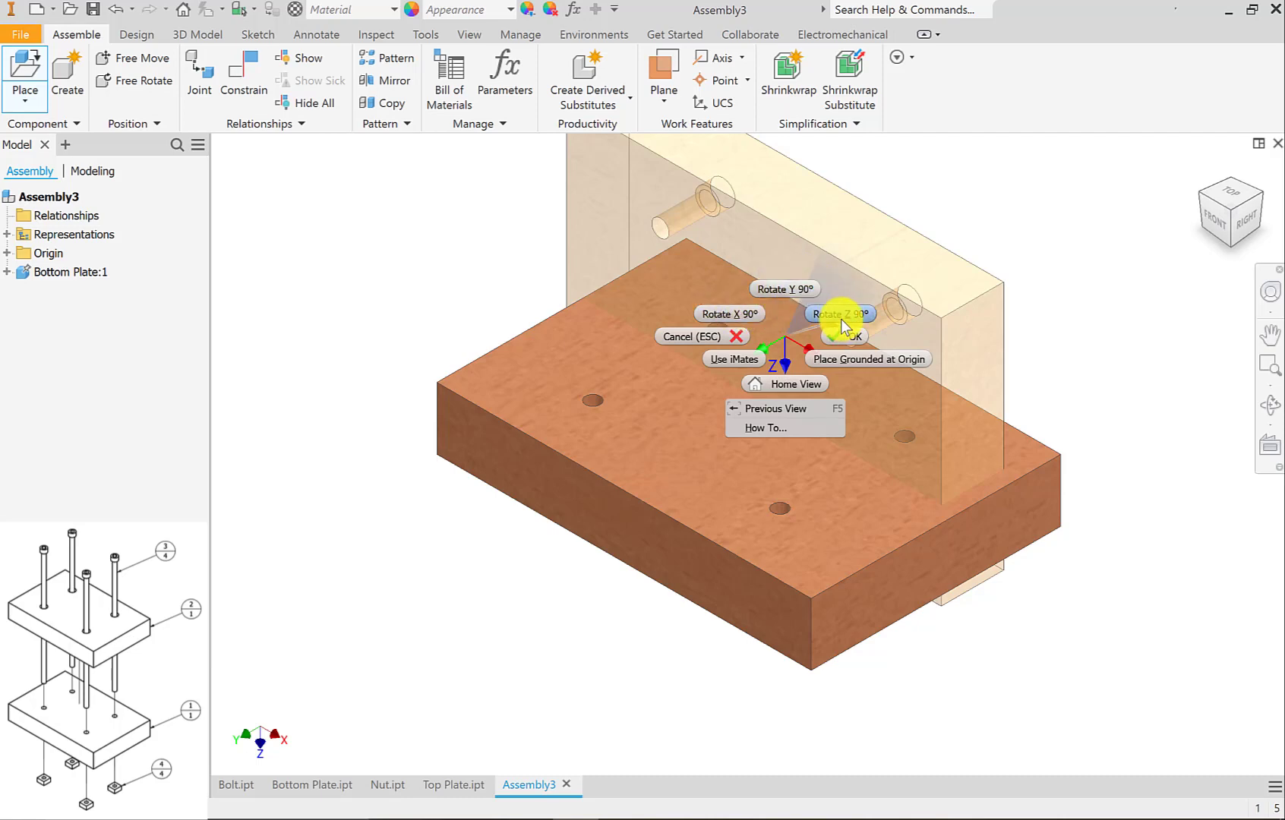
{"action": "left_click", "coordinate": [755, 313]}
{"action": "left_click_drag", "start_coordinate": [760, 317], "coordinate": [881, 217]}
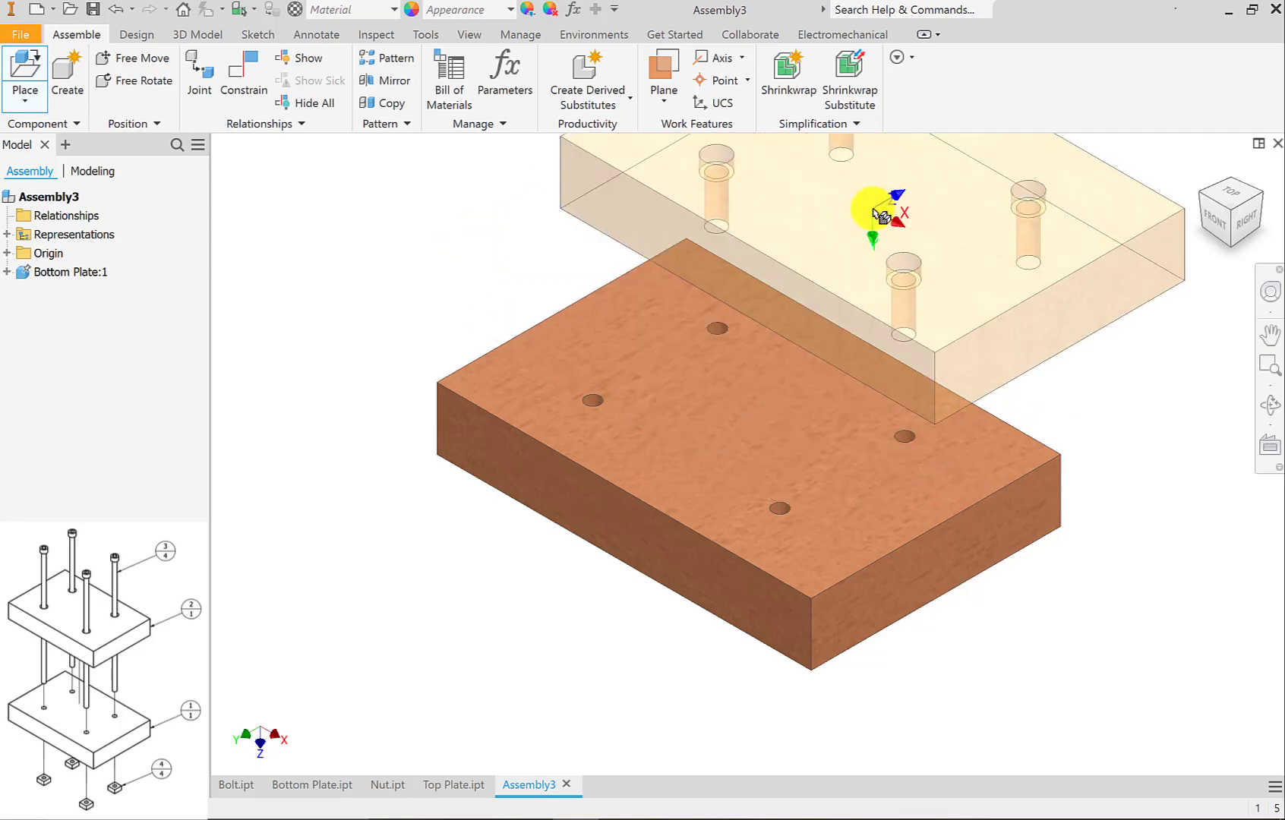
{"action": "left_click", "coordinate": [881, 216]}
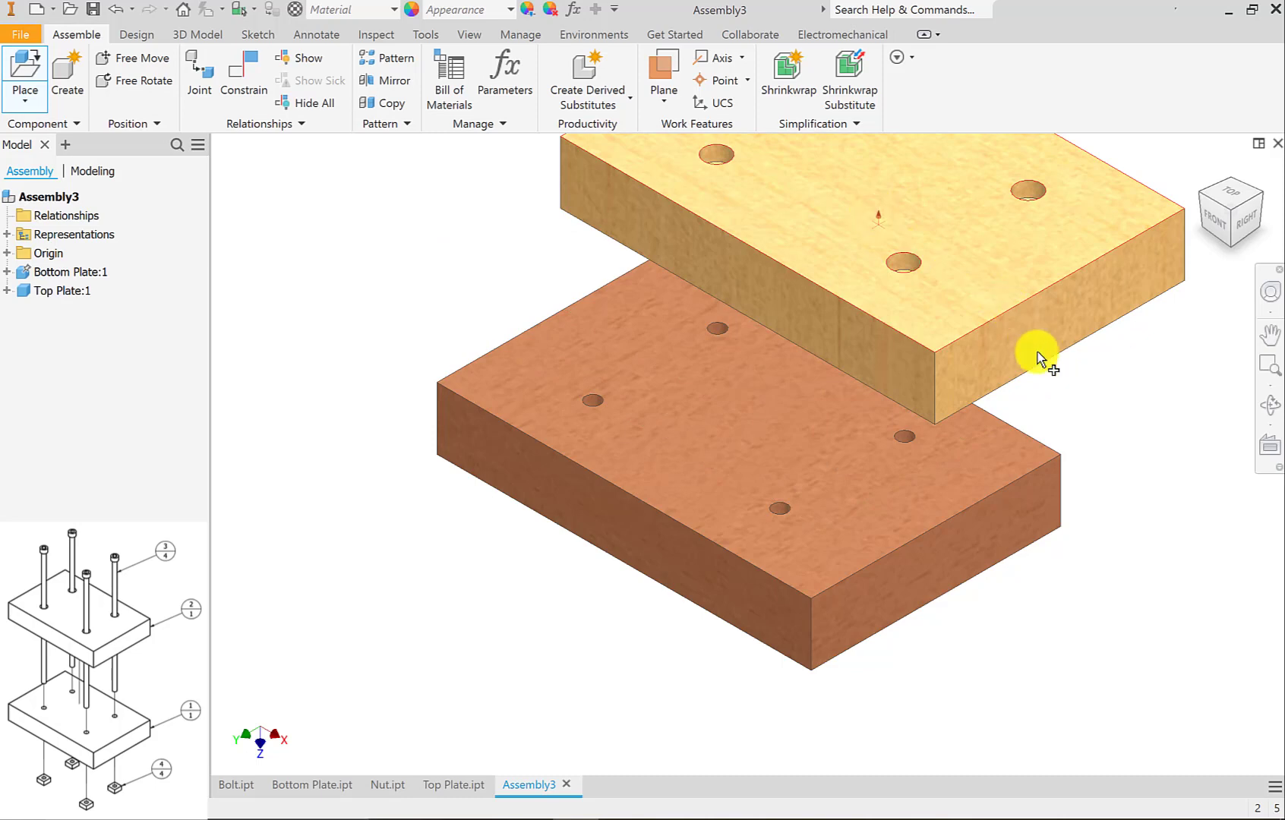
End the Top Plate placement and place the first Bolt beside the plates, rotated 90° about Y twice so its head points up.
{"action": "right_click", "coordinate": [1061, 406]}
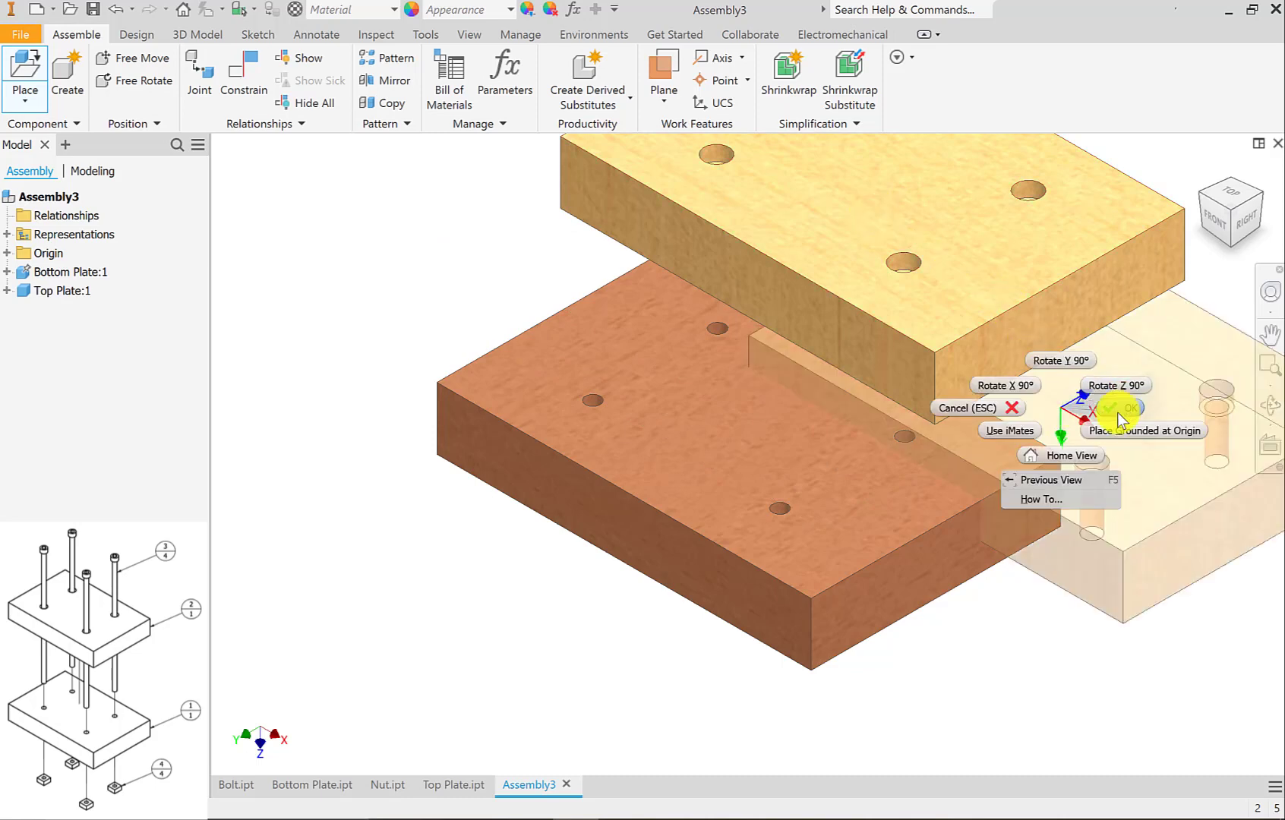
{"action": "left_click", "coordinate": [1117, 413]}
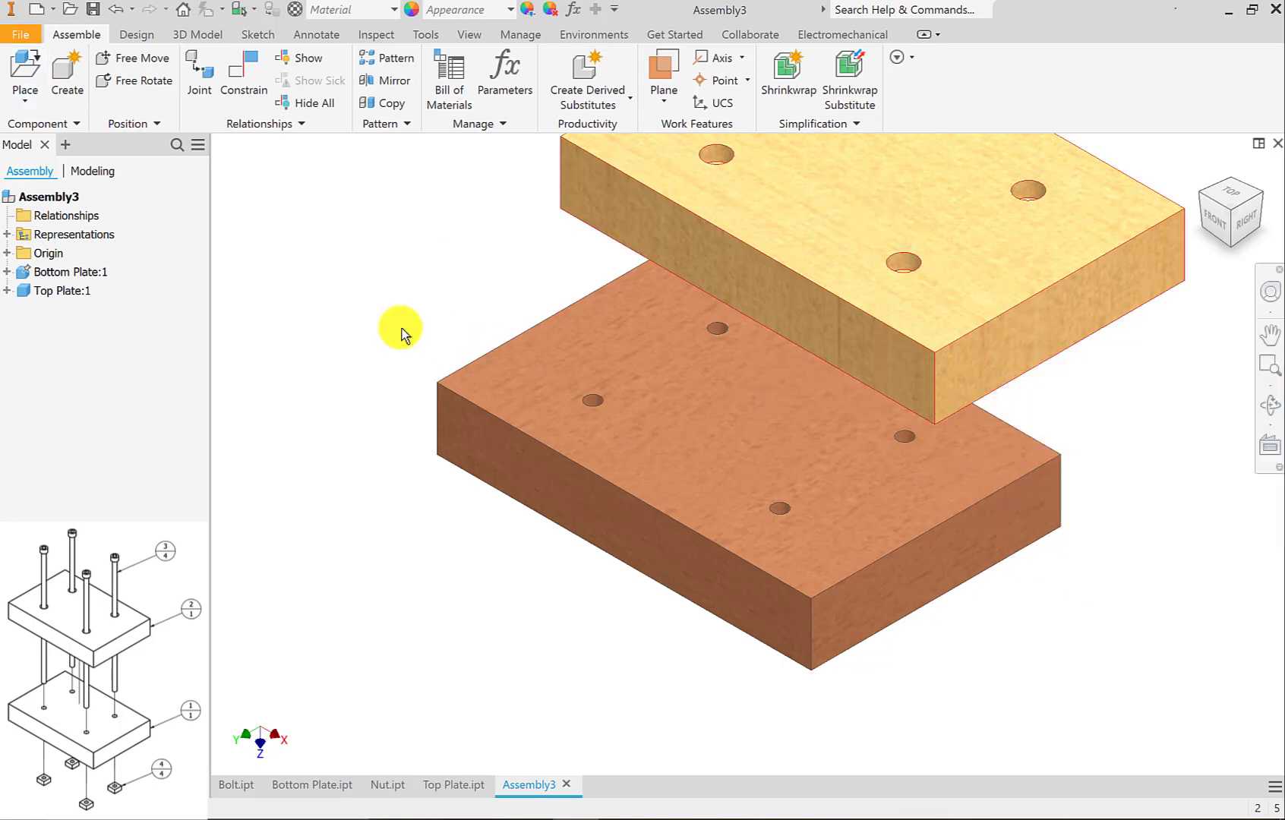
{"action": "left_click", "coordinate": [27, 68]}
{"action": "left_click", "coordinate": [585, 330]}
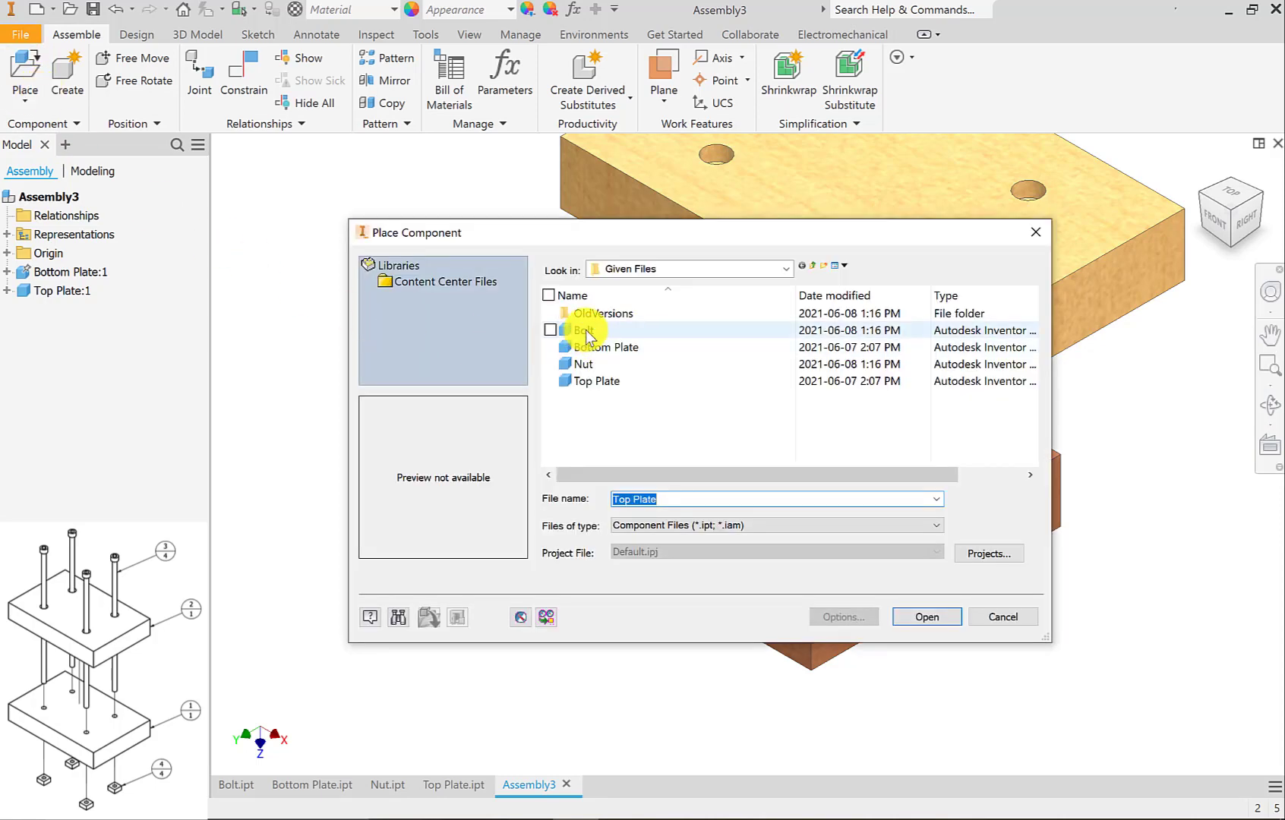
{"action": "left_click", "coordinate": [923, 616]}
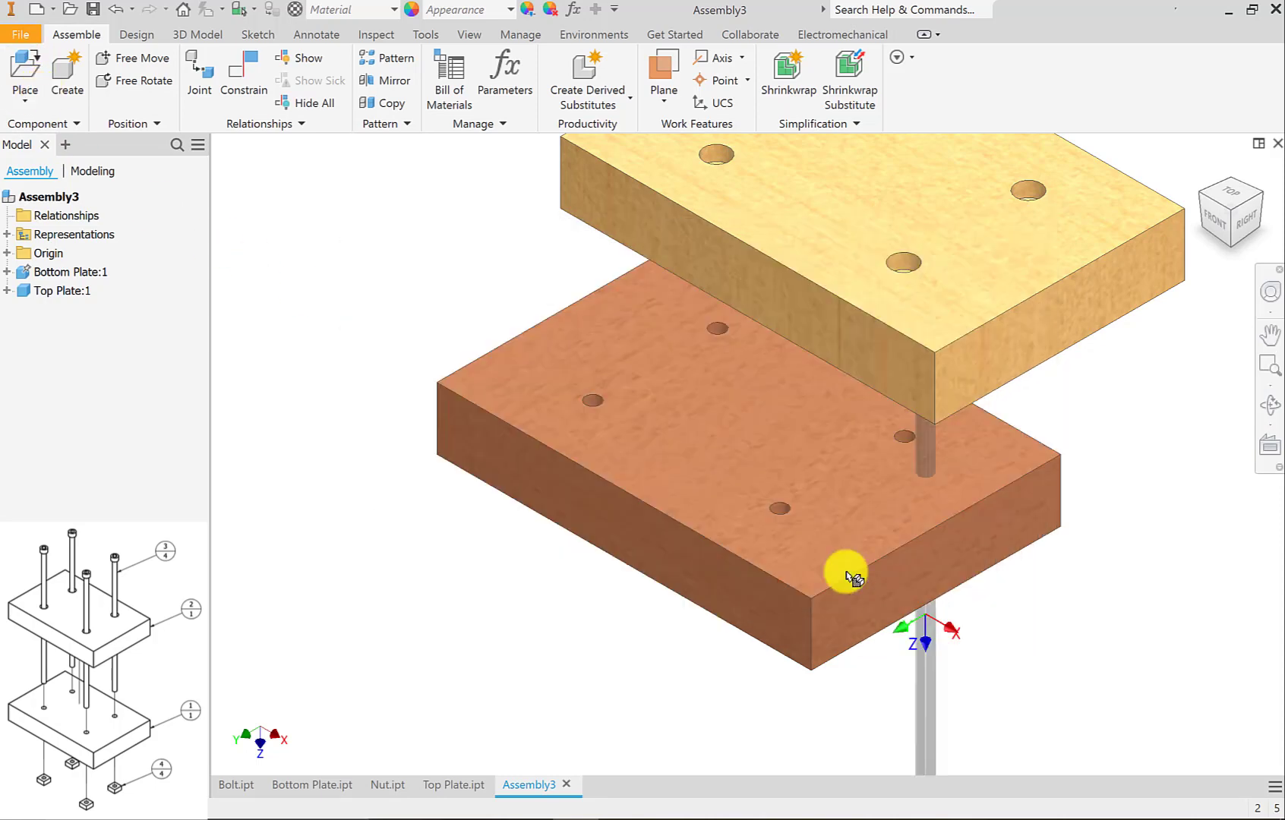
{"action": "scroll", "coordinate": [389, 404], "scroll_direction": "up", "scroll_amount": 5}
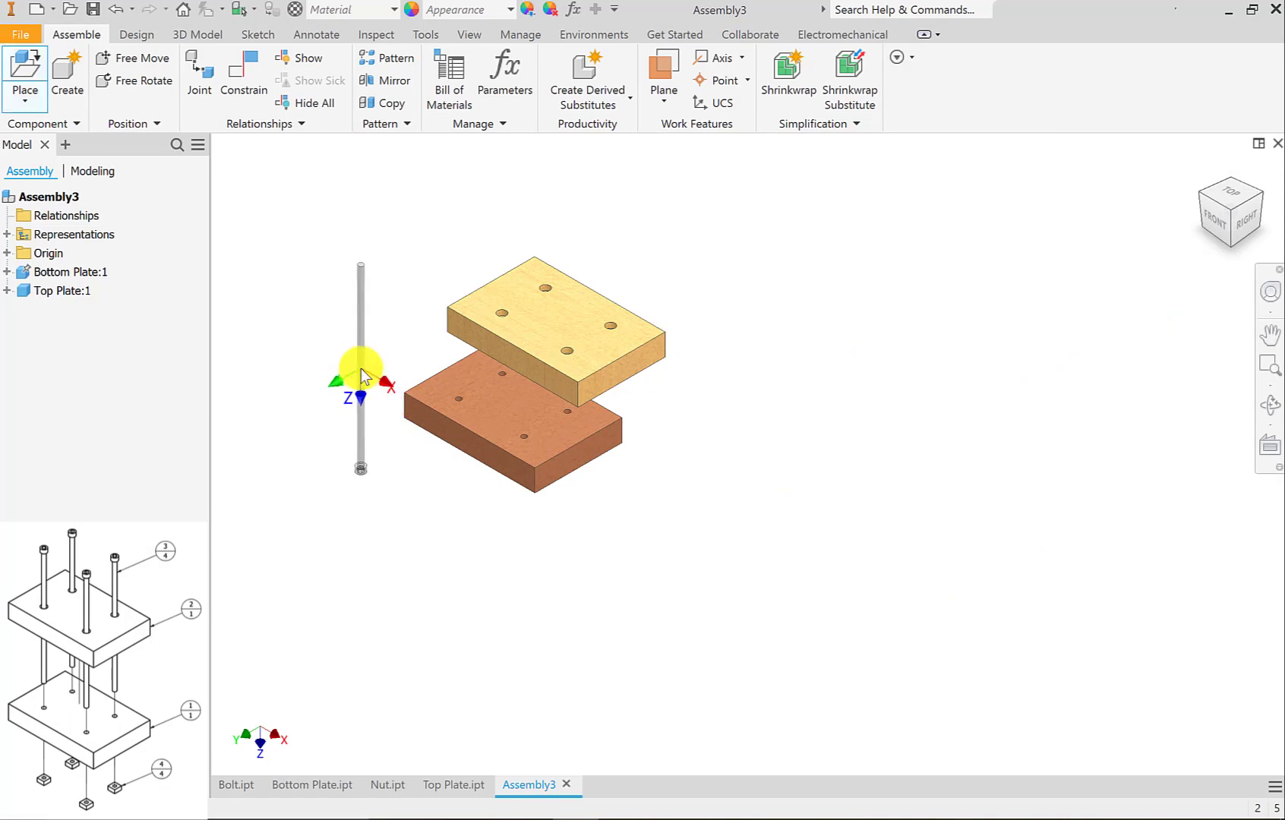
{"action": "right_click", "coordinate": [363, 374]}
{"action": "left_click", "coordinate": [345, 325]}
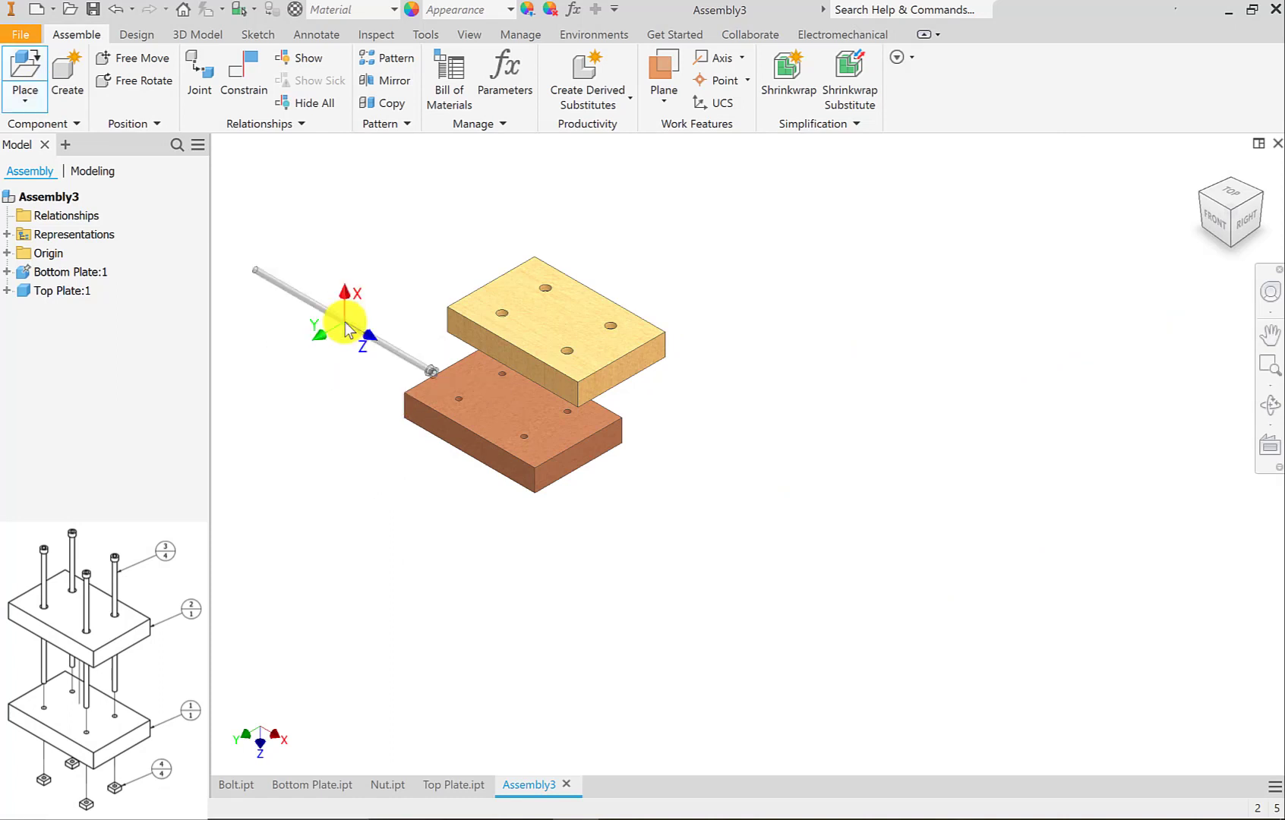
{"action": "right_click", "coordinate": [344, 322]}
{"action": "left_click", "coordinate": [351, 281]}
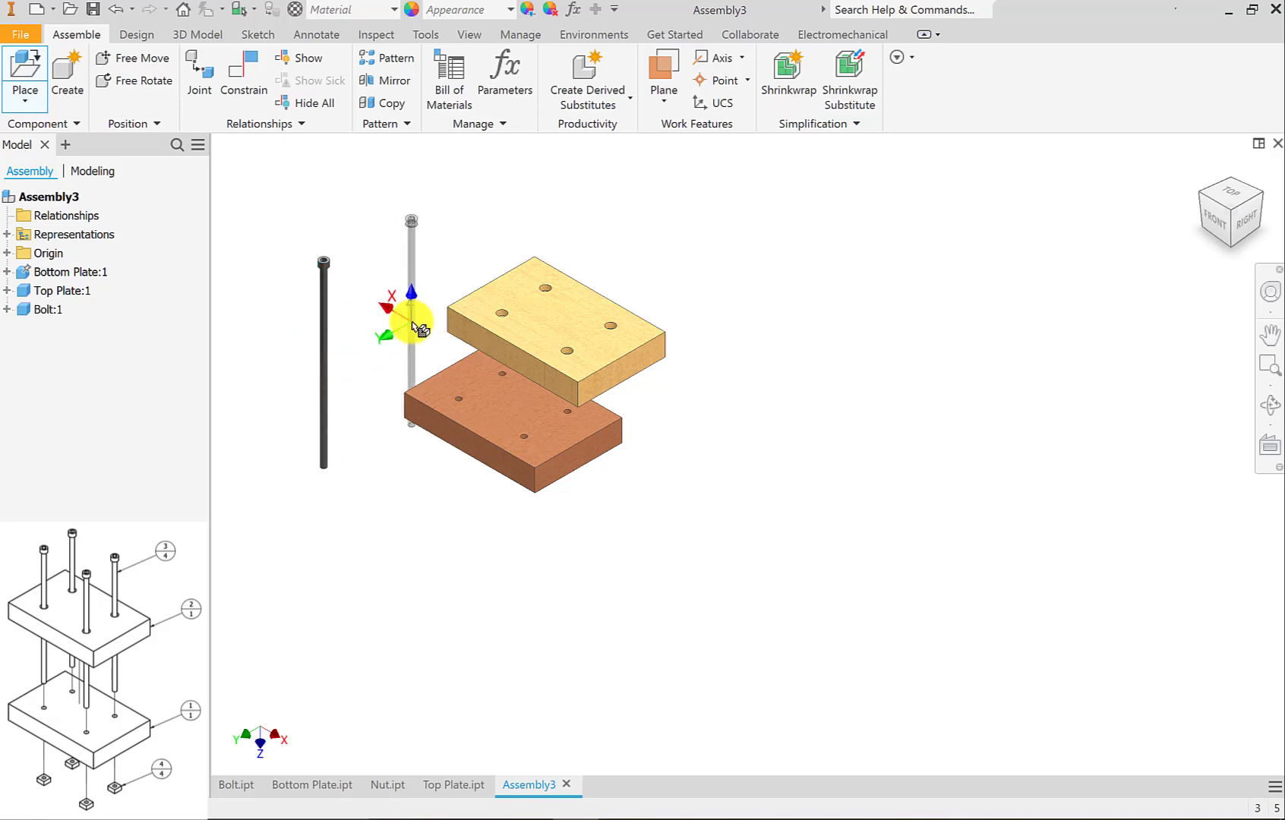
Place three more head-up Bolt components around the plates and end the bolt placement.
{"action": "left_click", "coordinate": [414, 323]}
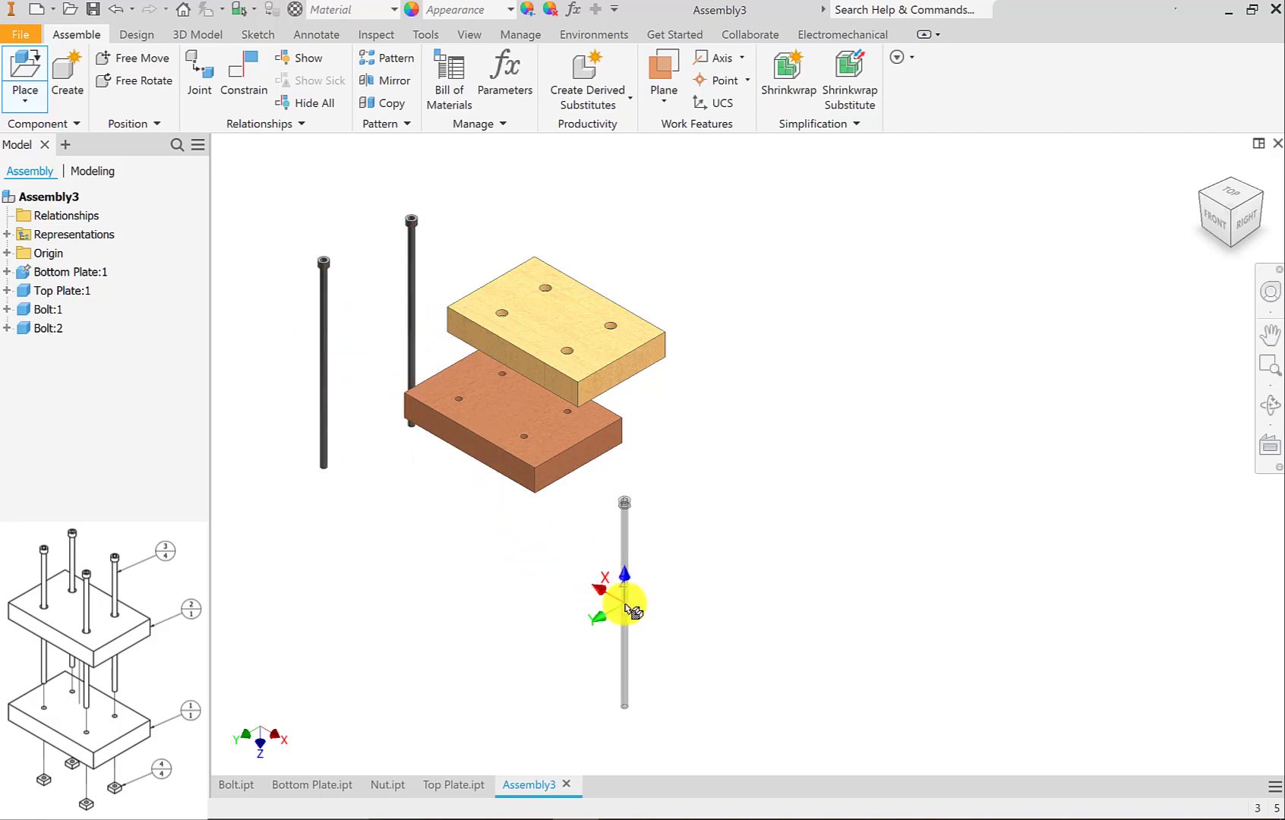
{"action": "left_click", "coordinate": [626, 600]}
{"action": "left_click", "coordinate": [725, 557]}
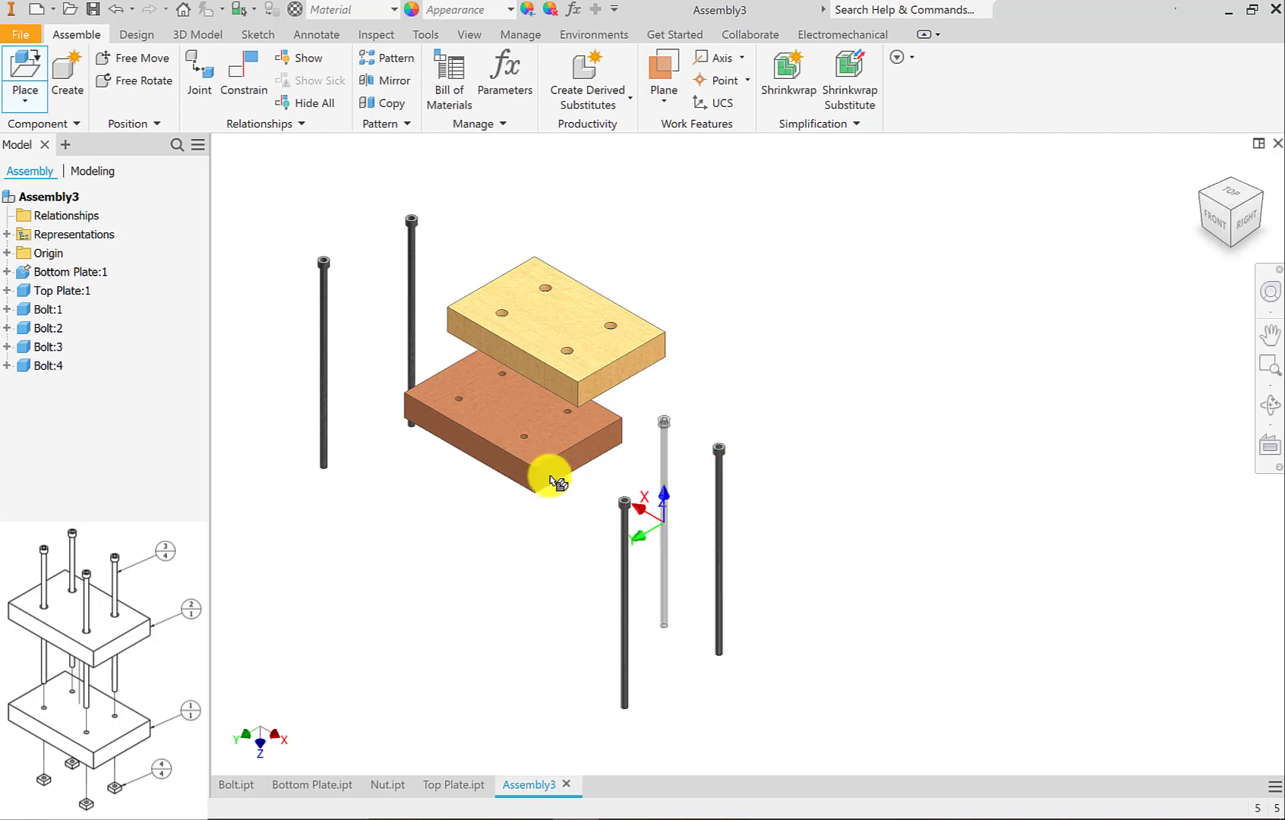
{"action": "right_click", "coordinate": [759, 377]}
{"action": "left_click", "coordinate": [830, 382]}
Place the first Nut component beside the bottom plate, rotated 90° about Y so its hole is vertical.
{"action": "left_click", "coordinate": [23, 72]}
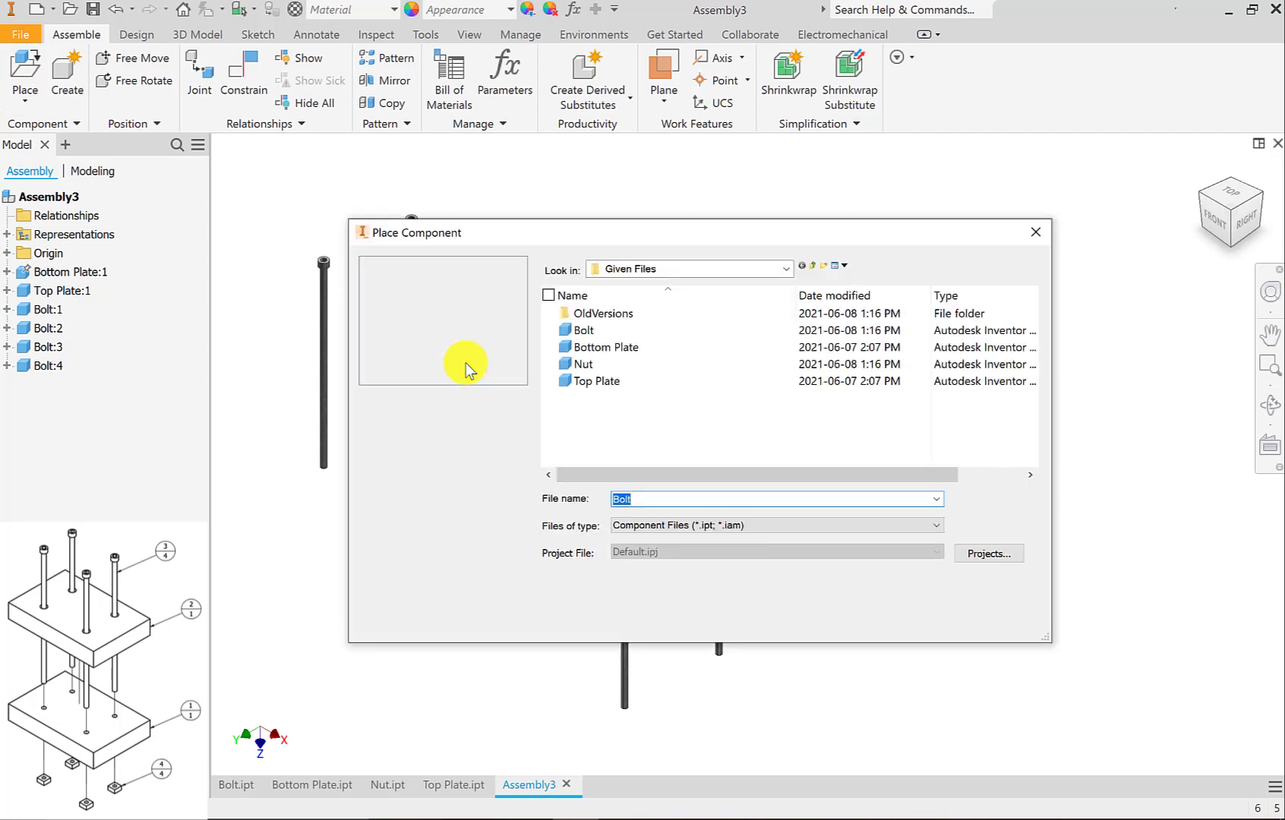
{"action": "left_click", "coordinate": [566, 364]}
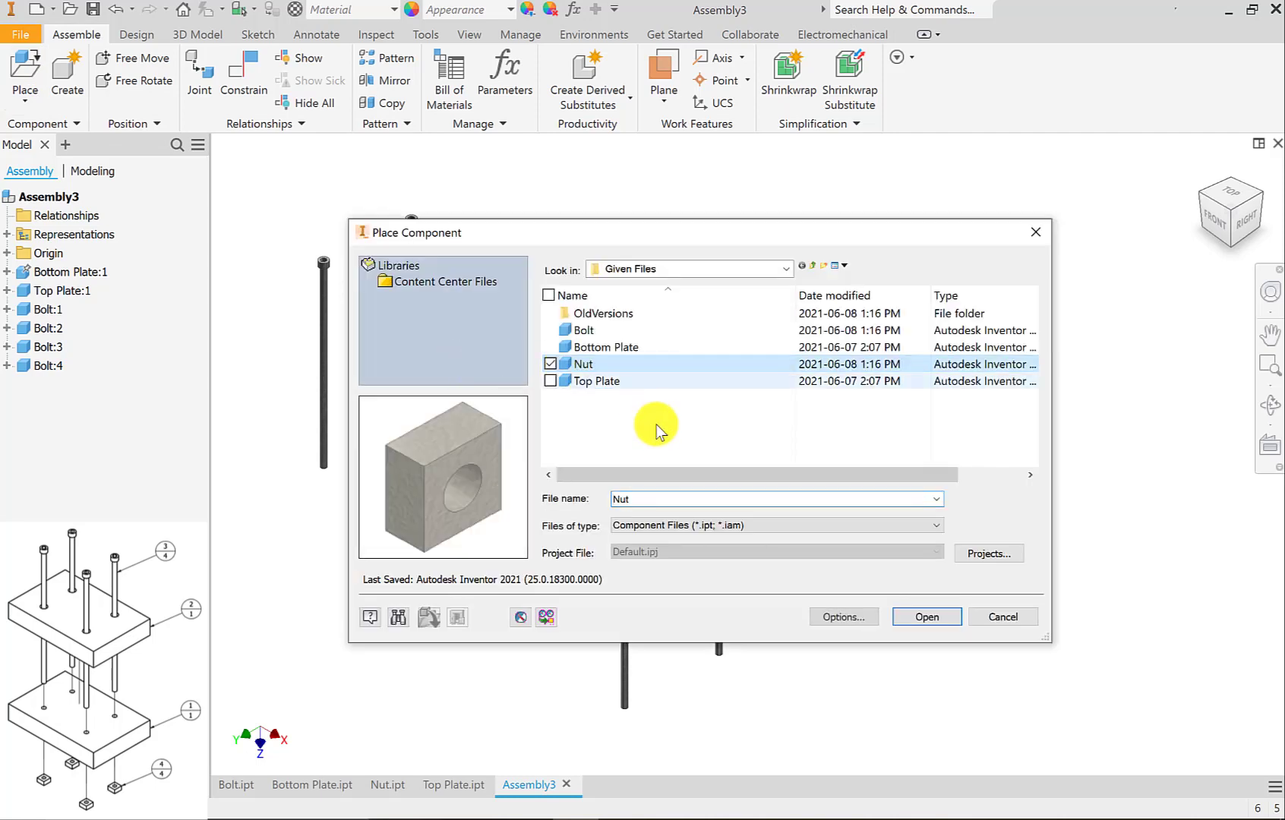
{"action": "left_click", "coordinate": [926, 617]}
{"action": "scroll", "coordinate": [410, 483], "scroll_direction": "up", "scroll_amount": 3}
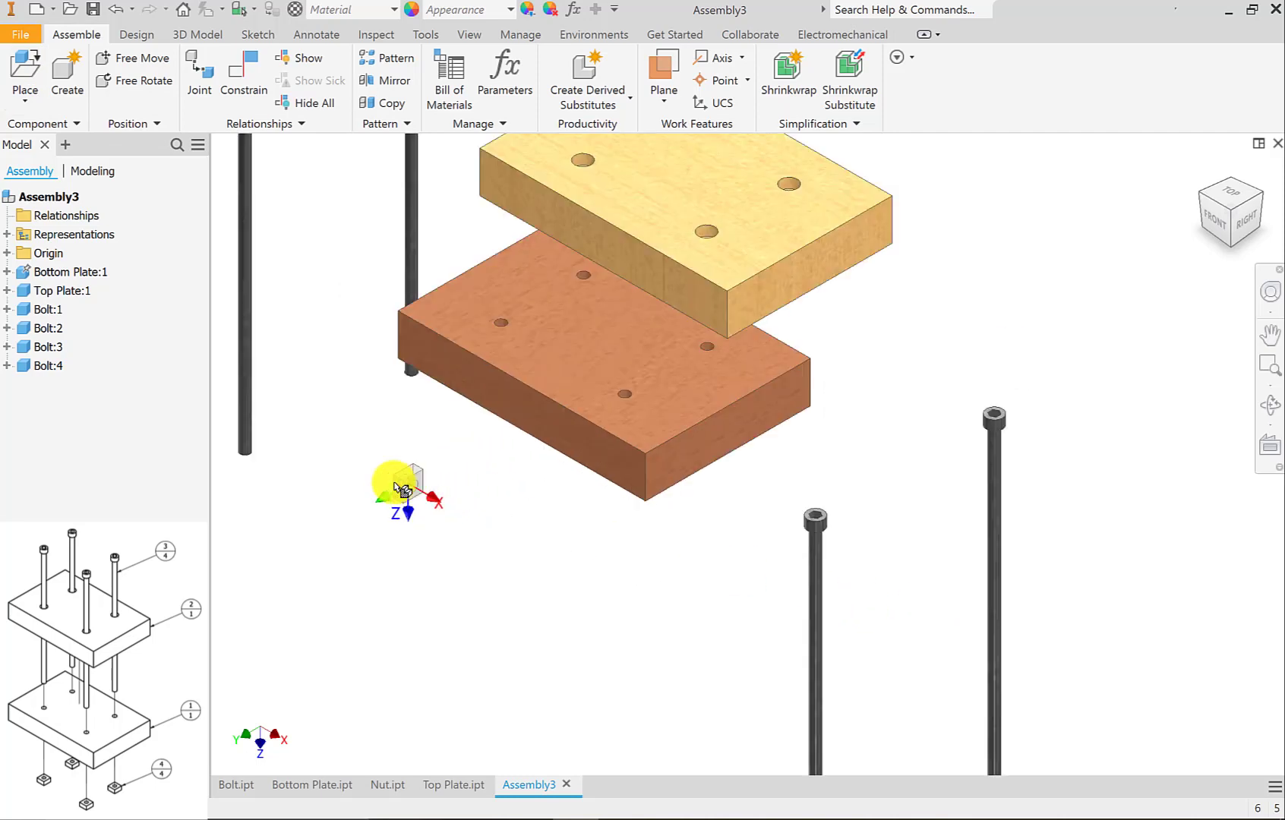
{"action": "right_click", "coordinate": [386, 482]}
{"action": "left_click", "coordinate": [376, 435]}
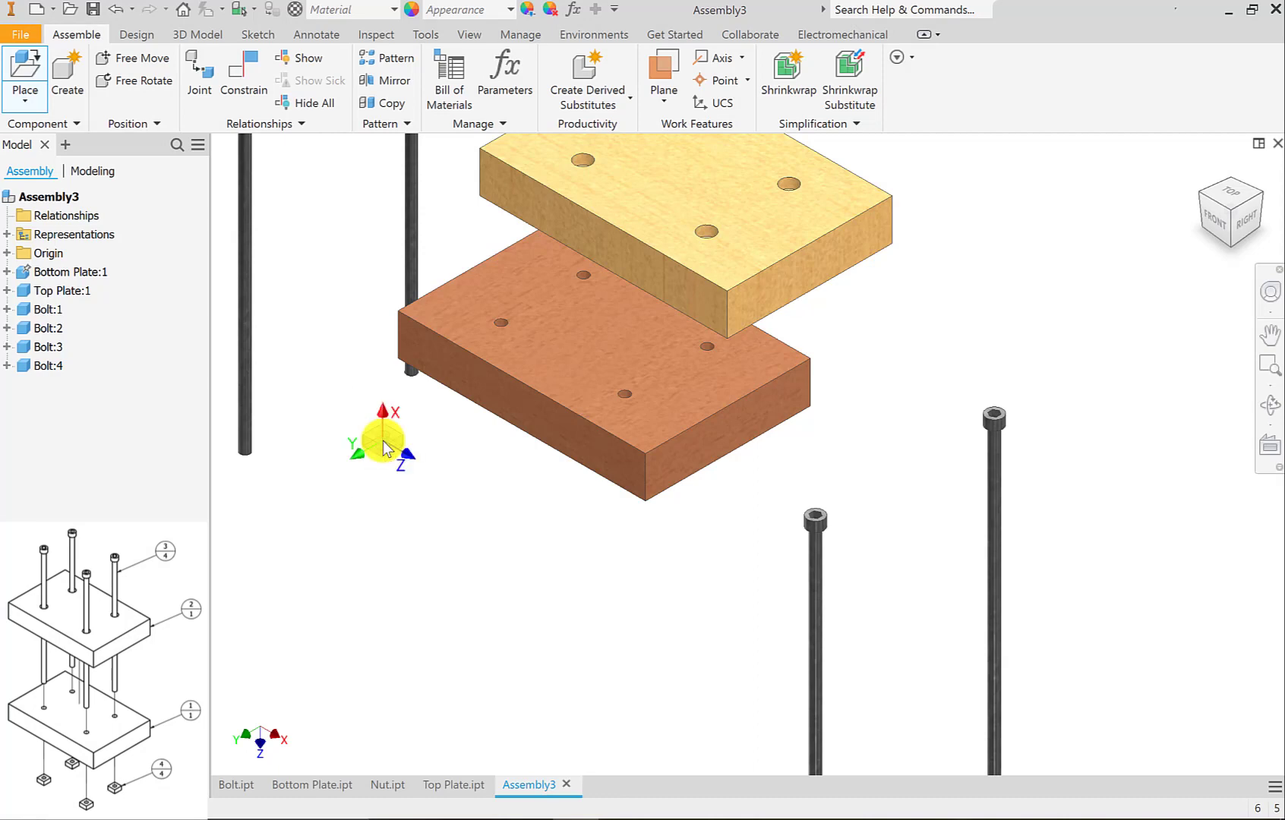
{"action": "left_click", "coordinate": [336, 471]}
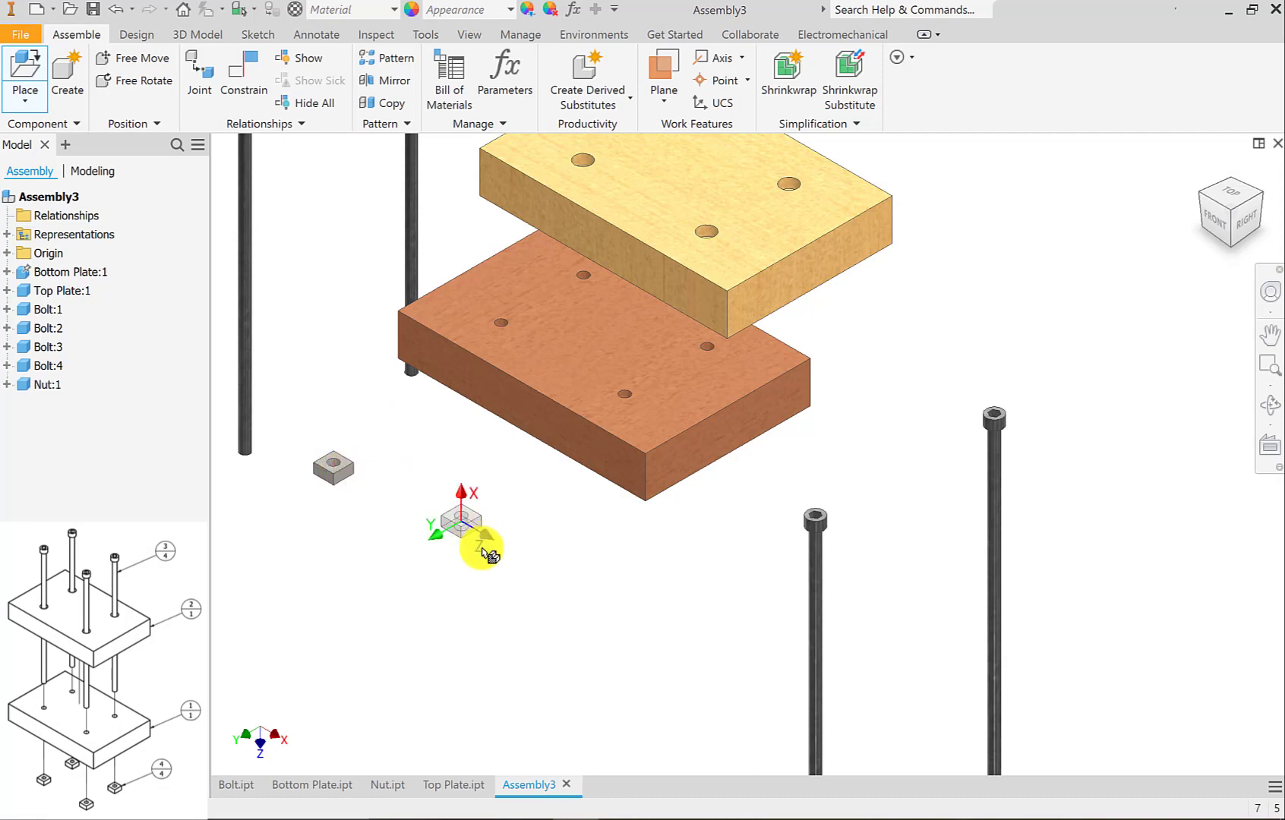
Place three more Nut components around the plates in the same orientation and end the nut placement.
{"action": "left_click", "coordinate": [519, 547]}
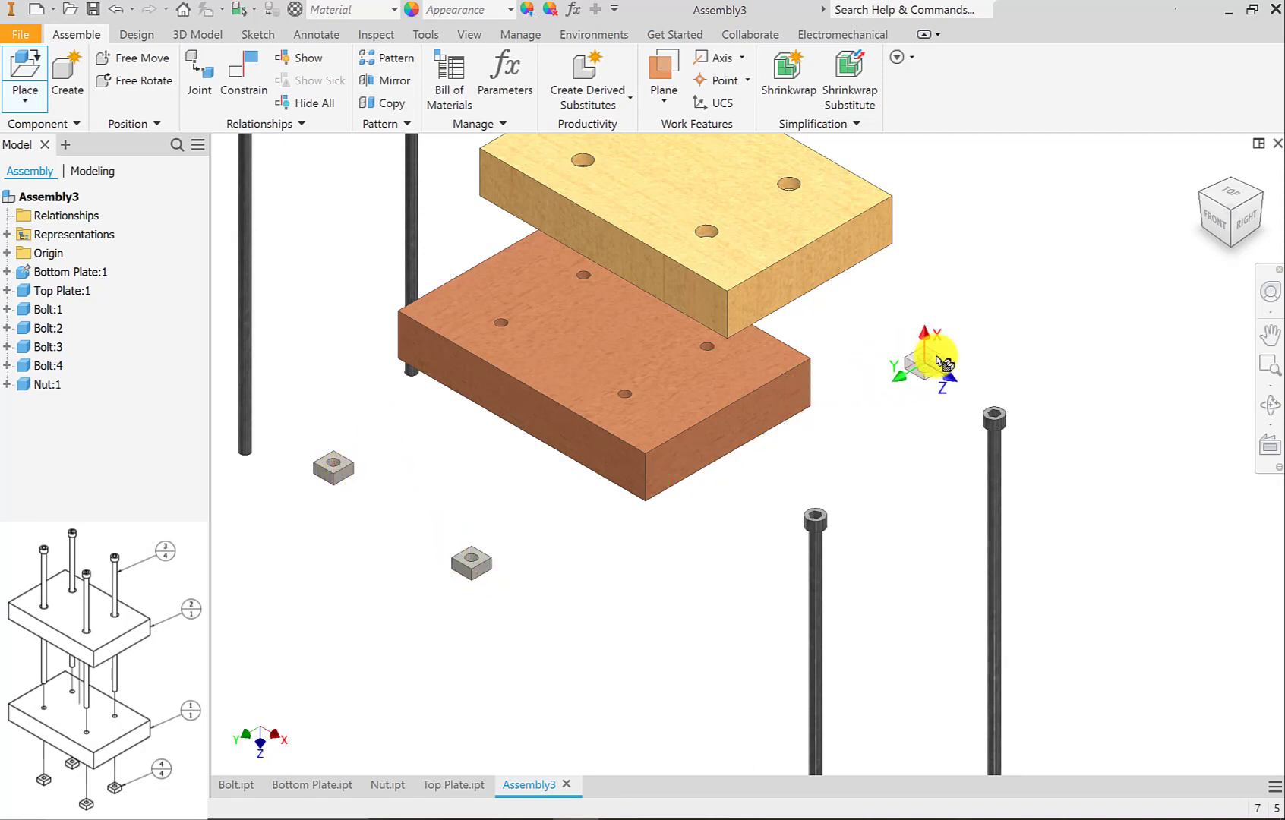
{"action": "left_click", "coordinate": [949, 344]}
{"action": "left_click", "coordinate": [852, 322]}
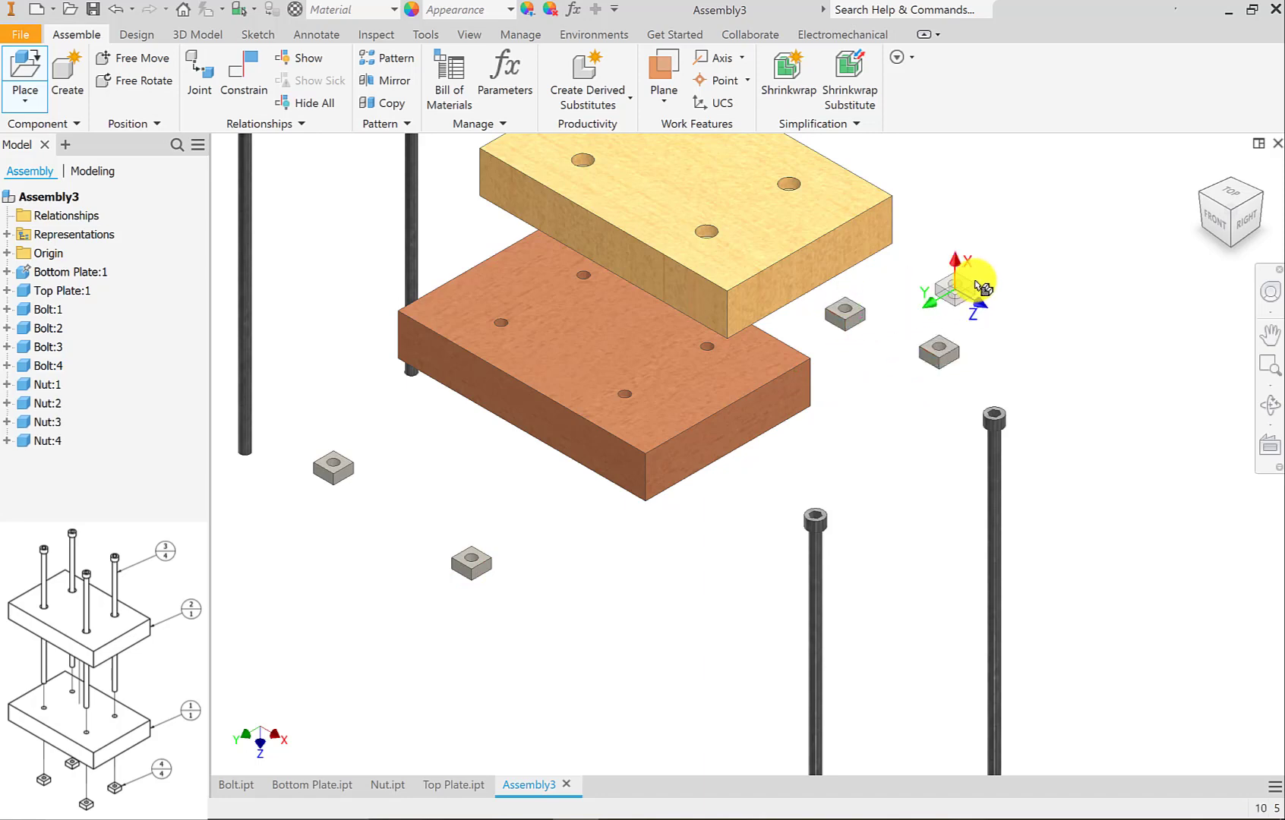
{"action": "right_click", "coordinate": [975, 280]}
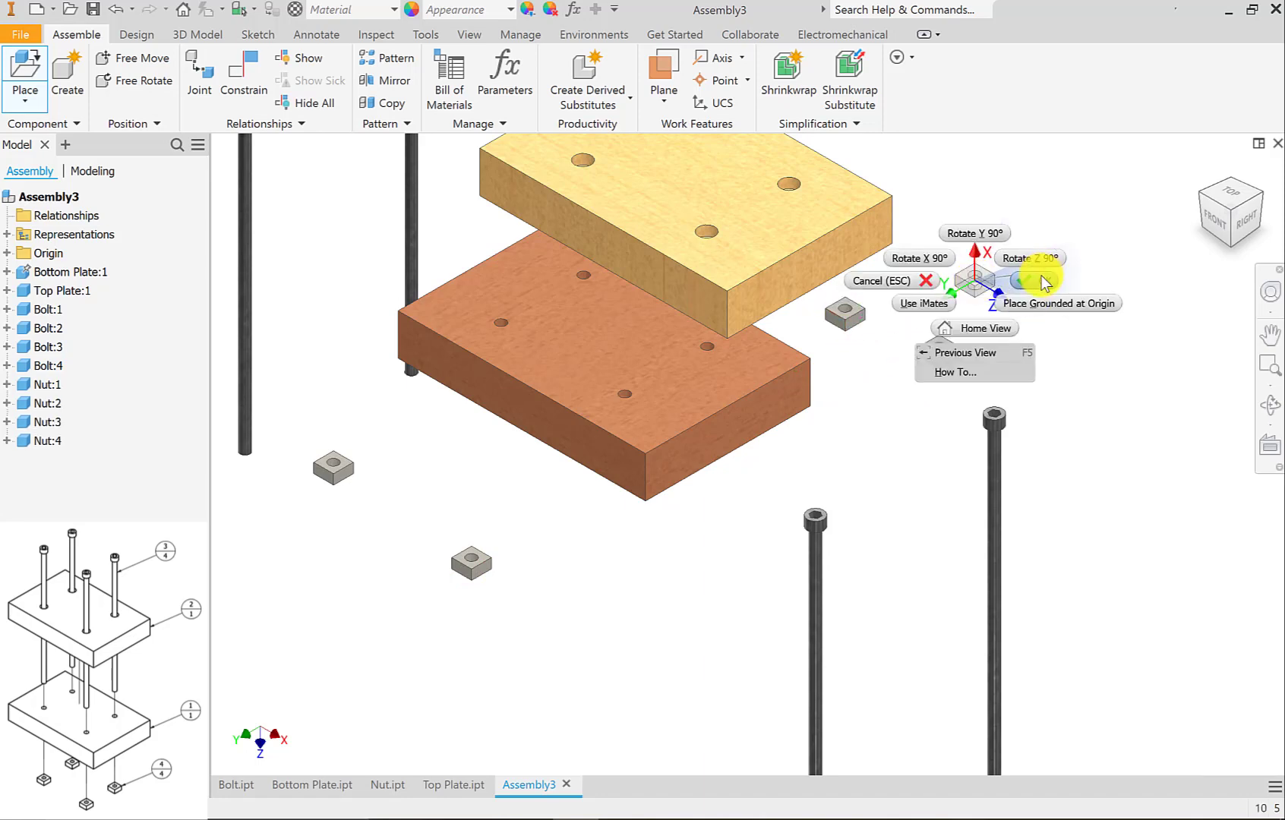
{"action": "left_click", "coordinate": [1042, 279]}
Turn on the Degrees of Freedom display for the assembly's components.
{"action": "scroll", "coordinate": [589, 524], "scroll_direction": "down", "scroll_amount": 3}
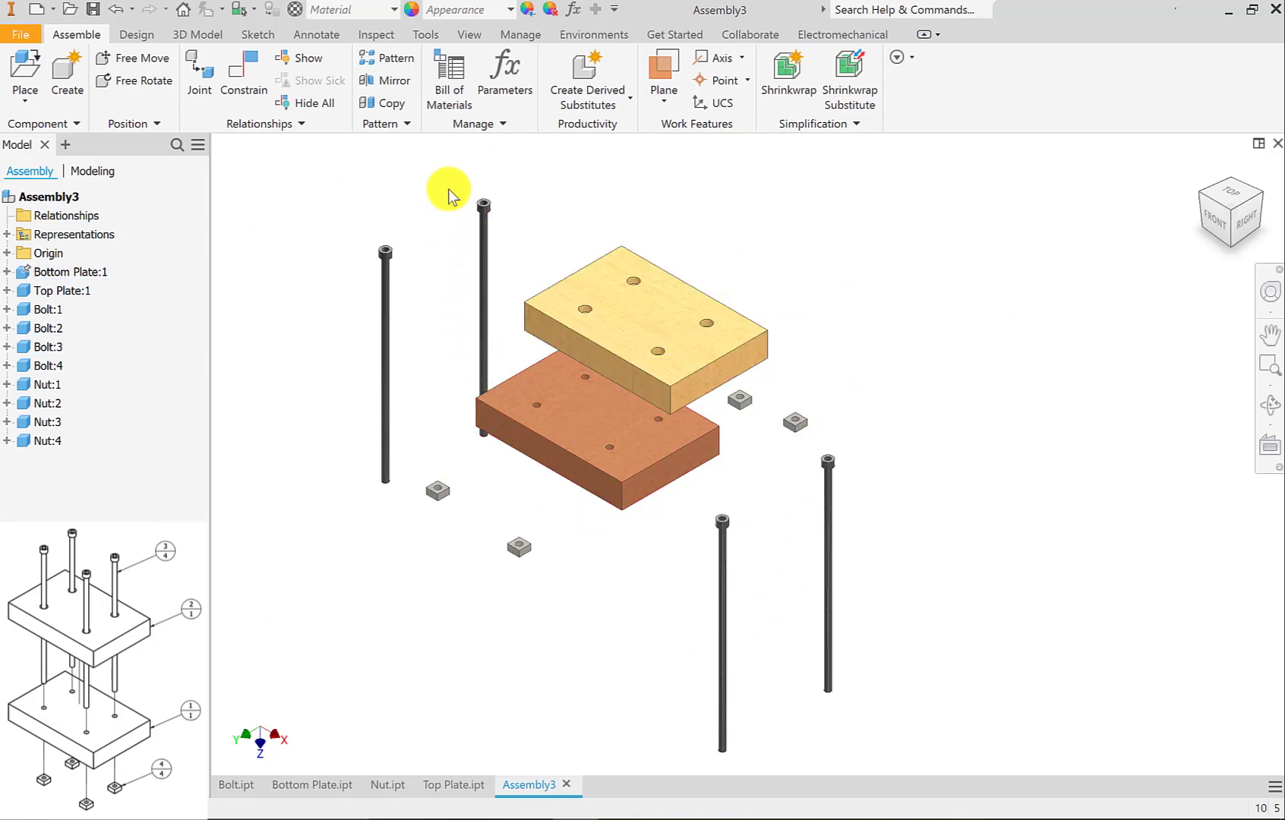
{"action": "left_click", "coordinate": [471, 35]}
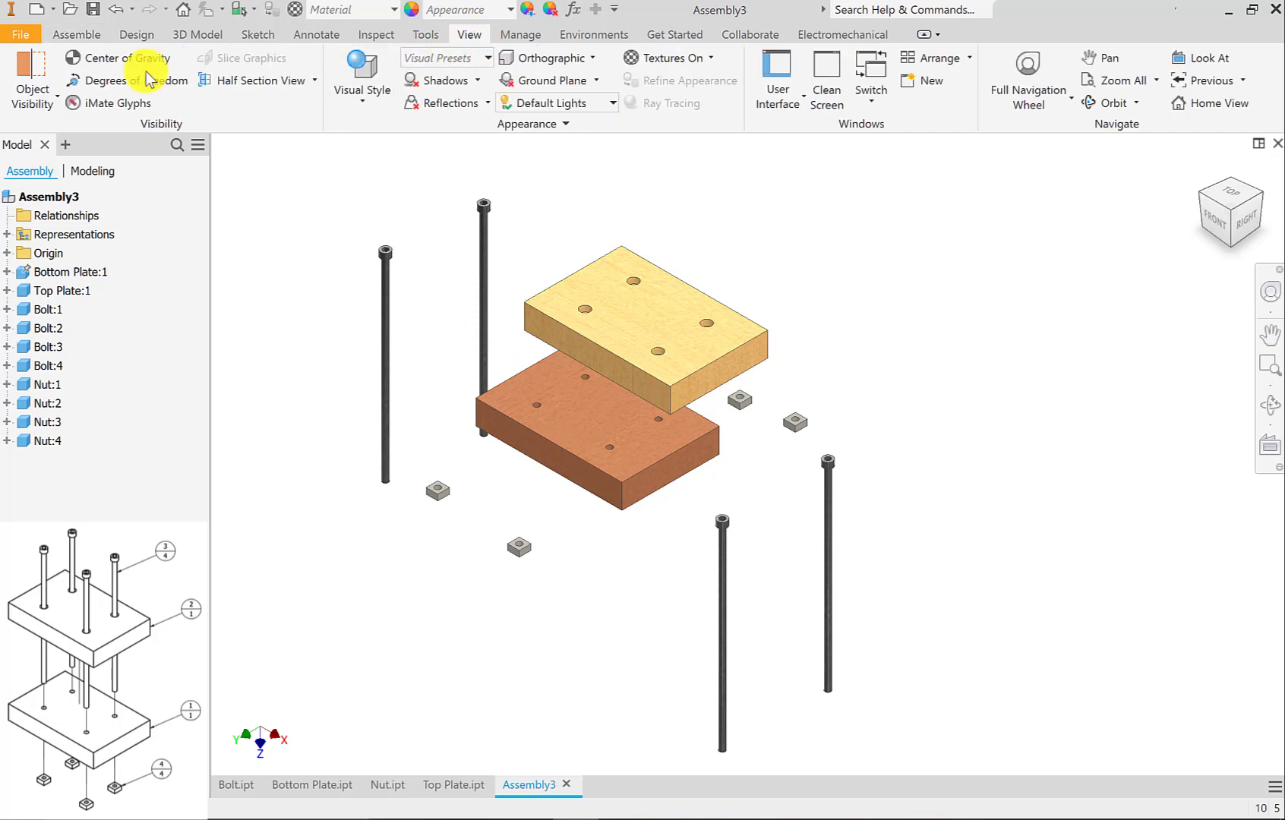
{"action": "left_click", "coordinate": [111, 80]}
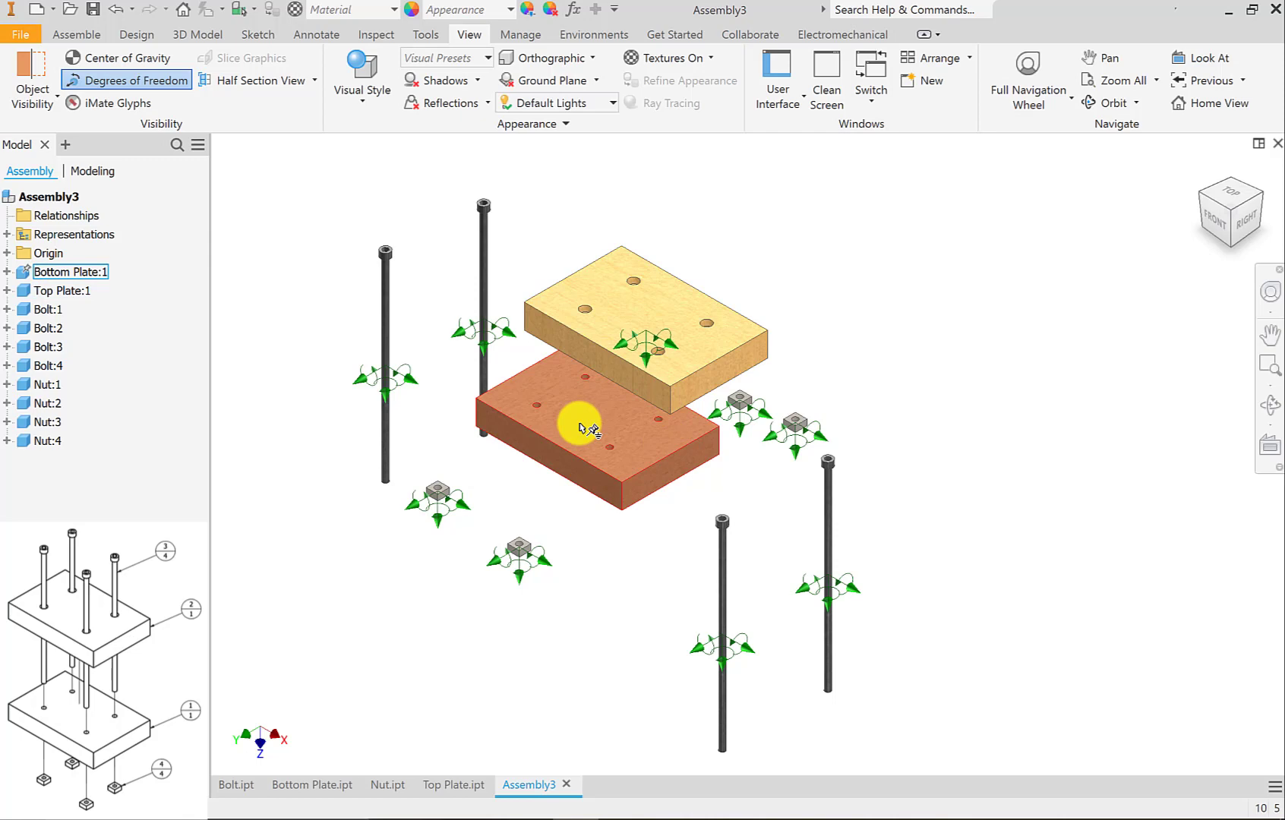
Apply a Mate constraint with 0.000 mm offset between the bottom plate's upper face and the top plate's underside, and leave the Constrain command.
{"action": "left_click", "coordinate": [85, 34]}
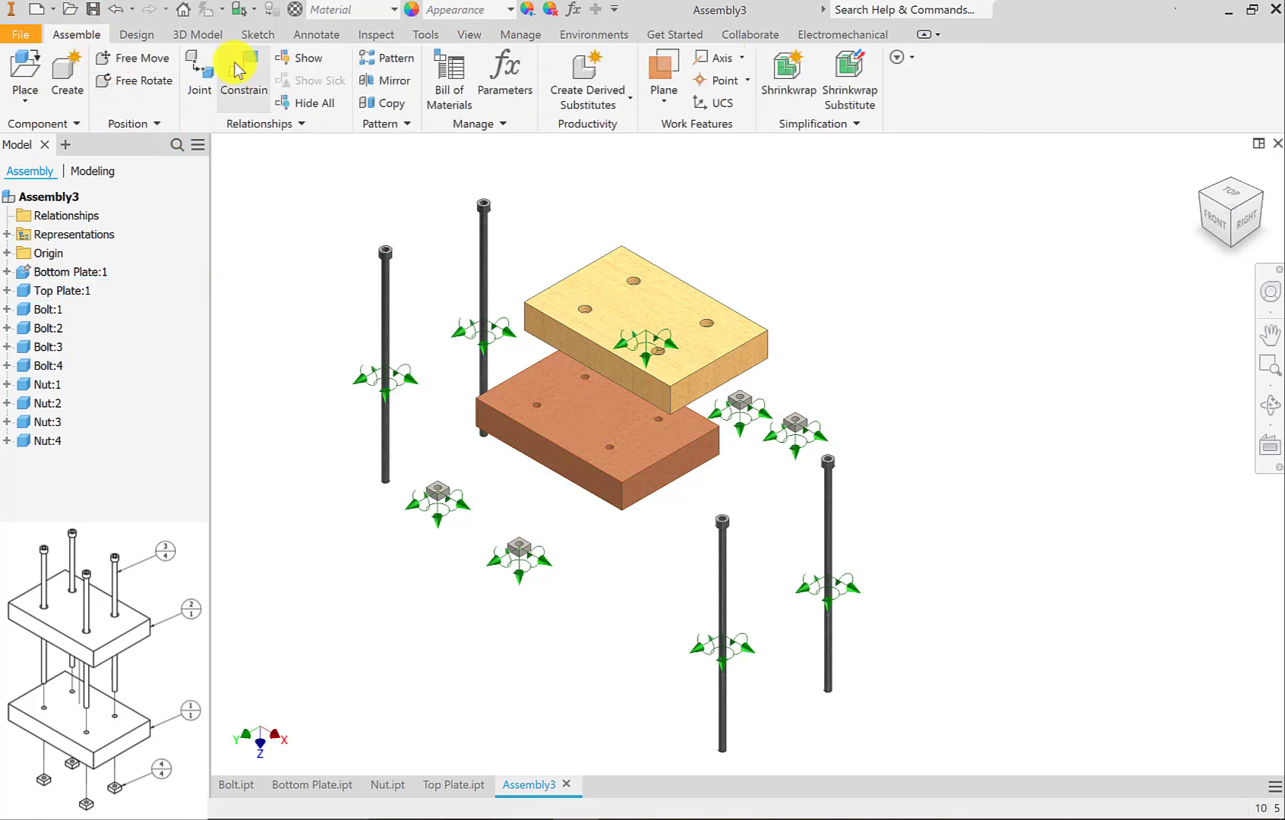
{"action": "left_click", "coordinate": [238, 72]}
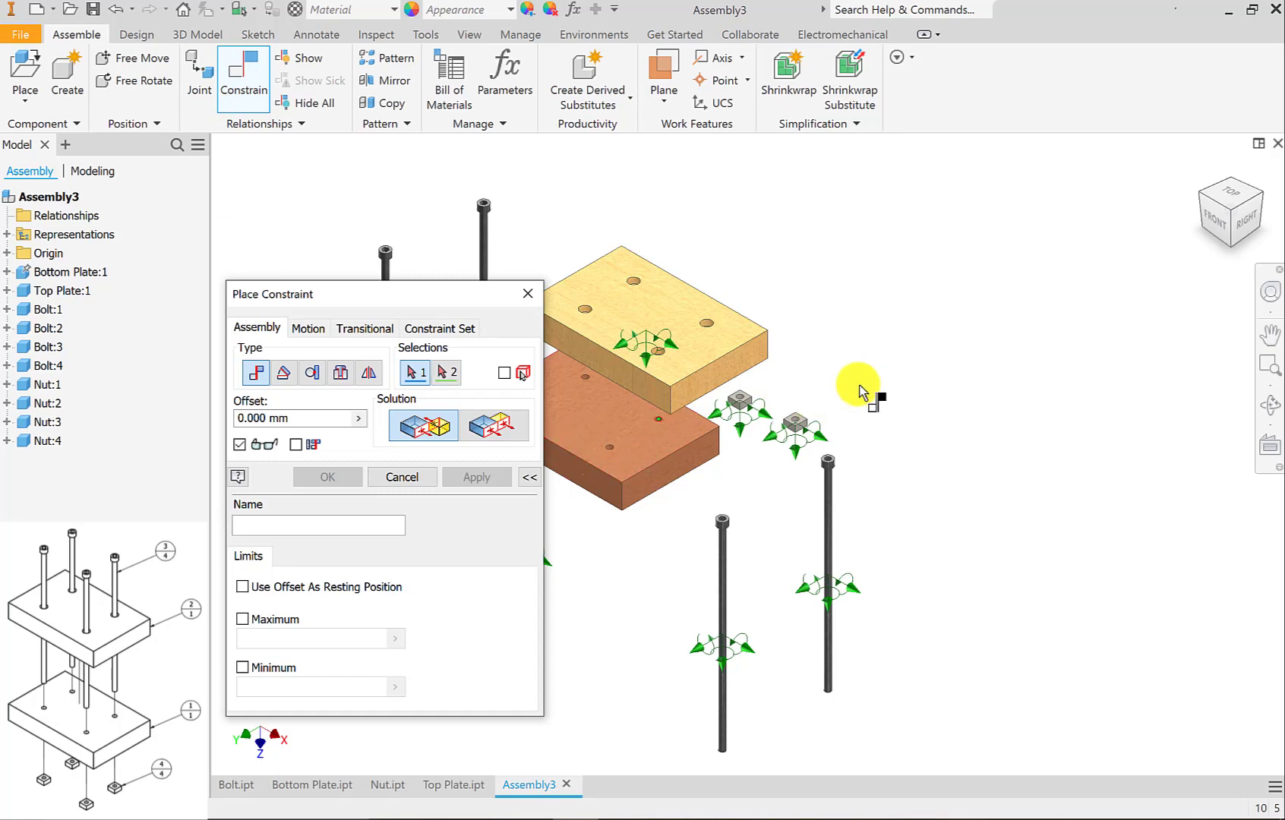
{"action": "middle_click_drag", "start_coordinate": [879, 354], "coordinate": [1017, 317]}
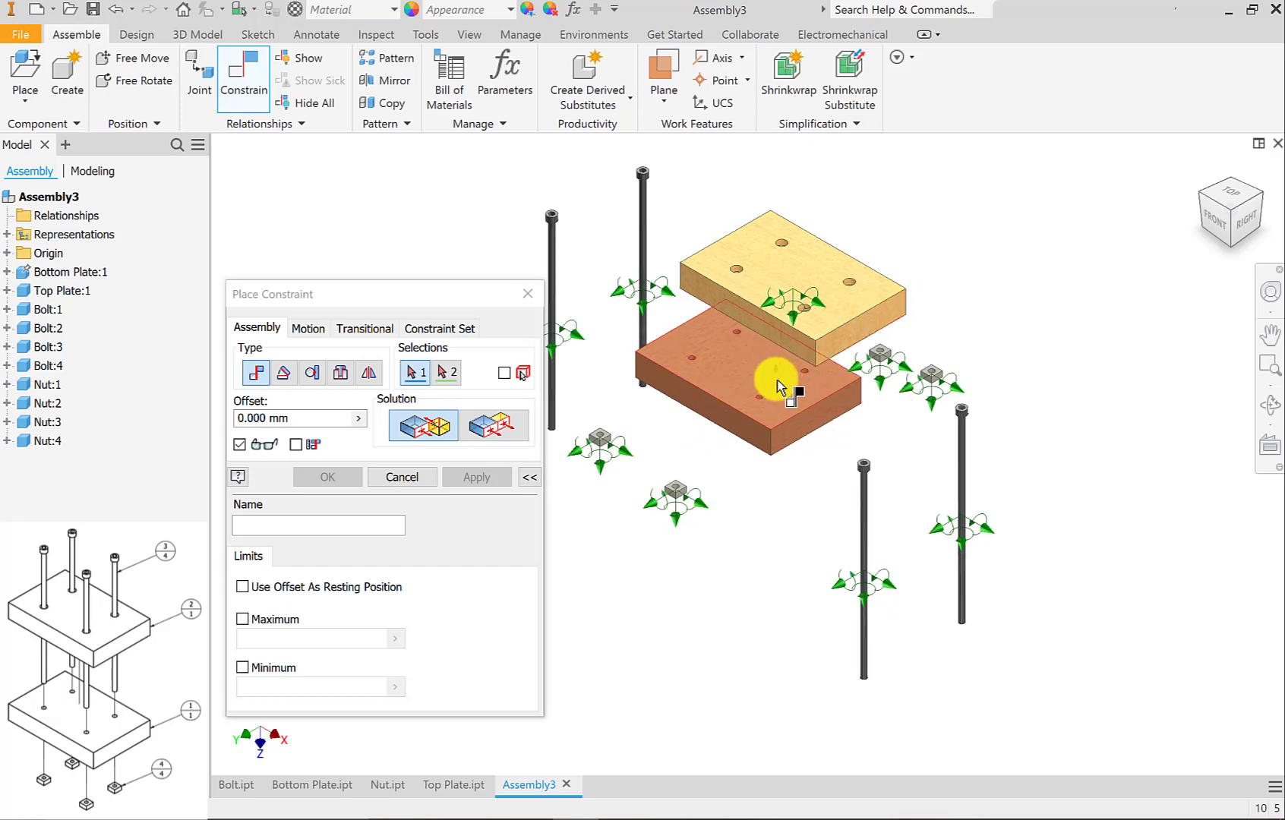
{"action": "mouse_move", "coordinate": [778, 387]}
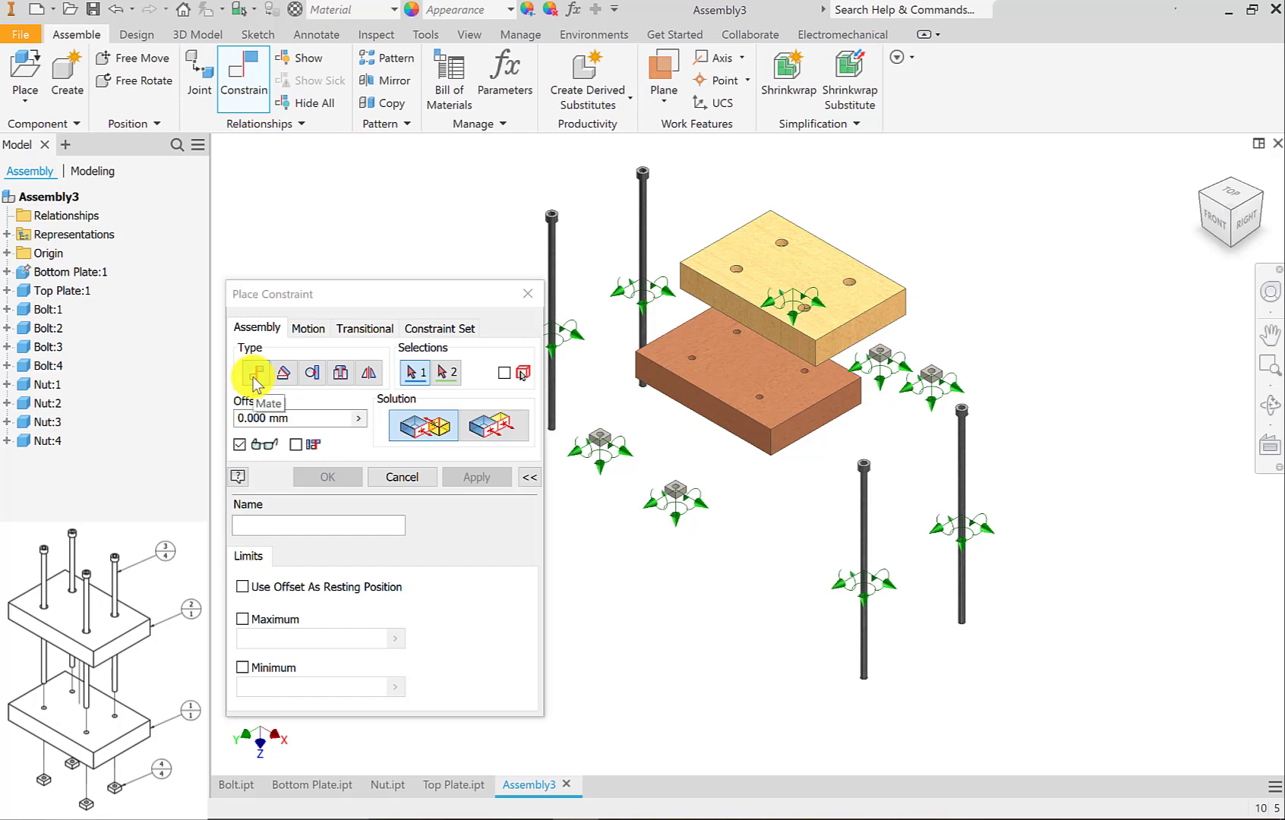
{"action": "left_click", "coordinate": [745, 372]}
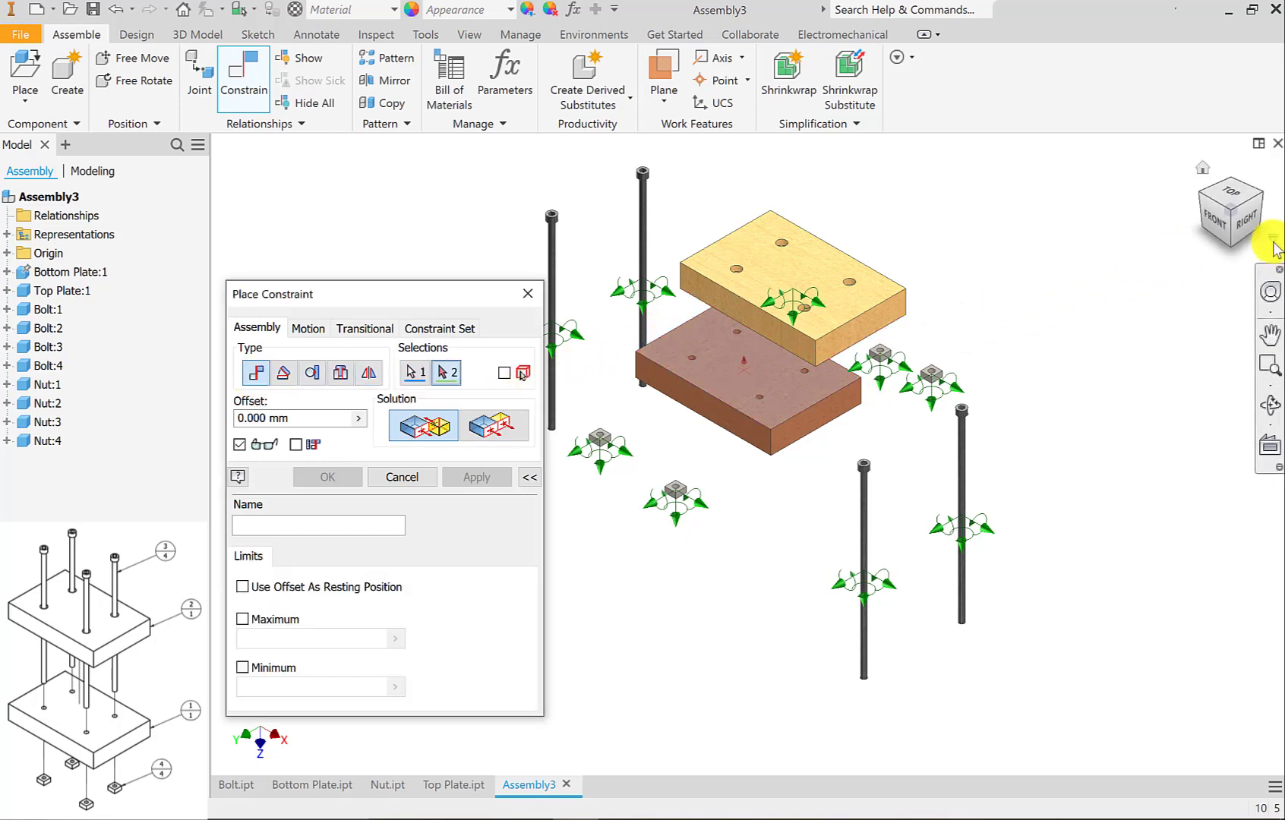
{"action": "left_click", "coordinate": [1232, 248]}
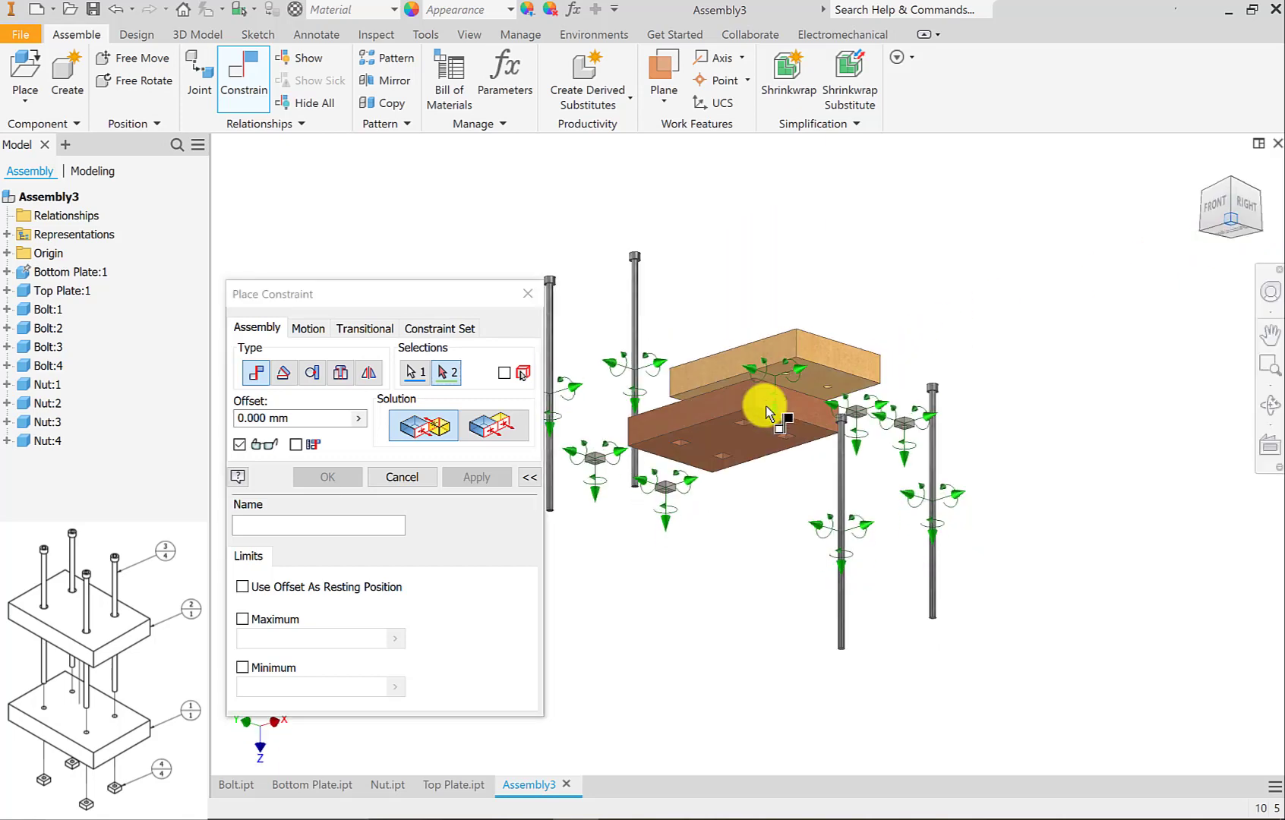
{"action": "scroll", "coordinate": [767, 412], "scroll_direction": "up", "scroll_amount": 6}
{"action": "left_click", "coordinate": [750, 408]}
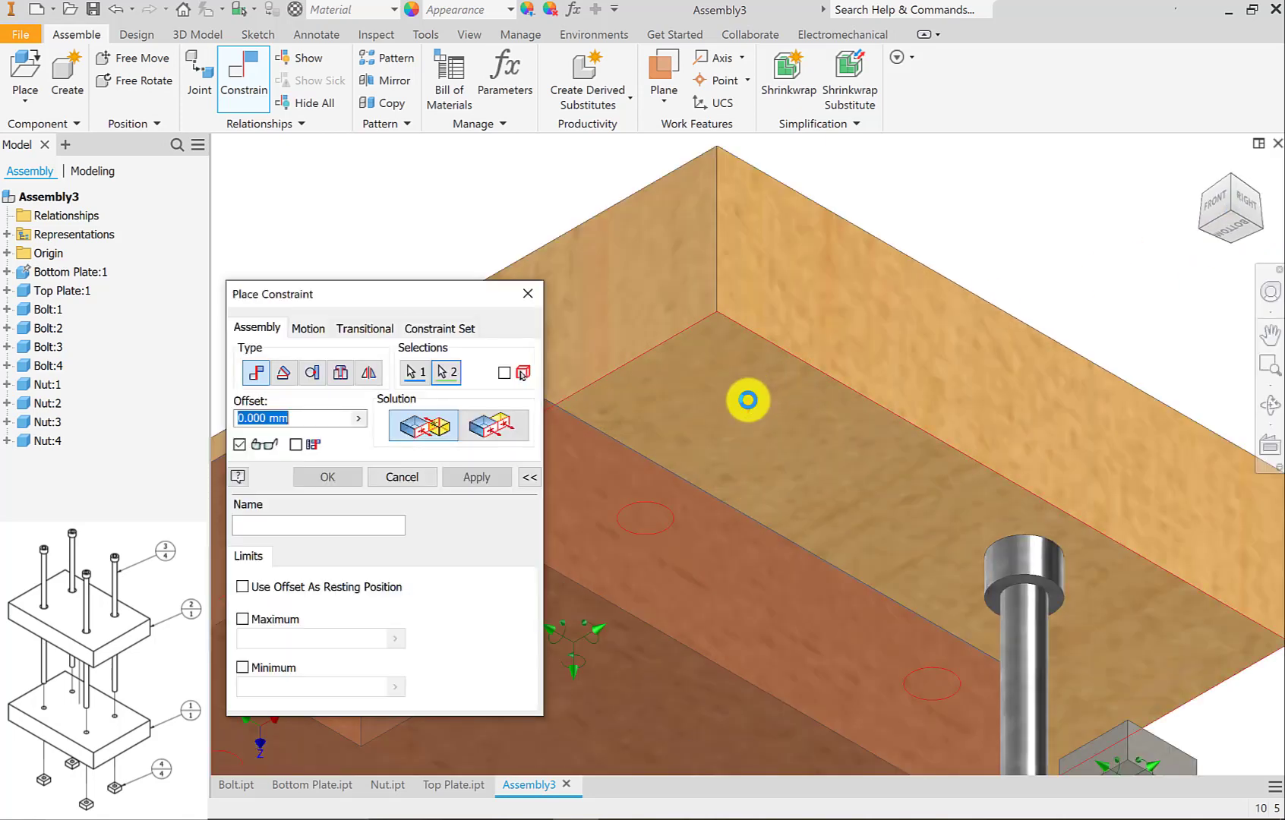
{"action": "left_click", "coordinate": [468, 479]}
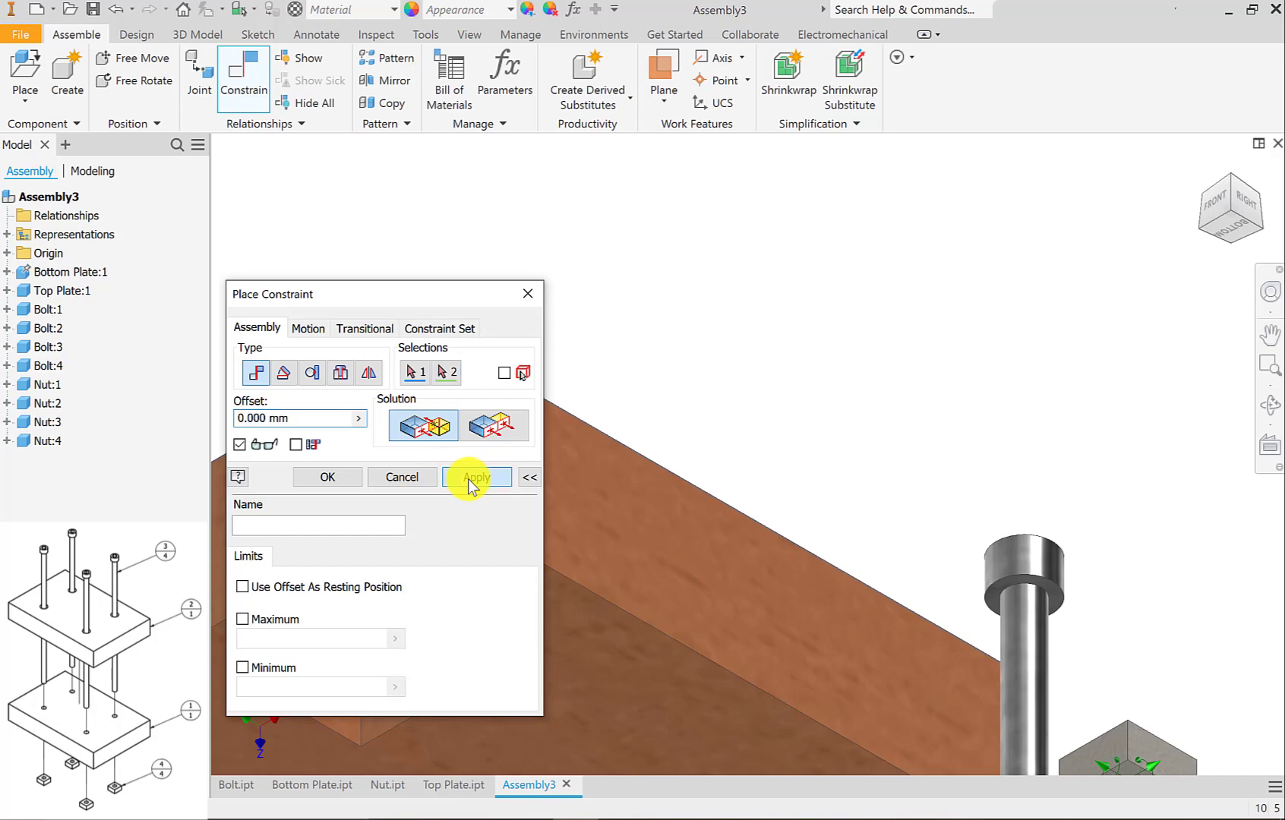
{"action": "left_click", "coordinate": [1234, 182]}
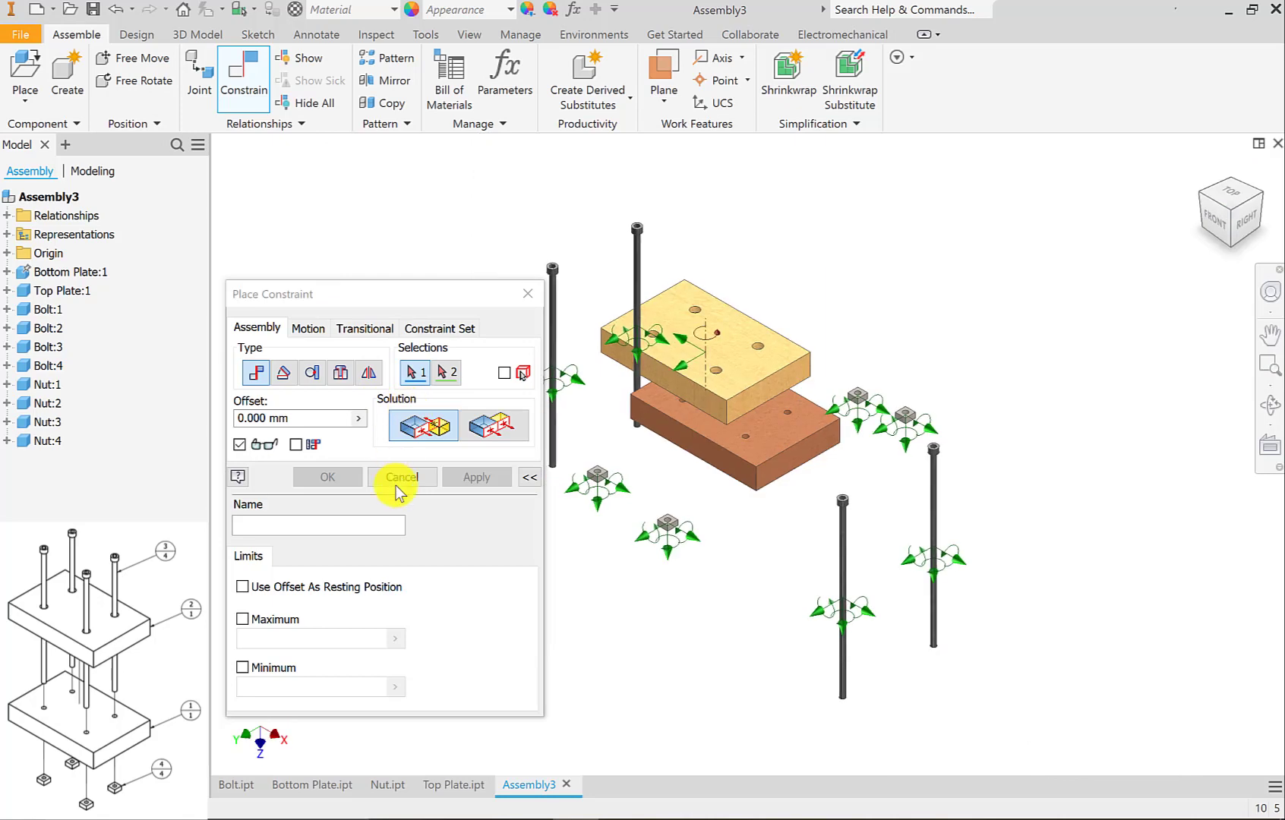
{"action": "left_click", "coordinate": [400, 478]}
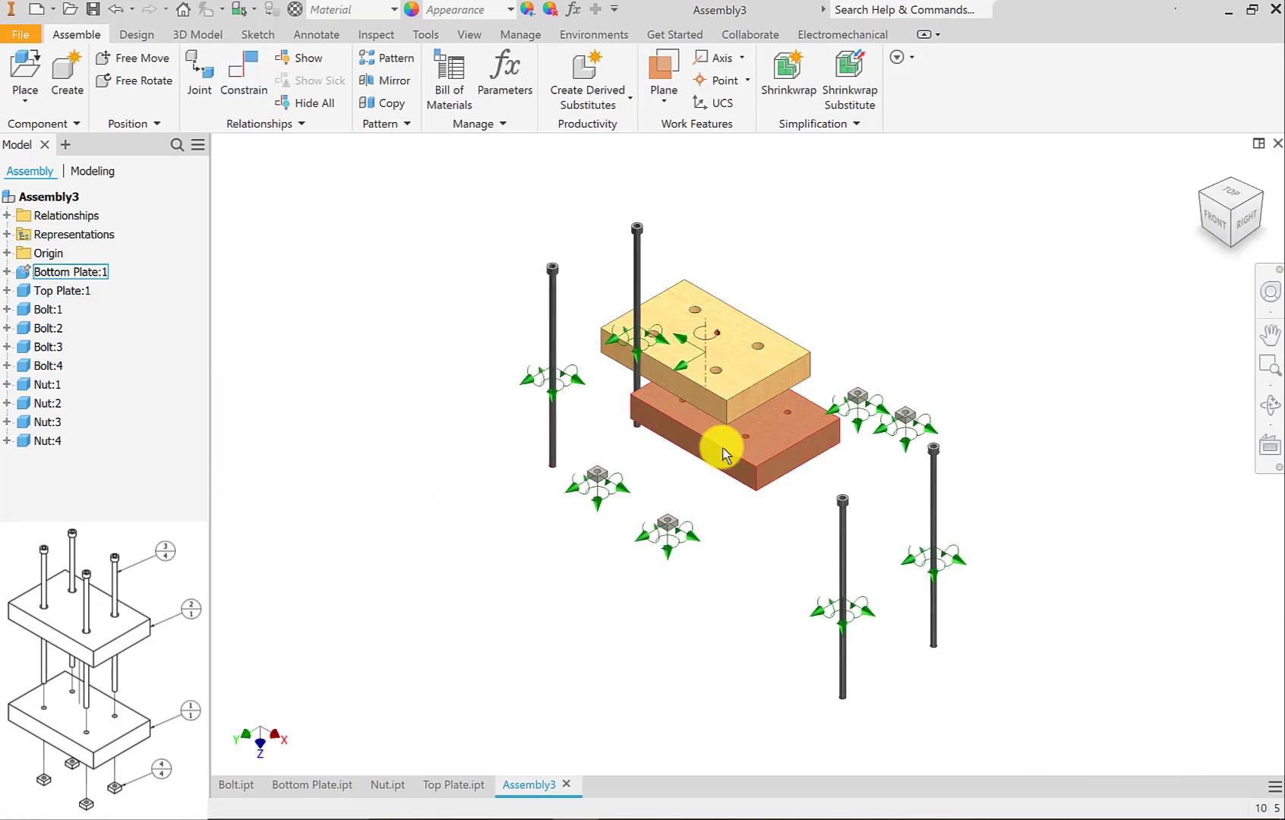
Slide the top plate across the bottom plate to check its remaining freedom of movement.
{"action": "left_click", "coordinate": [748, 372]}
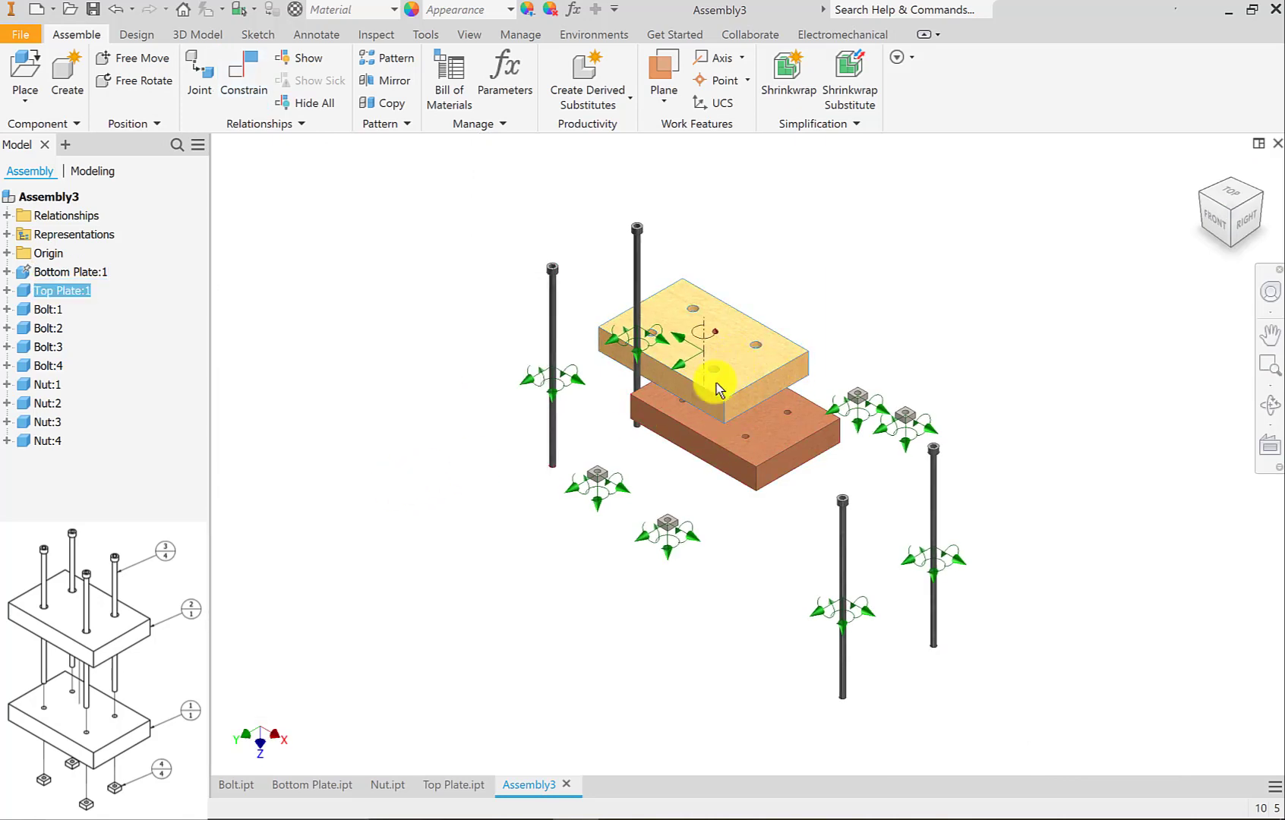
{"action": "left_click_drag", "start_coordinate": [717, 376], "coordinate": [735, 339]}
{"action": "scroll", "coordinate": [709, 325], "scroll_direction": "down", "scroll_amount": 3}
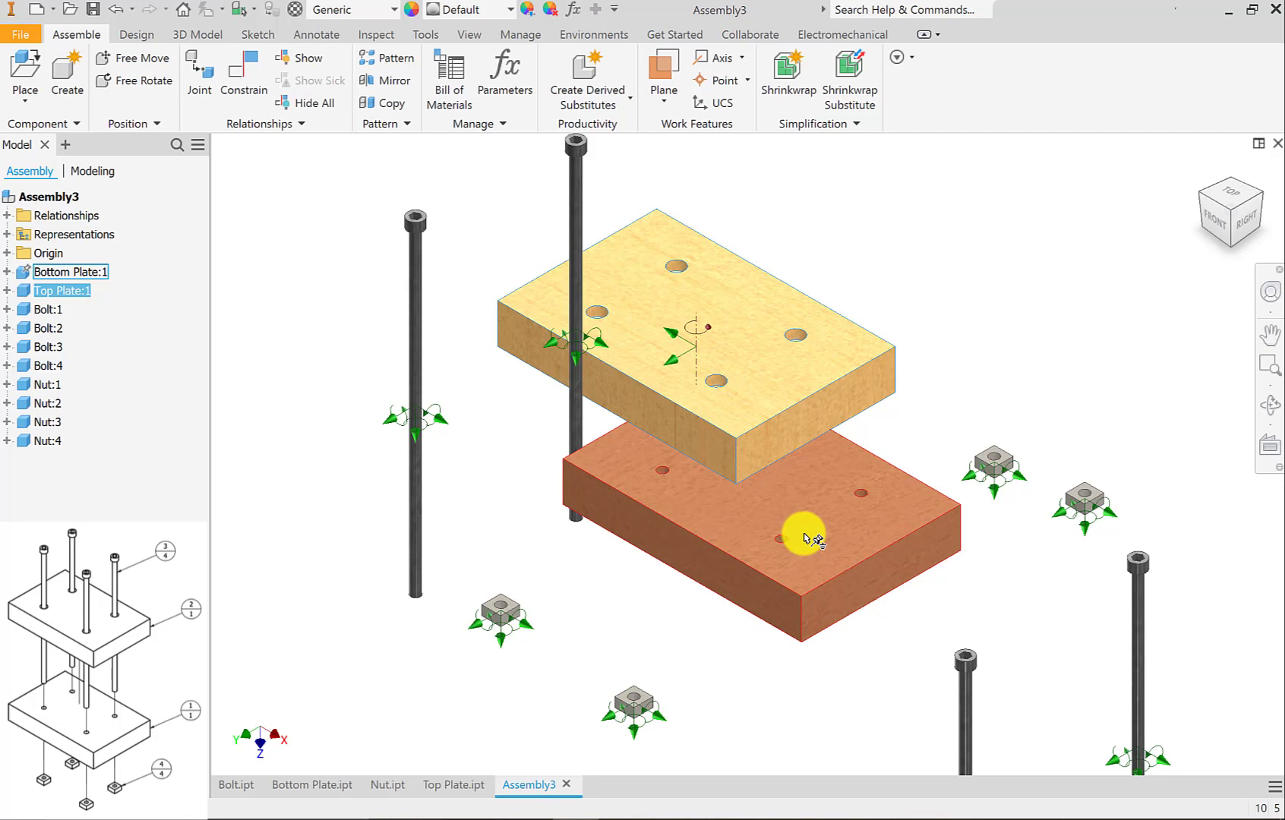
Apply a 0.000 mm Mate constraint between the axes of the front holes in the top and bottom plates, and leave the Constrain command.
{"action": "key", "text": "c"}
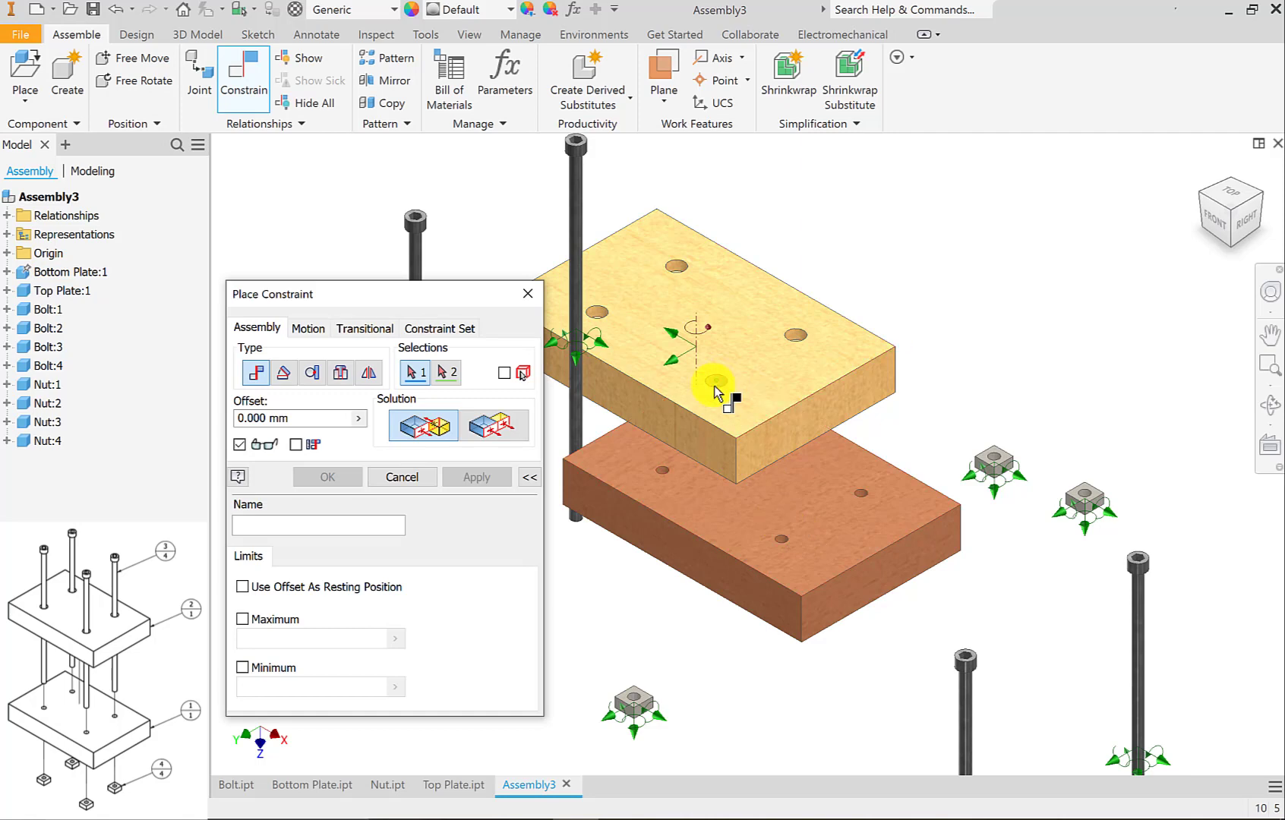
{"action": "scroll", "coordinate": [725, 391], "scroll_direction": "up", "scroll_amount": 5}
{"action": "left_click", "coordinate": [734, 357]}
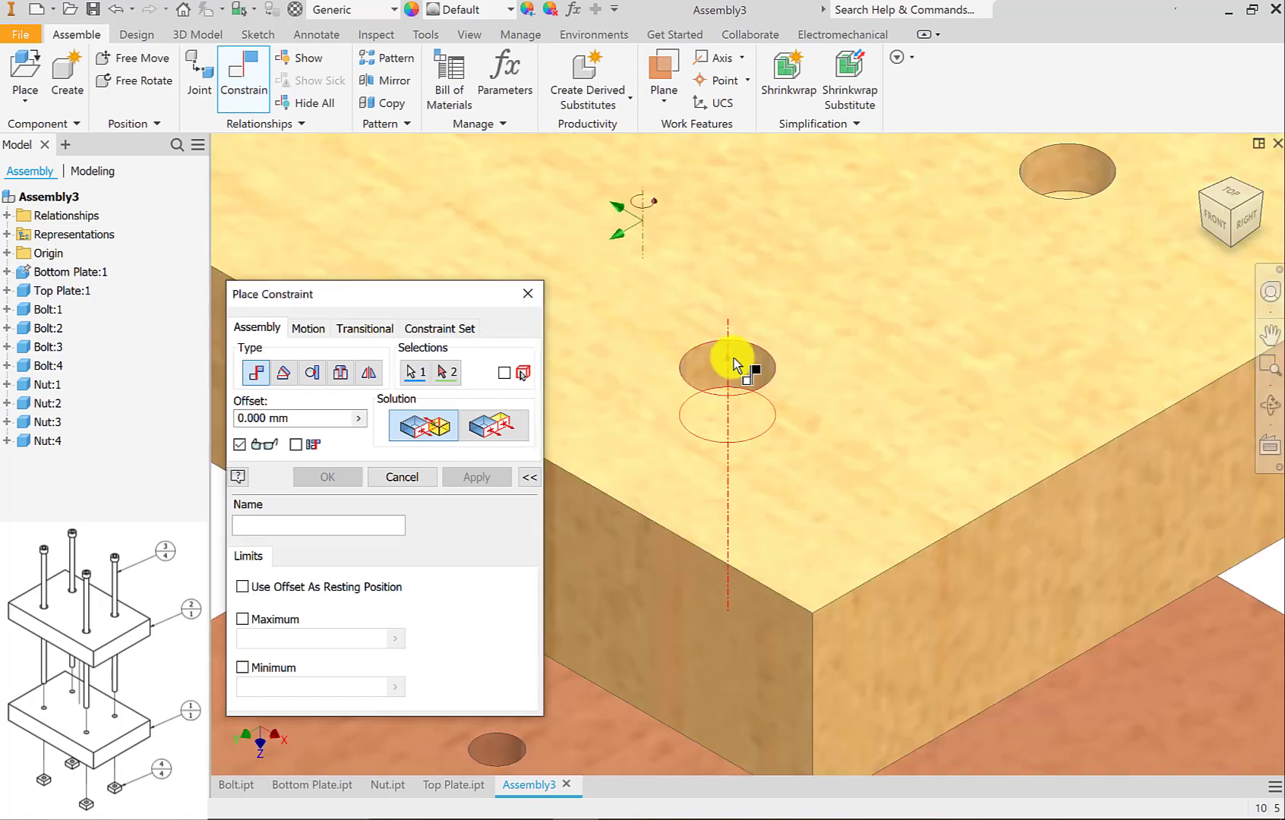
{"action": "scroll", "coordinate": [733, 358], "scroll_direction": "down", "scroll_amount": 5}
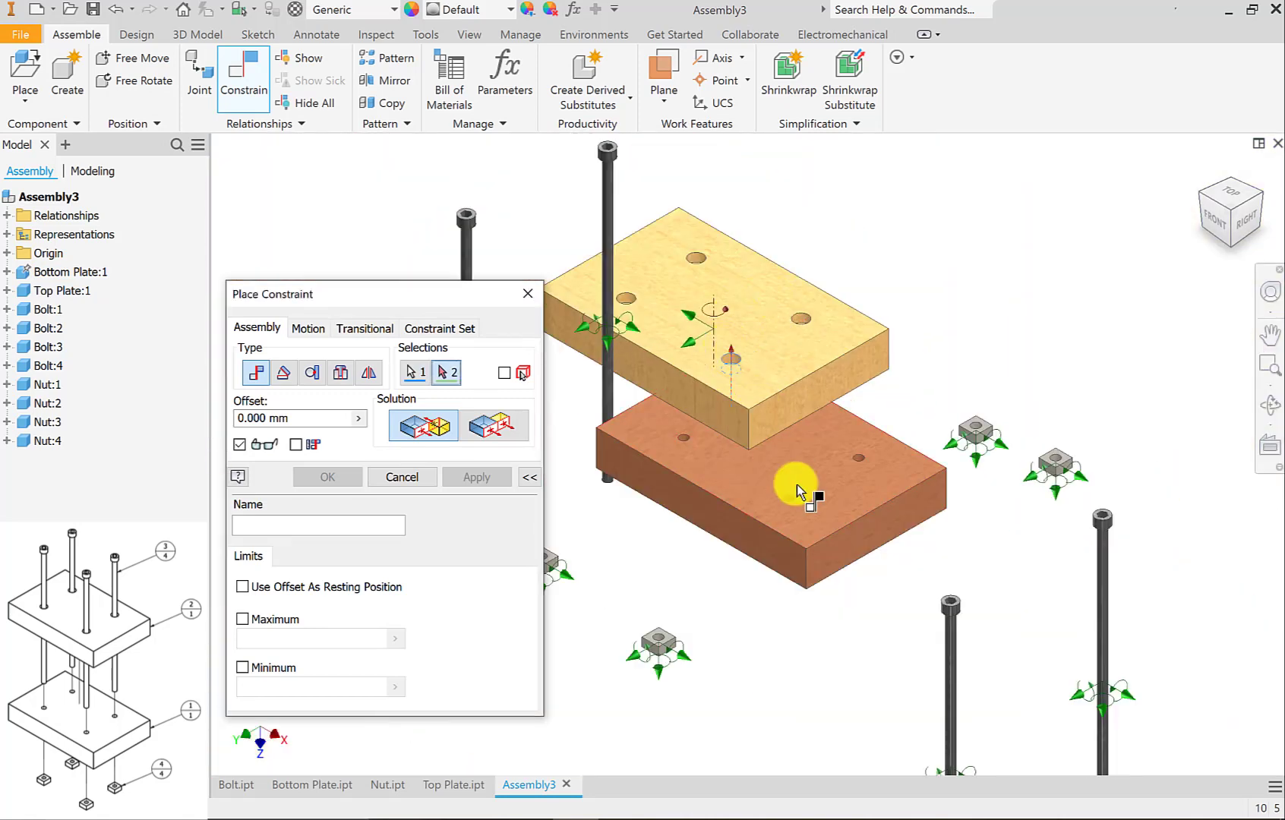
{"action": "scroll", "coordinate": [789, 501], "scroll_direction": "up", "scroll_amount": 5}
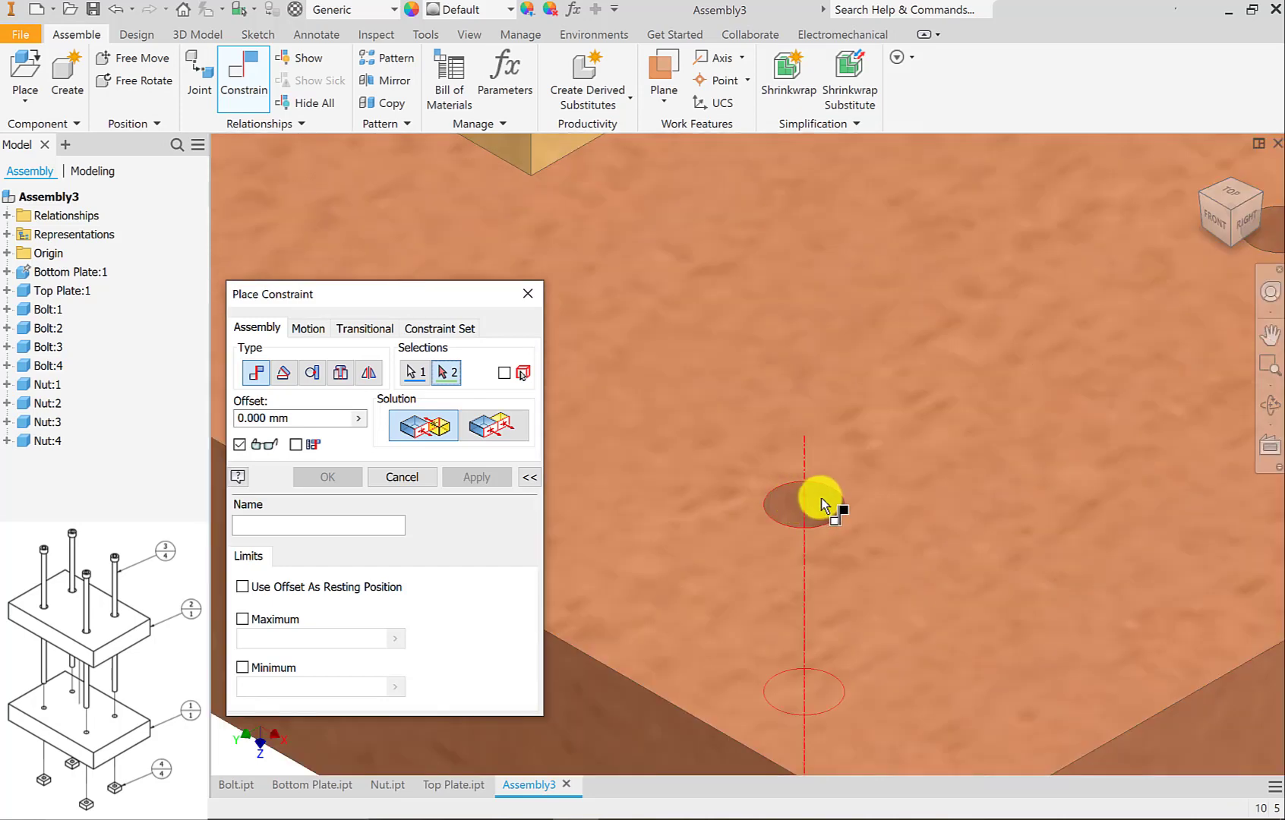
{"action": "left_click", "coordinate": [821, 500]}
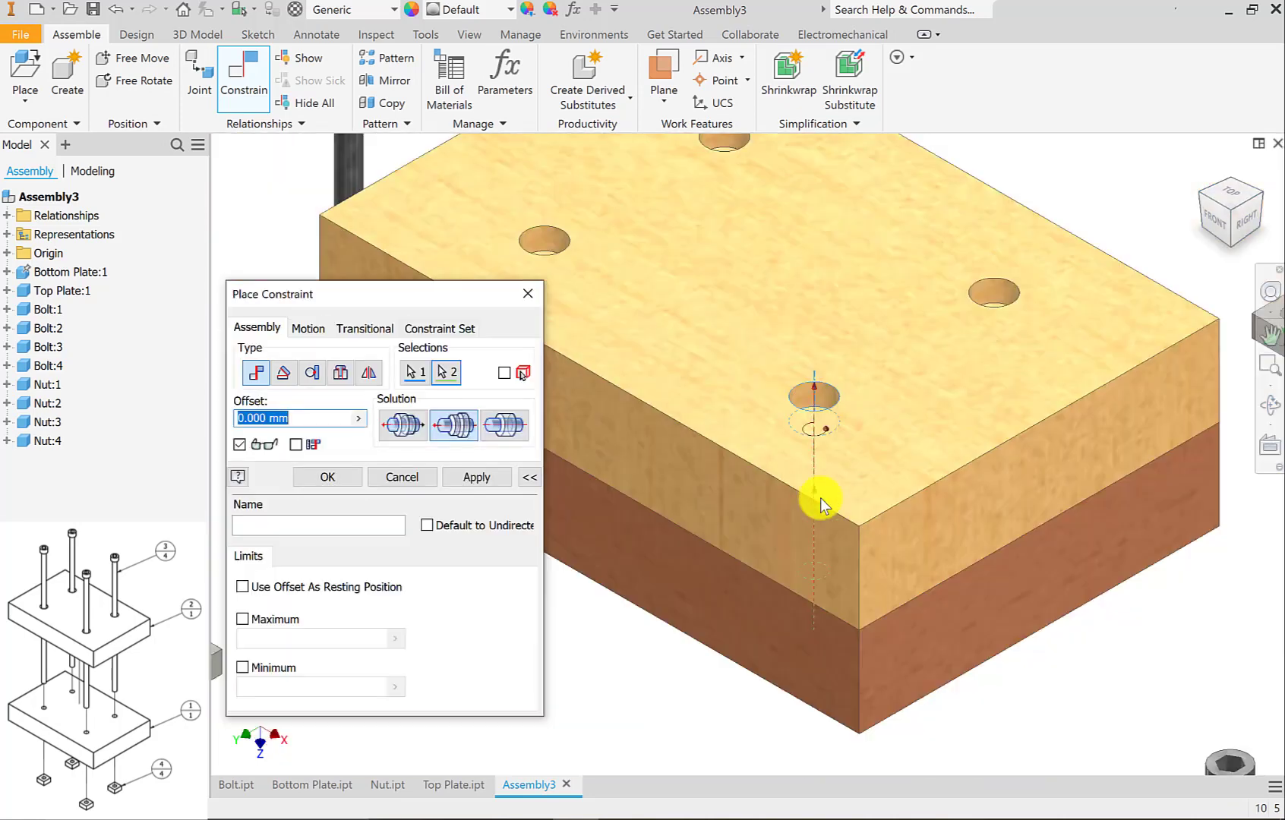
{"action": "left_click", "coordinate": [478, 475]}
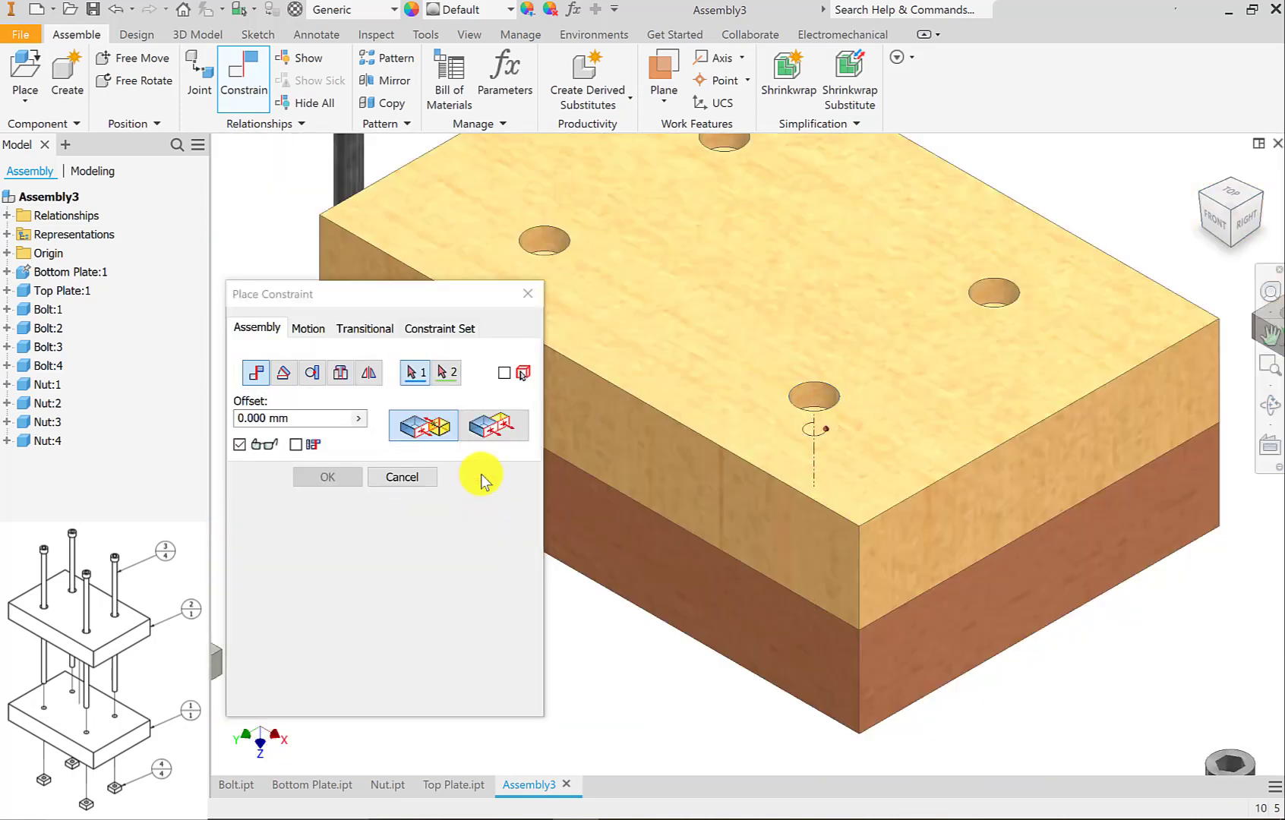
{"action": "scroll", "coordinate": [630, 479], "scroll_direction": "down", "scroll_amount": 3}
{"action": "left_click", "coordinate": [421, 478]}
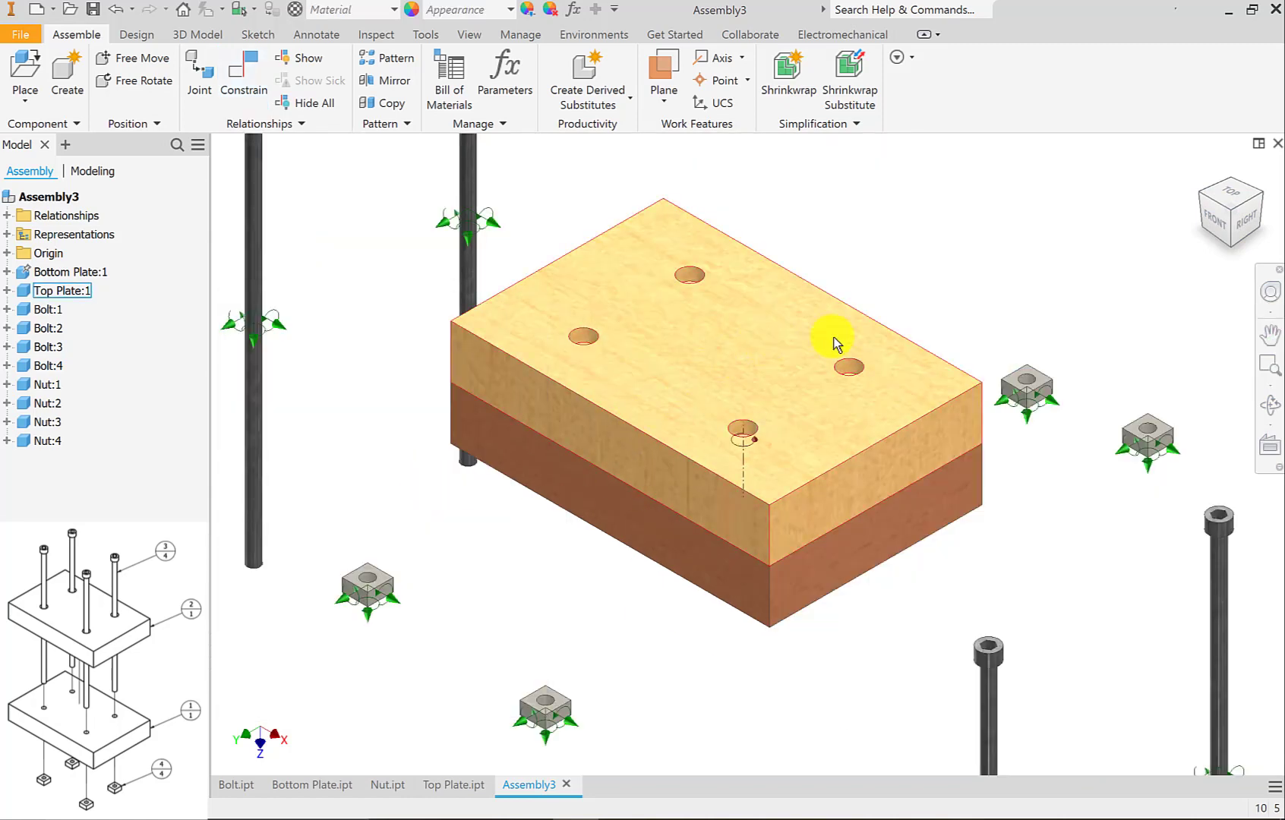
Swing the top plate about its mated hole, and apply a Flush constraint with 0.000 mm offset between the plates' long front side faces.
{"action": "left_click_drag", "start_coordinate": [836, 343], "coordinate": [784, 366]}
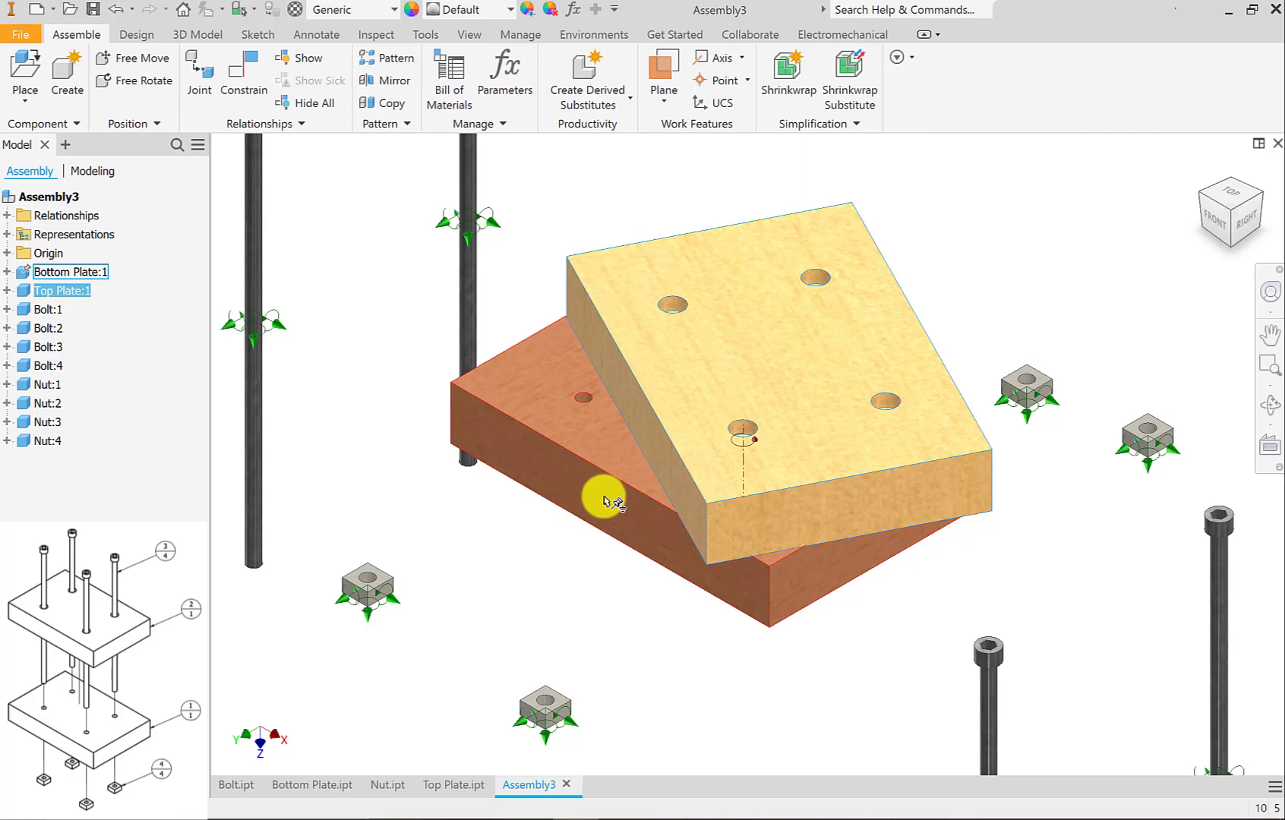
{"action": "key", "text": "c"}
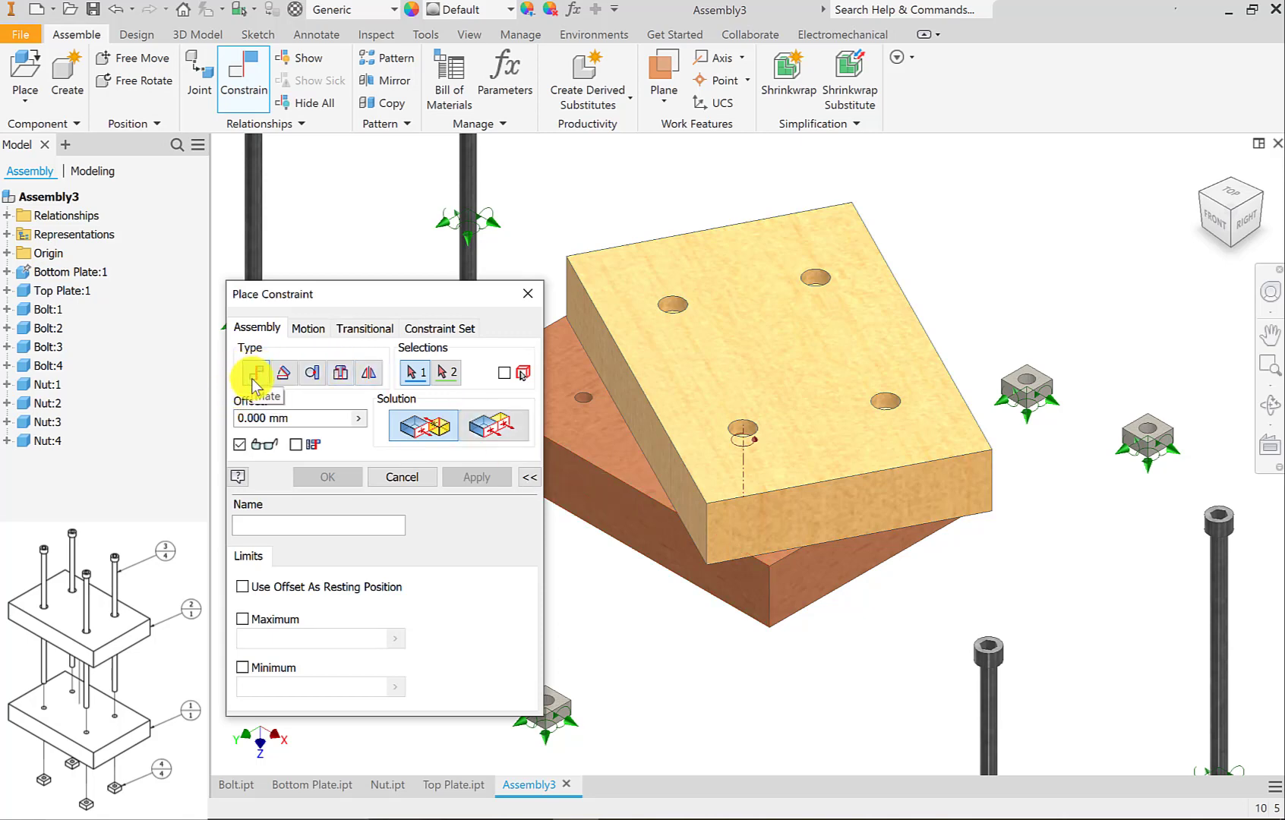
{"action": "left_click", "coordinate": [497, 427]}
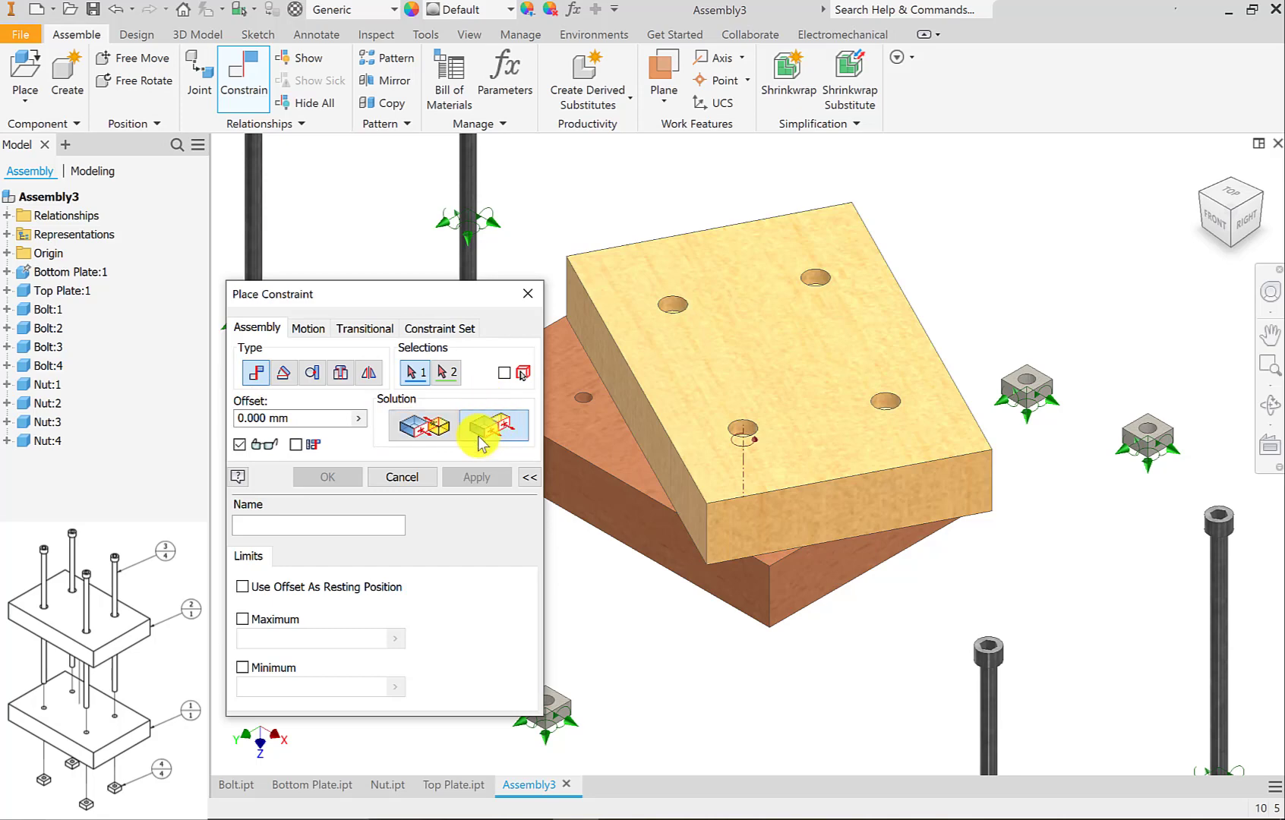
{"action": "scroll", "coordinate": [645, 482], "scroll_direction": "down", "scroll_amount": 3}
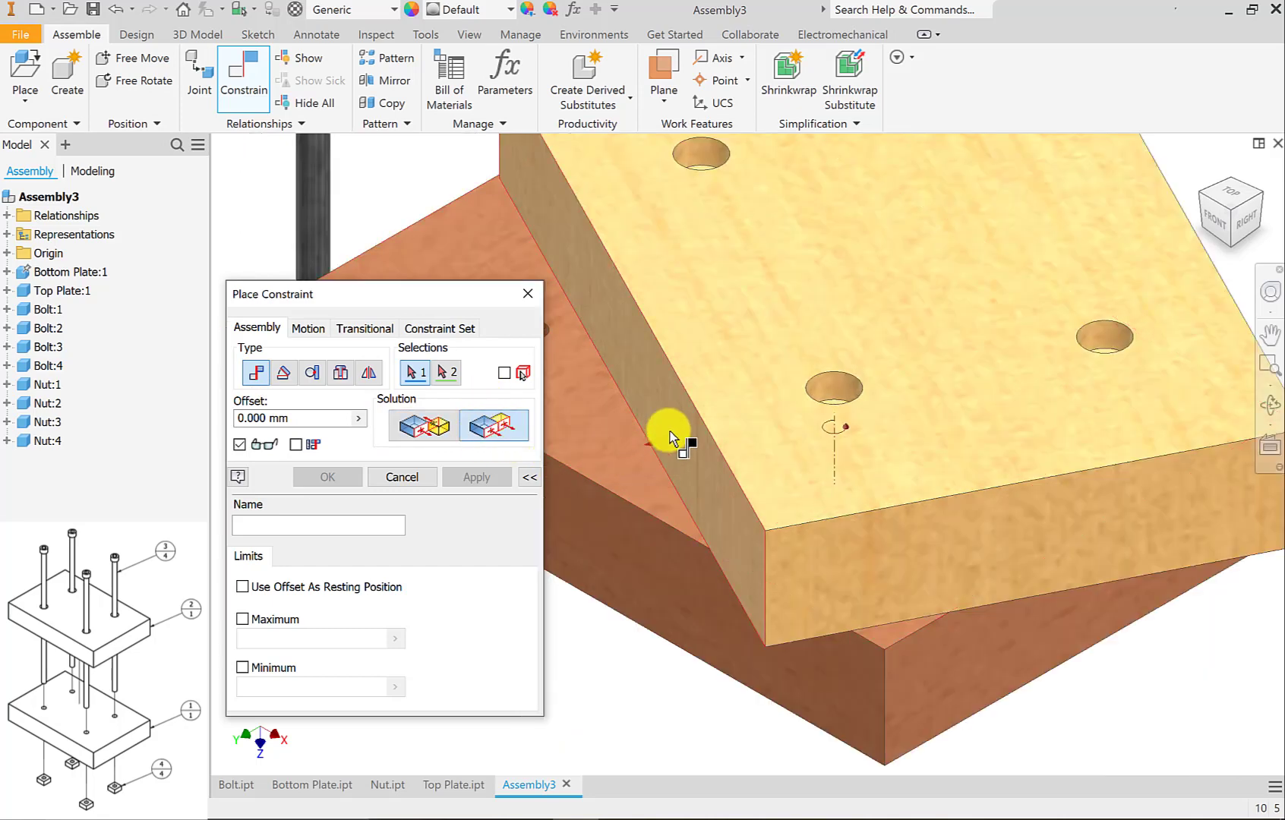
{"action": "left_click", "coordinate": [670, 432]}
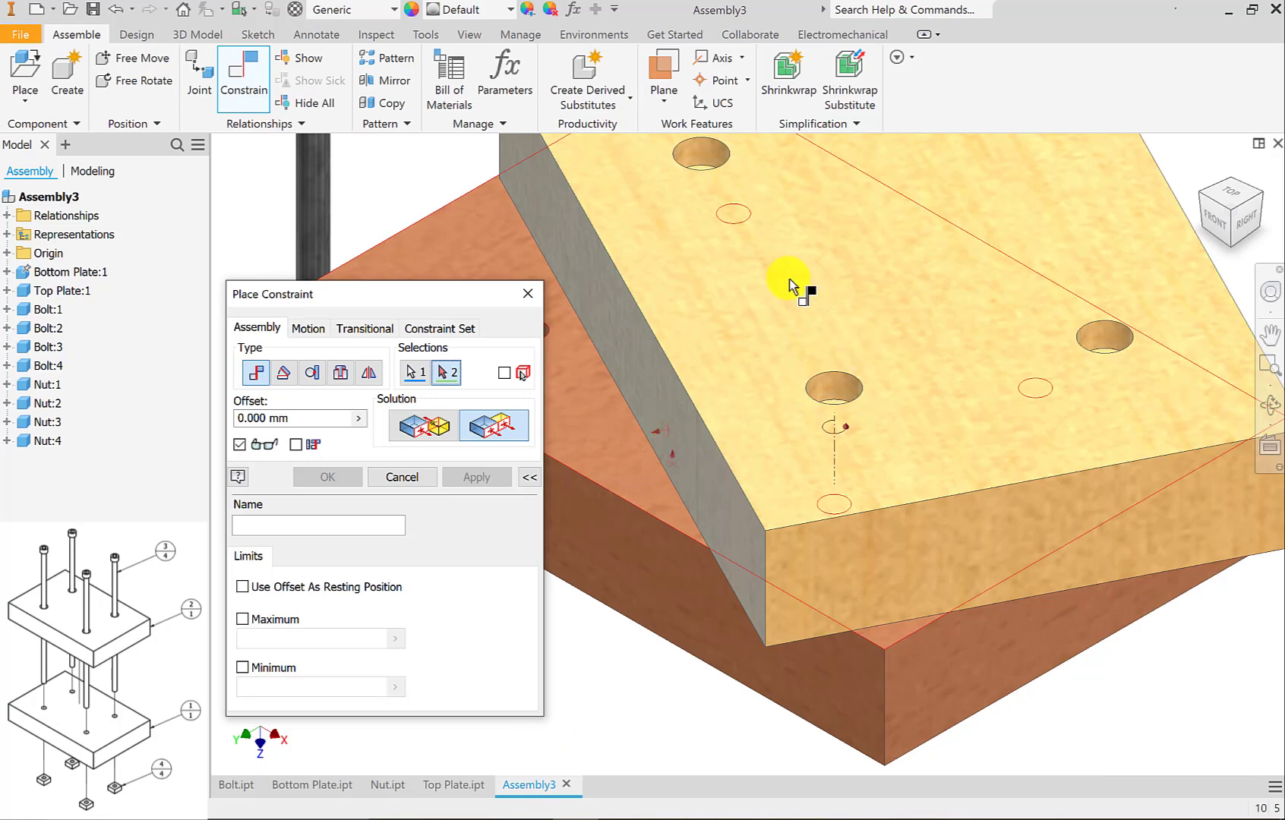
{"action": "left_click", "coordinate": [621, 555]}
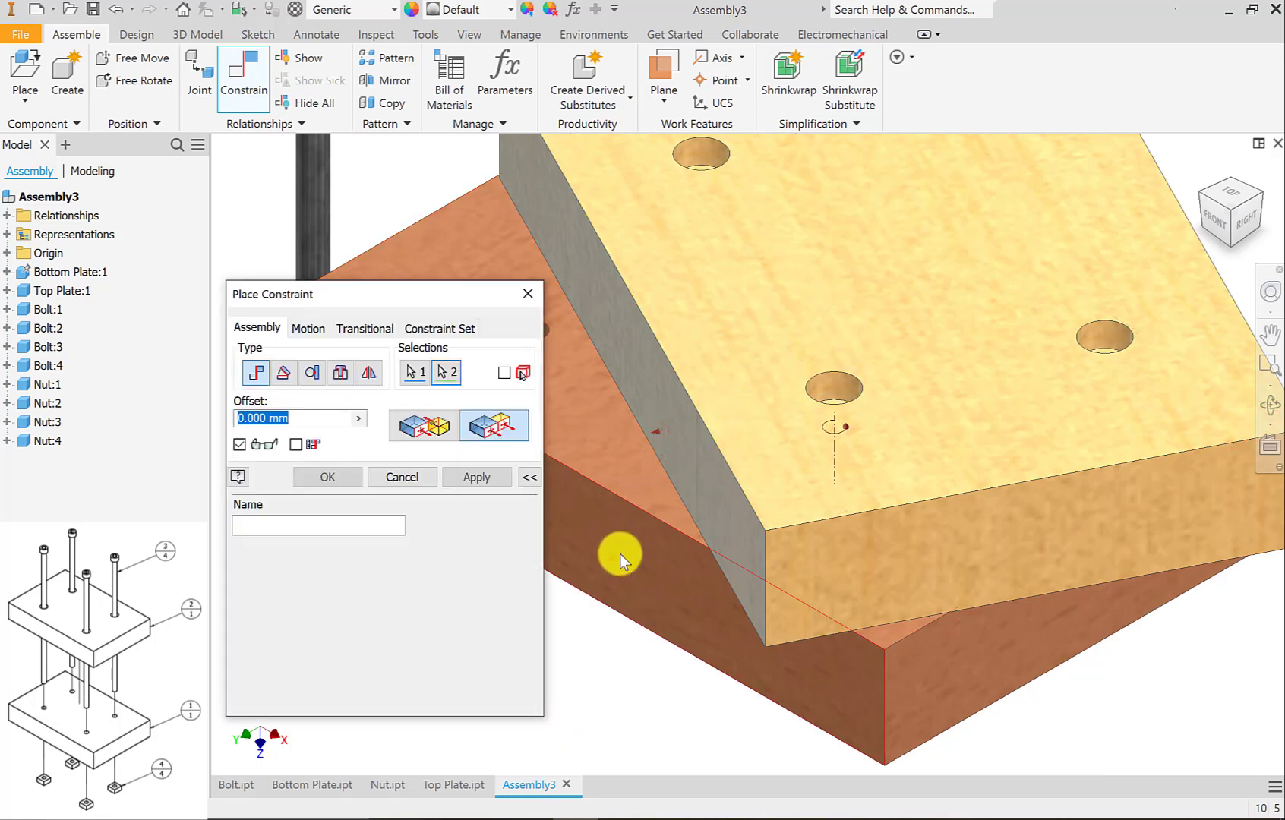
{"action": "left_click", "coordinate": [474, 480]}
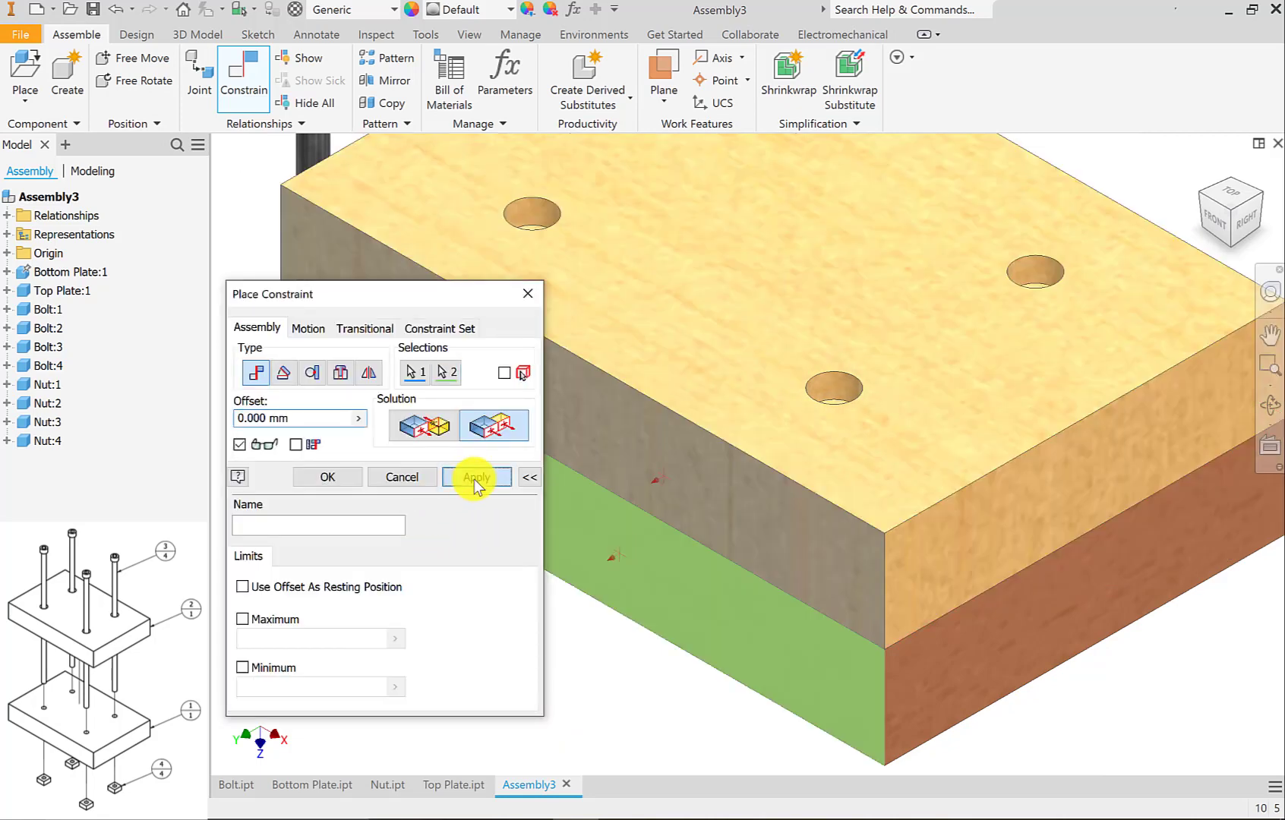
{"action": "left_click", "coordinate": [430, 479]}
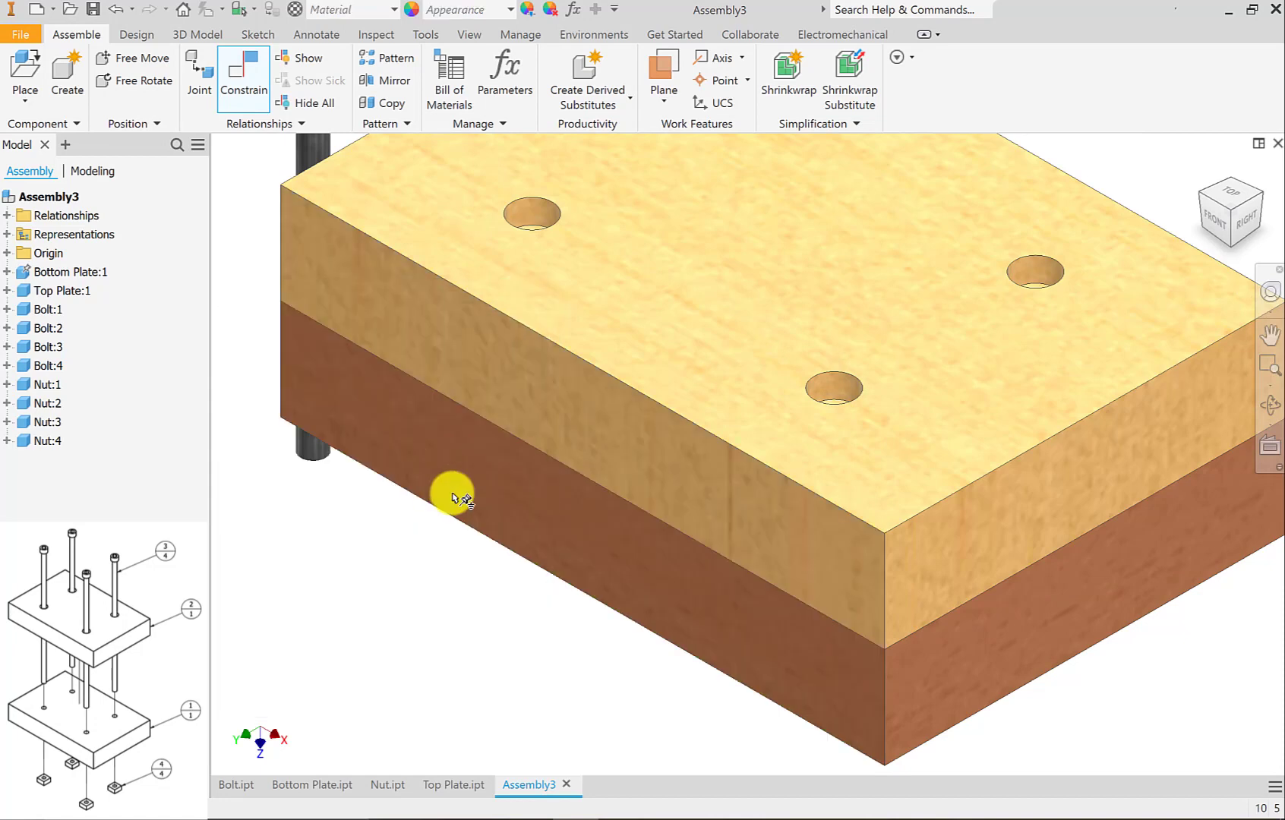
Try moving the top plate on the bottom plate to check whether any freedom of movement remains.
{"action": "scroll", "coordinate": [494, 524], "scroll_direction": "down", "scroll_amount": 3}
{"action": "left_click", "coordinate": [691, 376]}
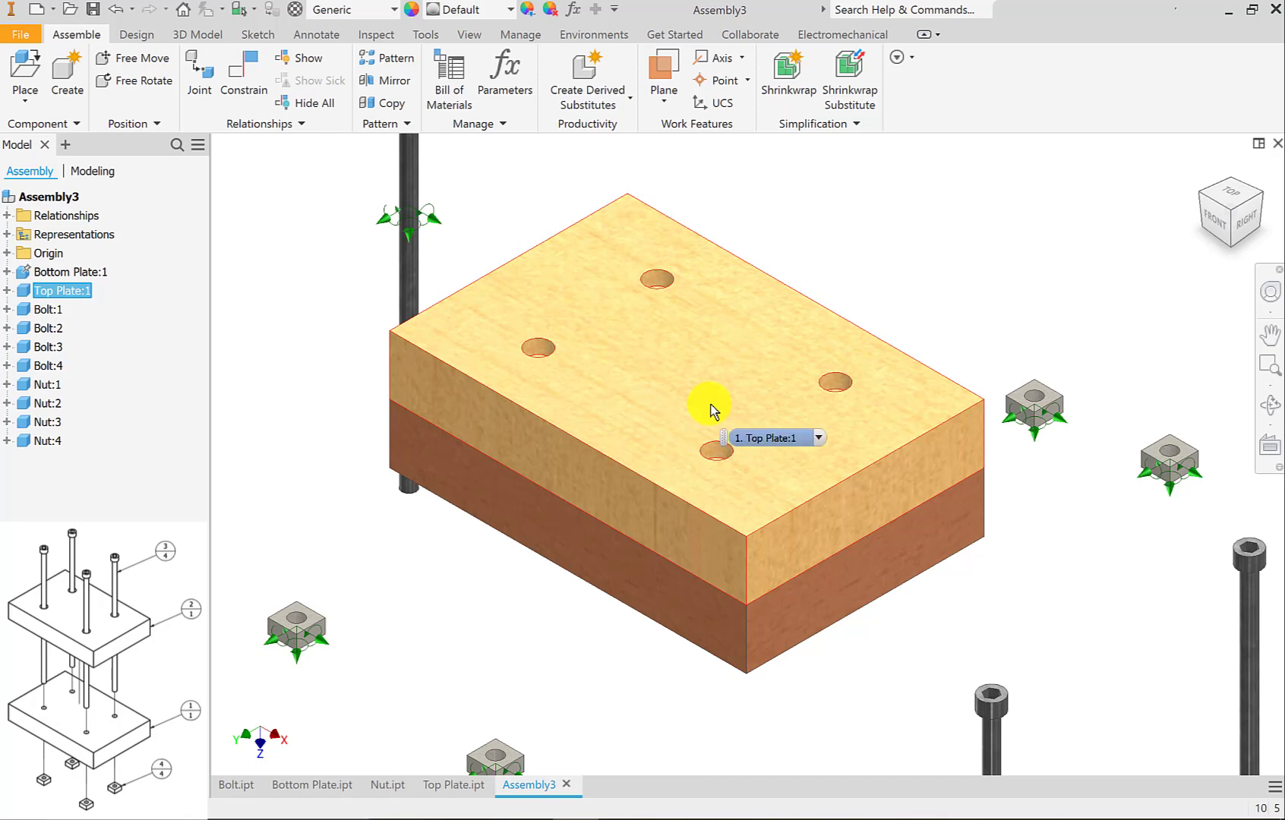
{"action": "scroll", "coordinate": [653, 343], "scroll_direction": "down", "scroll_amount": 3}
{"action": "middle_click_drag", "start_coordinate": [655, 344], "coordinate": [745, 342]}
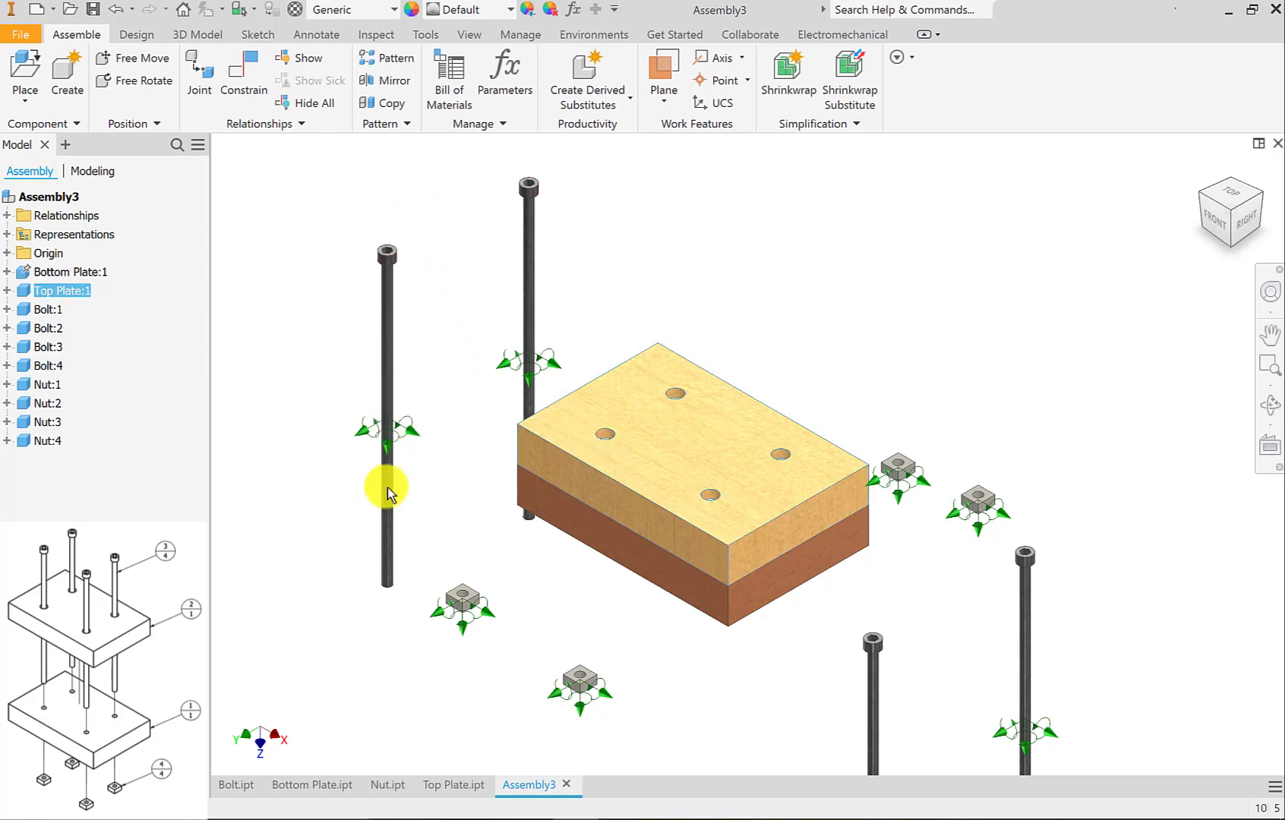
Apply a 0.000 mm Mate constraint between the axis of Bolt:1 and the axis of the top plate's left hole.
{"action": "key", "text": "c"}
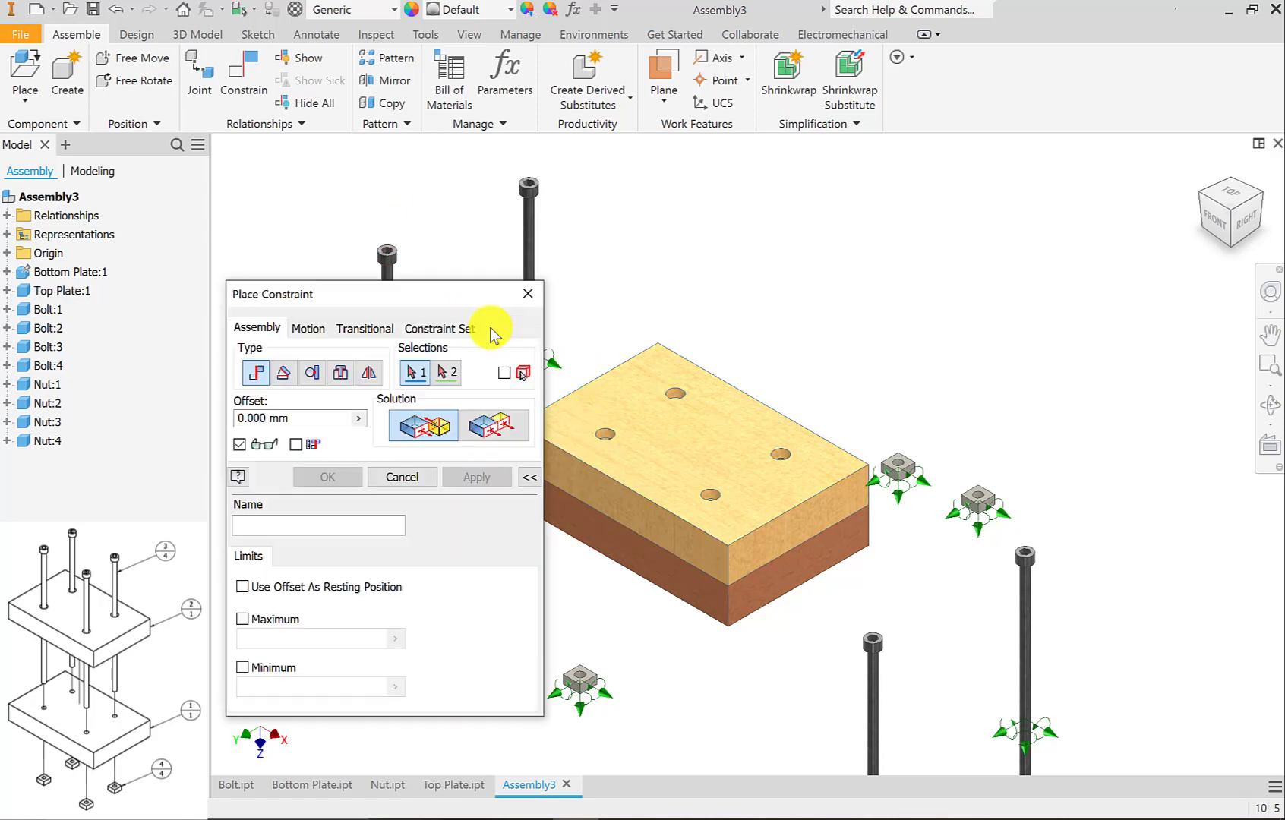
{"action": "middle_click_drag", "start_coordinate": [708, 275], "coordinate": [1009, 279]}
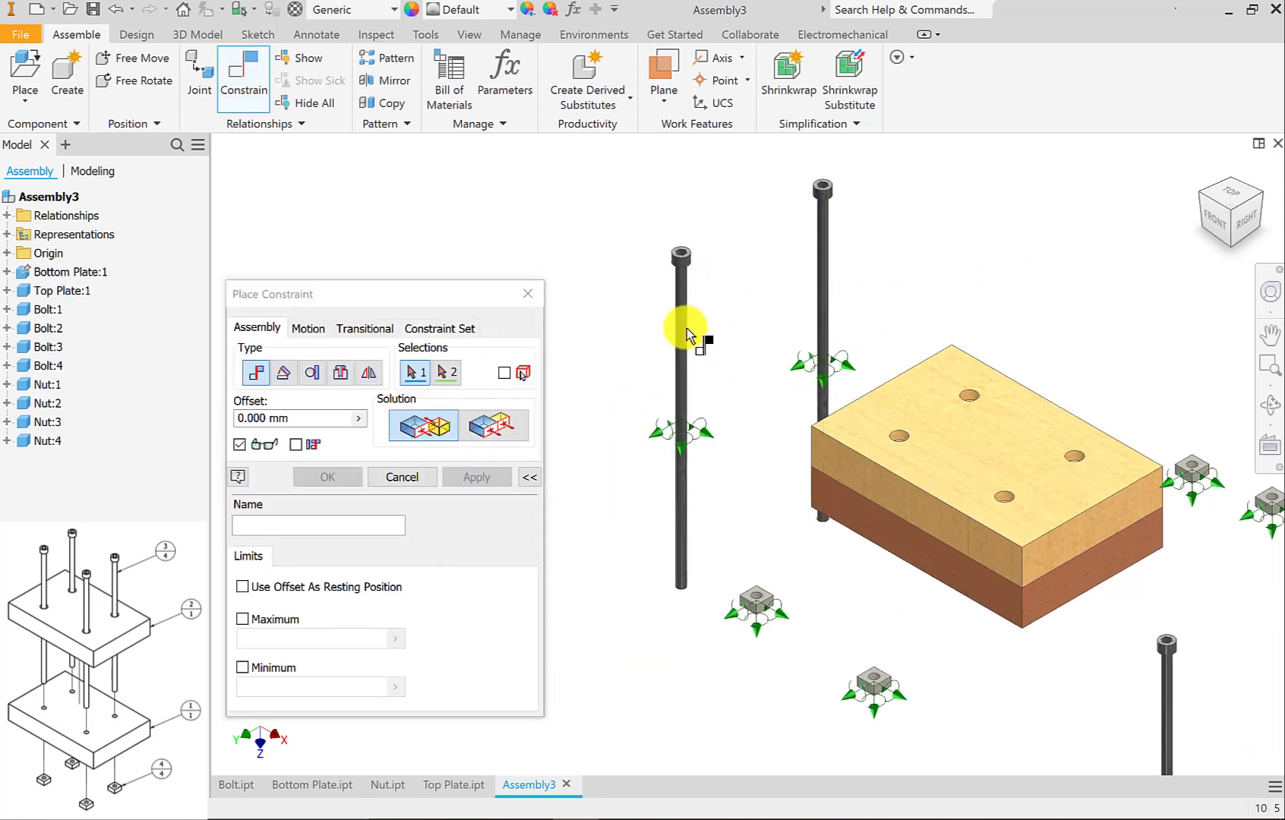
{"action": "scroll", "coordinate": [688, 328], "scroll_direction": "up", "scroll_amount": 3}
{"action": "left_click", "coordinate": [688, 241]}
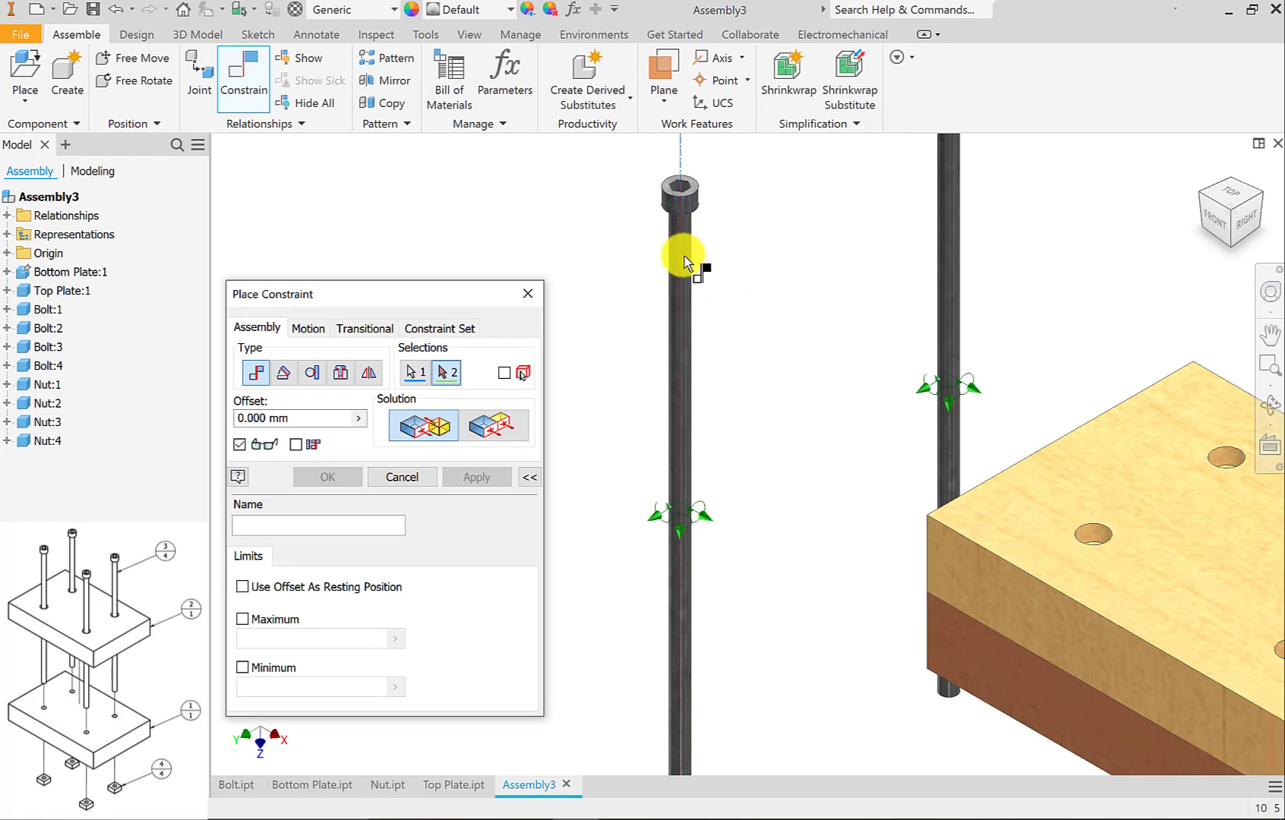
{"action": "scroll", "coordinate": [1076, 522], "scroll_direction": "up", "scroll_amount": 3}
{"action": "left_click", "coordinate": [1105, 547]}
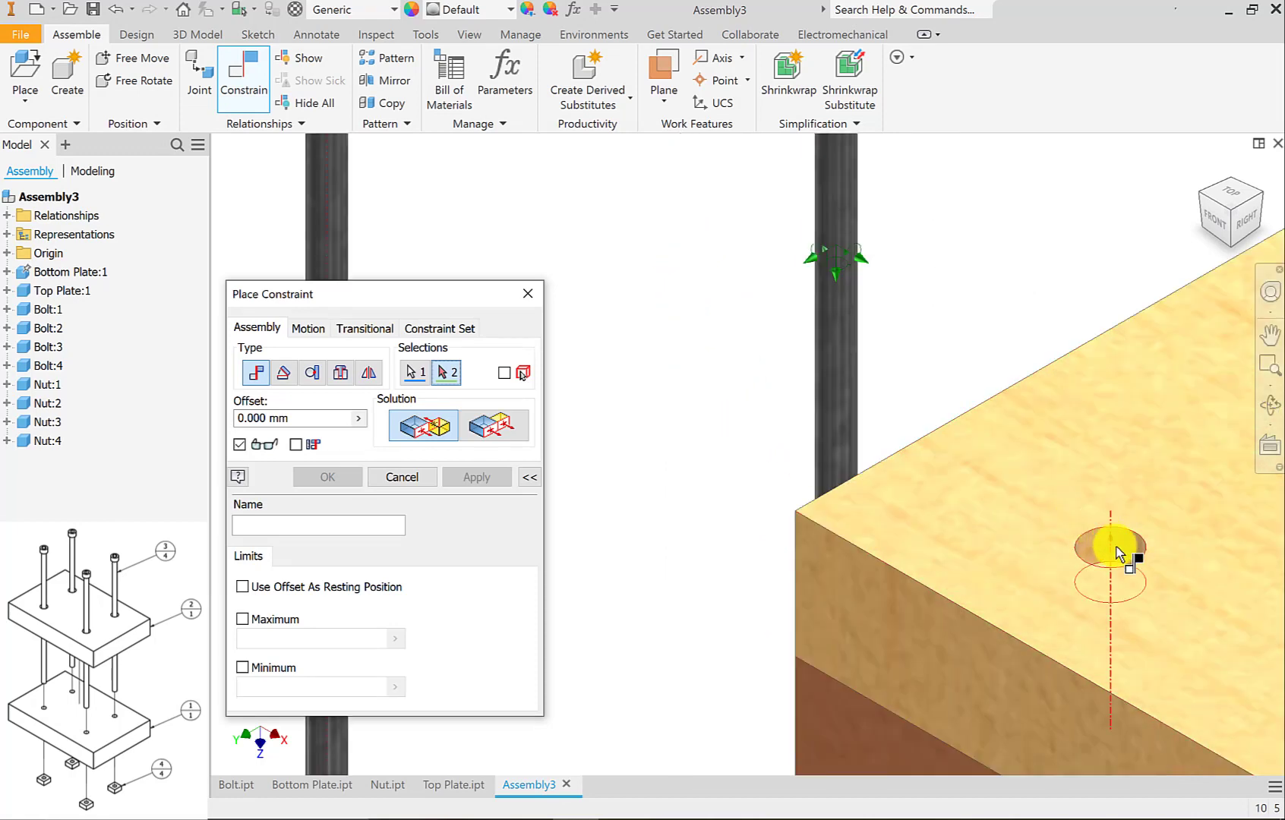
{"action": "scroll", "coordinate": [1115, 546], "scroll_direction": "down", "scroll_amount": 3}
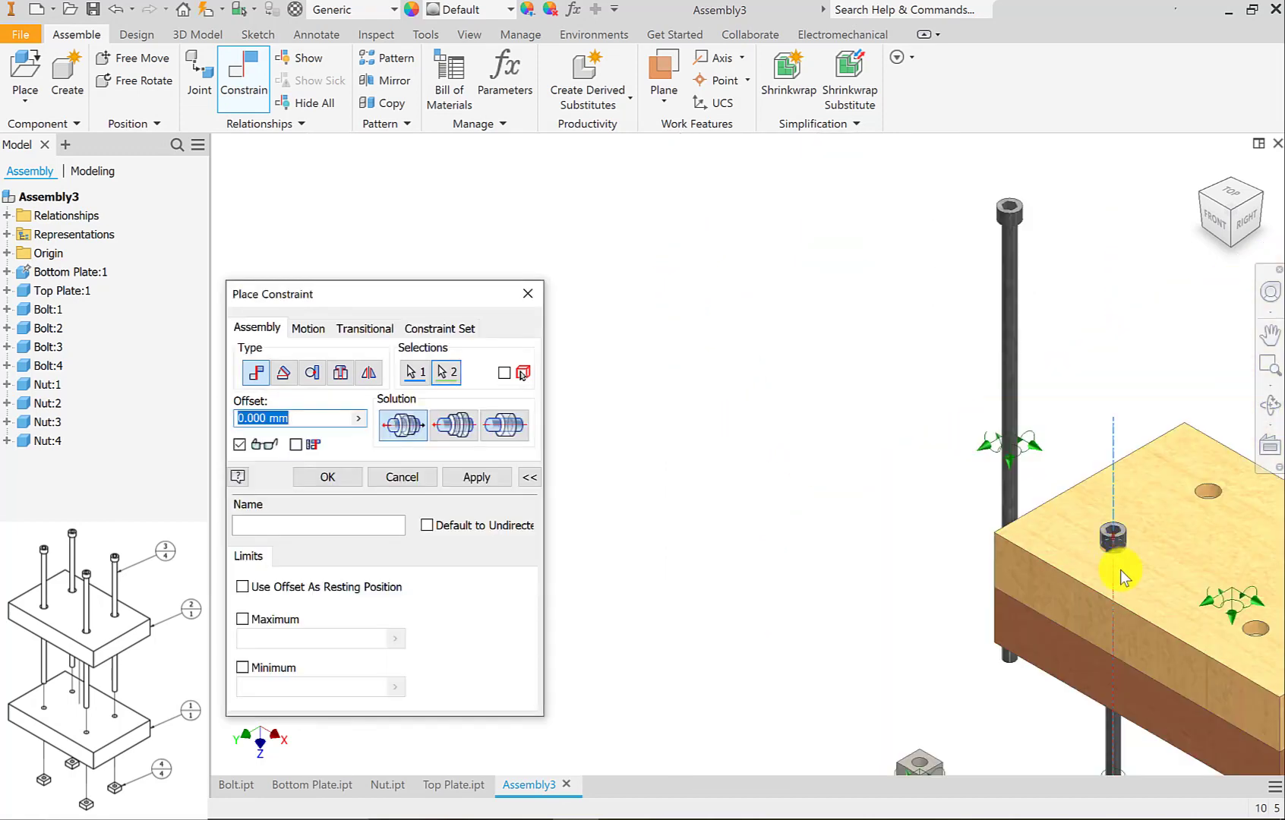
{"action": "left_click", "coordinate": [492, 480]}
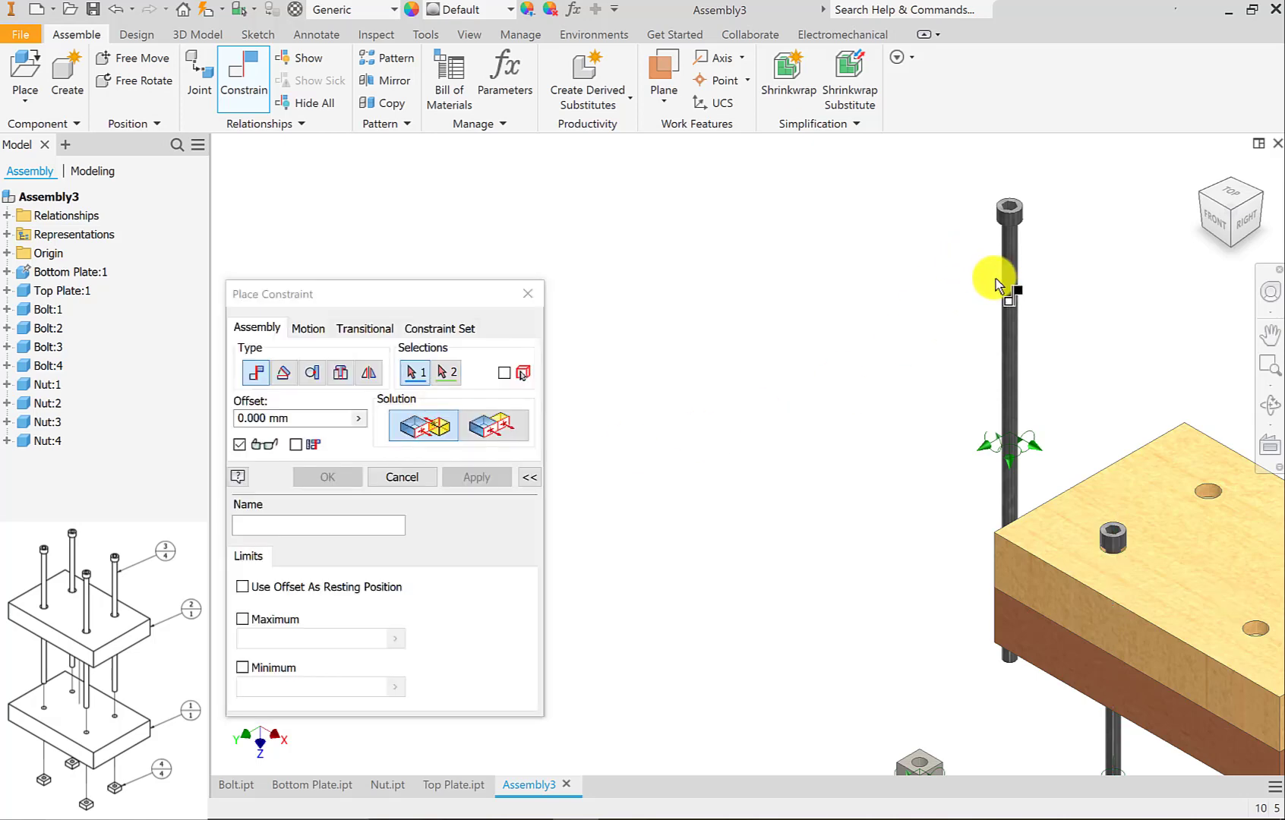
Mate the axis of Bolt:2 with the top plate's rear hole axis at 0.000 mm offset, and leave the Constrain command.
{"action": "middle_click_drag", "start_coordinate": [737, 403], "coordinate": [654, 410]}
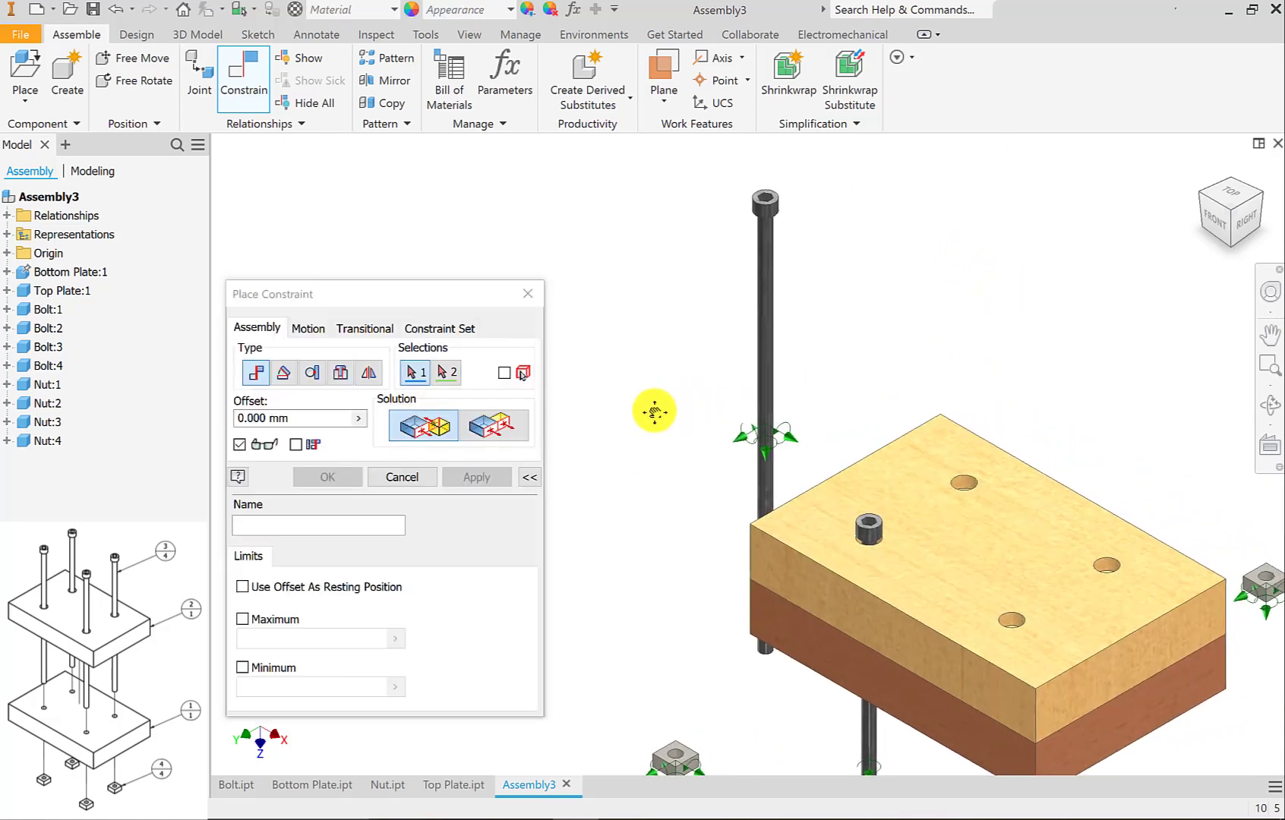
{"action": "scroll", "coordinate": [777, 326], "scroll_direction": "up", "scroll_amount": 3}
{"action": "left_click", "coordinate": [773, 317]}
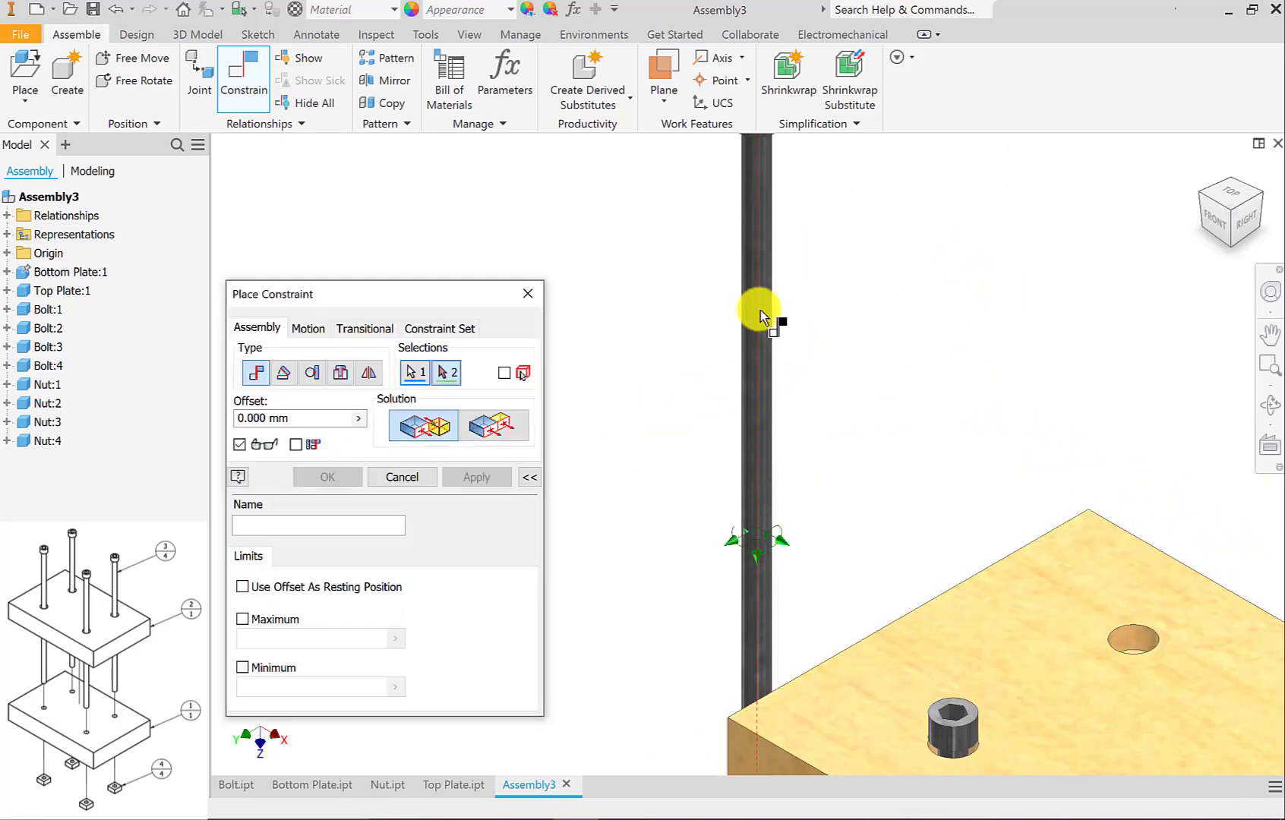
{"action": "scroll", "coordinate": [1151, 641], "scroll_direction": "up", "scroll_amount": 3}
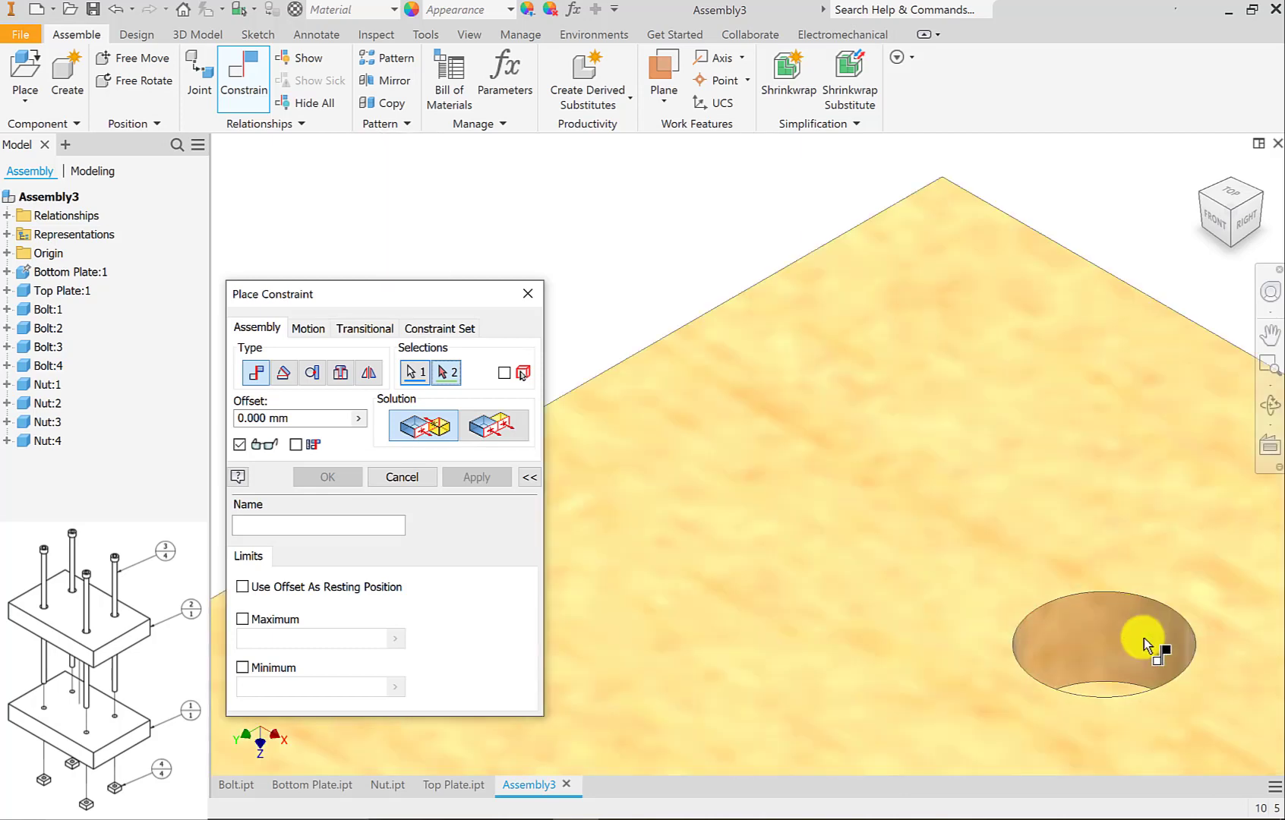
{"action": "left_click", "coordinate": [1137, 629]}
{"action": "scroll", "coordinate": [1135, 628], "scroll_direction": "down", "scroll_amount": 3}
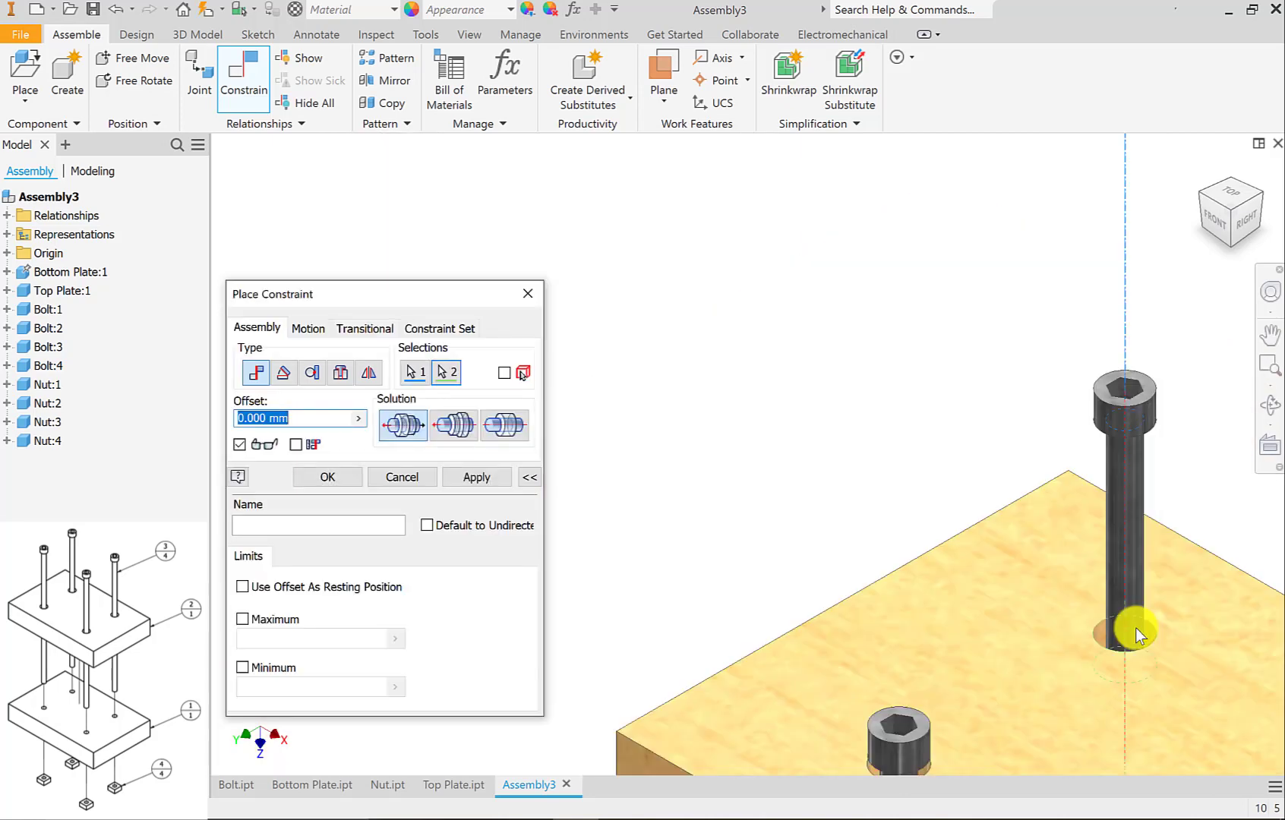
{"action": "left_click", "coordinate": [478, 478]}
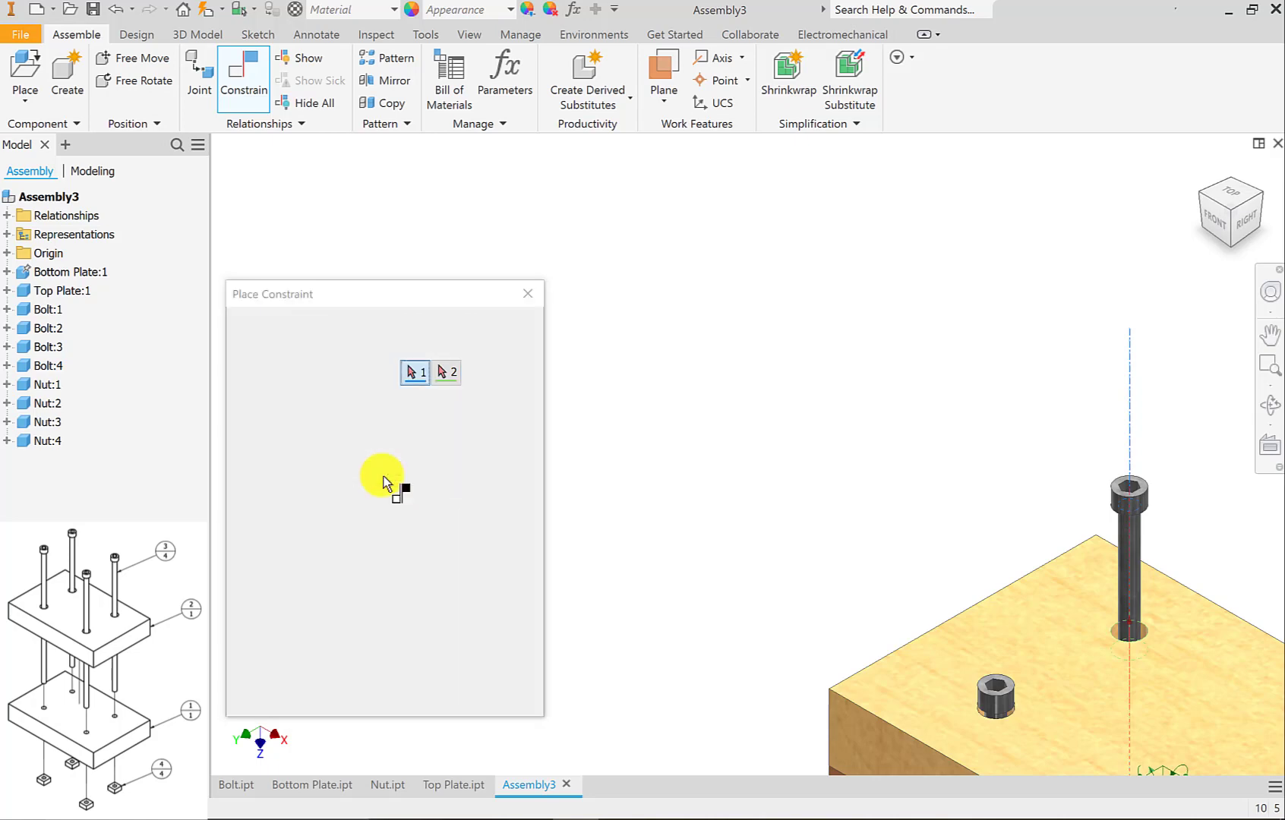
{"action": "left_click", "coordinate": [401, 477]}
Slide Bolt:1 and Bolt:2 along their hole axes so both heads stand well above the top plate.
{"action": "middle_click_drag", "start_coordinate": [725, 439], "coordinate": [566, 246]}
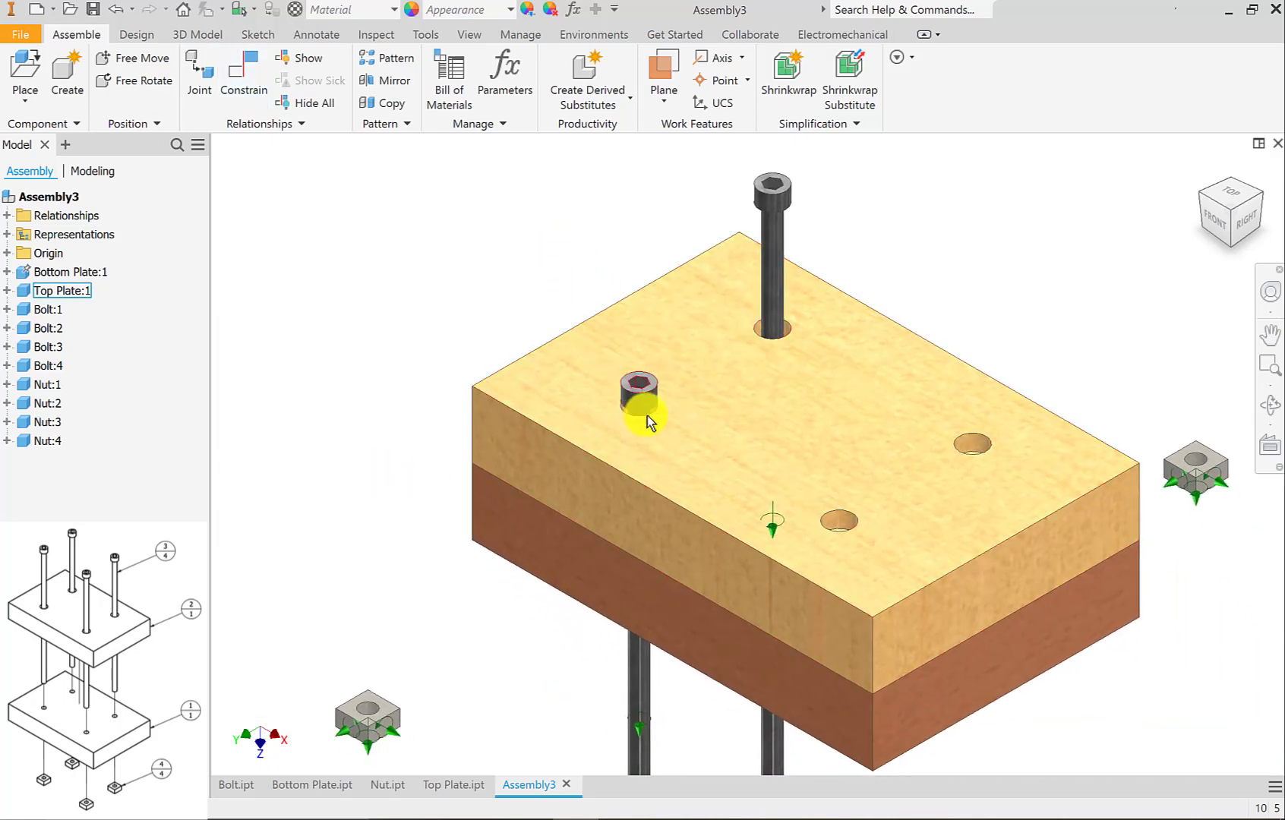
{"action": "left_click_drag", "start_coordinate": [644, 414], "coordinate": [639, 239]}
{"action": "left_click_drag", "start_coordinate": [772, 190], "coordinate": [771, 155]}
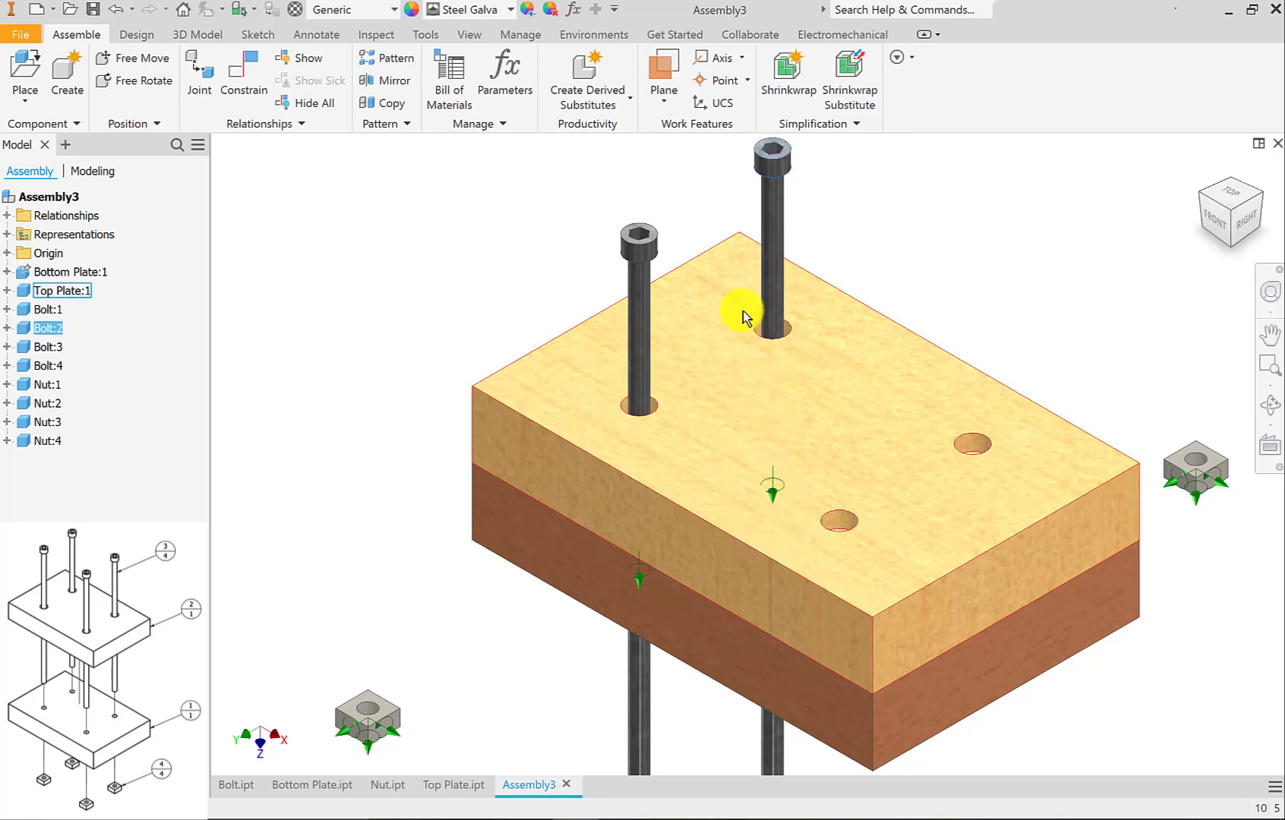
{"action": "mouse_move", "coordinate": [773, 161]}
{"action": "left_mouse_down"}
{"action": "mouse_move", "coordinate": [754, 163]}
{"action": "mouse_move", "coordinate": [803, 159]}
{"action": "mouse_move", "coordinate": [752, 173]}
{"action": "mouse_move", "coordinate": [764, 195]}
{"action": "mouse_move", "coordinate": [772, 163]}
{"action": "left_mouse_up"}
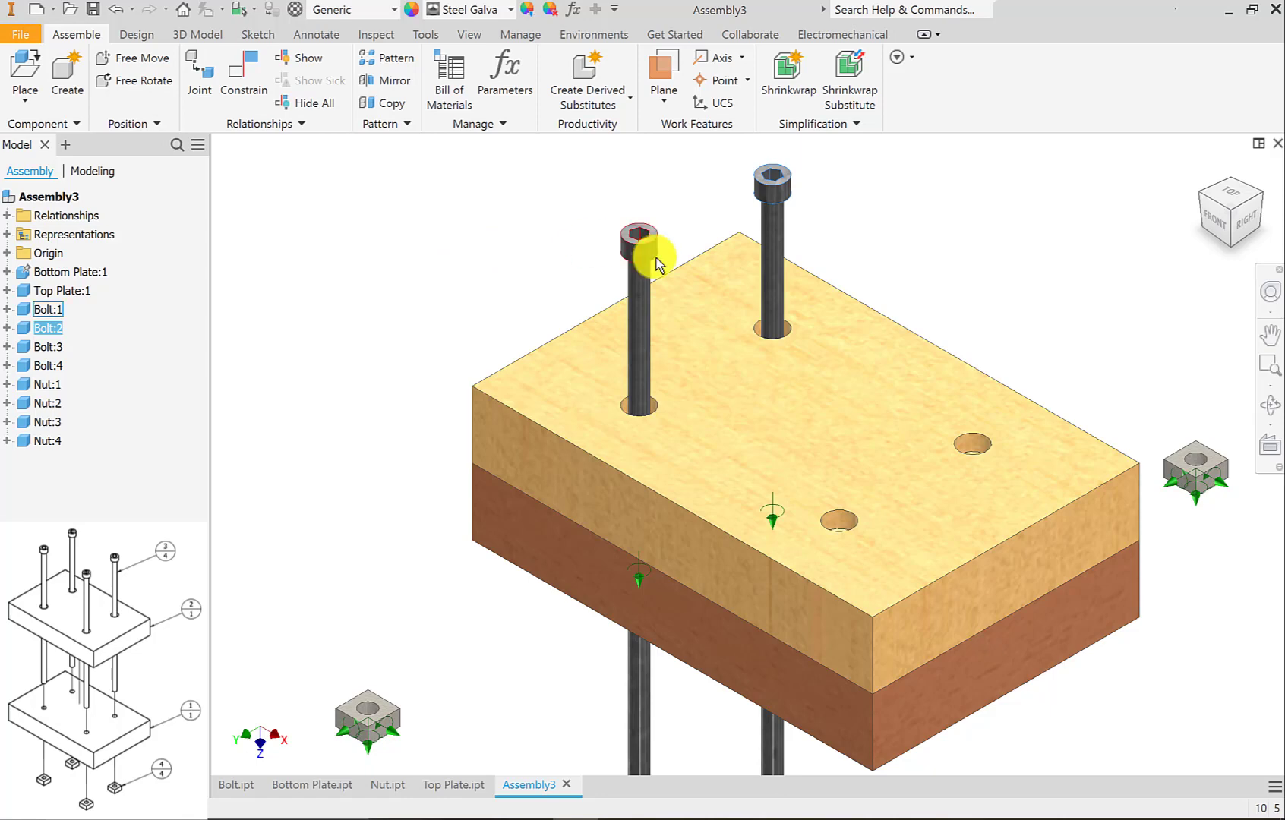
{"action": "scroll", "coordinate": [655, 258], "scroll_direction": "down", "scroll_amount": 5}
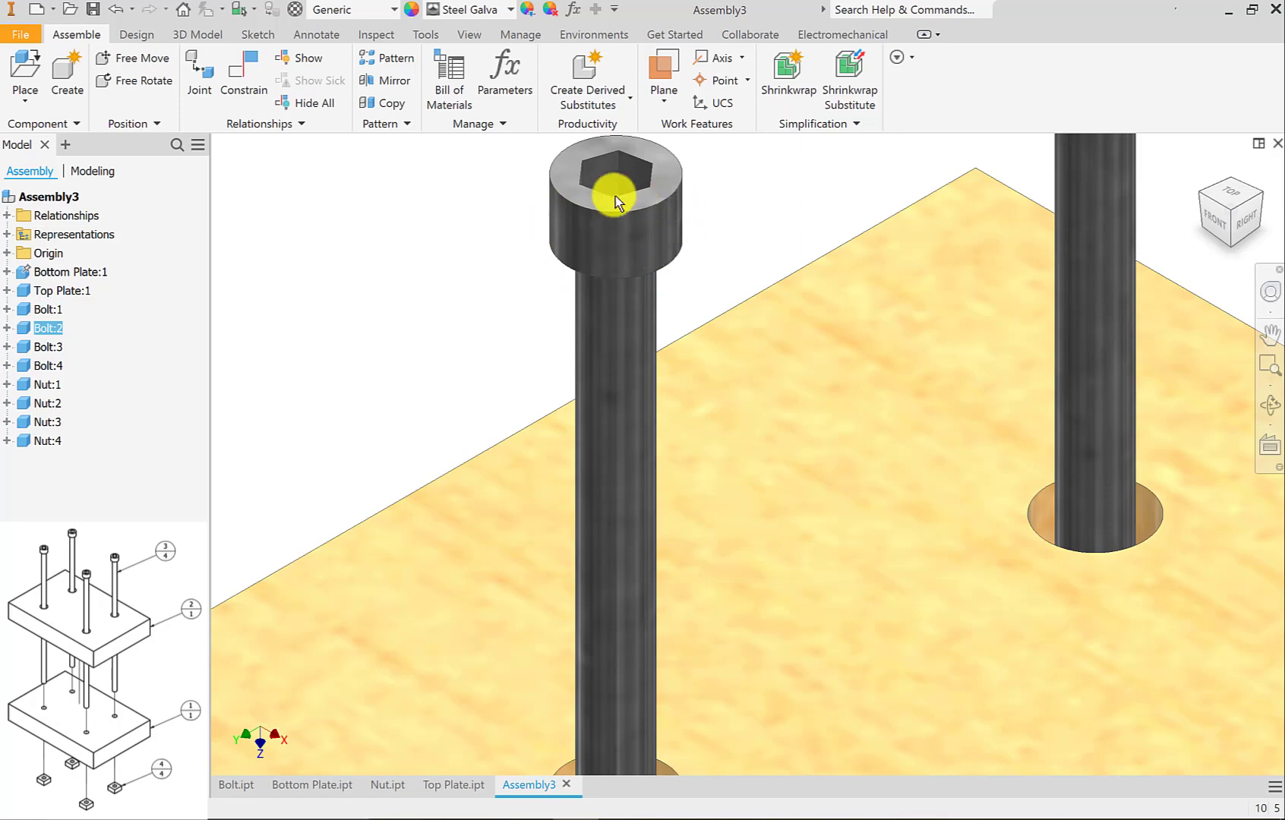
{"action": "scroll", "coordinate": [710, 306], "scroll_direction": "up", "scroll_amount": 5}
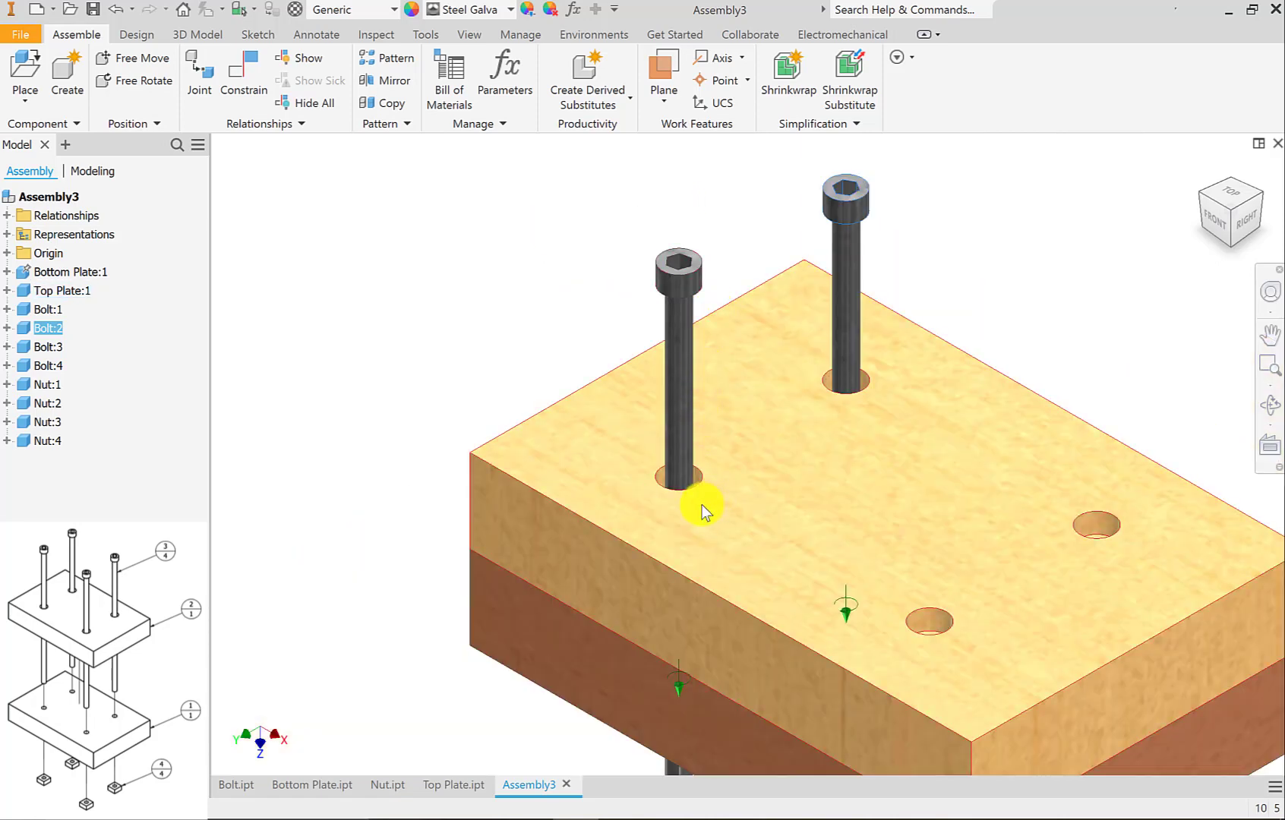
{"action": "scroll", "coordinate": [702, 504], "scroll_direction": "down", "scroll_amount": 3}
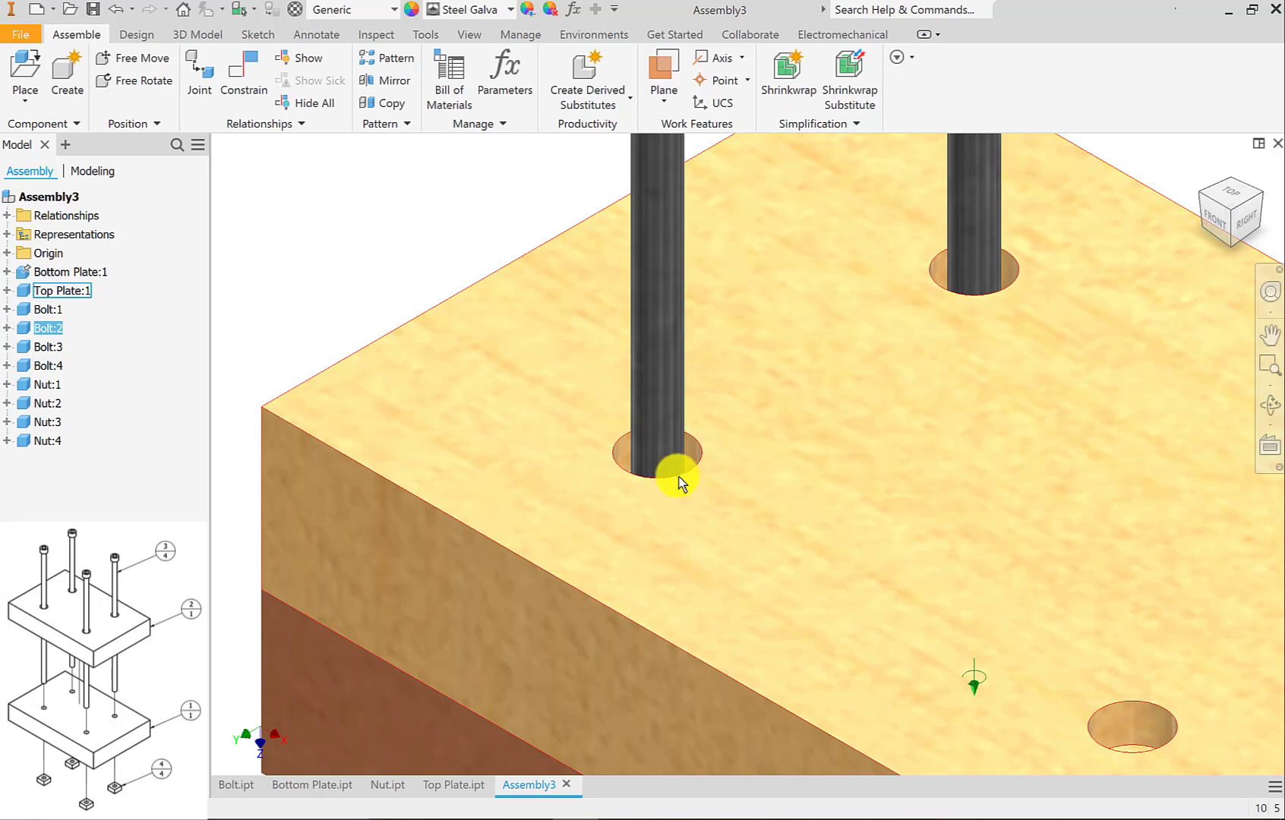
{"action": "scroll", "coordinate": [678, 483], "scroll_direction": "up", "scroll_amount": 3}
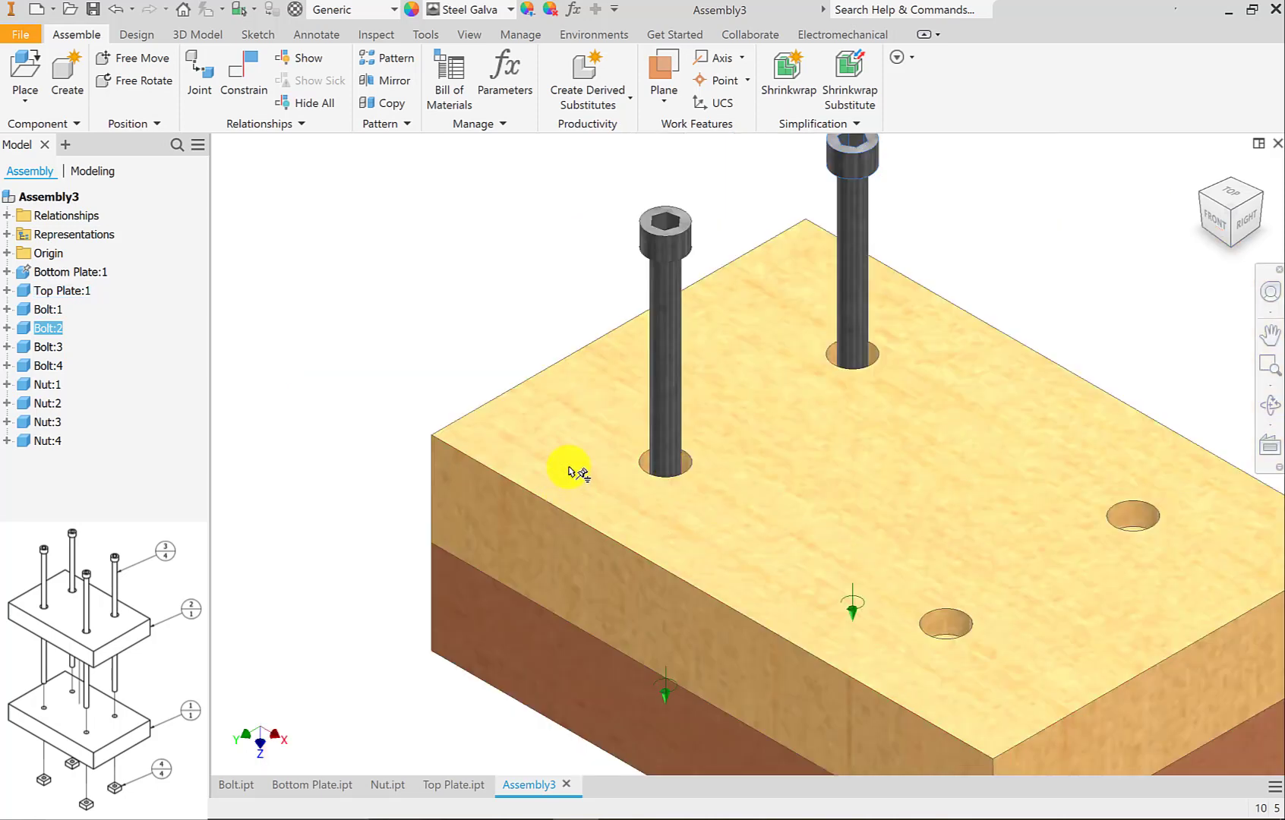
Apply a 0.000 mm Mate constraint between the underside of Bolt:1's head and the counterbore floor of the top plate's left hole.
{"action": "key", "text": "c"}
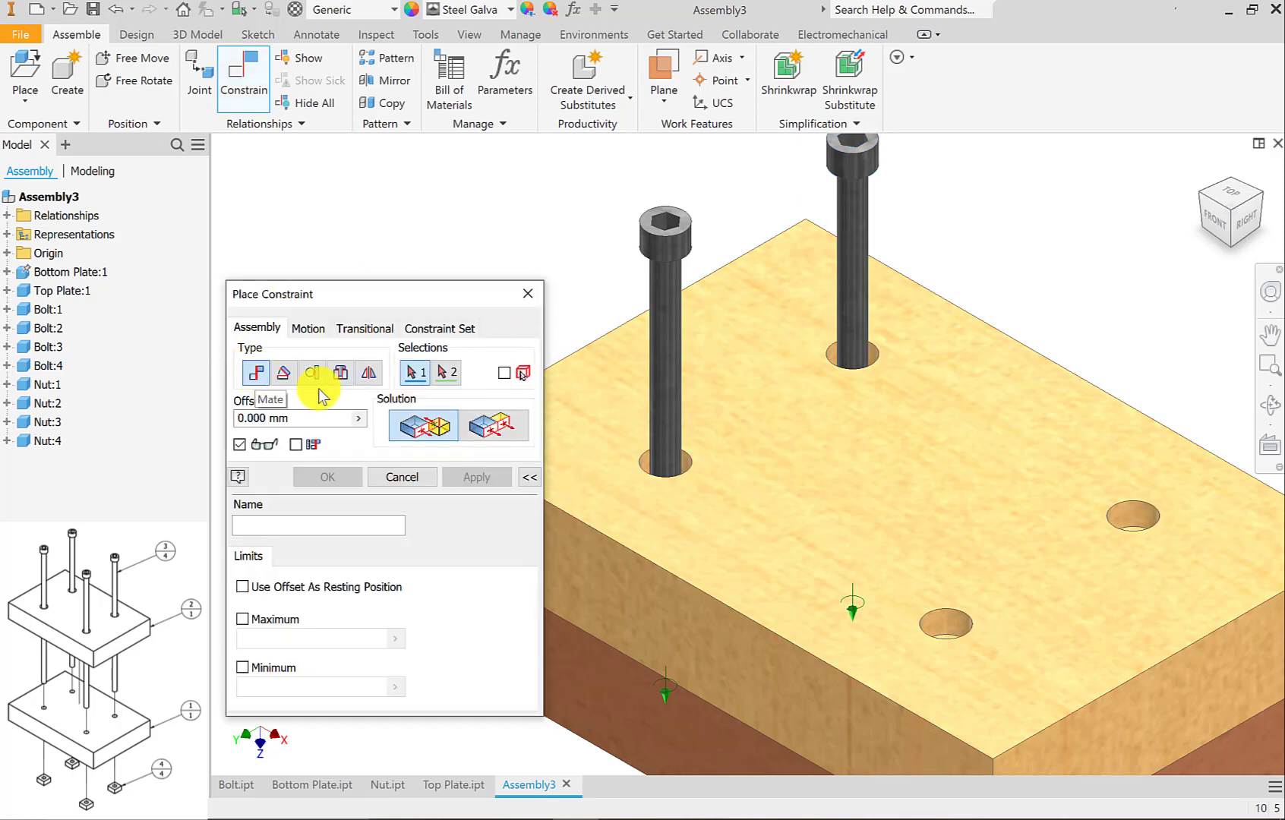
{"action": "left_click", "coordinate": [1232, 249]}
{"action": "scroll", "coordinate": [805, 265], "scroll_direction": "down", "scroll_amount": 10}
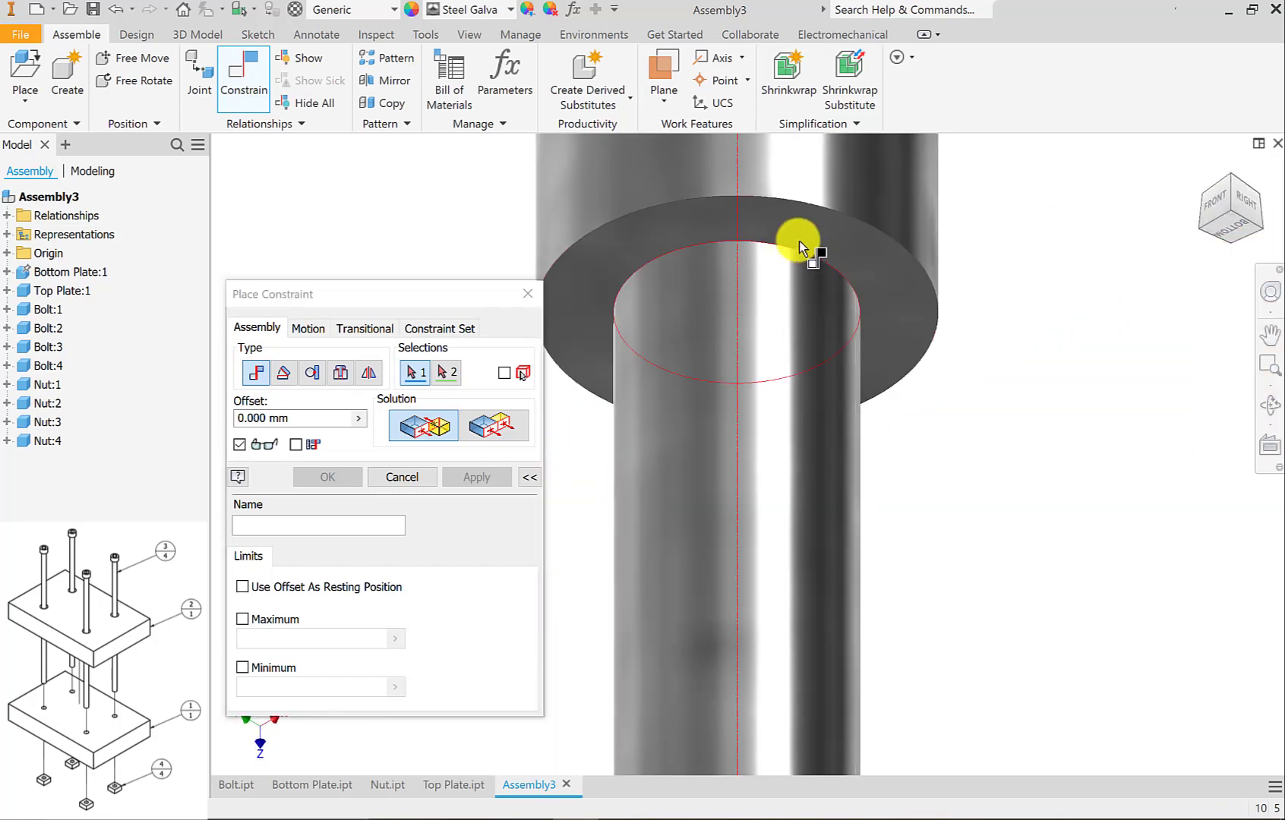
{"action": "left_click", "coordinate": [800, 240]}
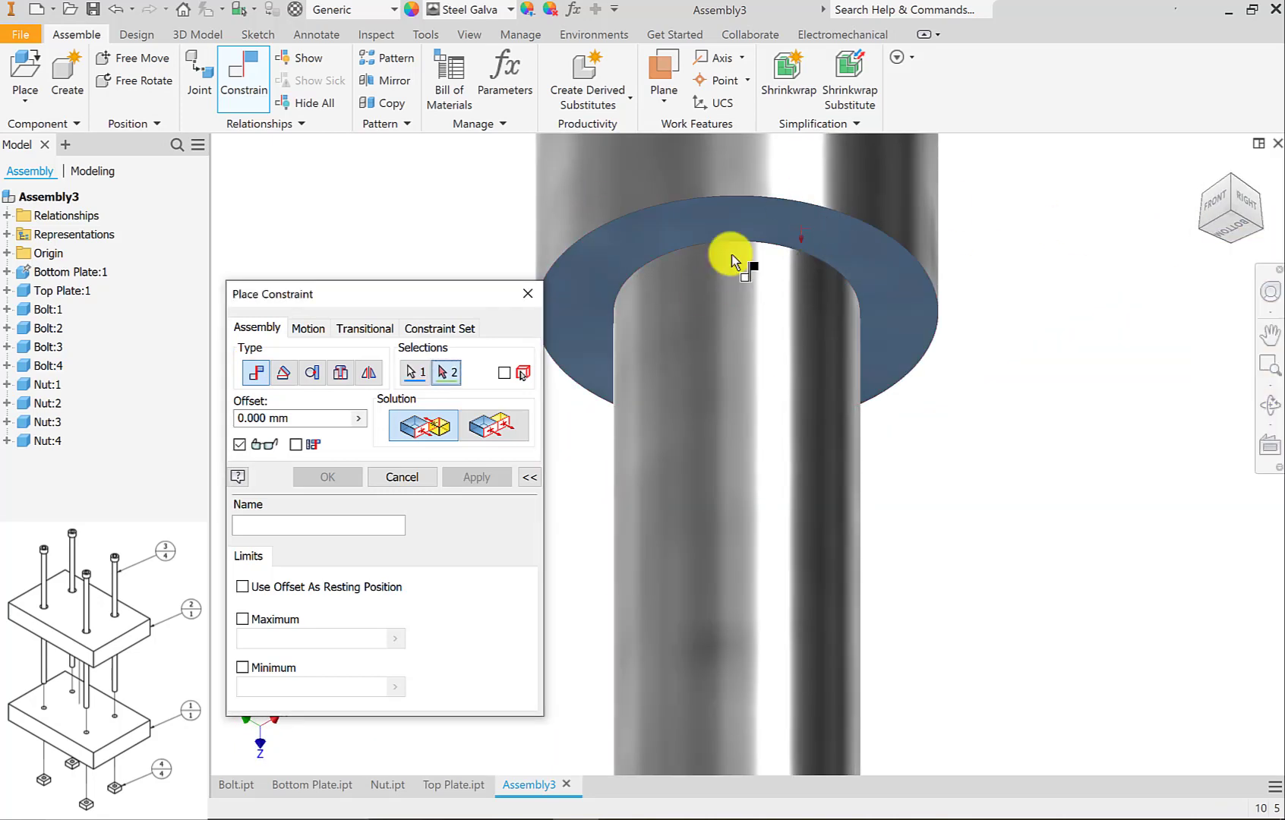
{"action": "scroll", "coordinate": [728, 319], "scroll_direction": "up", "scroll_amount": 5}
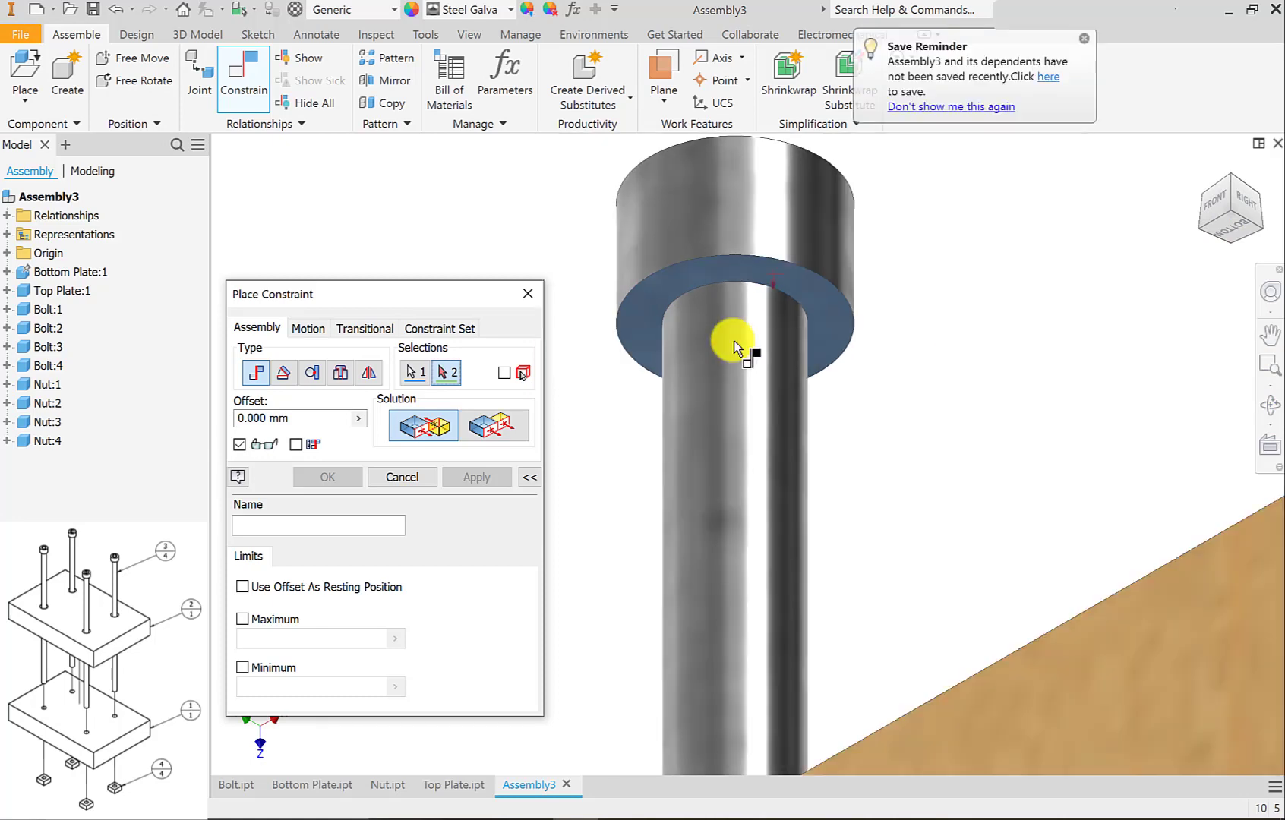
{"action": "left_click", "coordinate": [1202, 167]}
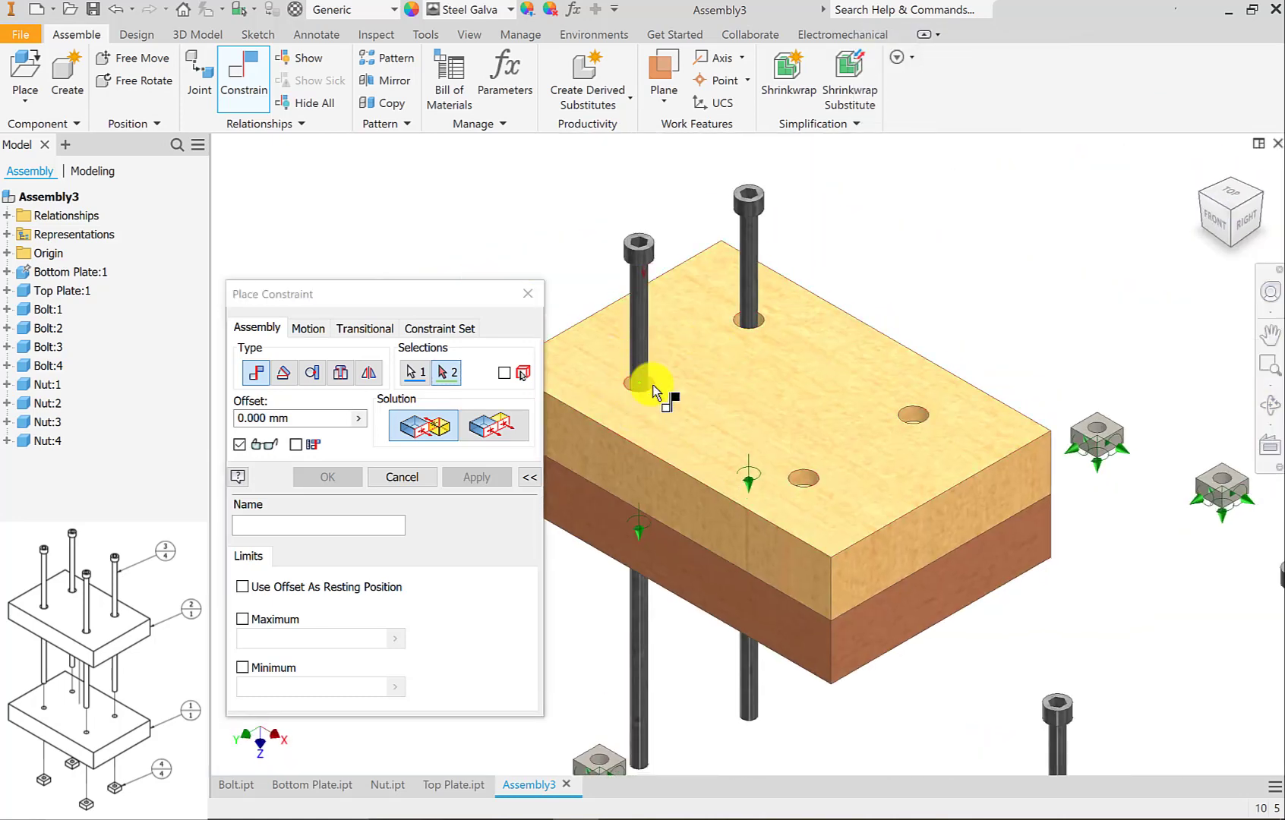
{"action": "scroll", "coordinate": [652, 391], "scroll_direction": "down", "scroll_amount": 5}
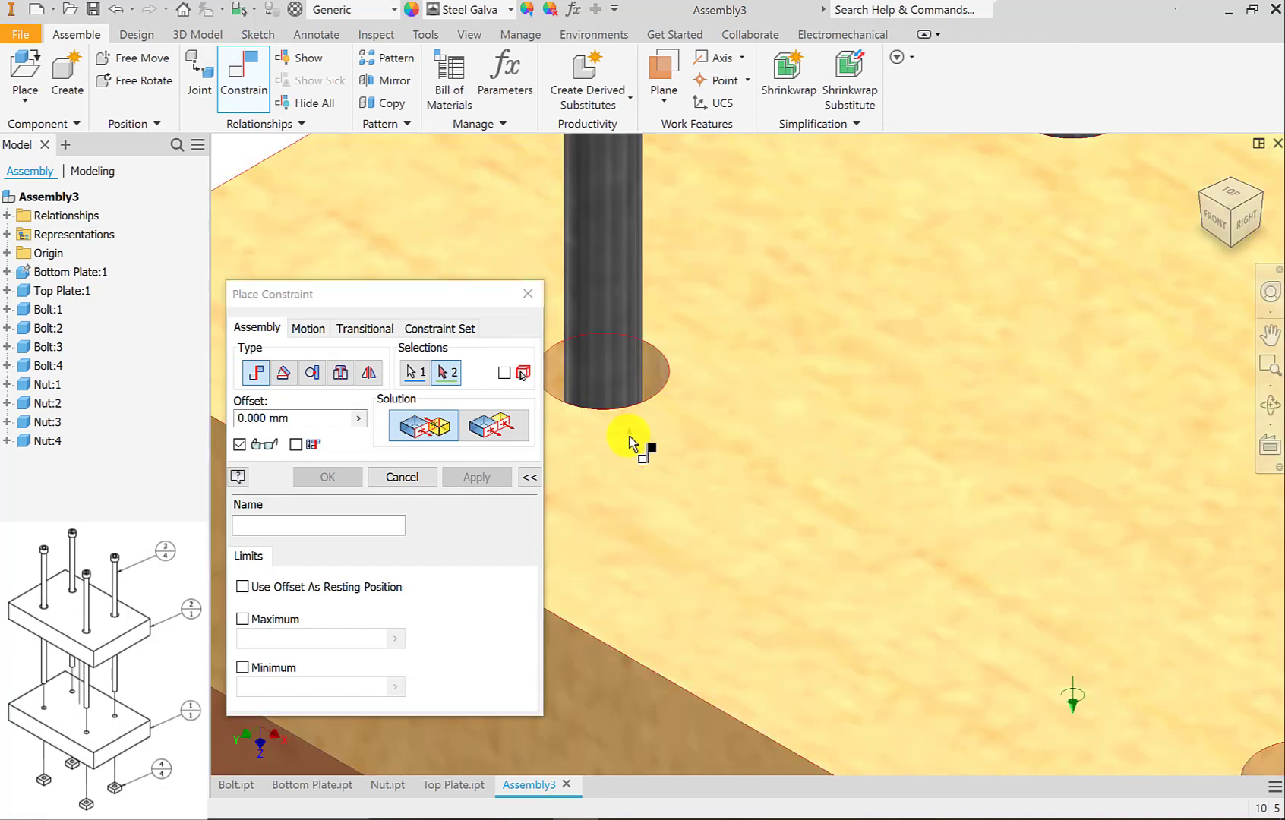
{"action": "scroll", "coordinate": [710, 481], "scroll_direction": "up", "scroll_amount": 2}
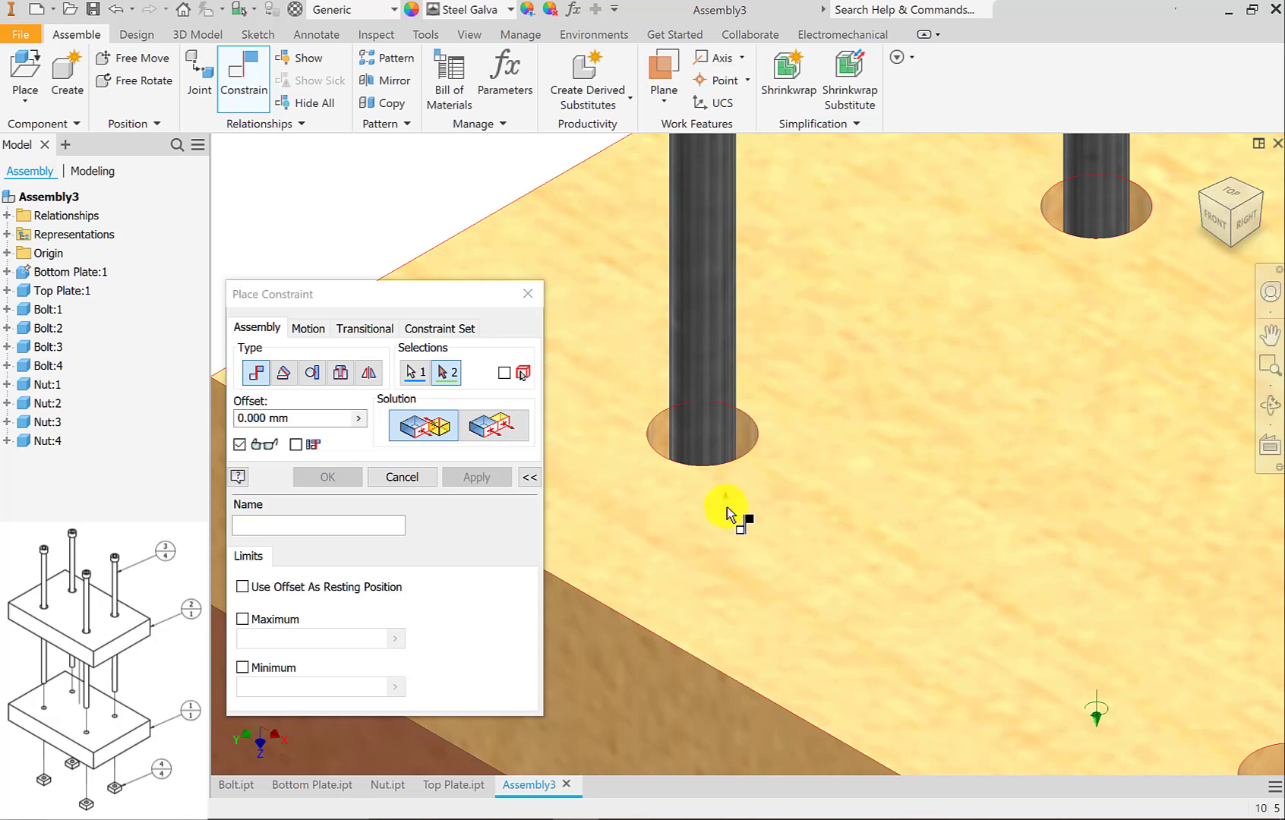
{"action": "left_click", "coordinate": [1270, 405]}
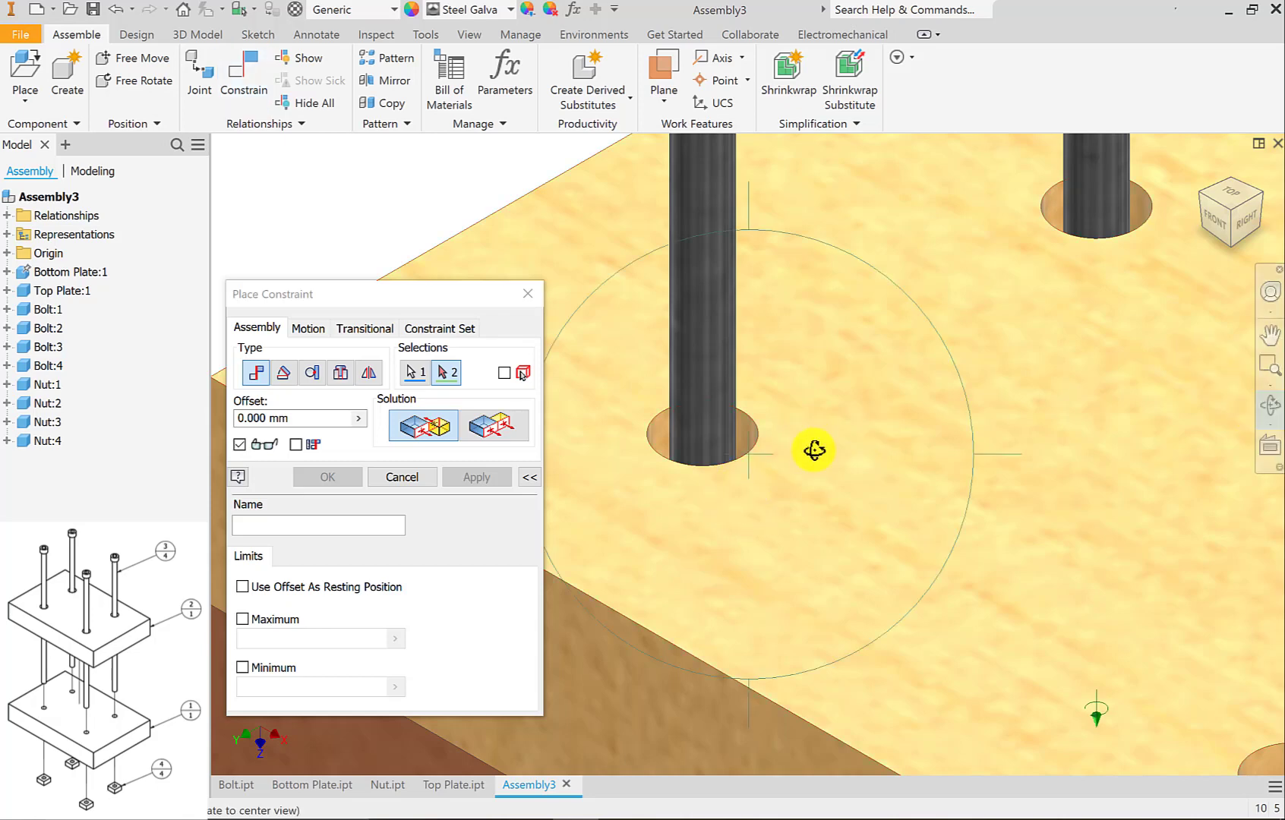
{"action": "left_click", "coordinate": [1270, 403]}
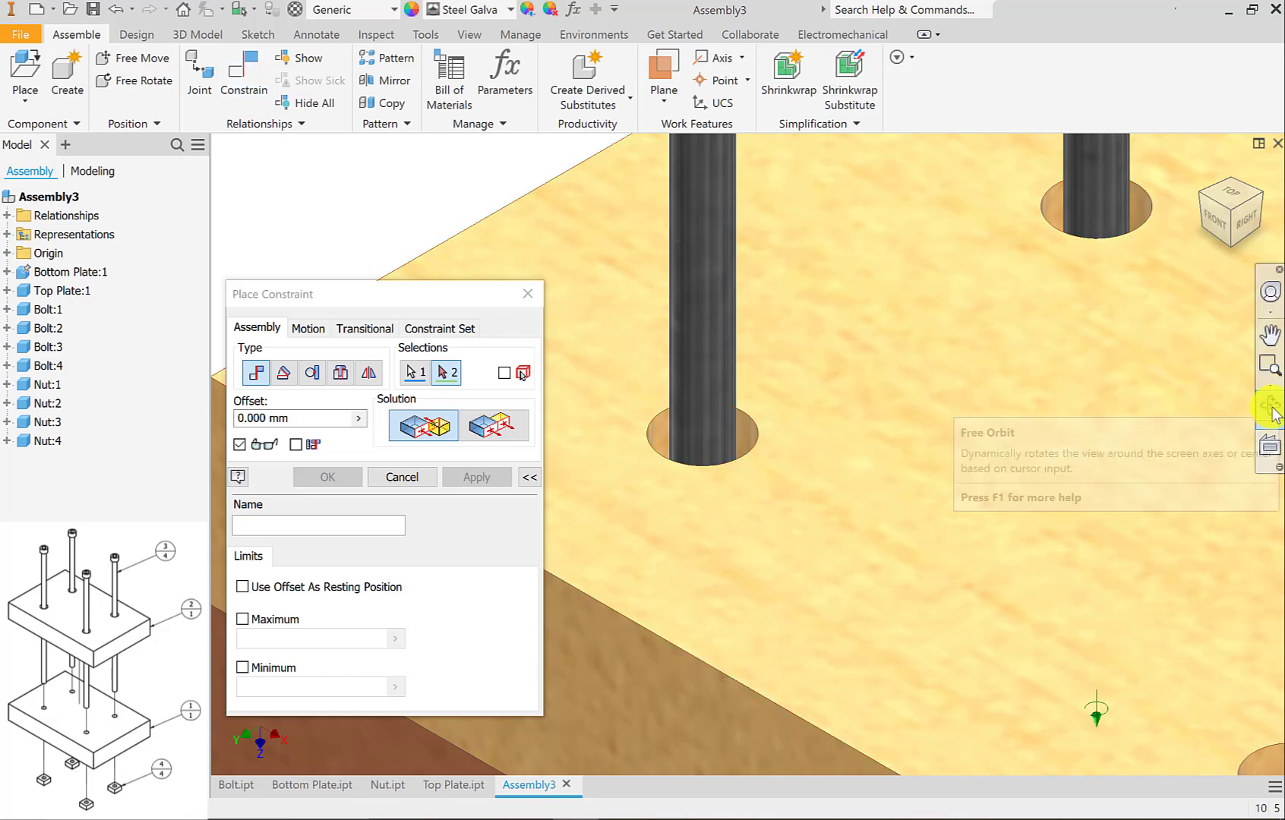
{"action": "left_click", "coordinate": [1270, 406]}
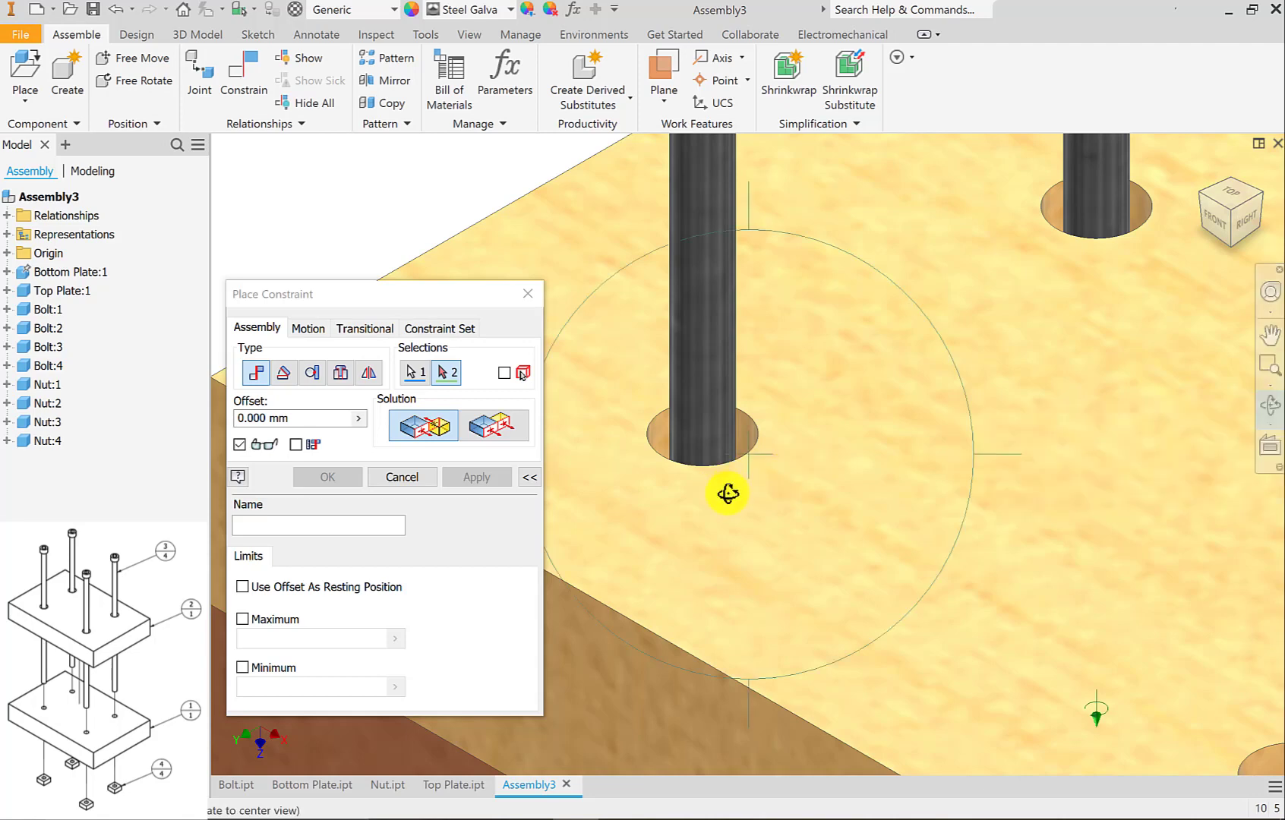
{"action": "left_click_drag", "start_coordinate": [710, 484], "coordinate": [706, 516]}
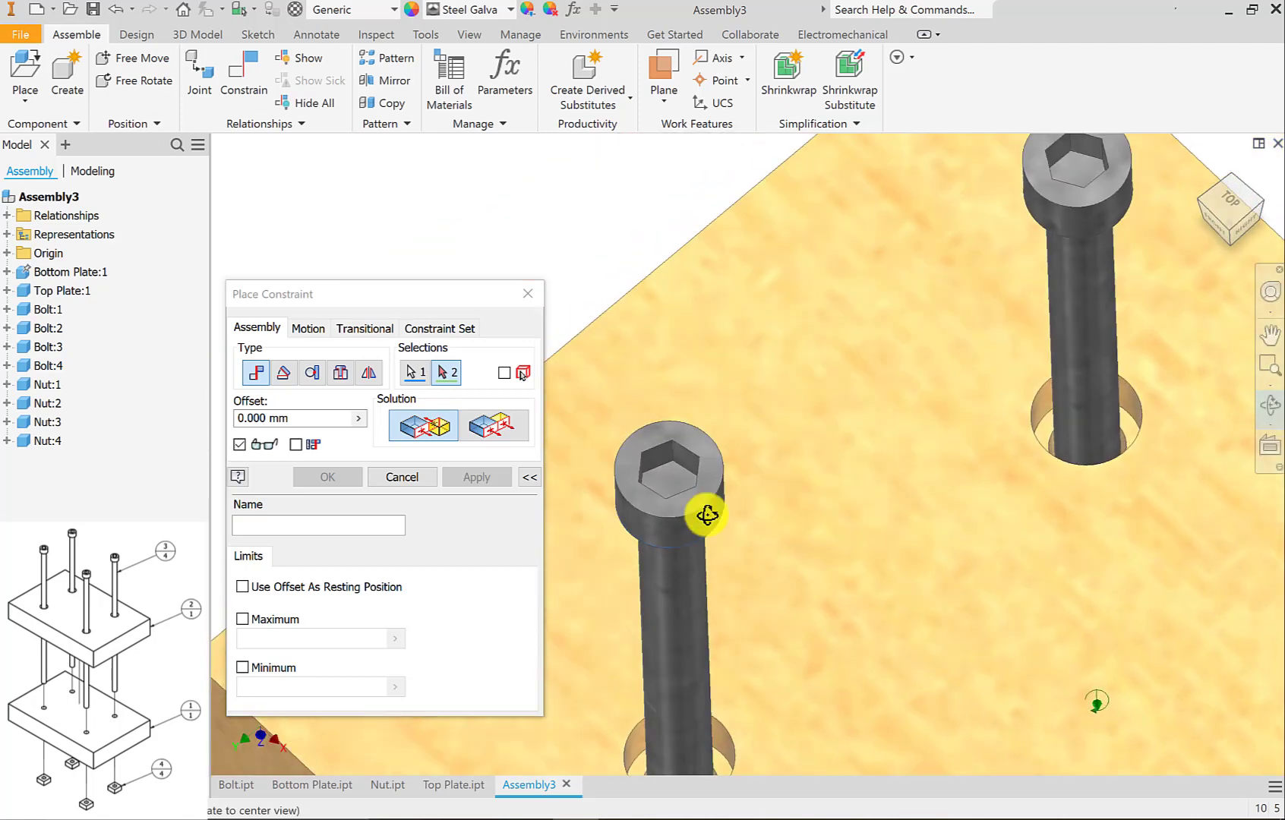
{"action": "left_click", "coordinate": [1269, 408]}
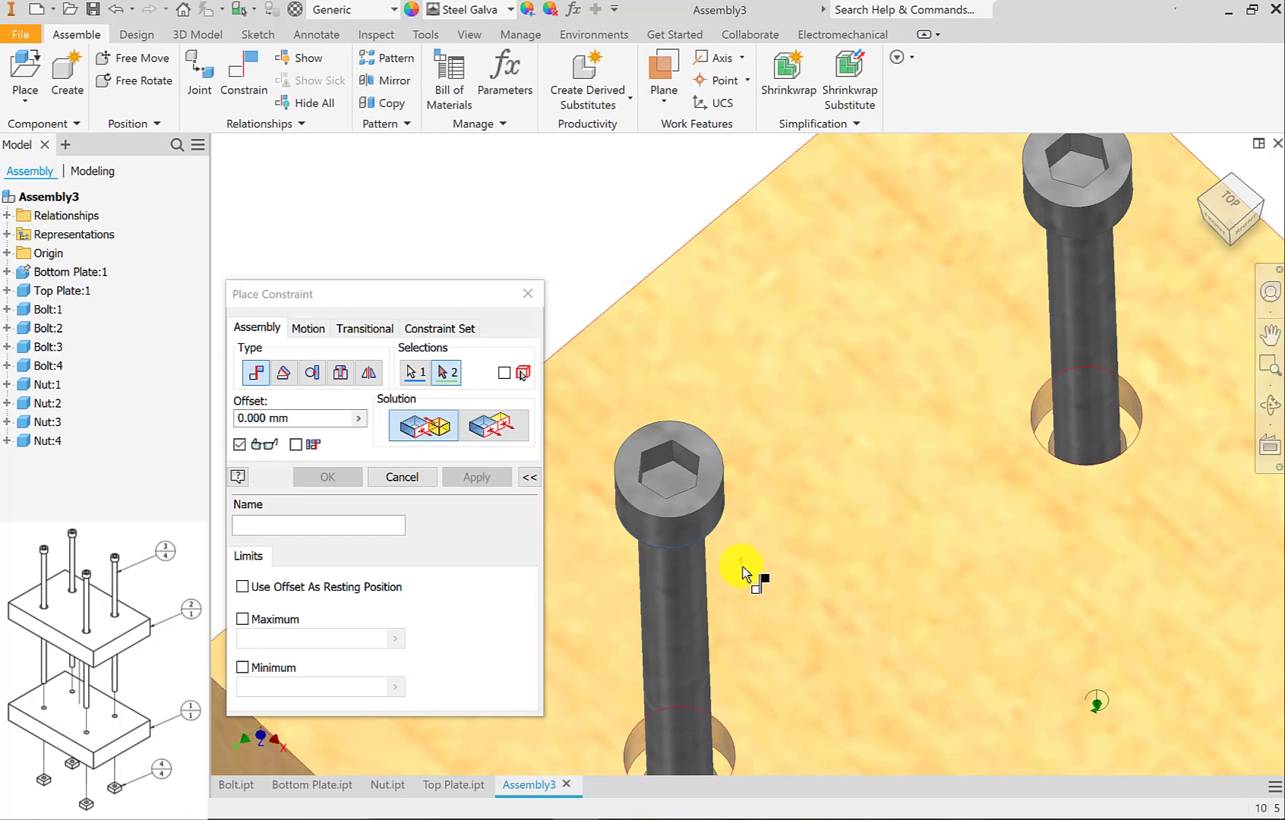
{"action": "scroll", "coordinate": [762, 563], "scroll_direction": "down", "scroll_amount": 3}
{"action": "middle_click_drag", "start_coordinate": [753, 512], "coordinate": [733, 473]}
{"action": "scroll", "coordinate": [720, 559], "scroll_direction": "up", "scroll_amount": 5}
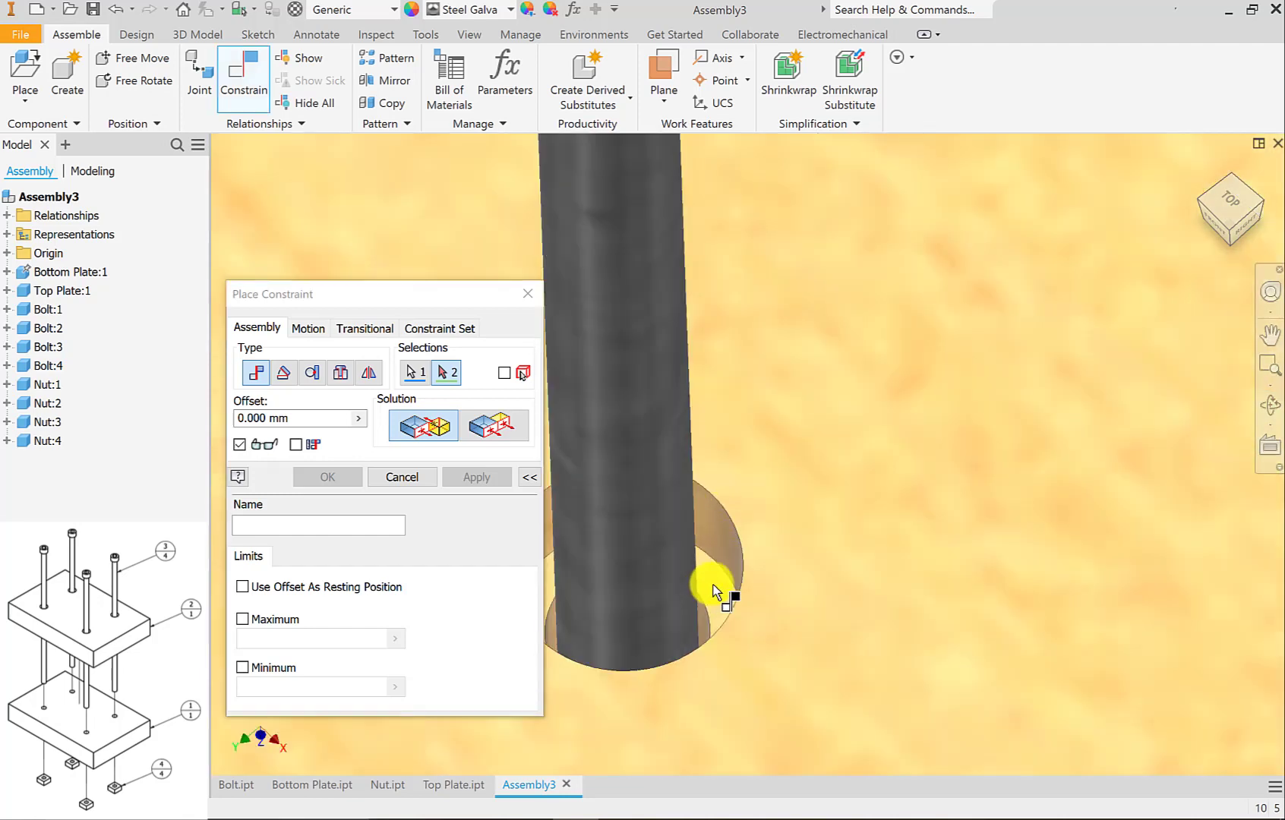
{"action": "left_click", "coordinate": [716, 593]}
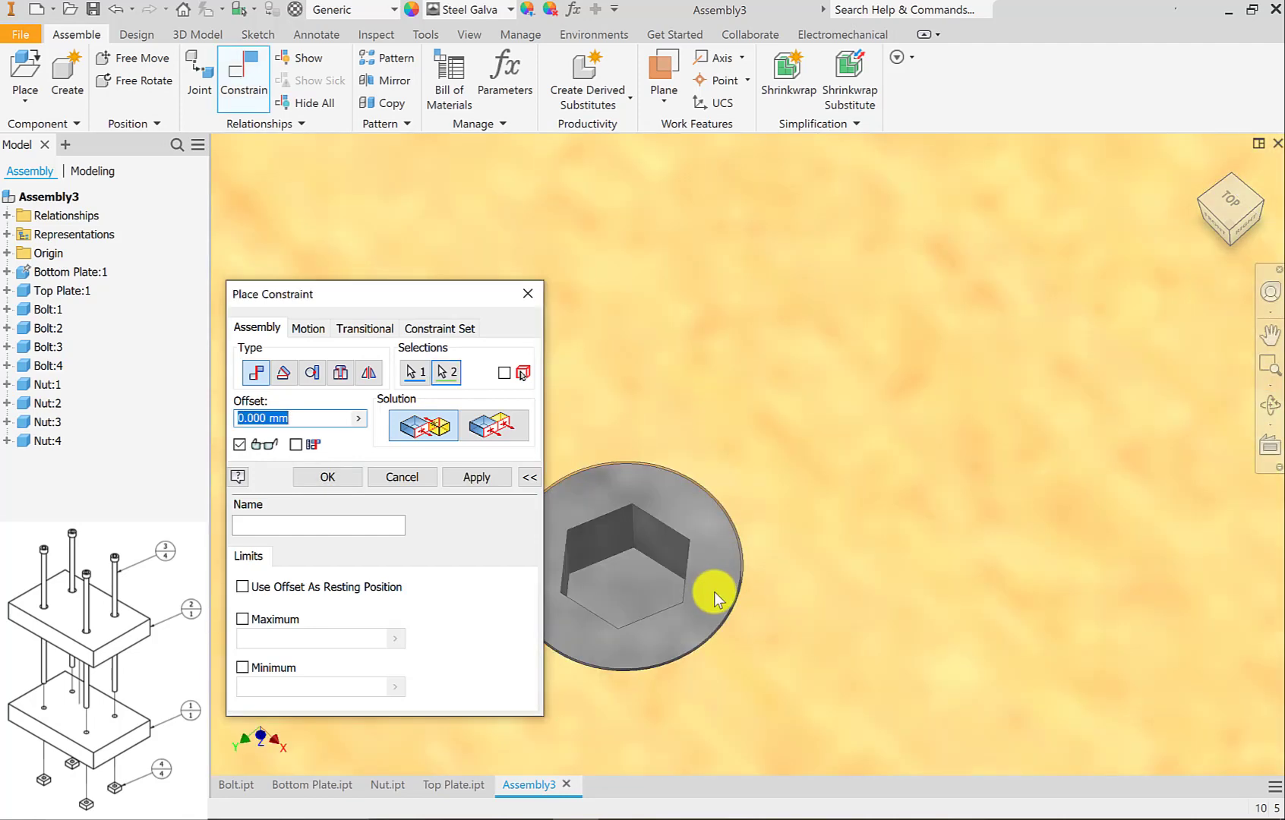
{"action": "left_click", "coordinate": [484, 476]}
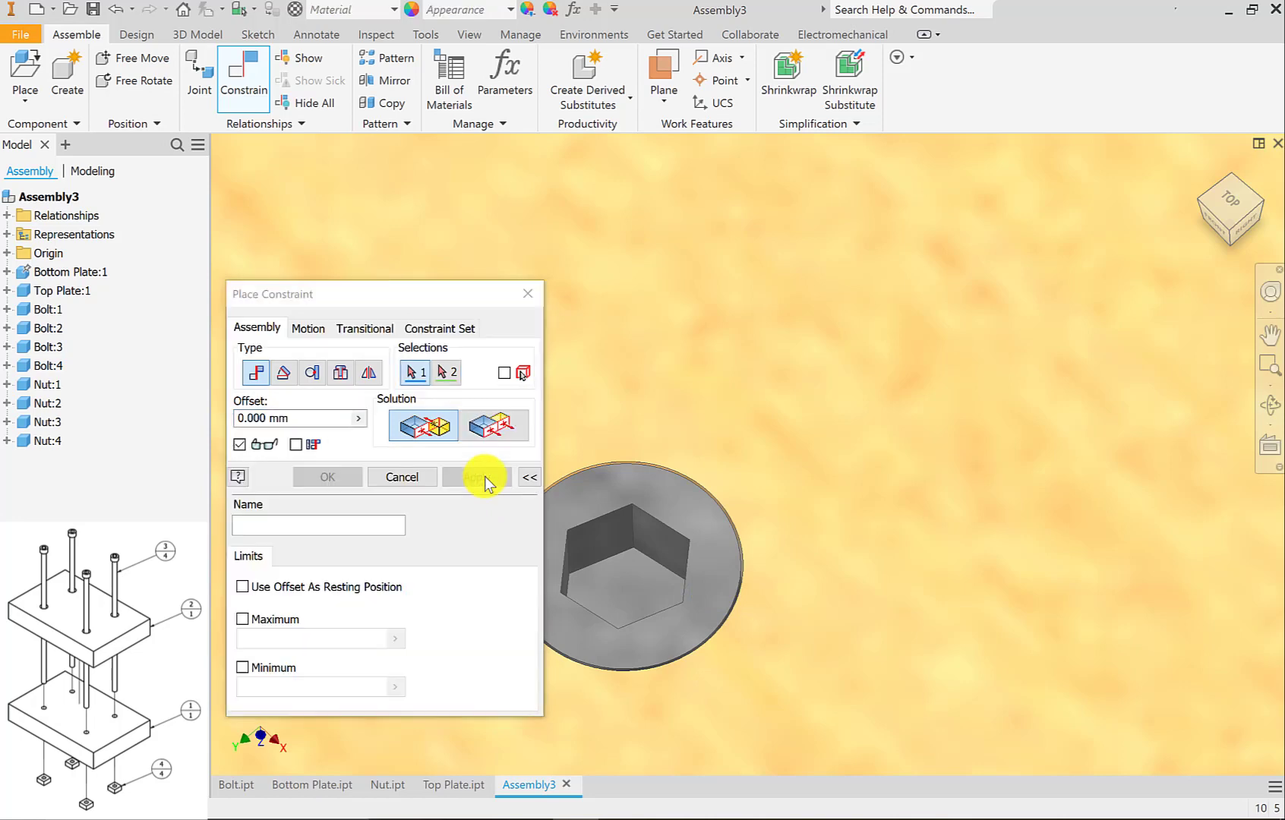
Mate the counterbore floor of the top plate's rear hole with the underside of Bolt:2's head at 0.000 mm offset, and leave the Constrain command.
{"action": "scroll", "coordinate": [733, 491], "scroll_direction": "down", "scroll_amount": 3}
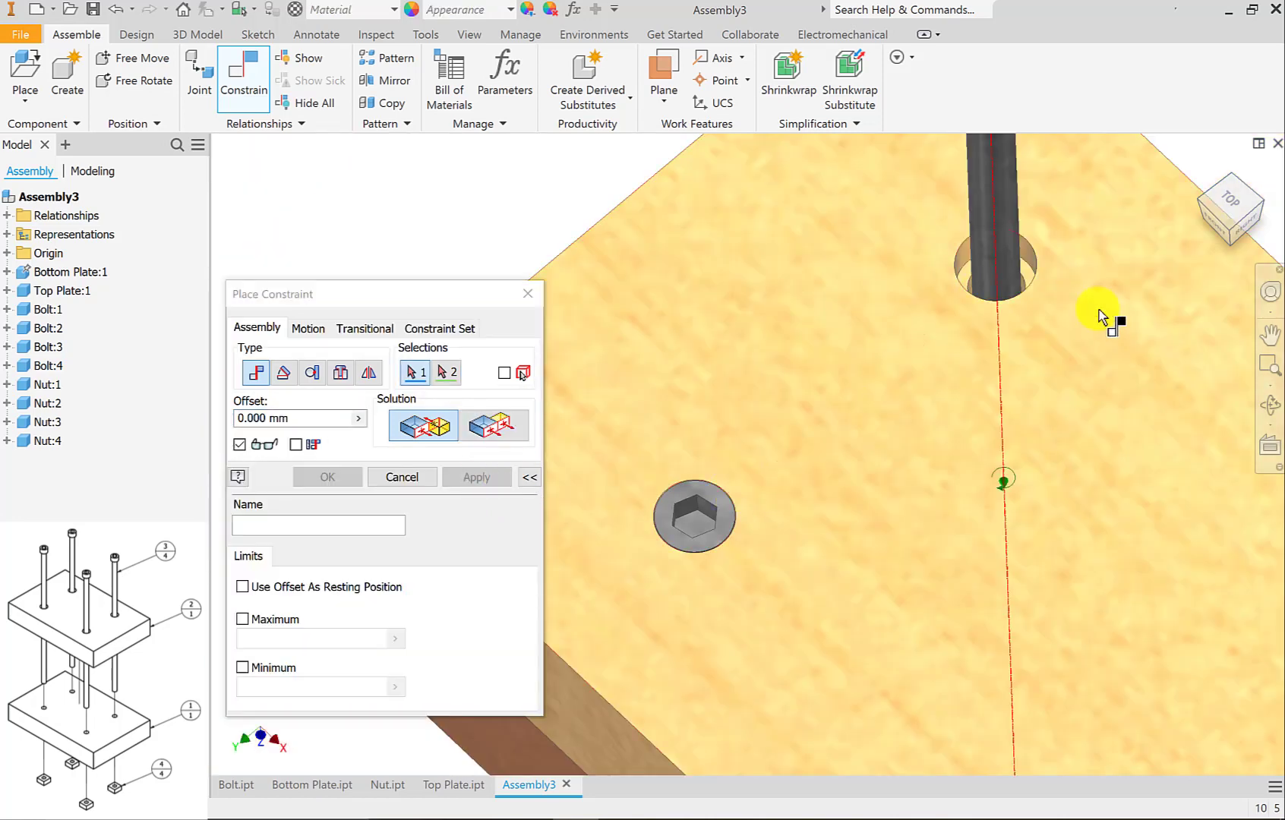
{"action": "scroll", "coordinate": [923, 416], "scroll_direction": "down", "scroll_amount": 3}
{"action": "scroll", "coordinate": [843, 401], "scroll_direction": "up", "scroll_amount": 5}
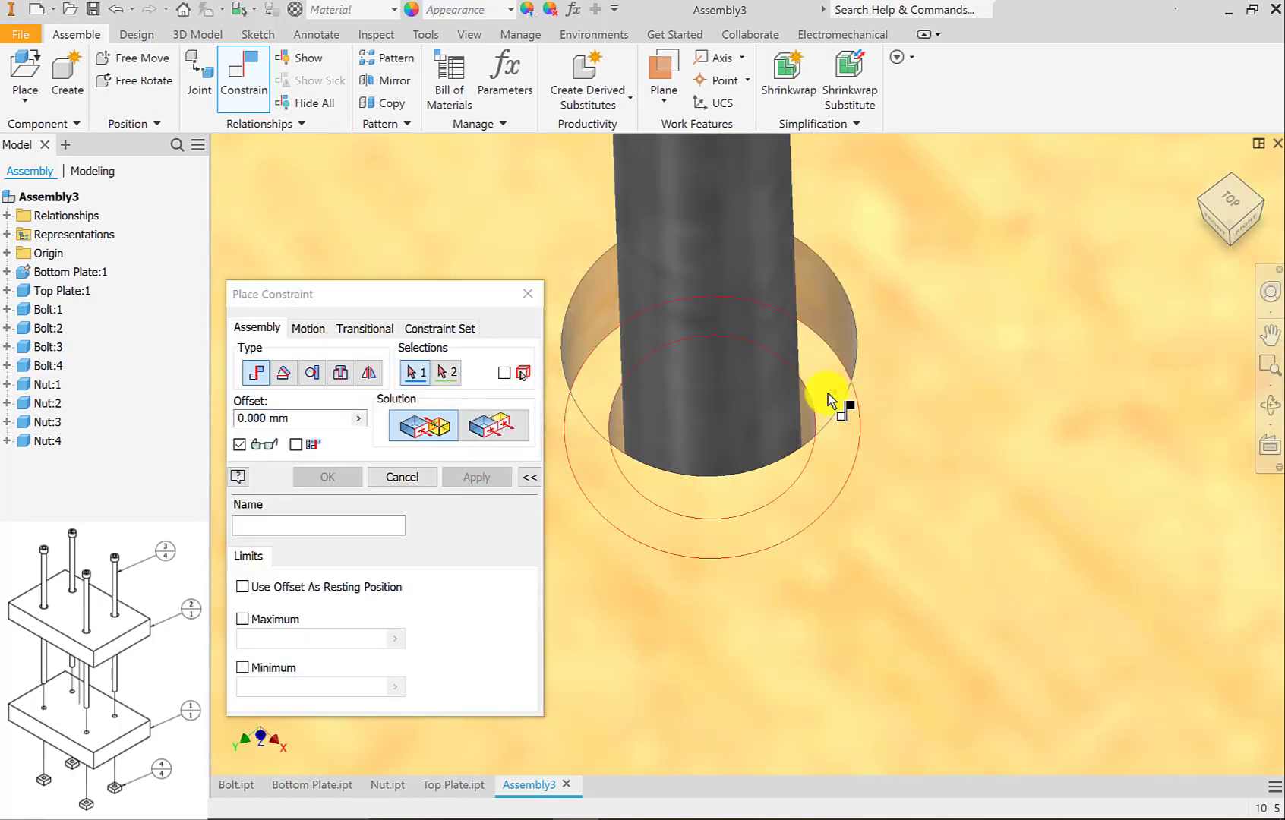
{"action": "left_click", "coordinate": [828, 393]}
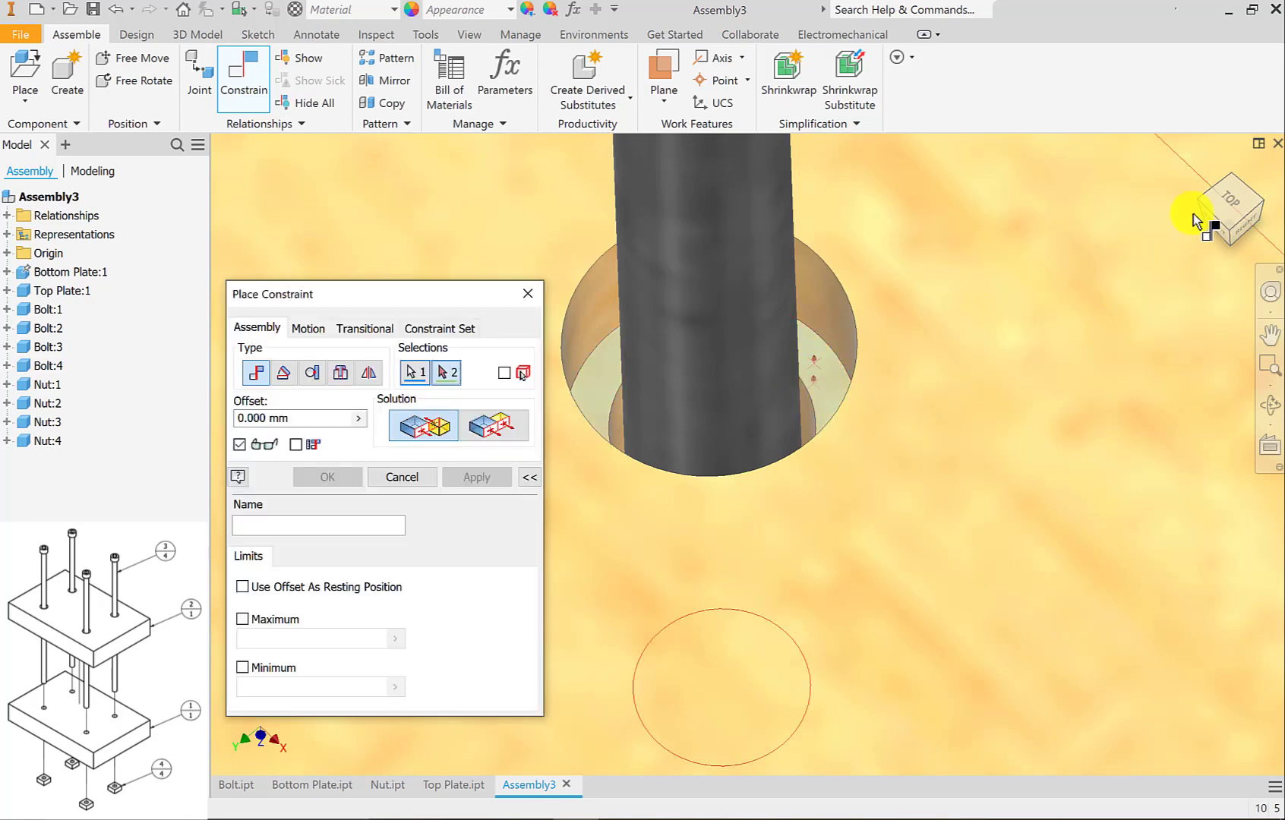
{"action": "left_click", "coordinate": [1232, 245]}
{"action": "scroll", "coordinate": [690, 305], "scroll_direction": "up", "scroll_amount": 3}
{"action": "mouse_move", "coordinate": [689, 307]}
{"action": "middle_mouse_down", "text": "shift"}
{"action": "mouse_move", "coordinate": [705, 350]}
{"action": "mouse_move", "coordinate": [704, 315]}
{"action": "middle_mouse_up", "text": "shift"}
{"action": "scroll", "coordinate": [700, 242], "scroll_direction": "up", "scroll_amount": 4}
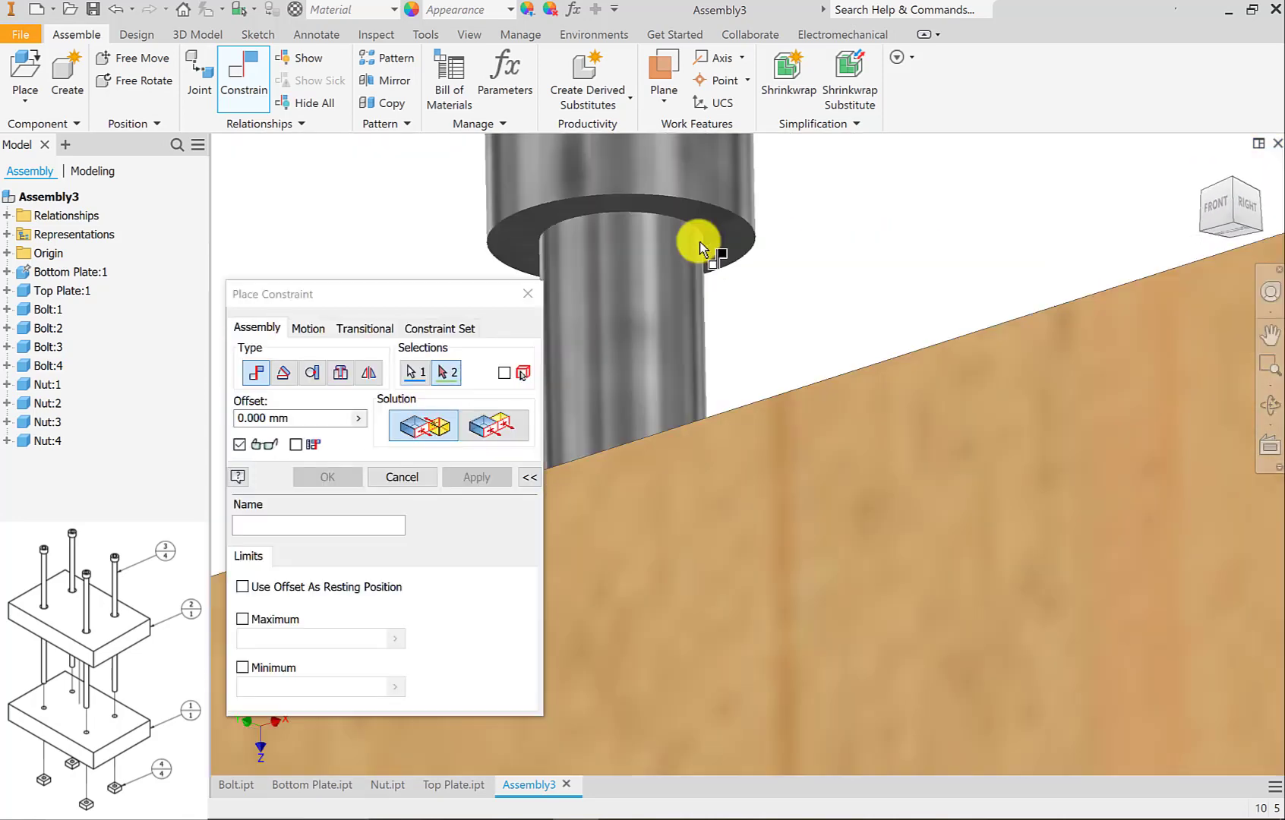
{"action": "scroll", "coordinate": [700, 242], "scroll_direction": "up", "scroll_amount": 2}
{"action": "left_click", "coordinate": [720, 212]}
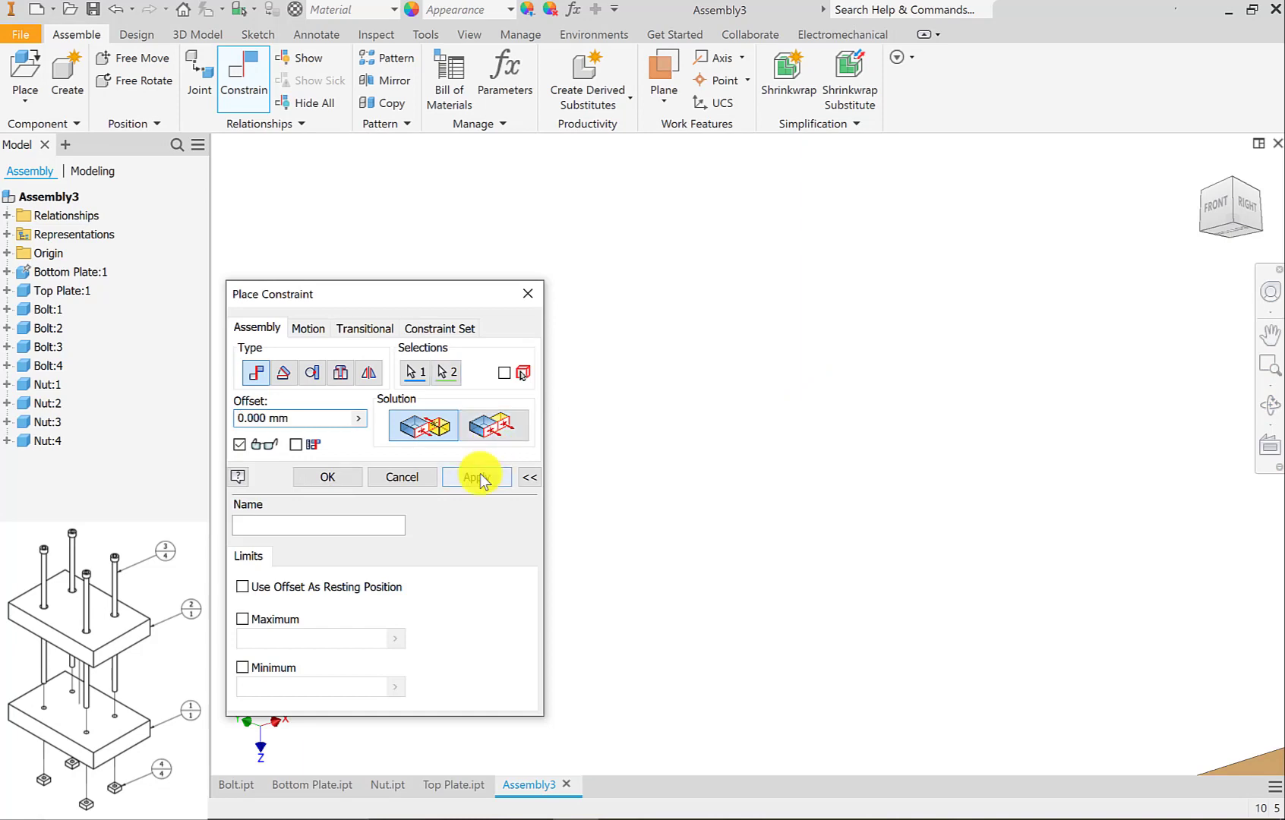
{"action": "left_click", "coordinate": [477, 477]}
{"action": "left_click", "coordinate": [528, 293]}
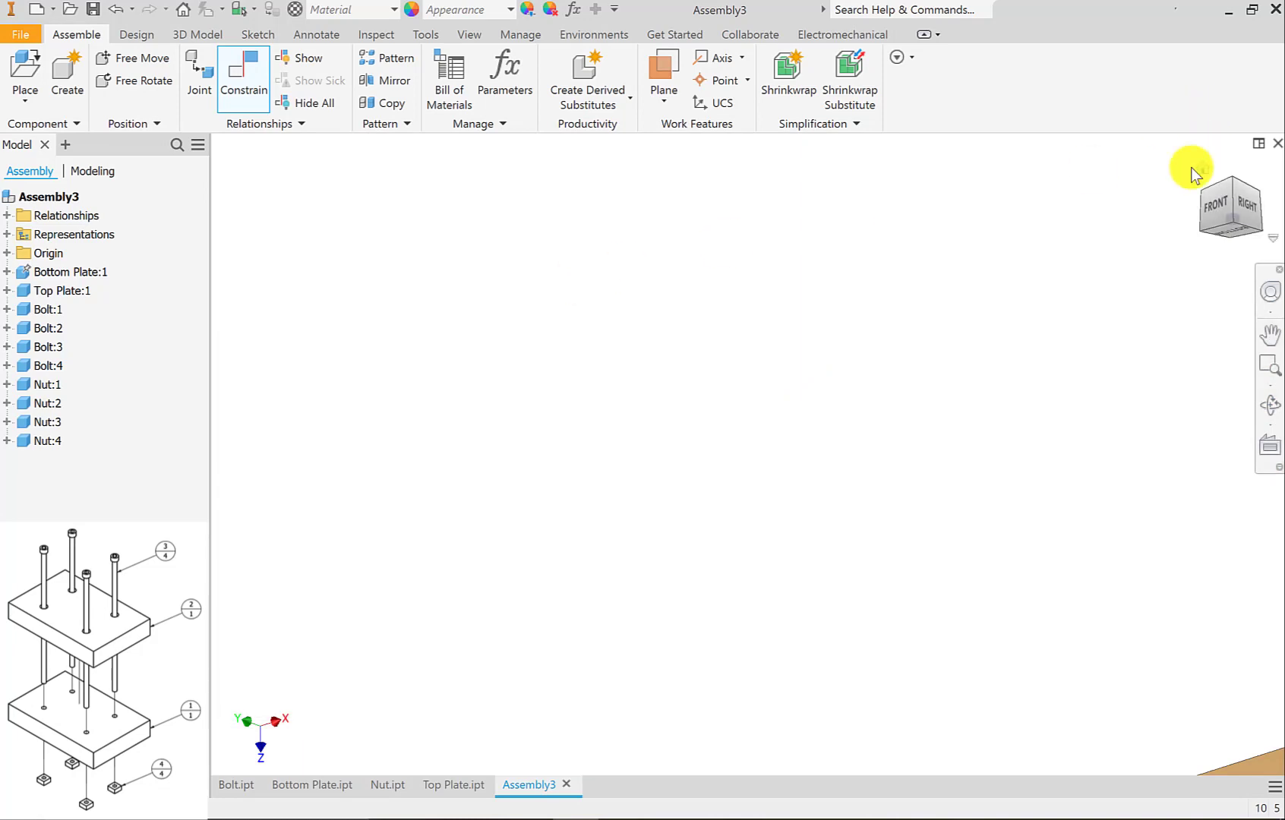
Try moving Bolt:1 and Bolt:2 in their holes to check whether they can still rotate.
{"action": "scroll", "coordinate": [1127, 394], "scroll_direction": "down", "scroll_amount": 3}
{"action": "scroll", "coordinate": [683, 229], "scroll_direction": "up", "scroll_amount": 6}
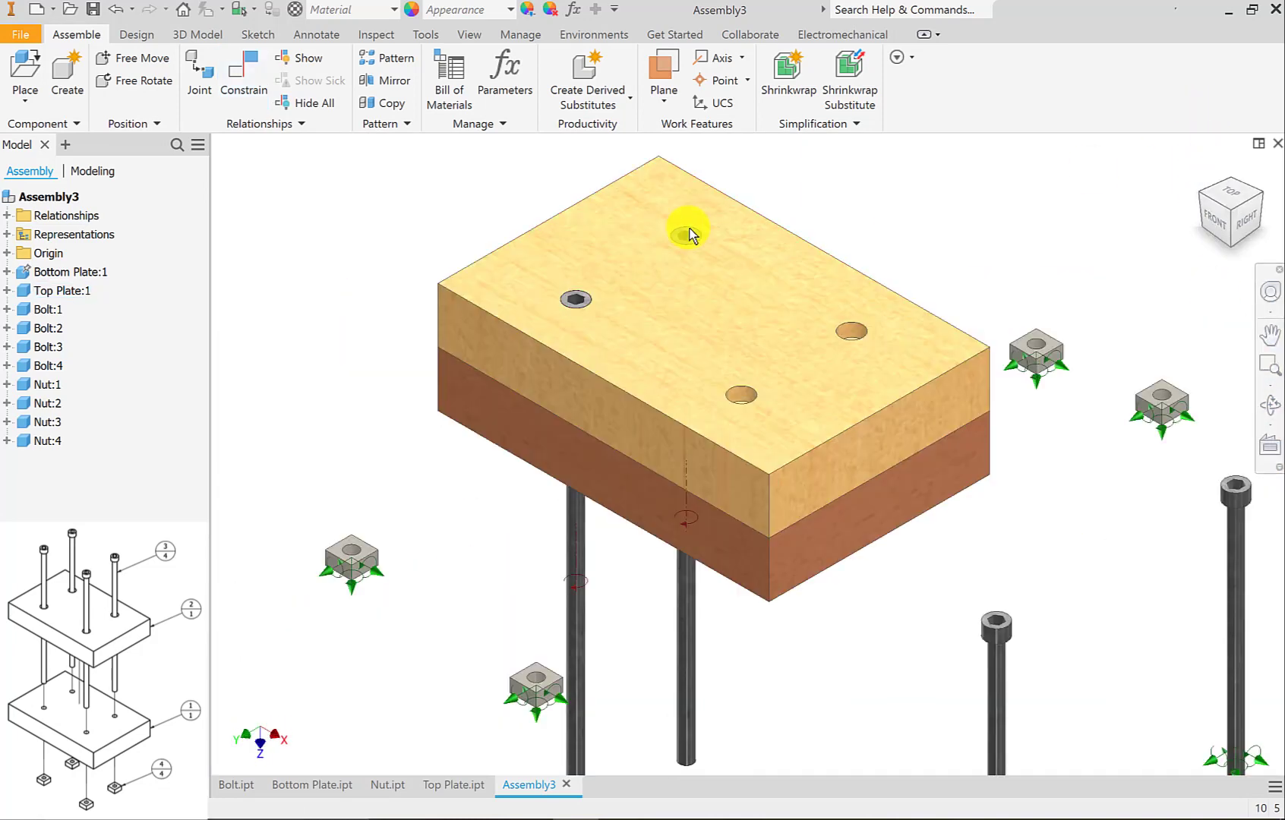
{"action": "scroll", "coordinate": [513, 374], "scroll_direction": "down", "scroll_amount": 3}
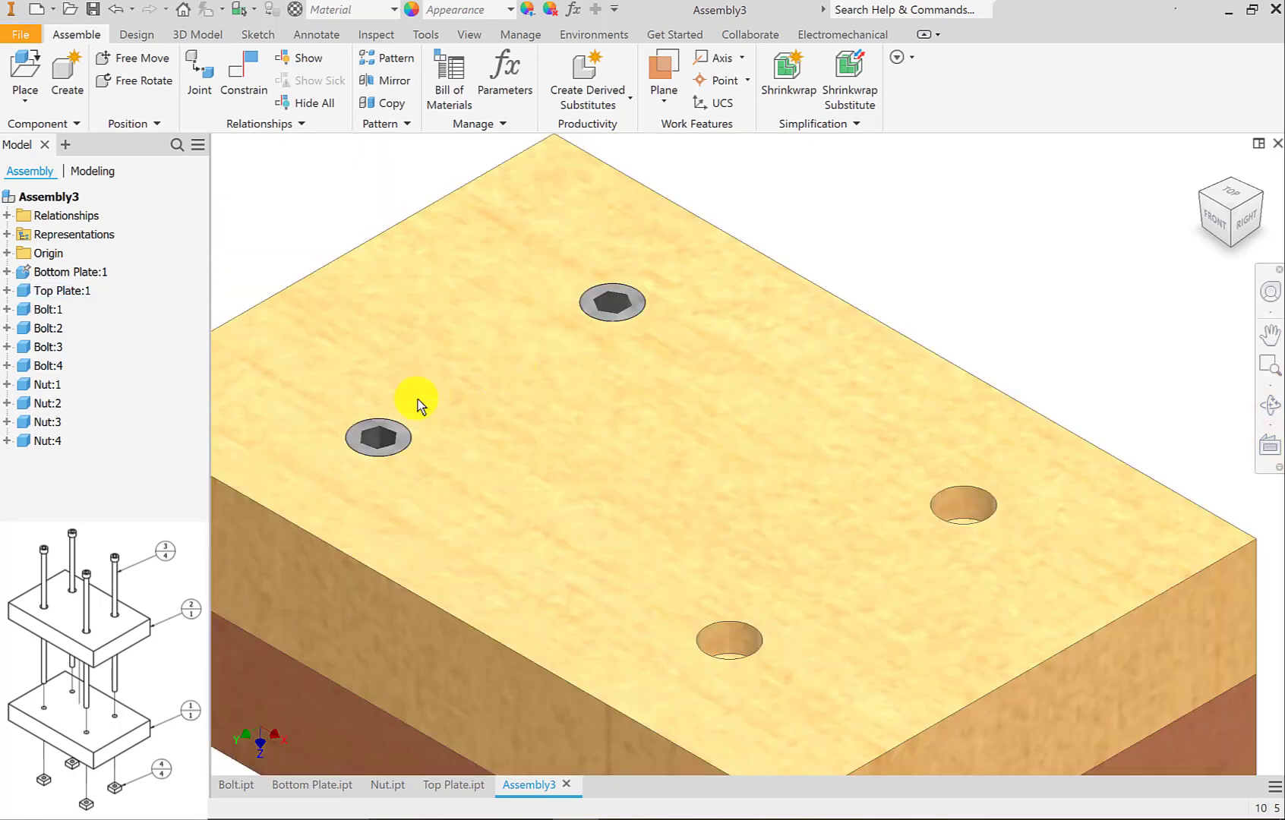
{"action": "middle_click_drag", "start_coordinate": [423, 406], "coordinate": [535, 385]}
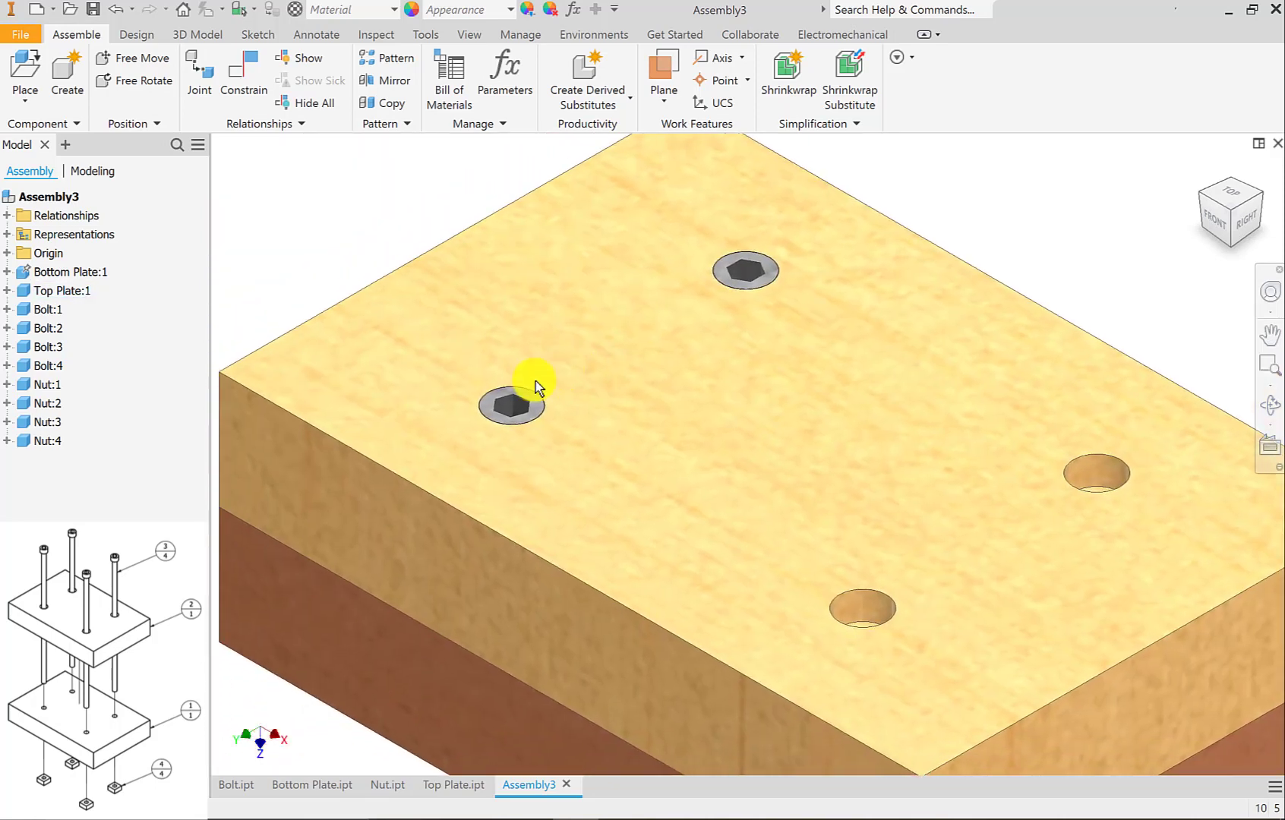
{"action": "left_click", "coordinate": [524, 399]}
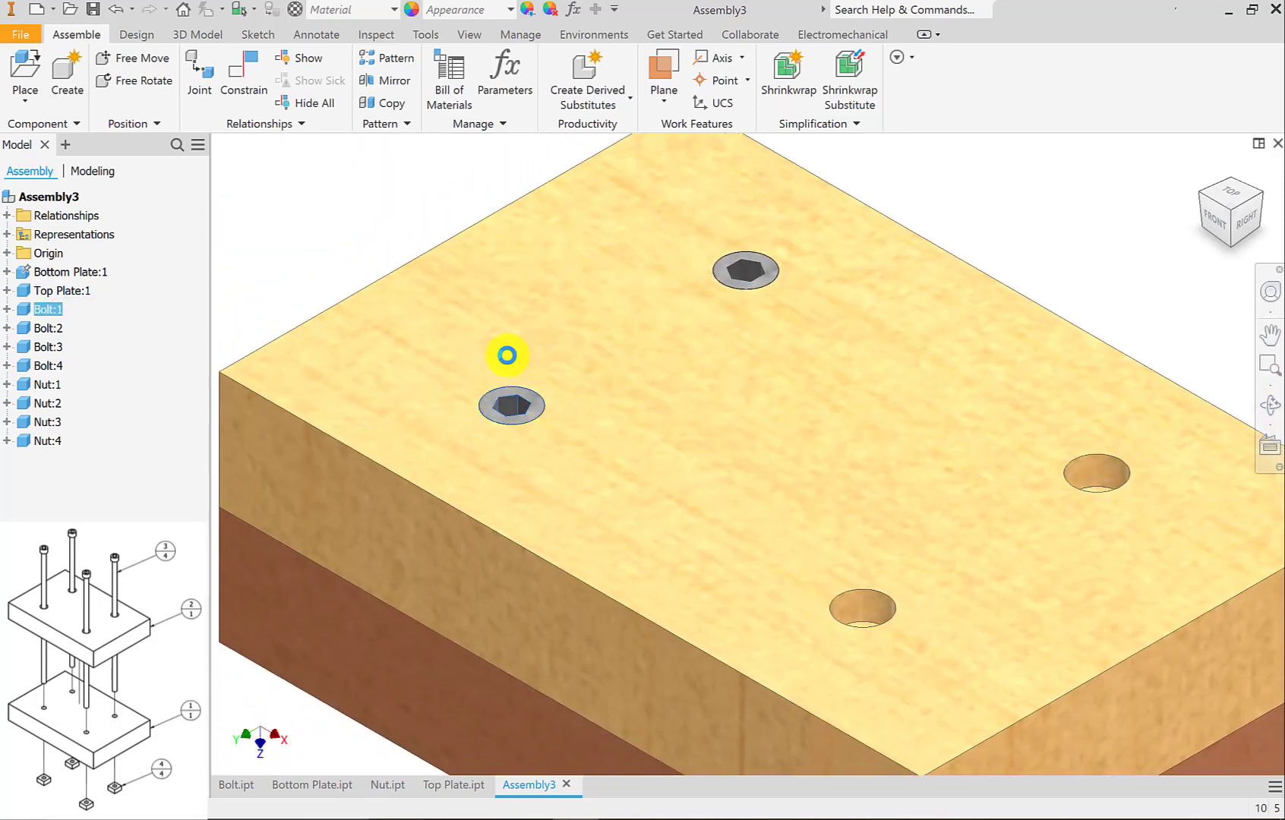
{"action": "left_click", "coordinate": [728, 281]}
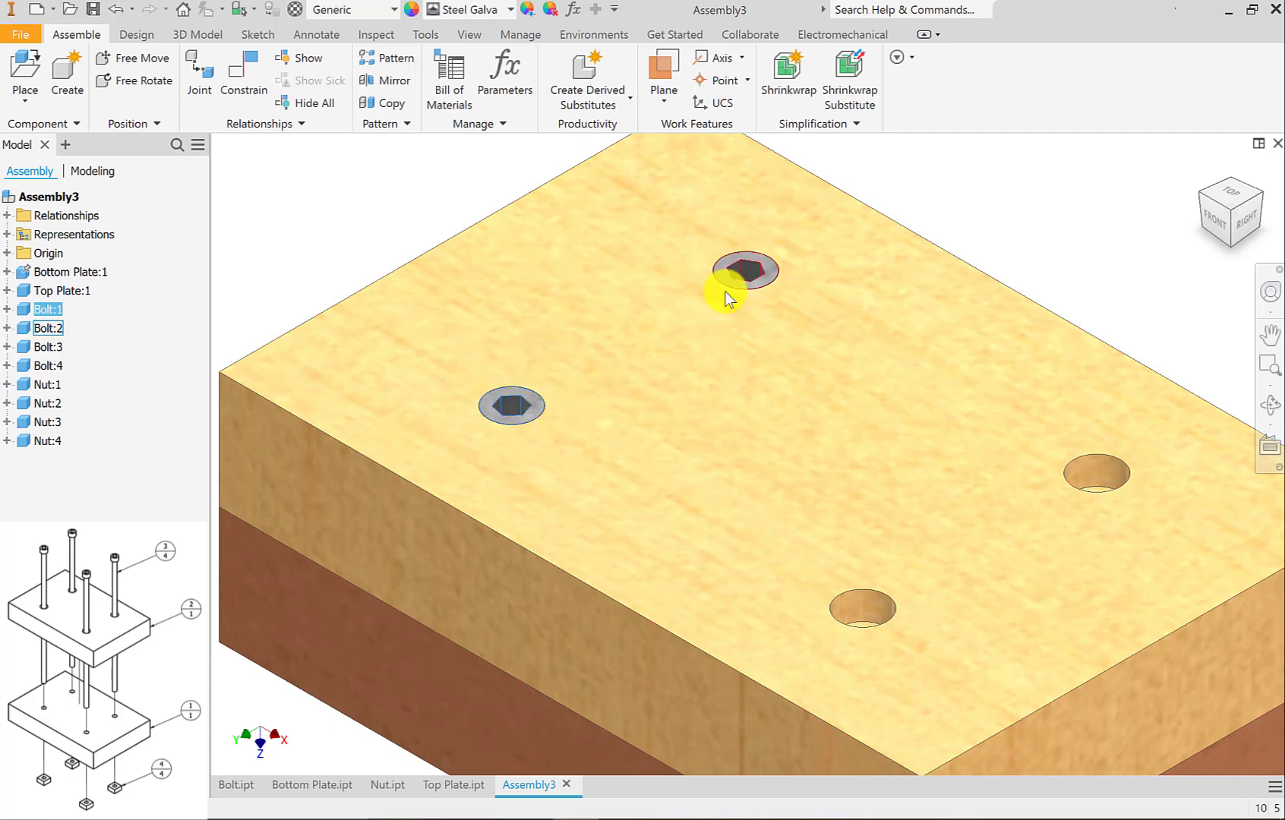
Apply a 0.00 deg directed Angle constraint between a hex socket face of Bolt:1 and the top plate's front side face.
{"action": "middle_click_drag", "start_coordinate": [783, 393], "coordinate": [867, 349]}
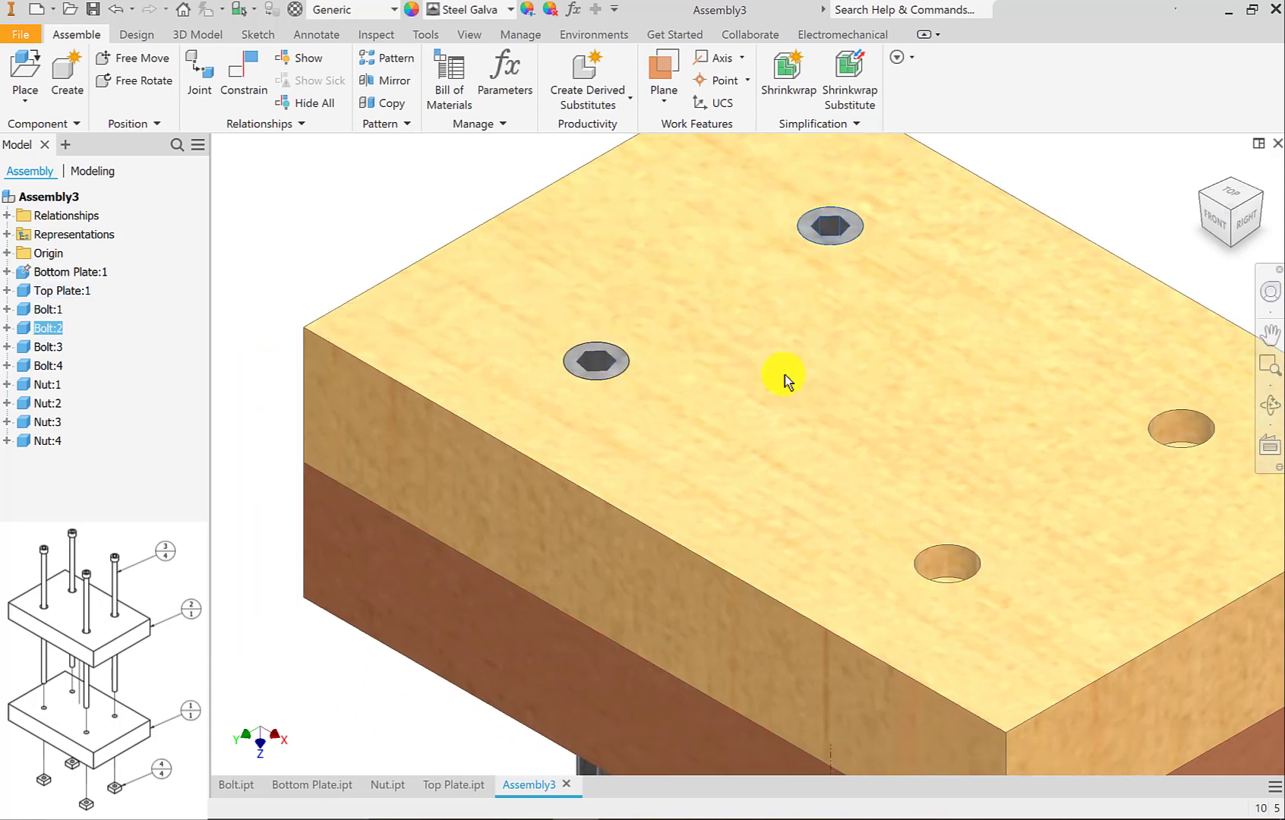
{"action": "mouse_move", "coordinate": [712, 364]}
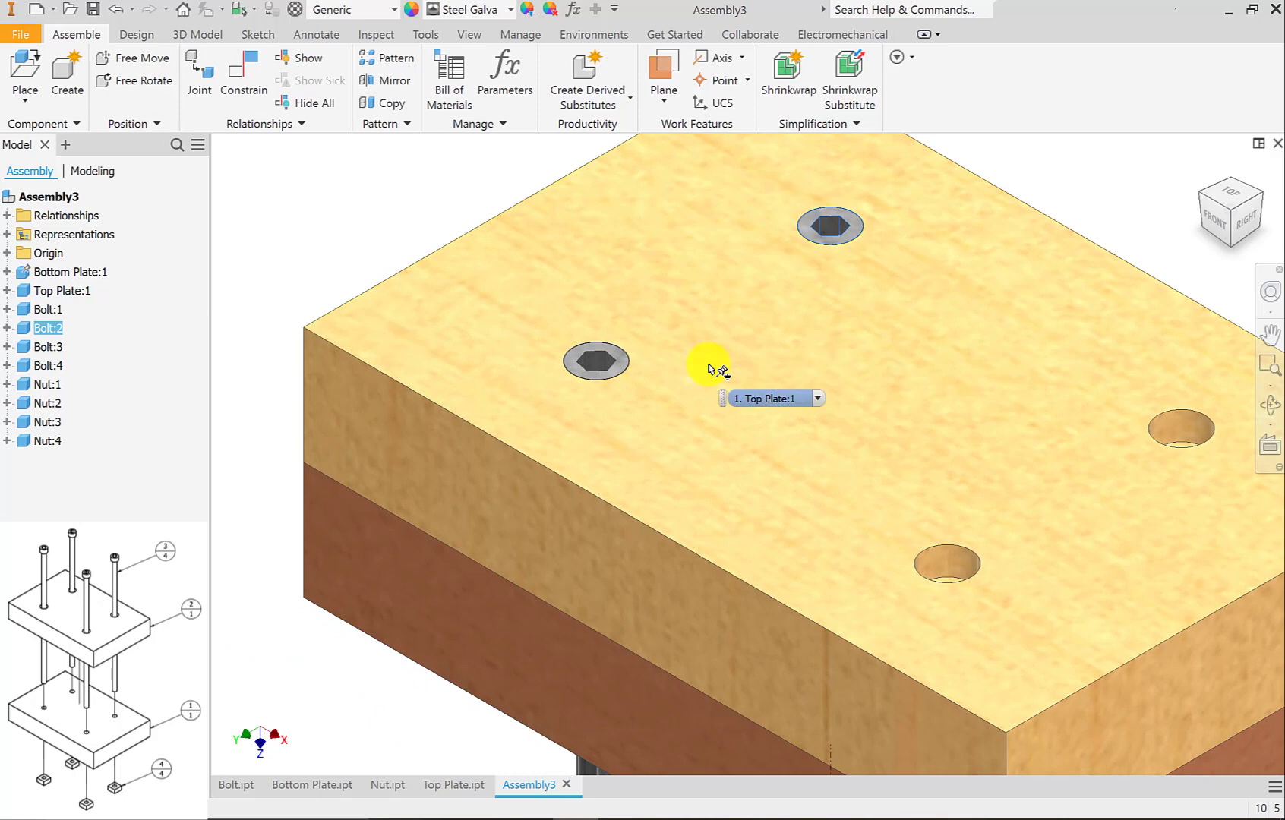
{"action": "key", "text": "c"}
{"action": "left_click", "coordinate": [288, 374]}
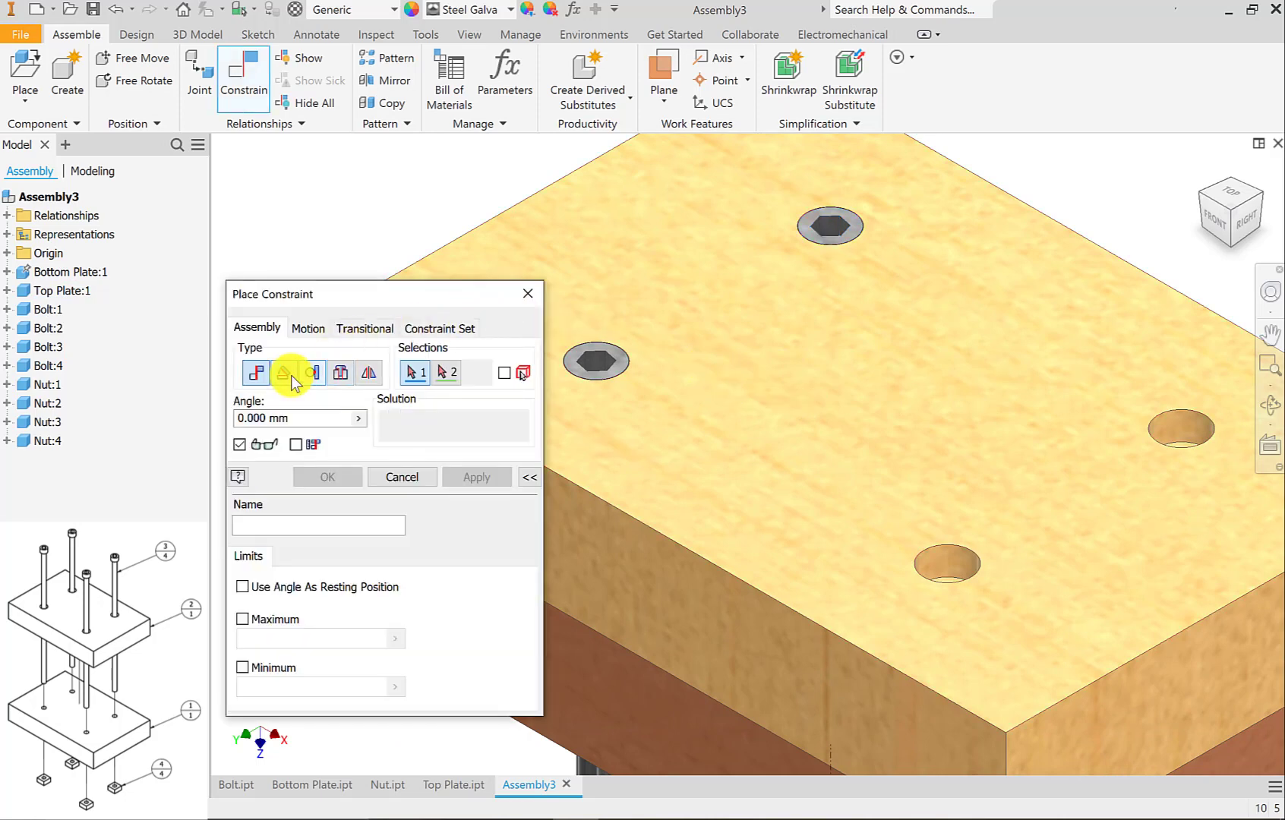
{"action": "left_click_drag", "start_coordinate": [349, 307], "coordinate": [305, 300]}
{"action": "scroll", "coordinate": [601, 363], "scroll_direction": "down", "scroll_amount": 5}
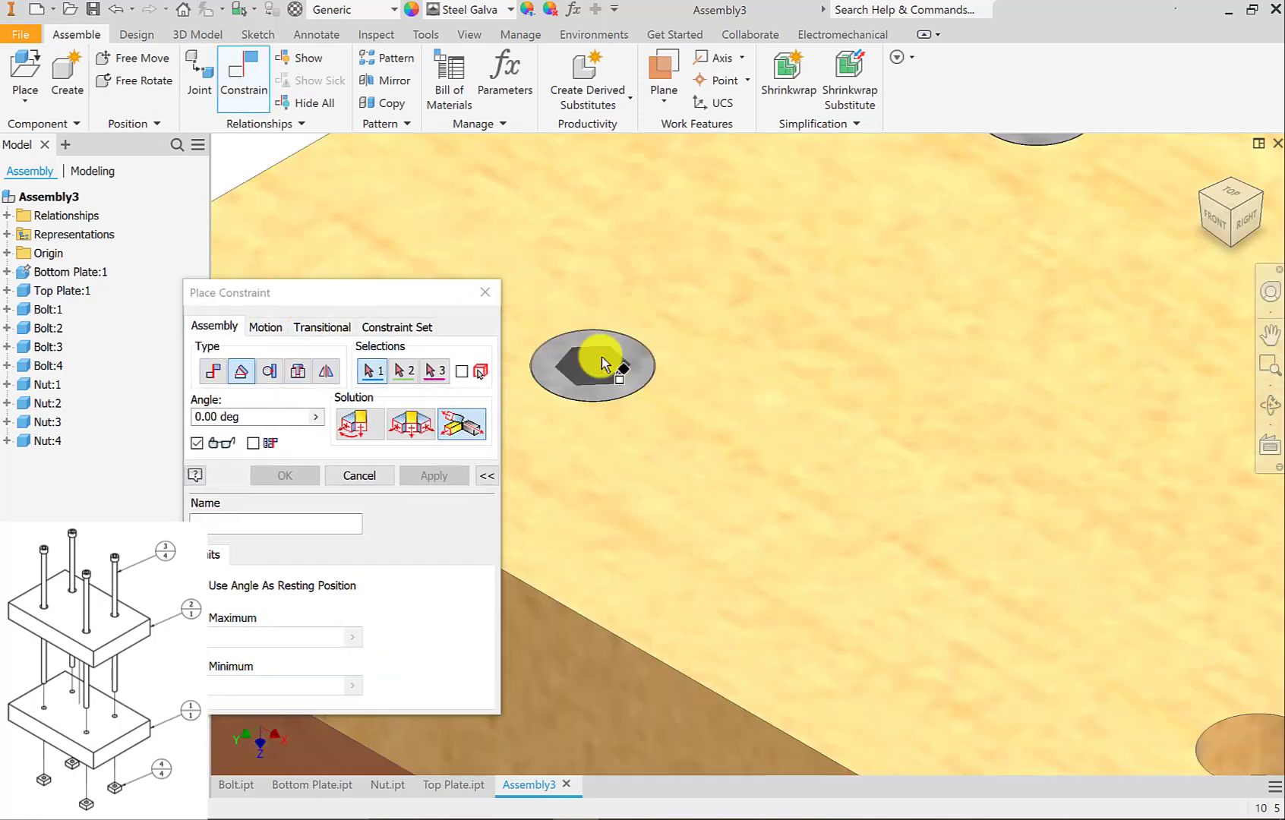
{"action": "scroll", "coordinate": [595, 373], "scroll_direction": "down", "scroll_amount": 2}
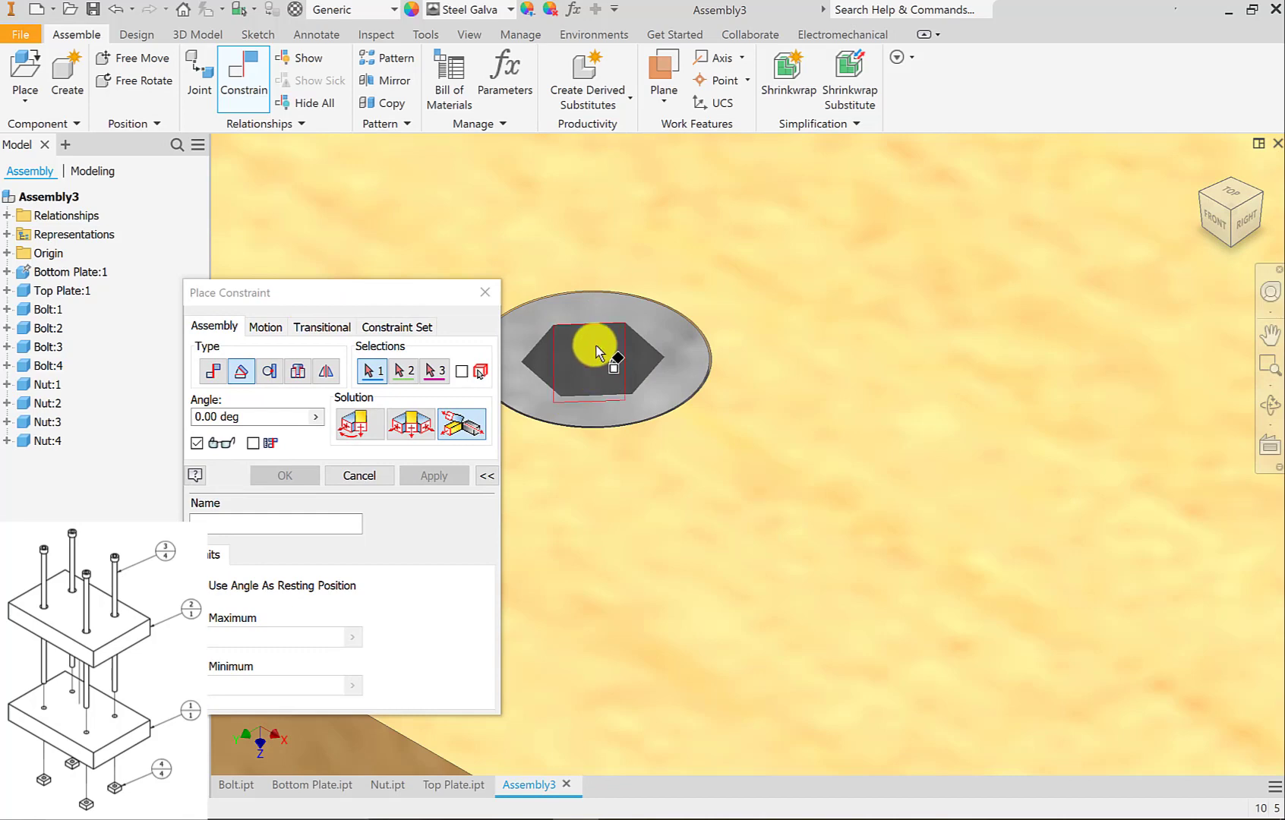
{"action": "left_click", "coordinate": [596, 351]}
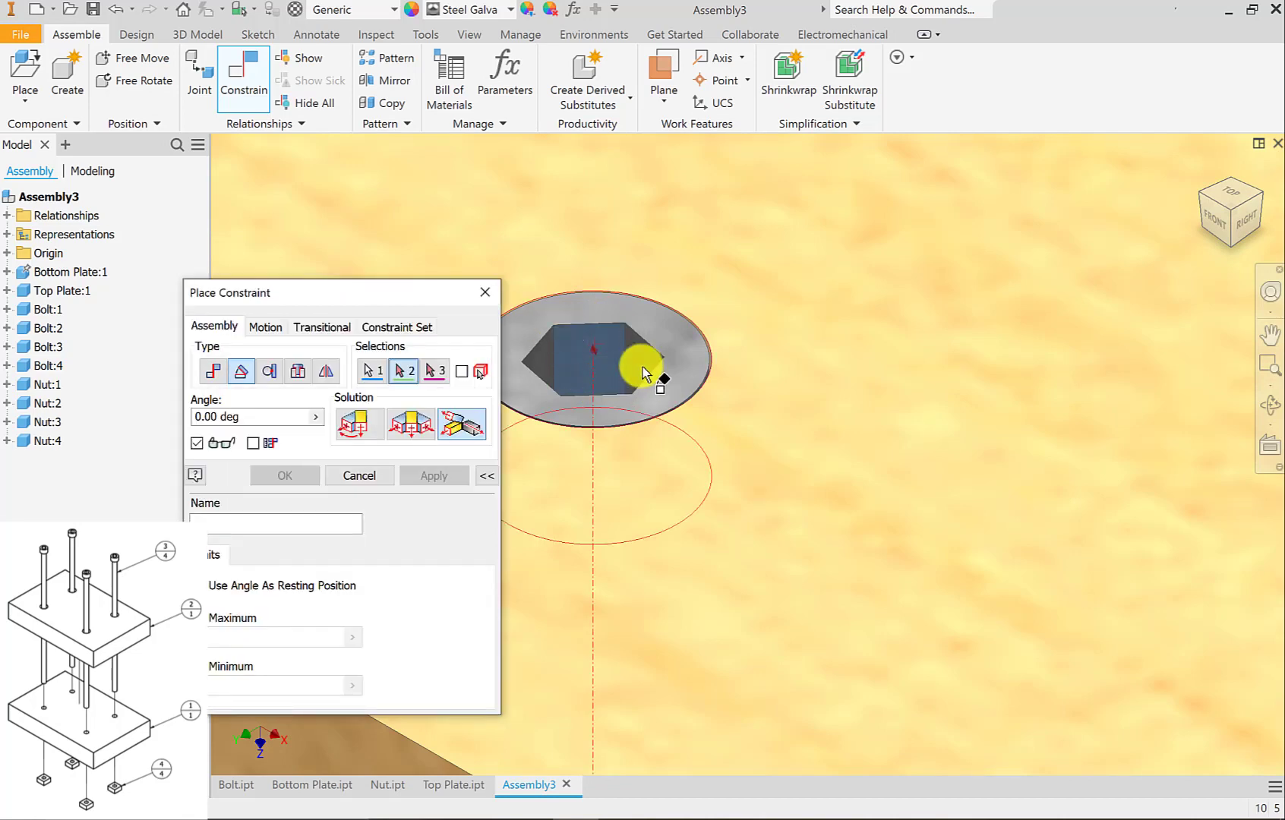
{"action": "scroll", "coordinate": [630, 372], "scroll_direction": "up", "scroll_amount": 5}
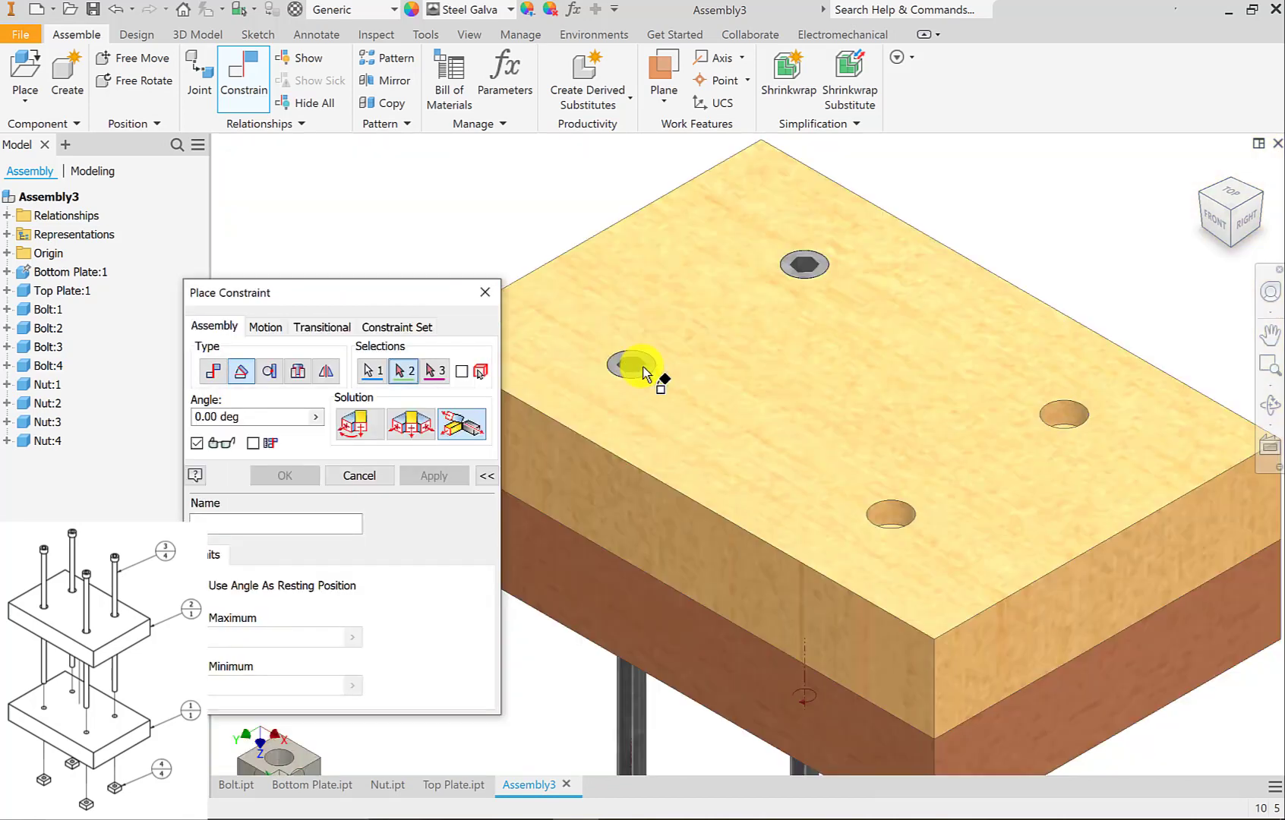
{"action": "left_click", "coordinate": [556, 478]}
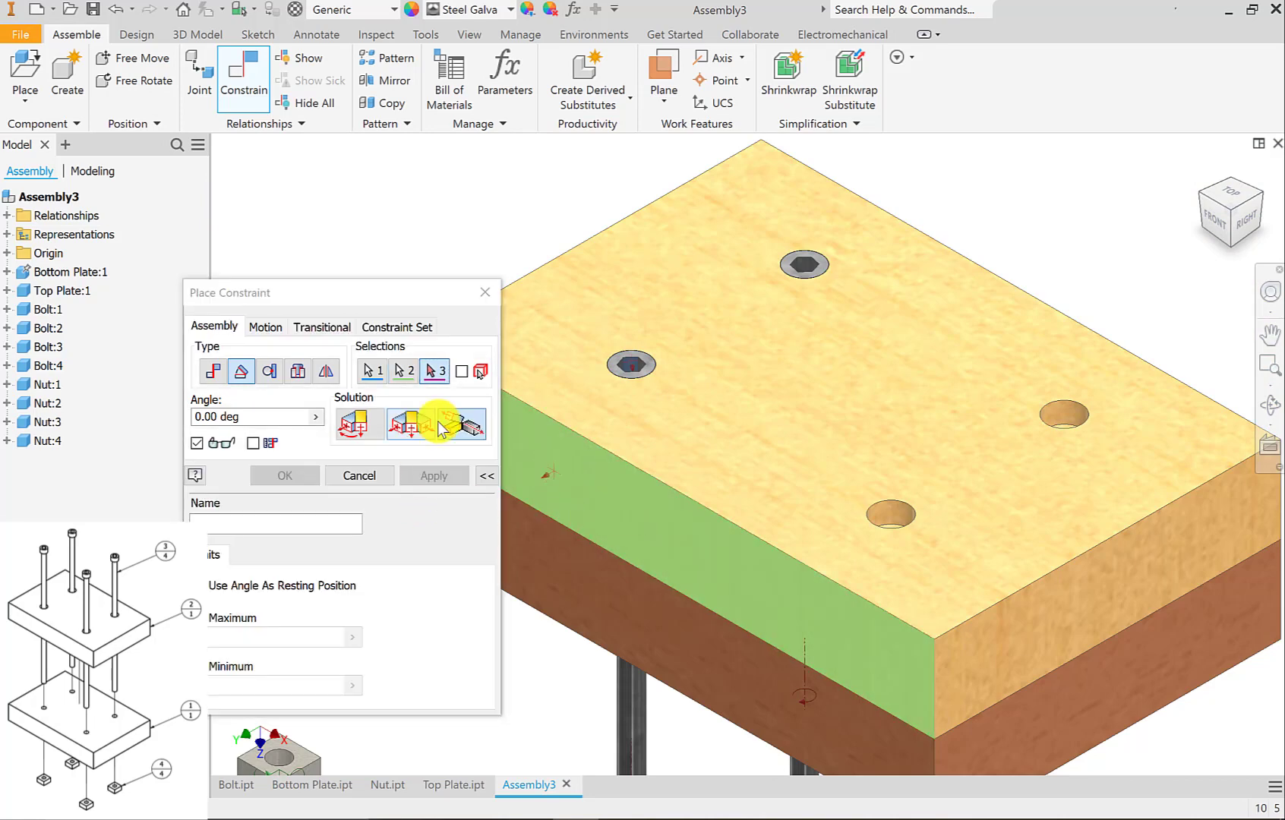
{"action": "left_click", "coordinate": [365, 418]}
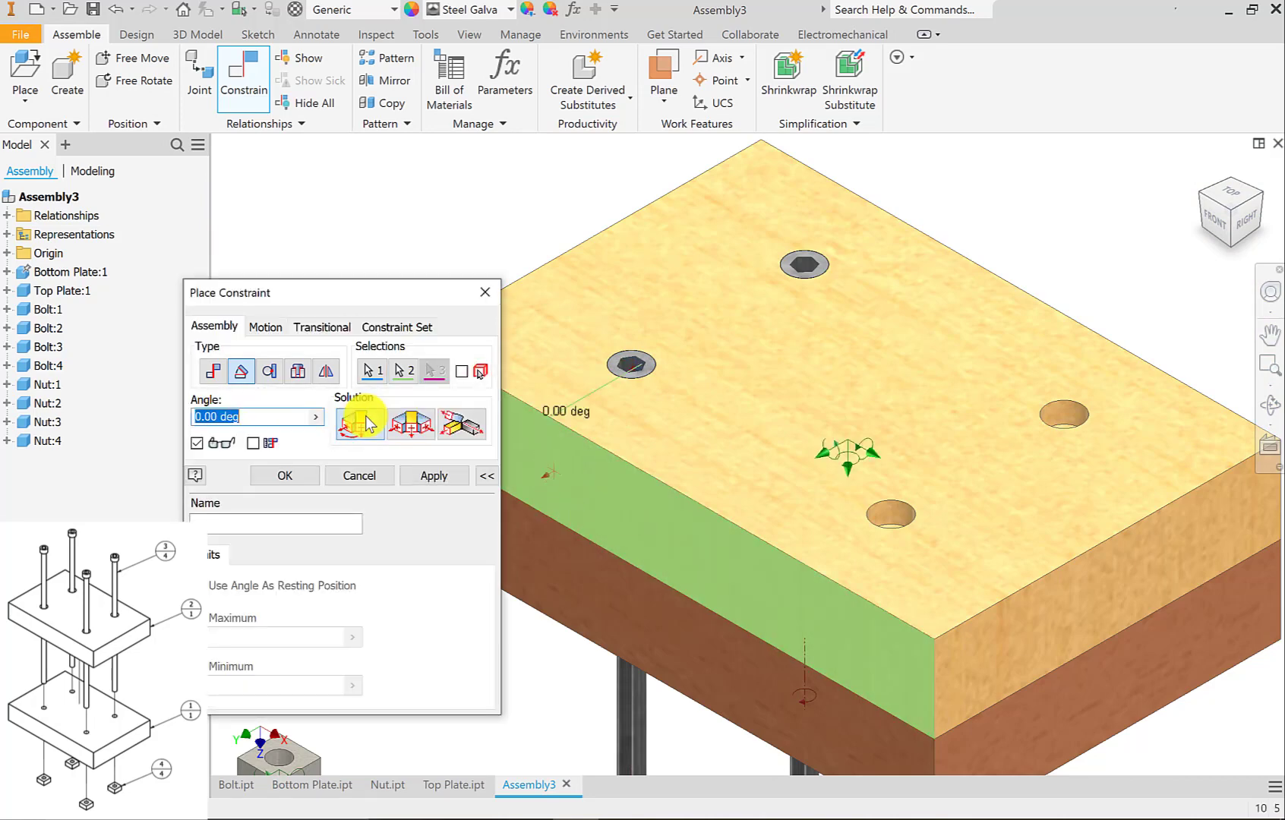
{"action": "left_click", "coordinate": [448, 477]}
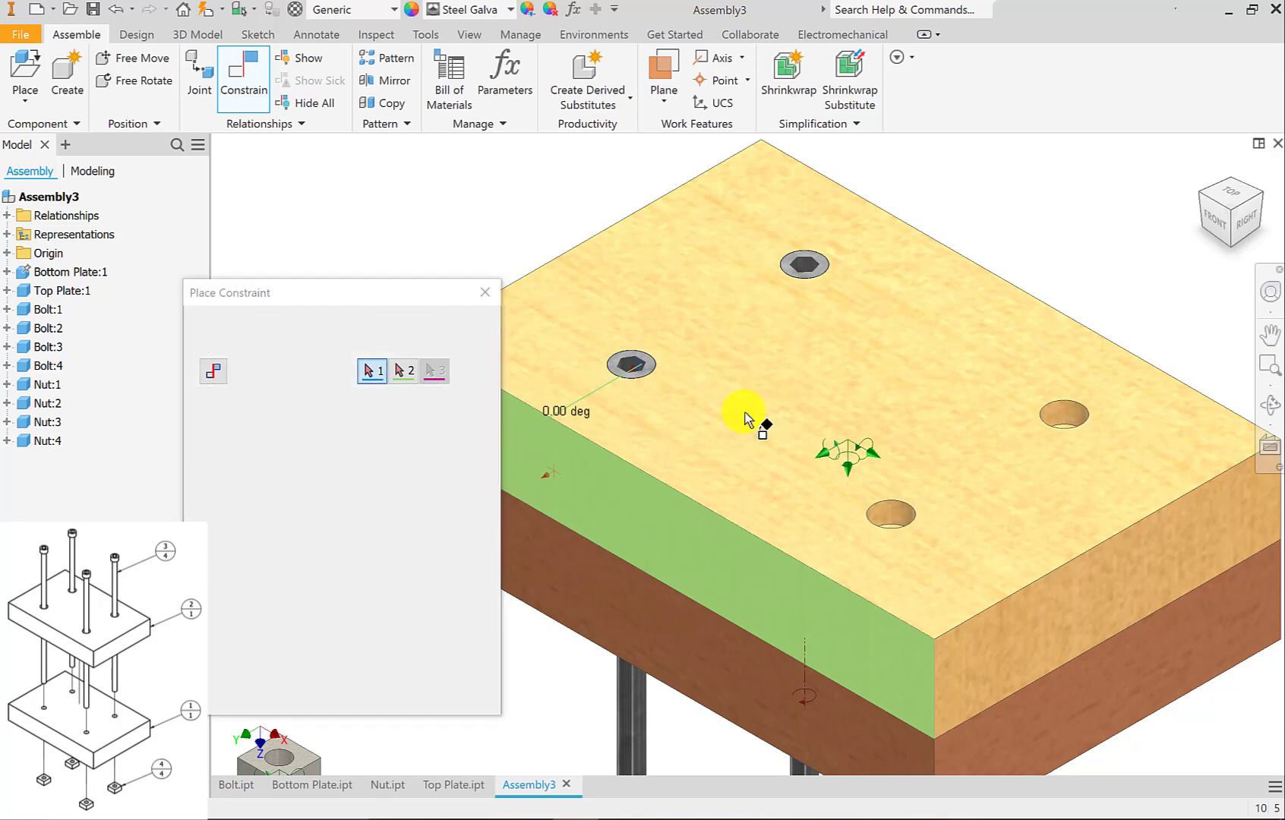
Apply a 0.00 deg directed Angle constraint between a hex socket face of Bolt:2 and the top plate's front side face.
{"action": "scroll", "coordinate": [811, 267], "scroll_direction": "up", "scroll_amount": 5}
{"action": "left_click", "coordinate": [811, 255]}
{"action": "scroll", "coordinate": [817, 278], "scroll_direction": "down", "scroll_amount": 5}
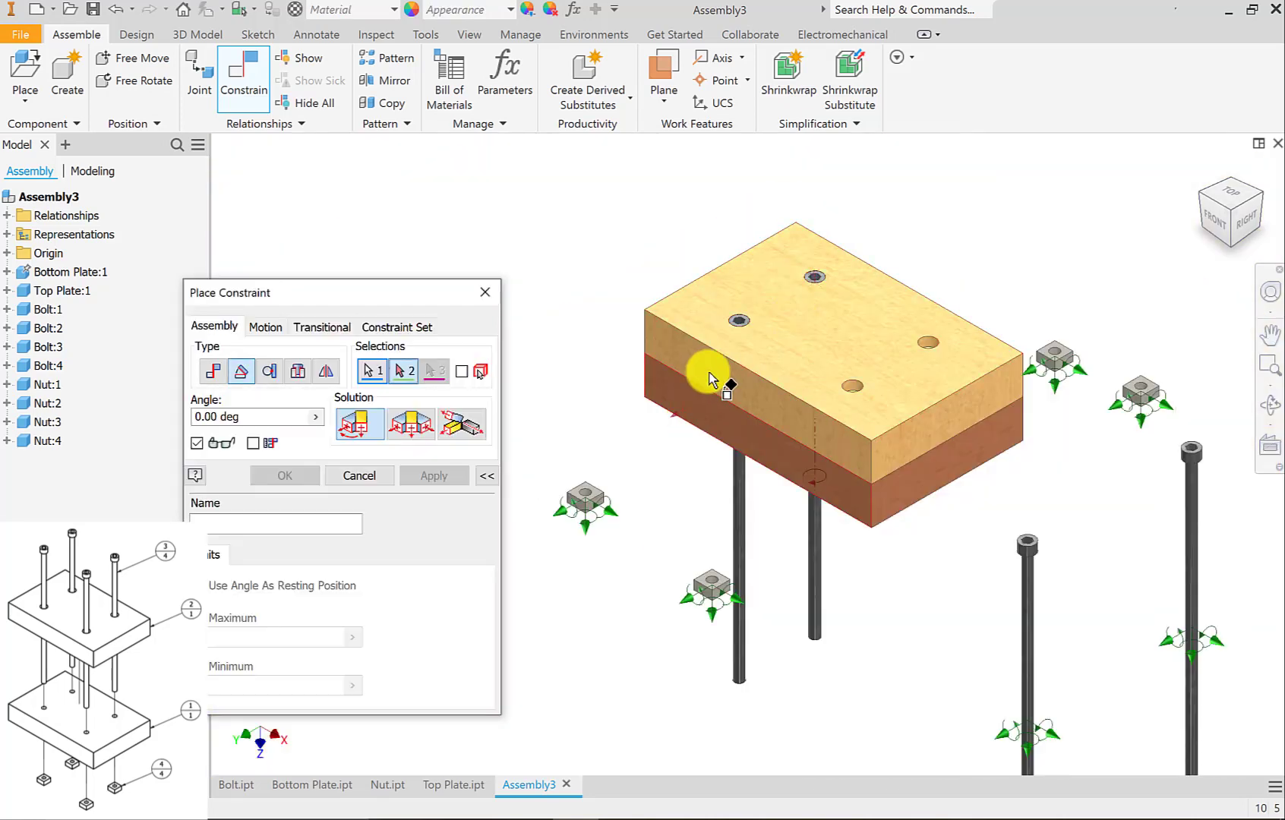
{"action": "scroll", "coordinate": [683, 368], "scroll_direction": "up", "scroll_amount": 5}
{"action": "left_click", "coordinate": [645, 372]}
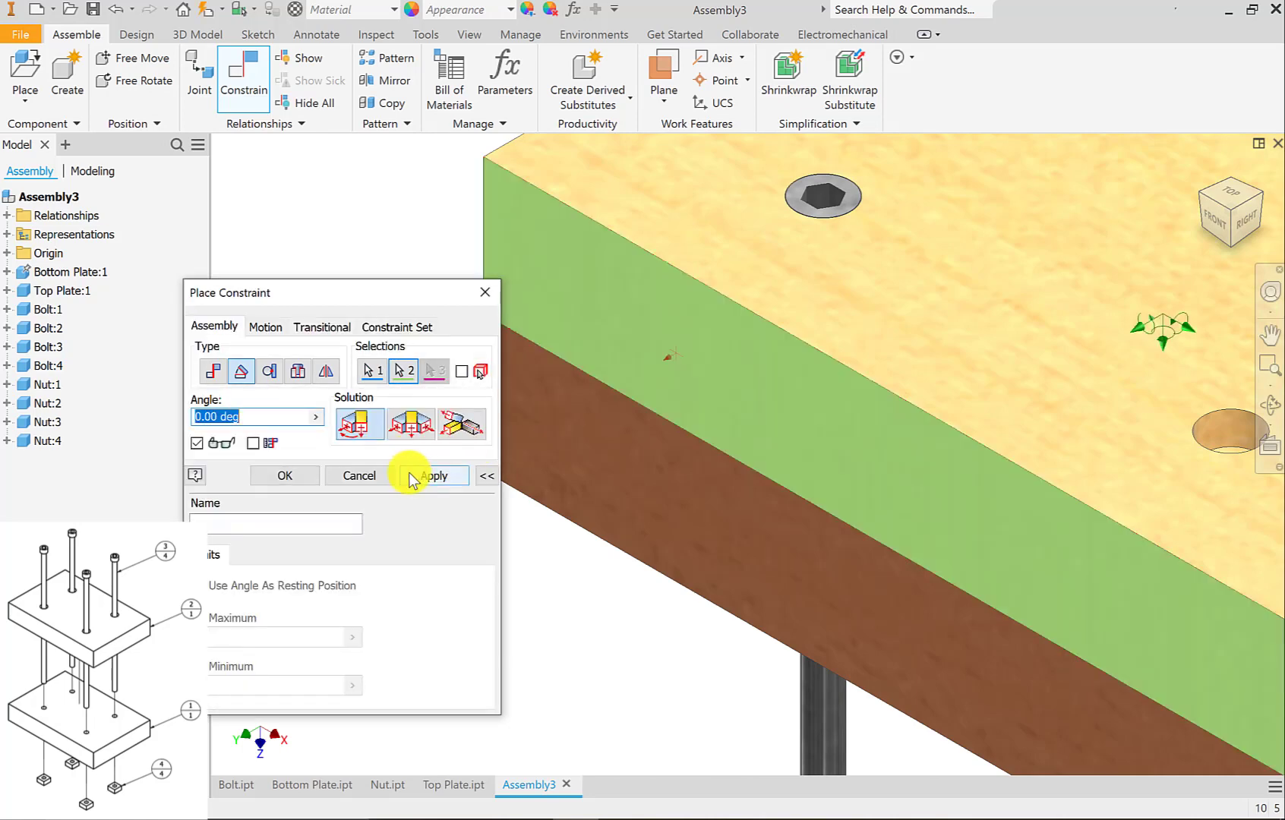
{"action": "left_click", "coordinate": [410, 475]}
{"action": "scroll", "coordinate": [823, 363], "scroll_direction": "down", "scroll_amount": 5}
{"action": "scroll", "coordinate": [718, 459], "scroll_direction": "up", "scroll_amount": 3}
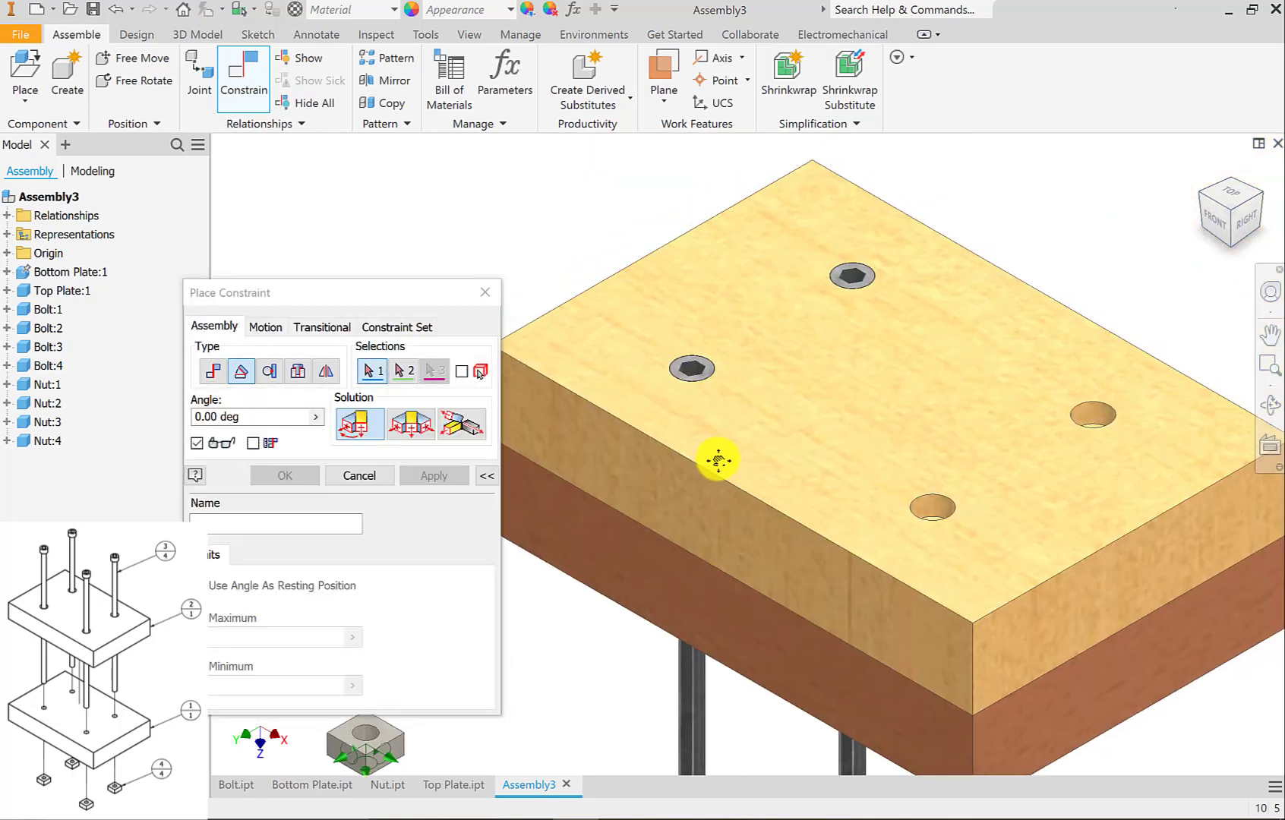
{"action": "middle_click_drag", "start_coordinate": [719, 460], "coordinate": [686, 486]}
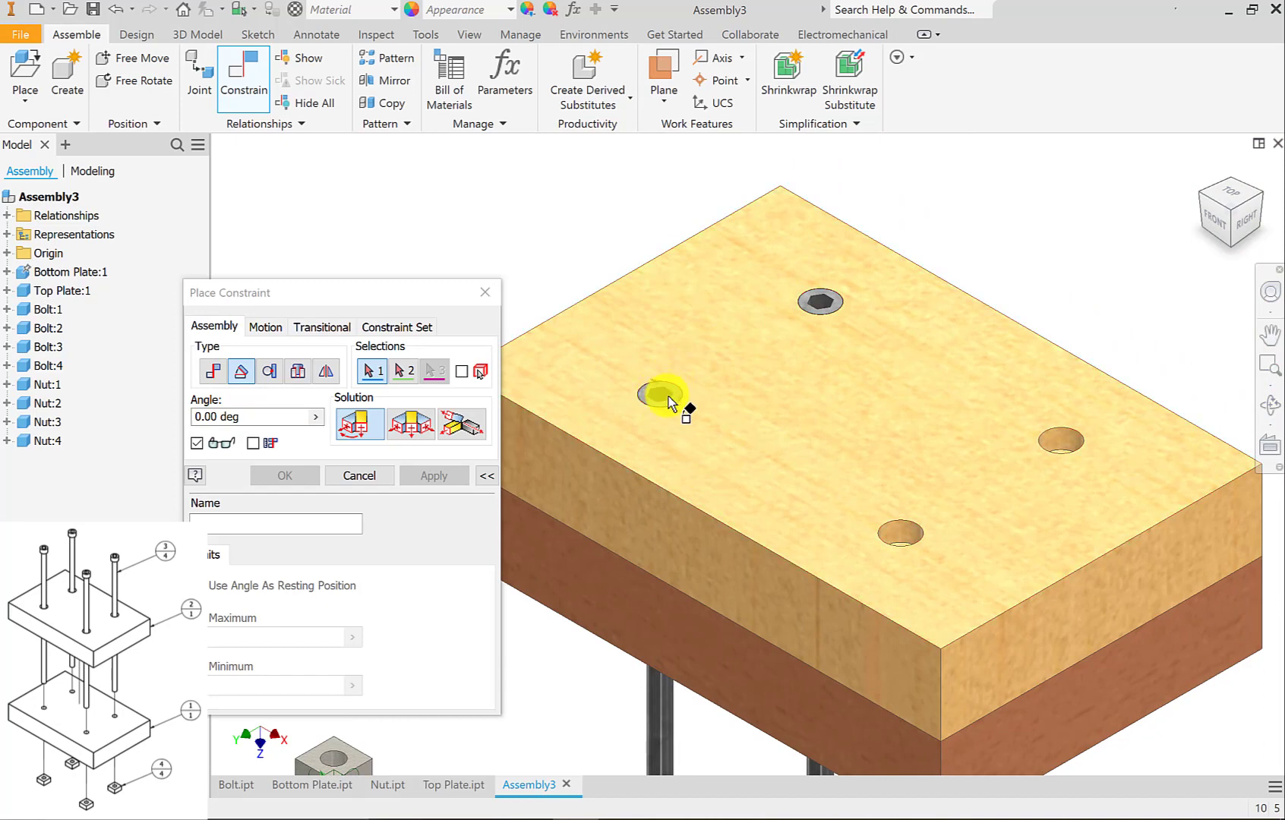
Examine the constraints and origin geometry listed under Bolt:1, and leave the Constrain command.
{"action": "scroll", "coordinate": [662, 395], "scroll_direction": "up", "scroll_amount": 3}
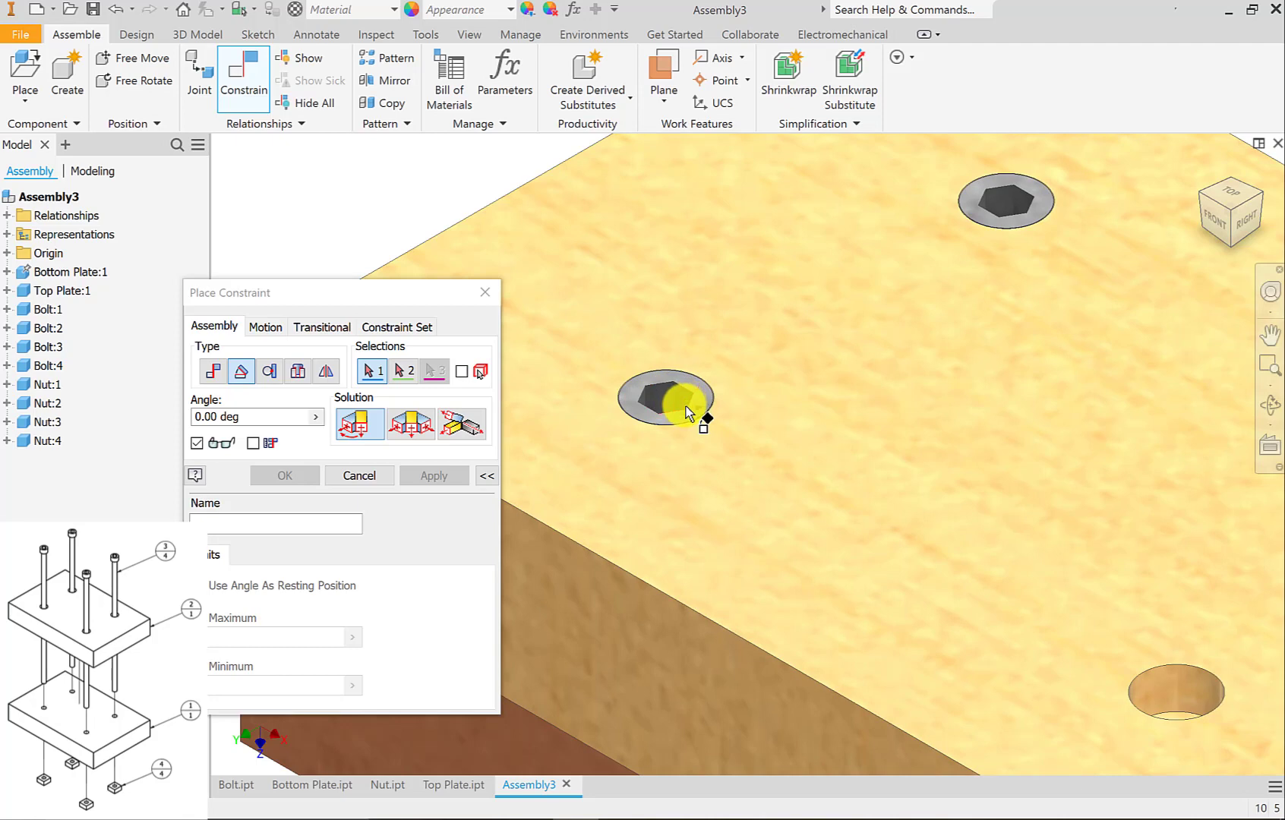
{"action": "left_click", "coordinate": [7, 310]}
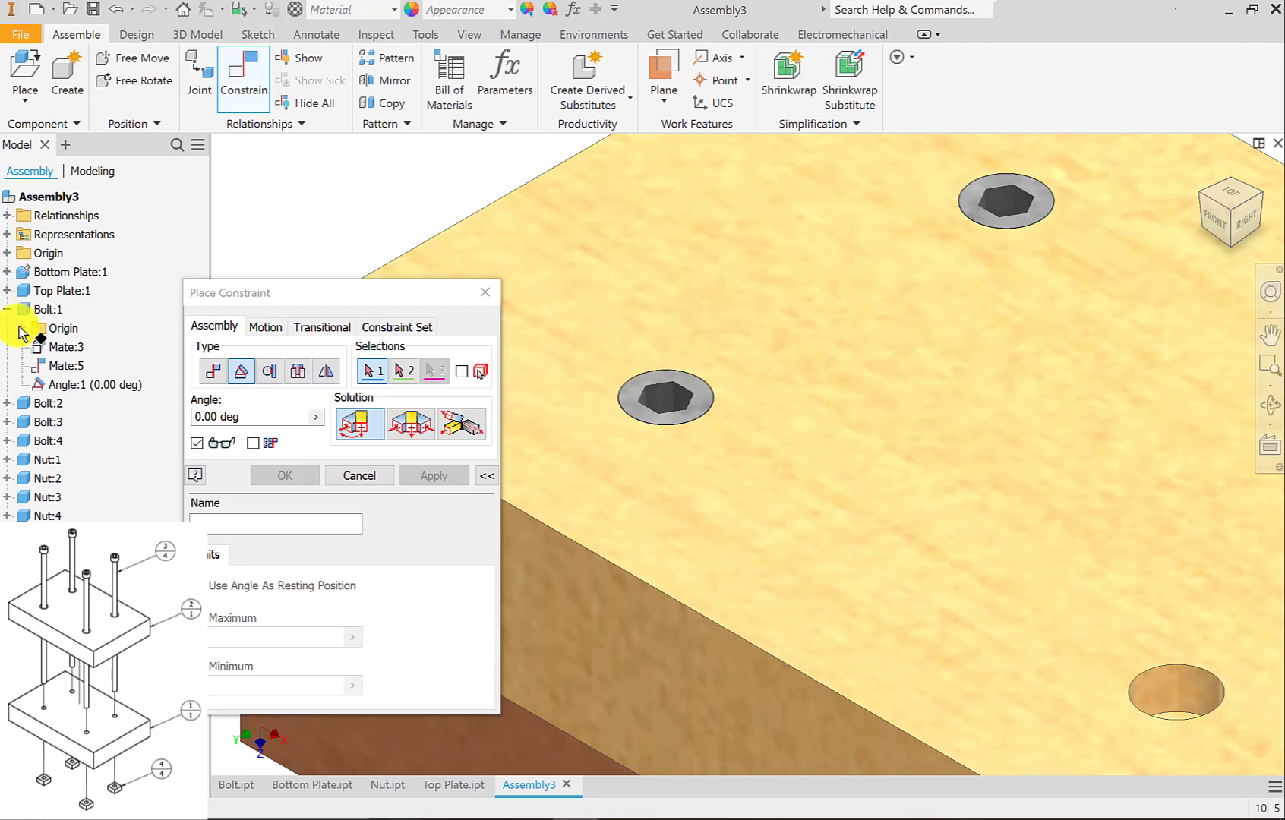
{"action": "left_click", "coordinate": [22, 328]}
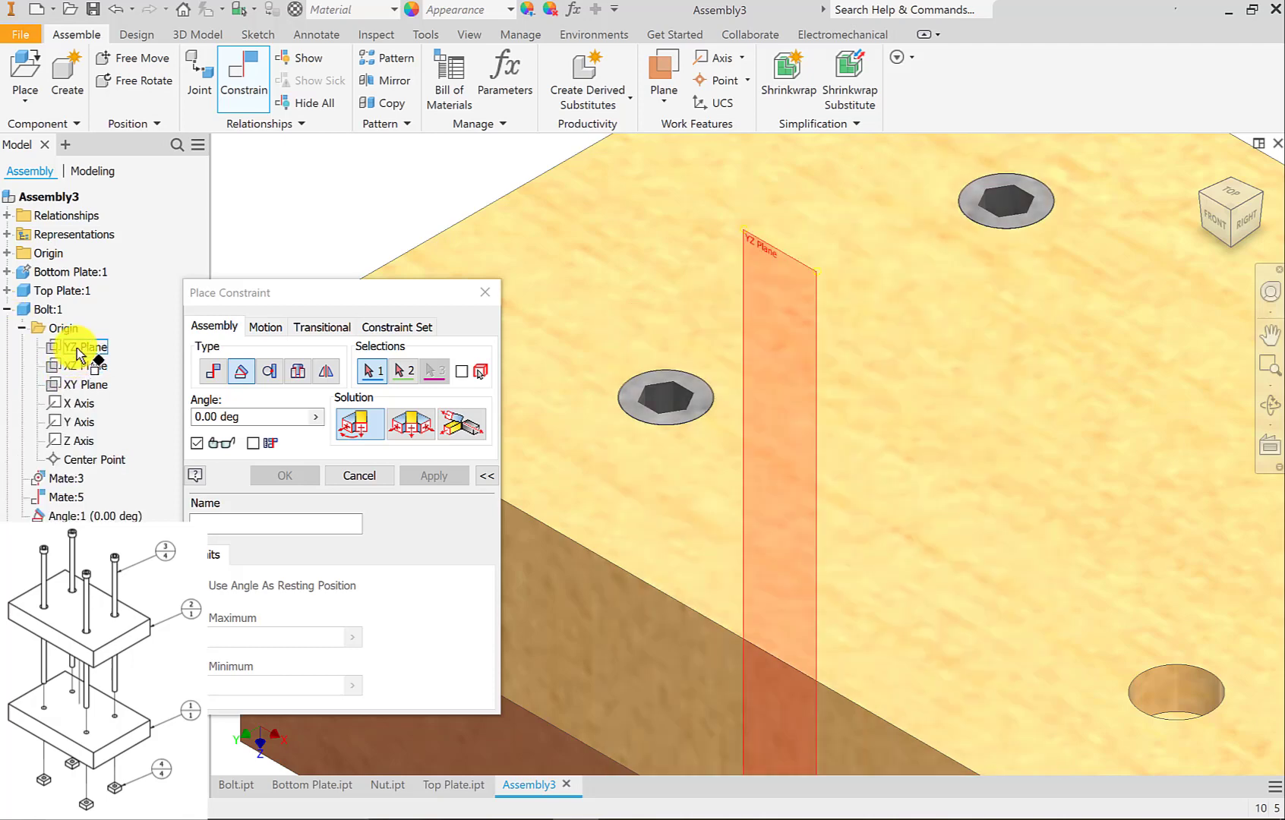
{"action": "left_click", "coordinate": [7, 309]}
{"action": "left_click", "coordinate": [362, 475]}
Apply a 0.000 mm Insert constraint with locked rotation between Bolt:3's under-head edge and the counterbore floor edge of the top plate's front hole.
{"action": "scroll", "coordinate": [442, 505], "scroll_direction": "up", "scroll_amount": 6}
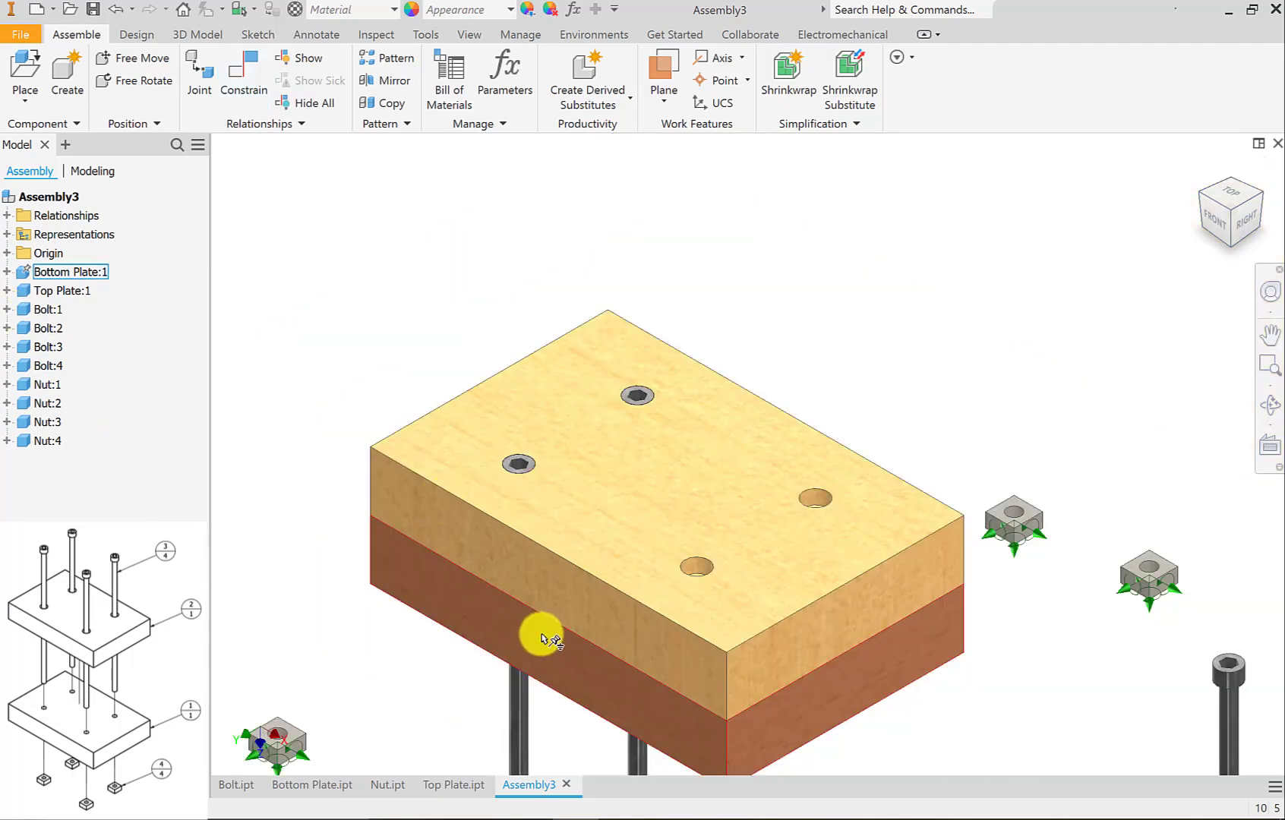
{"action": "middle_click_drag", "start_coordinate": [526, 476], "coordinate": [524, 461]}
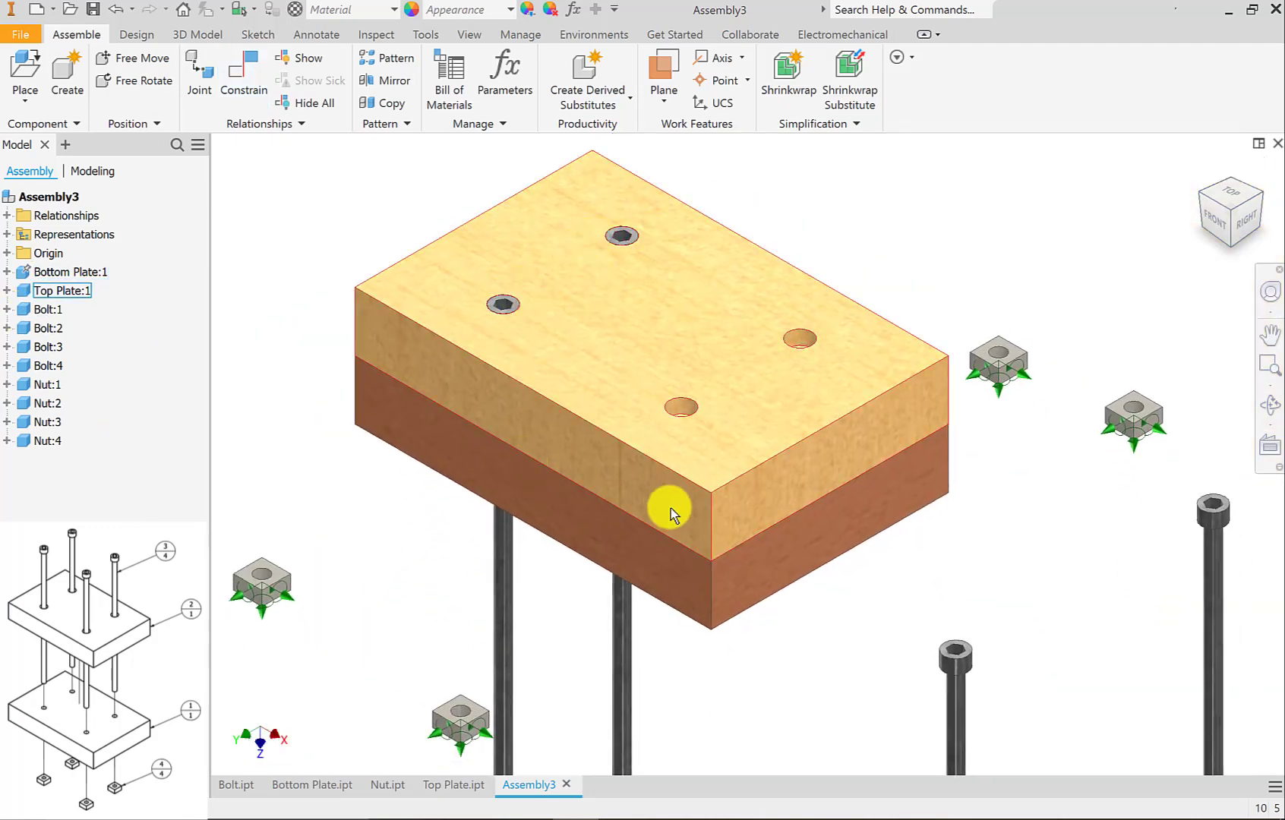
{"action": "middle_click_drag", "start_coordinate": [853, 560], "coordinate": [754, 459]}
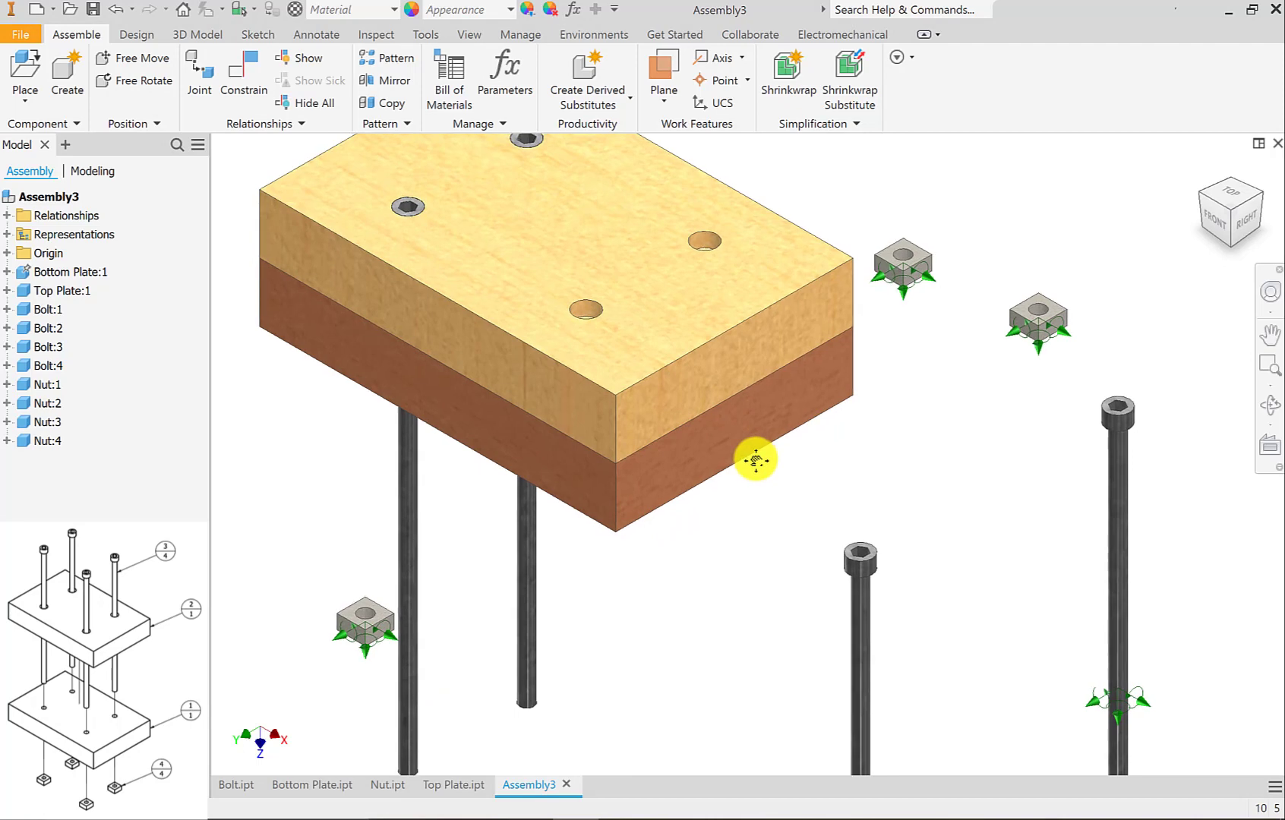
{"action": "scroll", "coordinate": [756, 455], "scroll_direction": "up", "scroll_amount": 2}
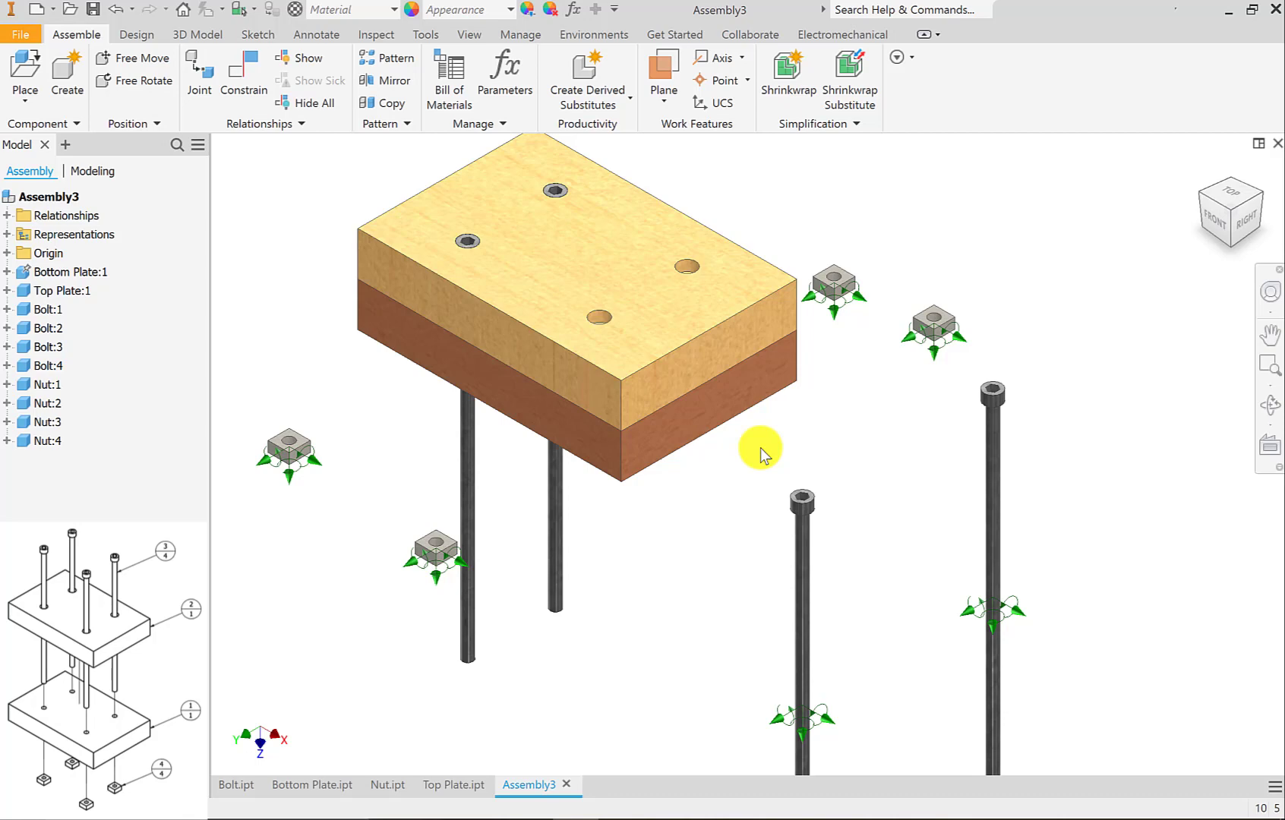
{"action": "key", "text": "c"}
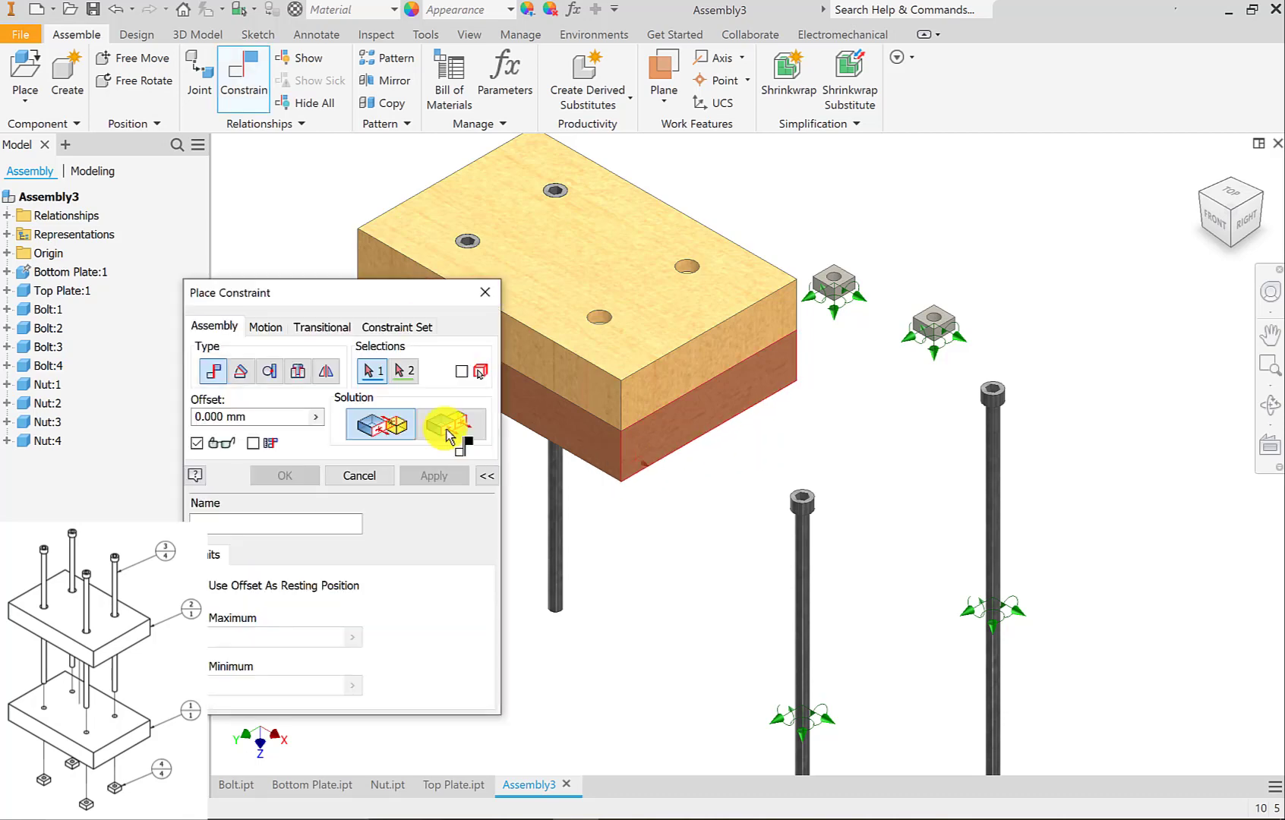
{"action": "left_click", "coordinate": [298, 373]}
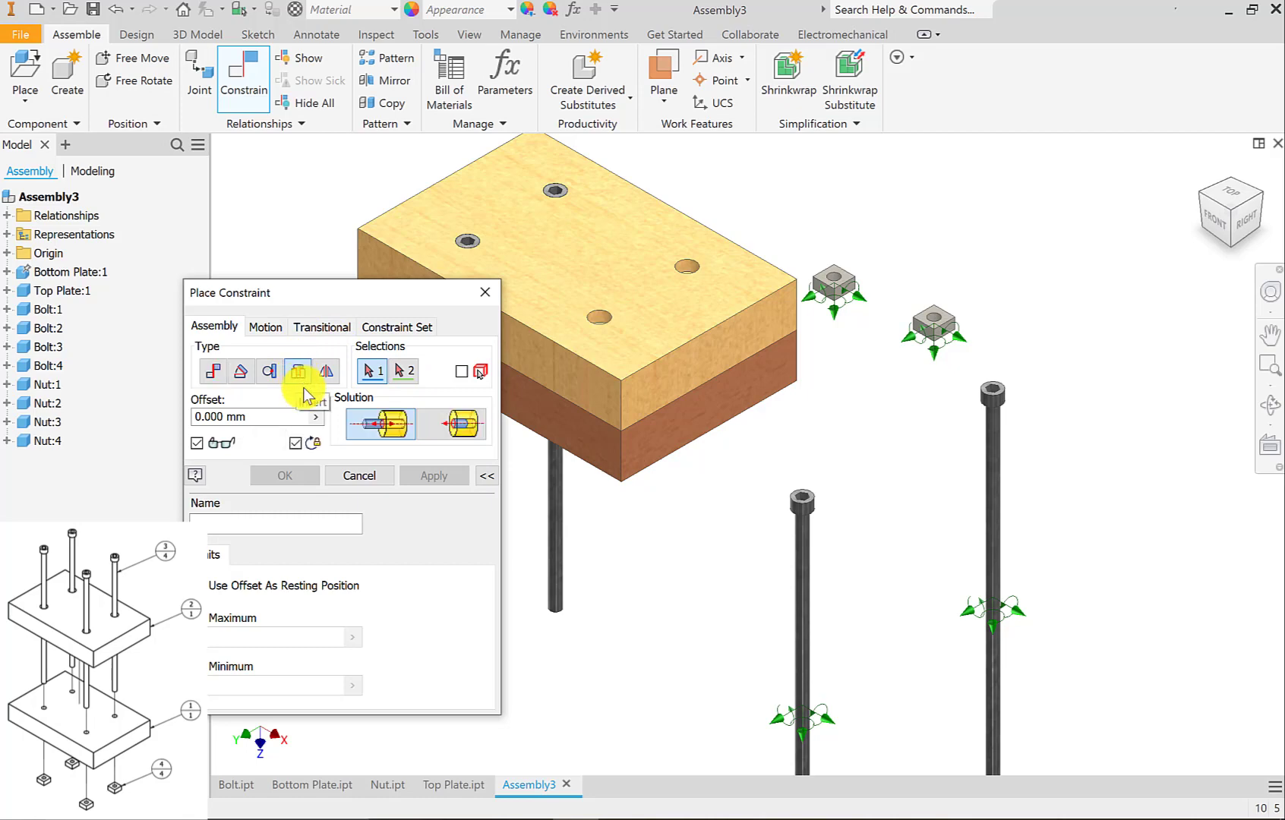
{"action": "scroll", "coordinate": [820, 526], "scroll_direction": "up", "scroll_amount": 5}
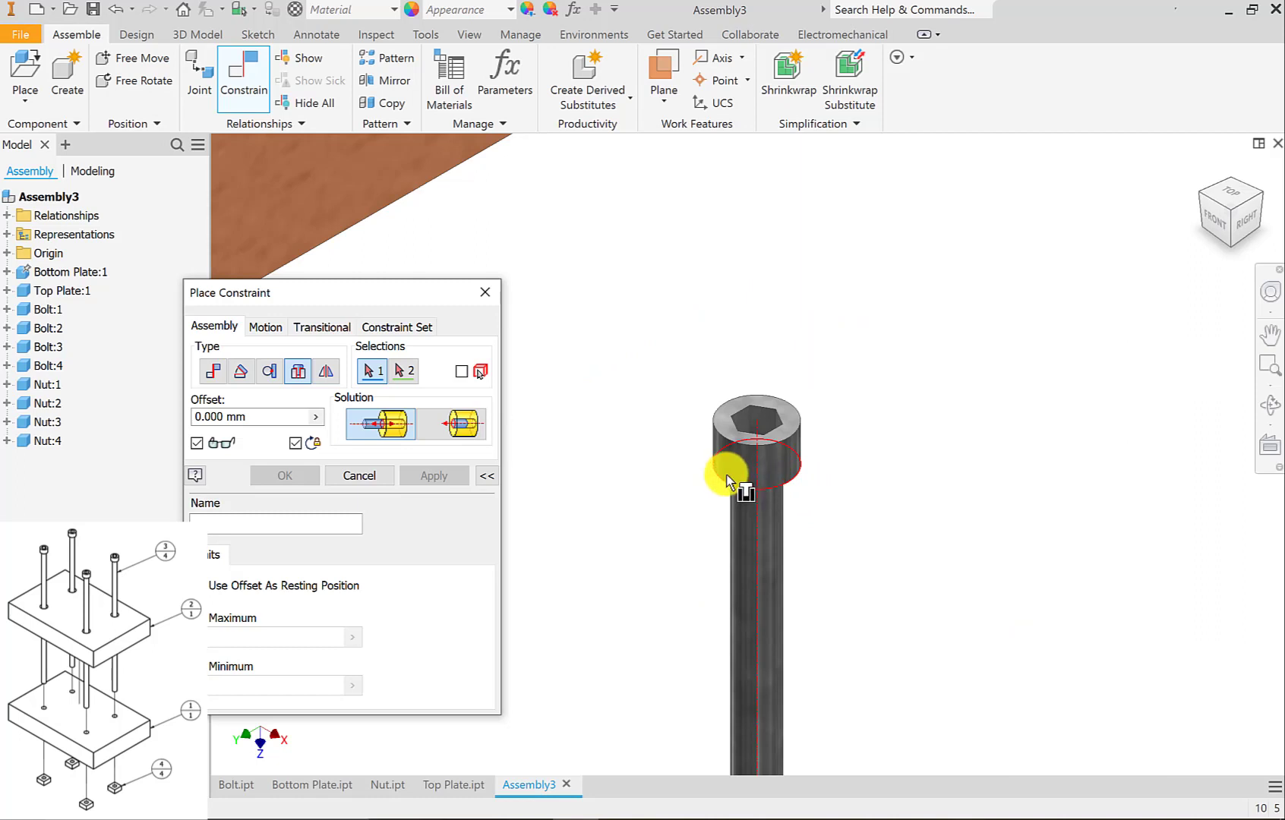
{"action": "left_click", "coordinate": [777, 492]}
{"action": "scroll", "coordinate": [873, 518], "scroll_direction": "down", "scroll_amount": 2}
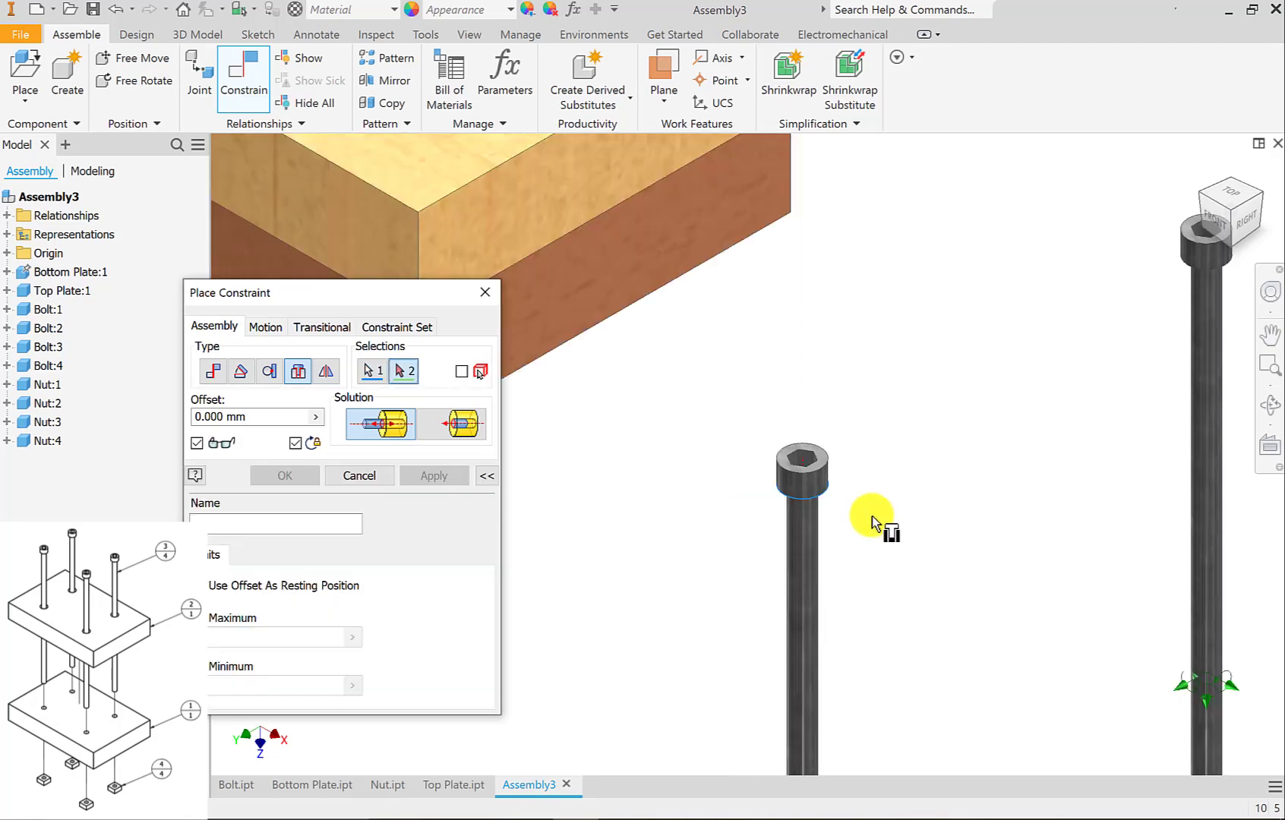
{"action": "scroll", "coordinate": [871, 515], "scroll_direction": "down", "scroll_amount": 3}
{"action": "scroll", "coordinate": [708, 372], "scroll_direction": "up", "scroll_amount": 4}
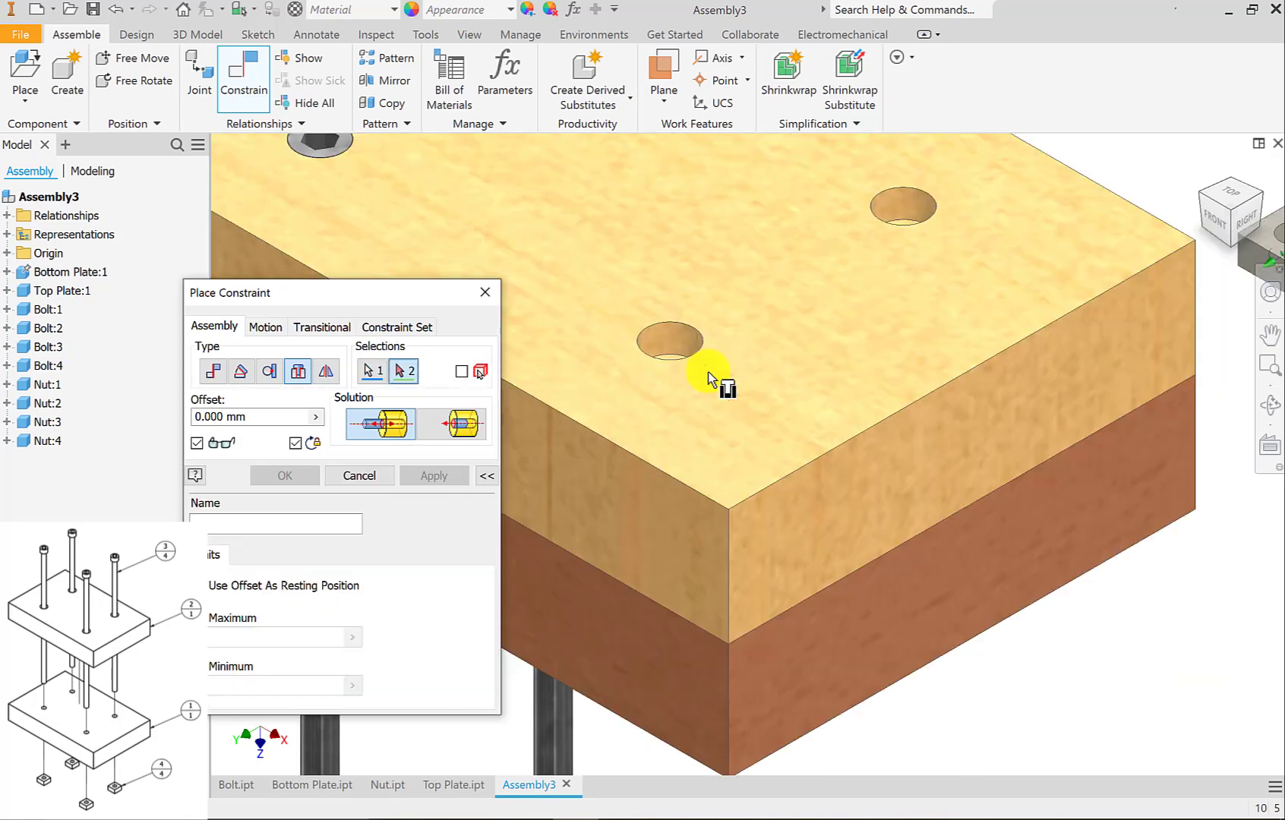
{"action": "left_click", "coordinate": [673, 394]}
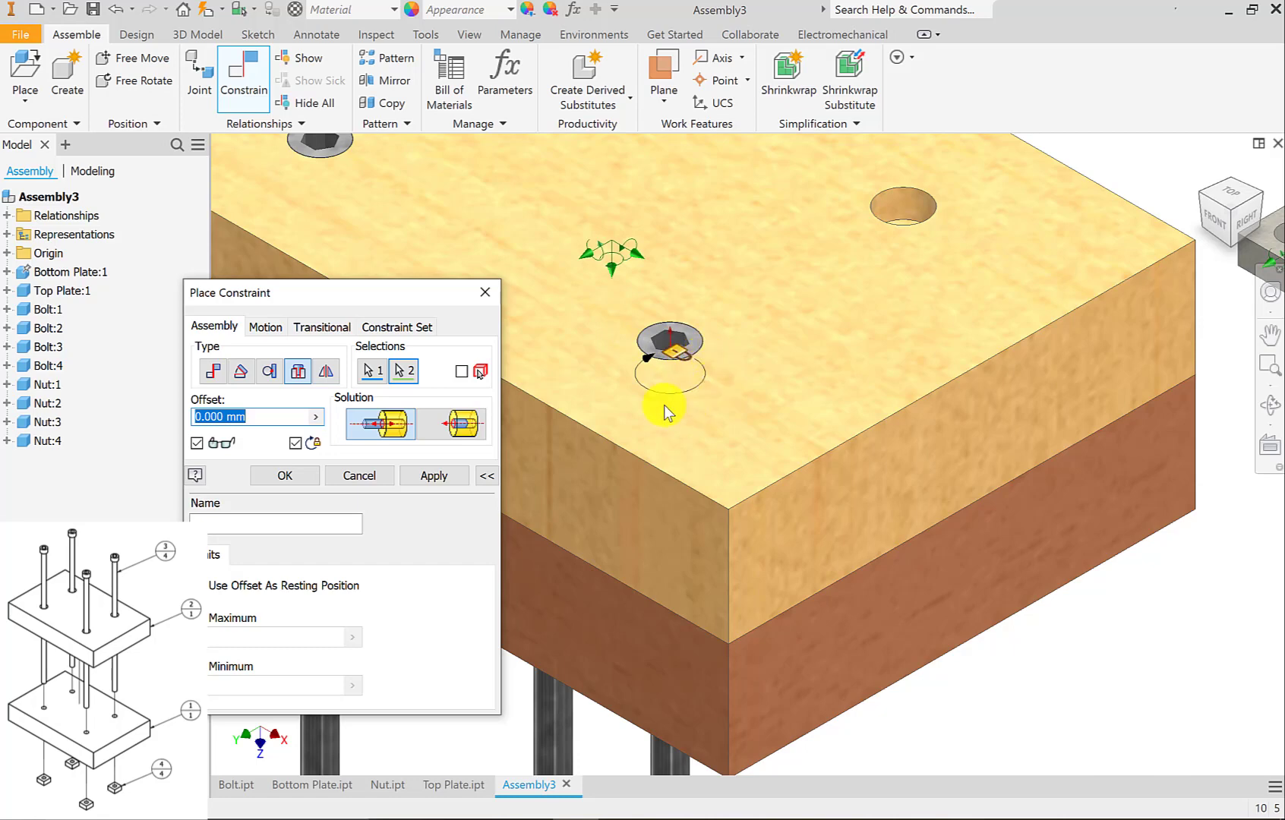
{"action": "left_click", "coordinate": [297, 444]}
{"action": "left_click", "coordinate": [432, 476]}
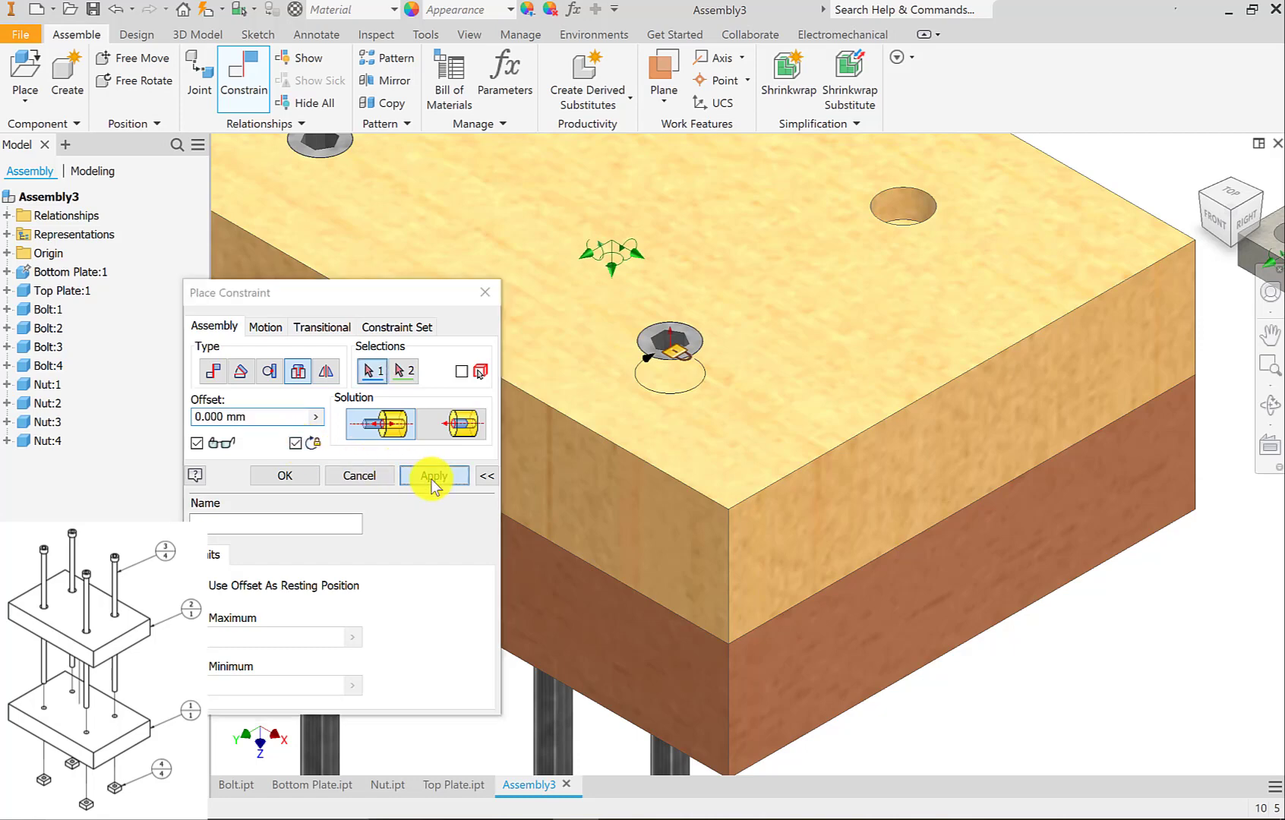
Insert Bolt:4 into the top plate's remaining right hole at 0.000 mm offset with locked rotation, and leave the Constrain command.
{"action": "scroll", "coordinate": [898, 473], "scroll_direction": "down", "scroll_amount": 3}
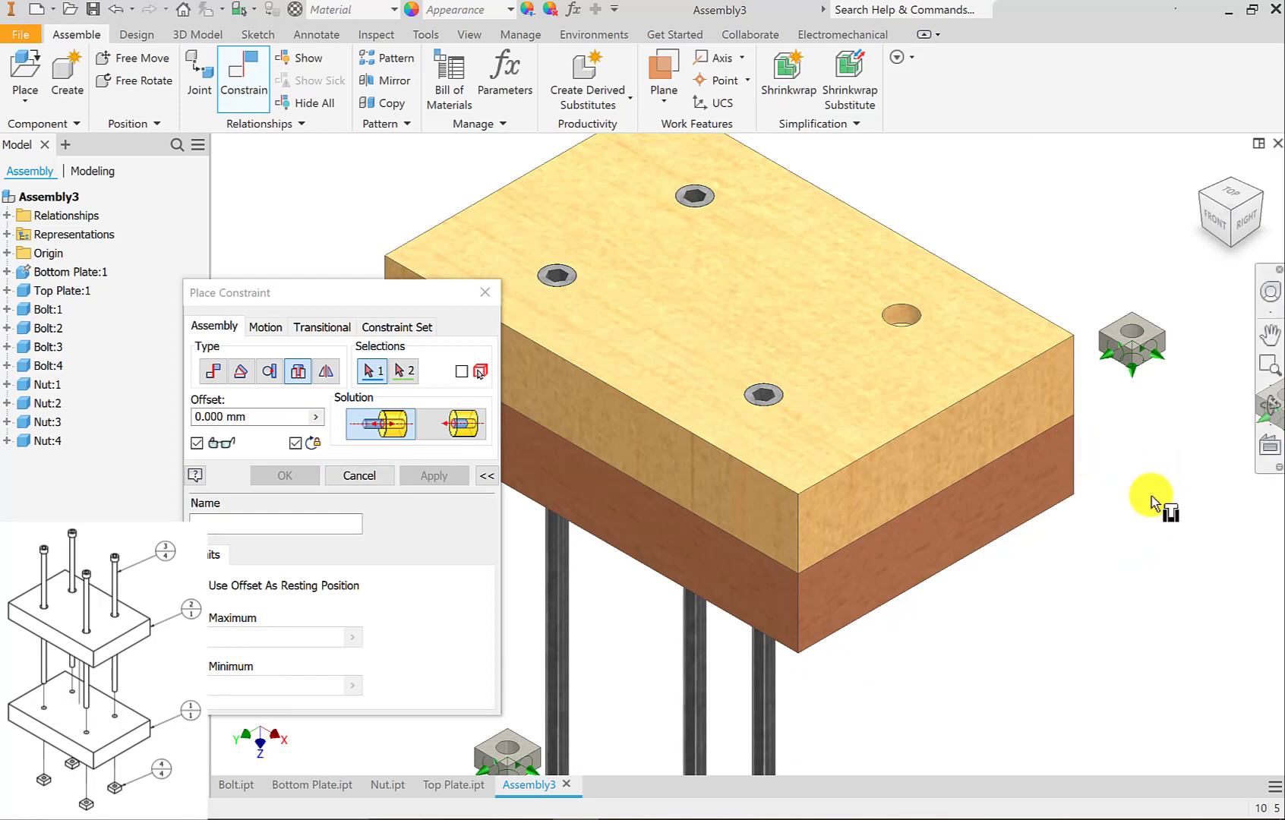
{"action": "middle_click_drag", "start_coordinate": [1122, 498], "coordinate": [809, 467]}
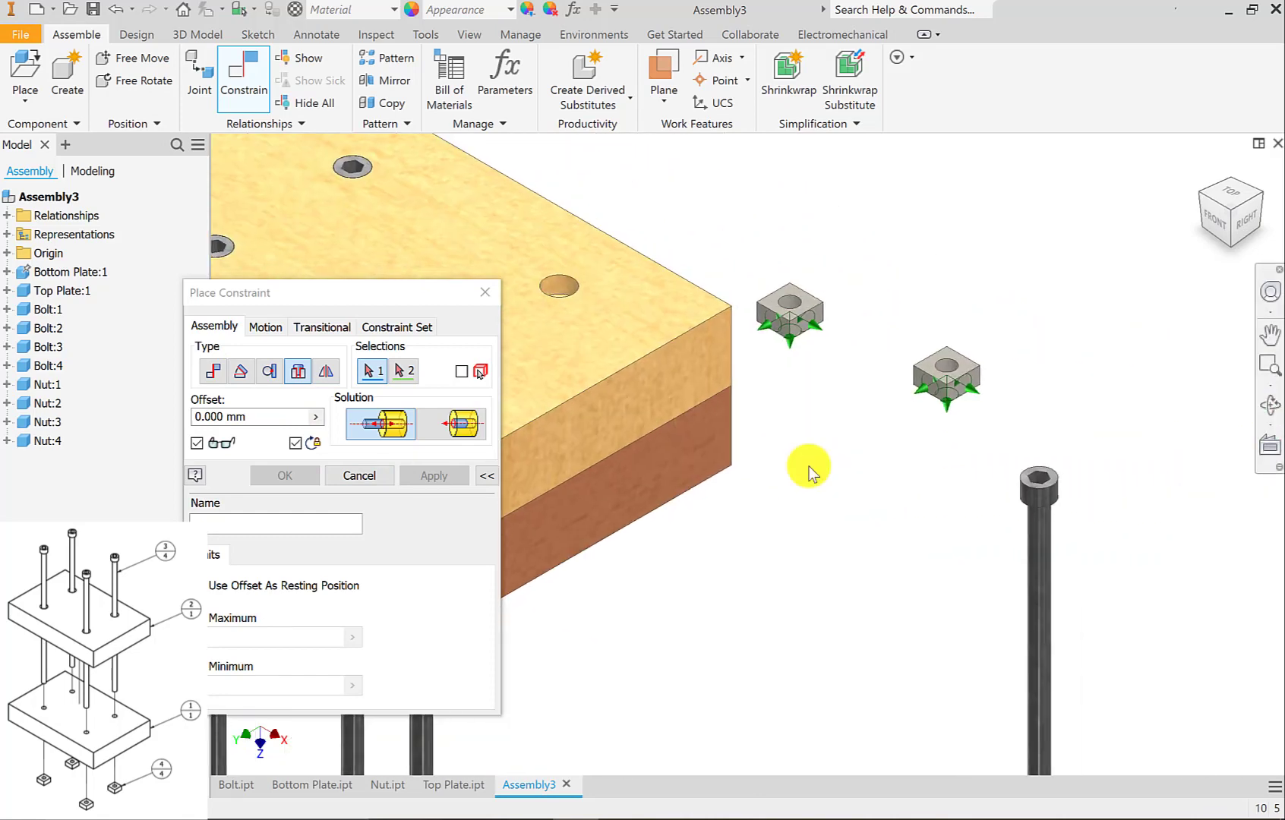
{"action": "scroll", "coordinate": [809, 467], "scroll_direction": "up", "scroll_amount": 3}
{"action": "scroll", "coordinate": [1014, 502], "scroll_direction": "down", "scroll_amount": 3}
{"action": "middle_click_drag", "start_coordinate": [1014, 503], "coordinate": [786, 457]}
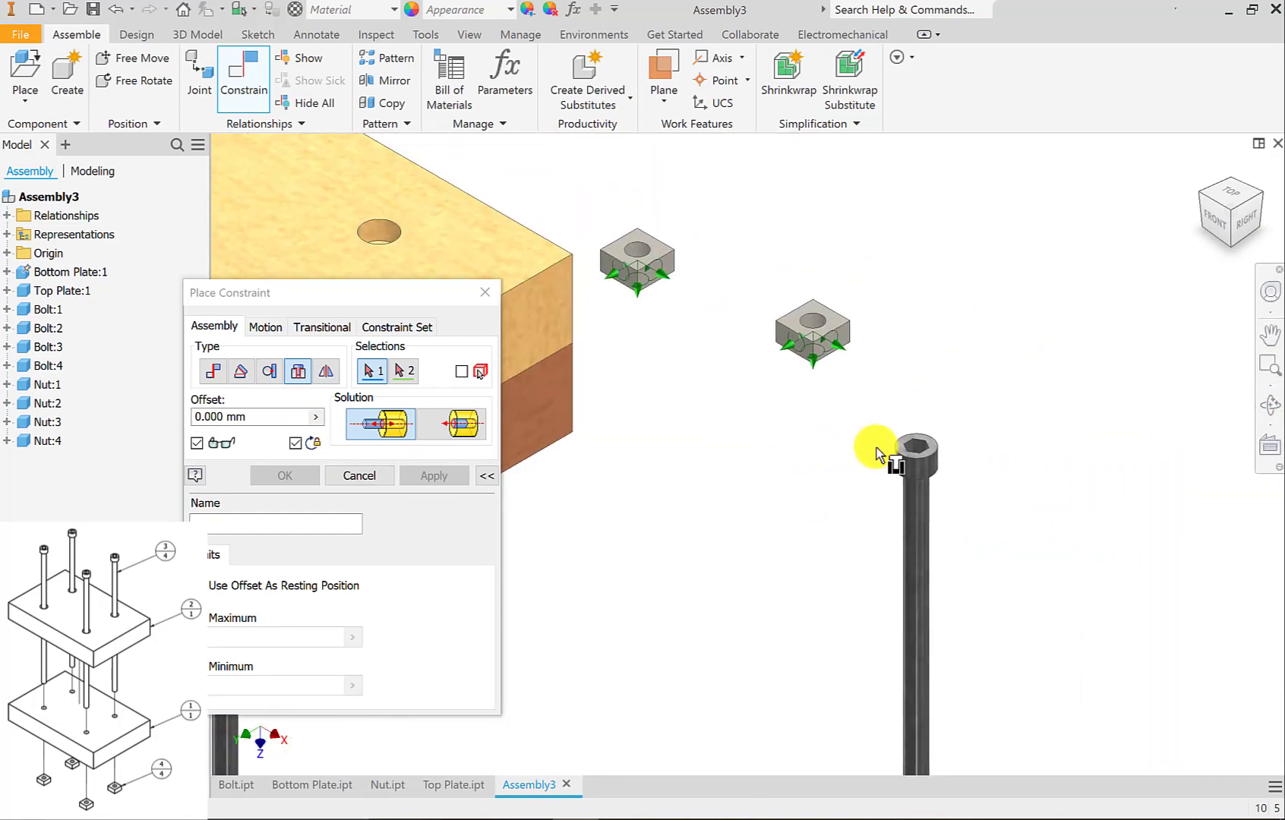
{"action": "scroll", "coordinate": [917, 478], "scroll_direction": "up", "scroll_amount": 3}
{"action": "left_click", "coordinate": [938, 489]}
{"action": "scroll", "coordinate": [938, 489], "scroll_direction": "down", "scroll_amount": 4}
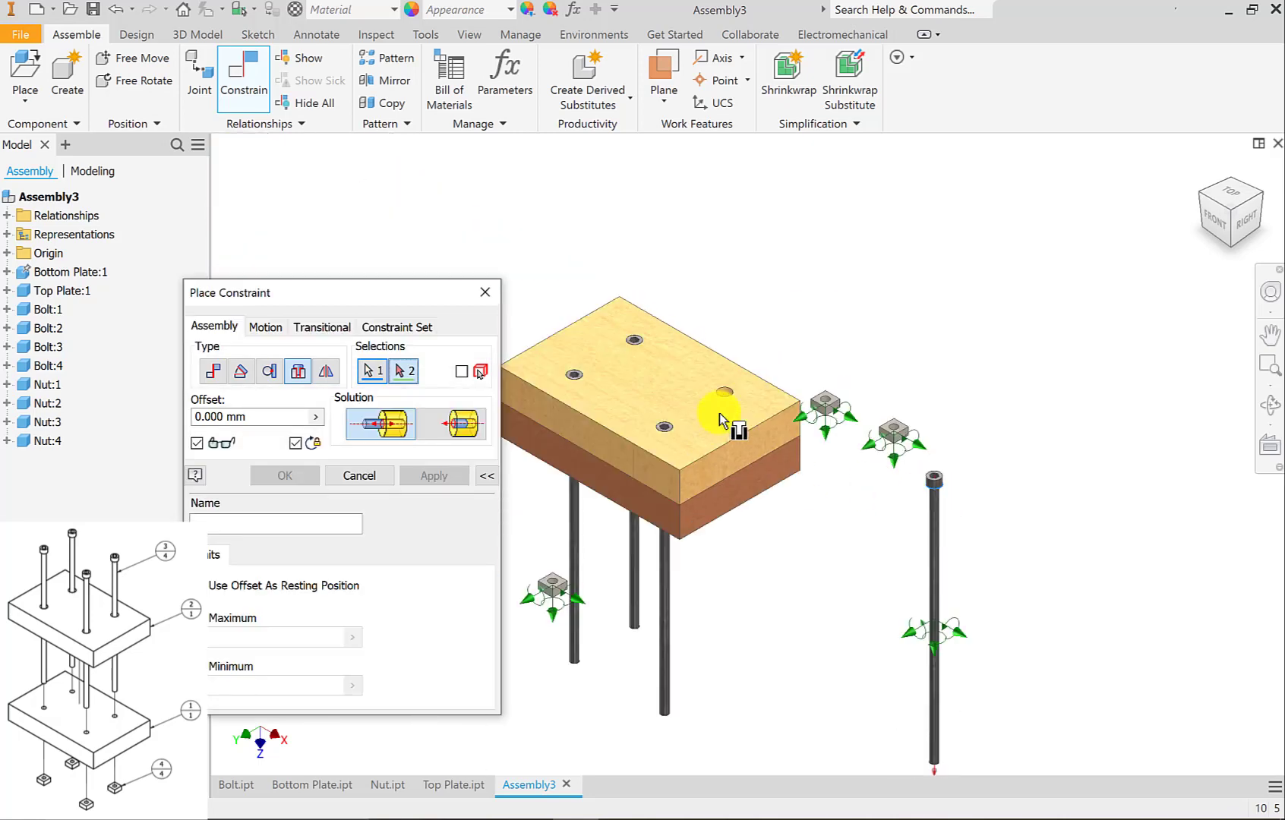
{"action": "scroll", "coordinate": [731, 425], "scroll_direction": "up", "scroll_amount": 5}
{"action": "left_click", "coordinate": [706, 428]}
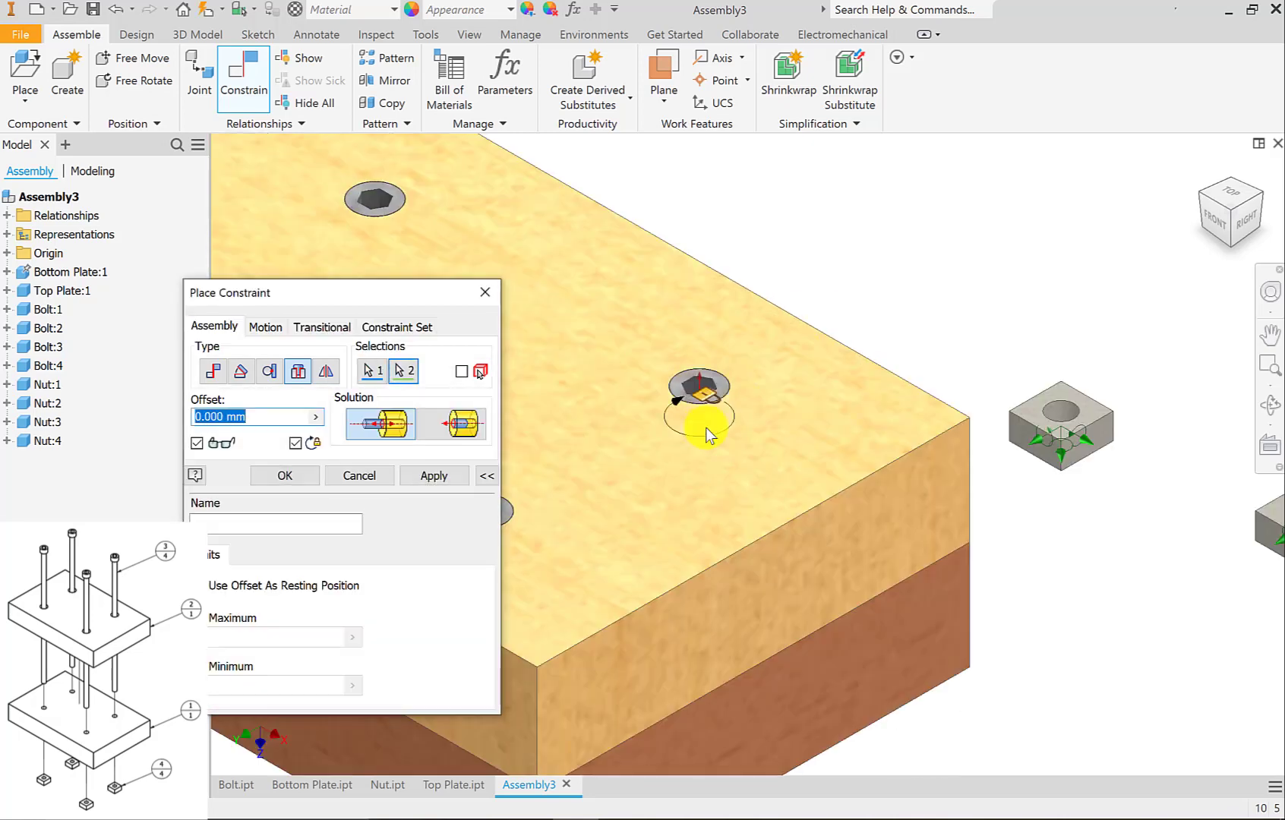
{"action": "left_click", "coordinate": [435, 476]}
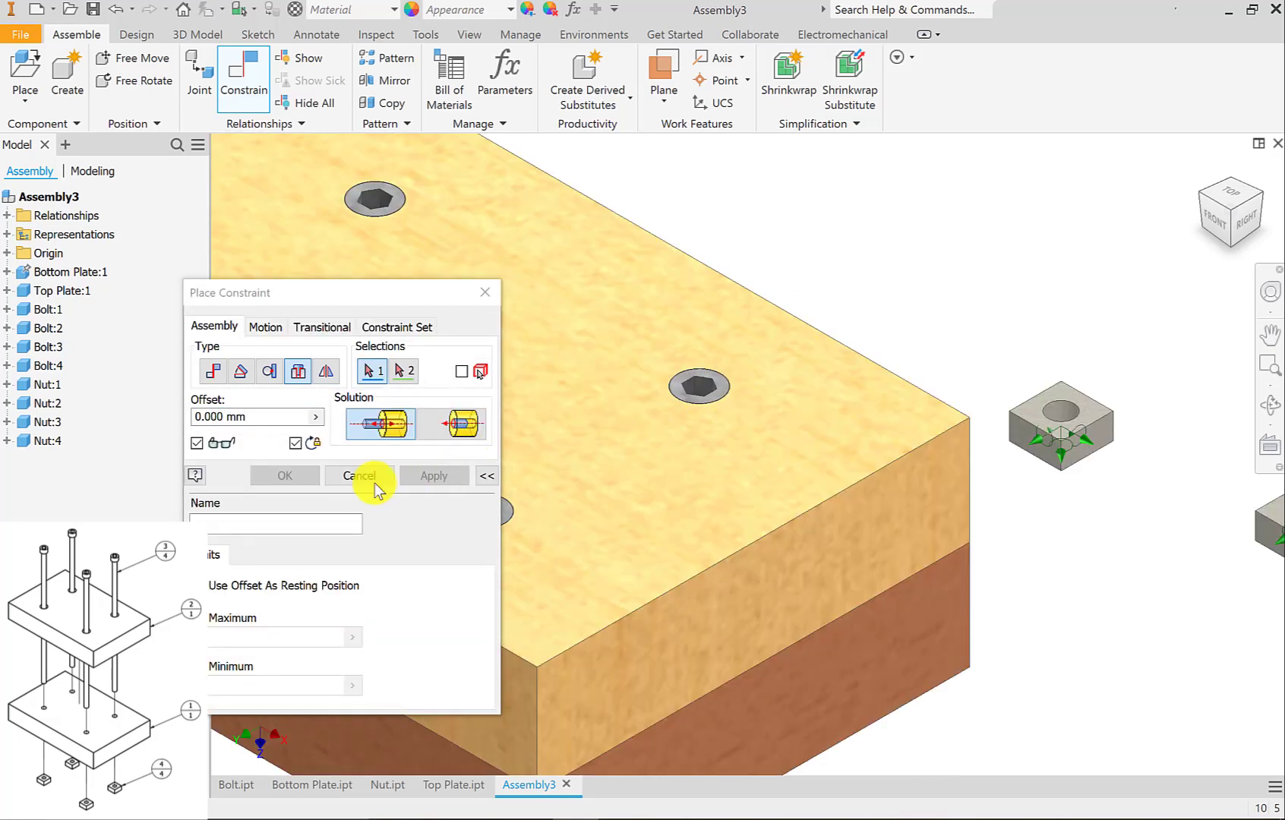
{"action": "left_click", "coordinate": [369, 480]}
{"action": "scroll", "coordinate": [595, 456], "scroll_direction": "down", "scroll_amount": 4}
{"action": "middle_click_drag", "start_coordinate": [595, 456], "coordinate": [705, 362]}
{"action": "left_click", "coordinate": [727, 404]}
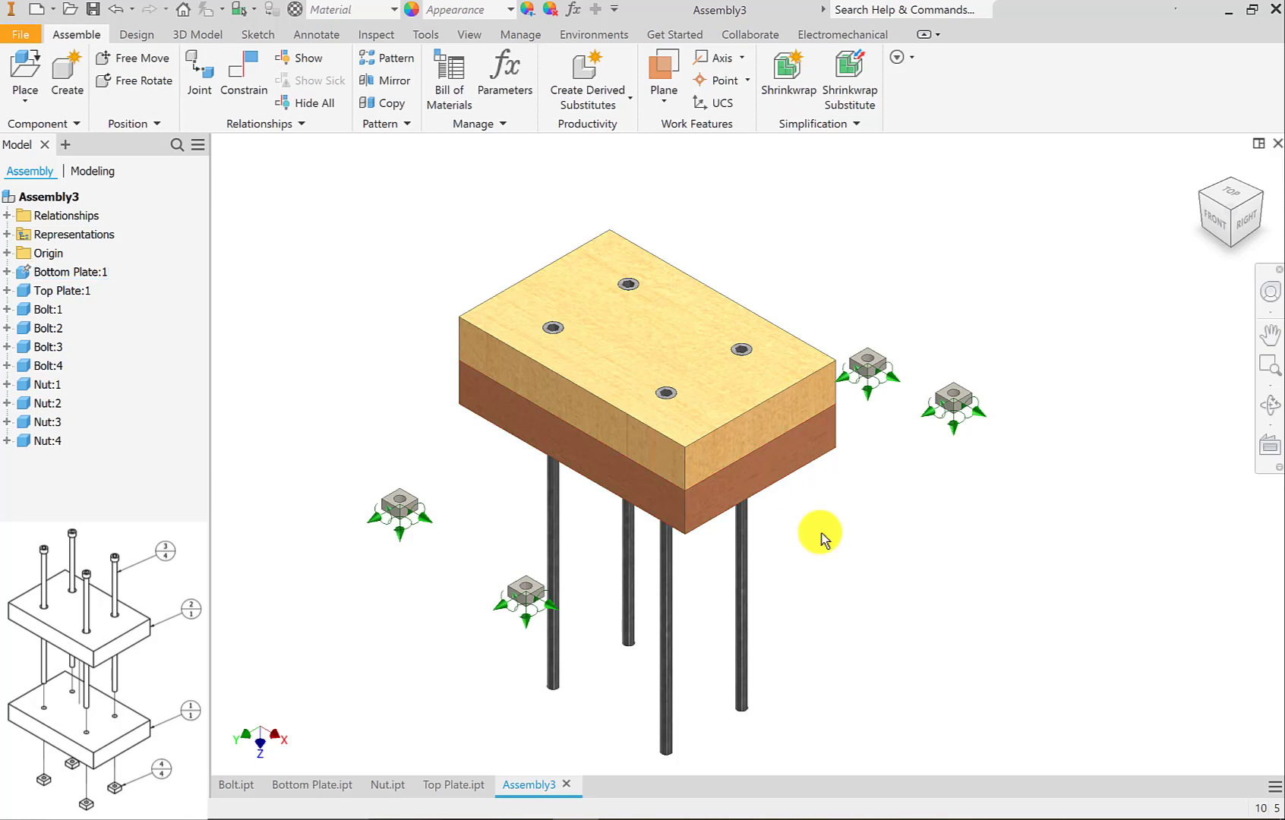
Mate the hole axis of Nut:2 with the shank axis of Bolt:3 at 0.000 mm offset, and leave the Constrain command.
{"action": "scroll", "coordinate": [817, 534], "scroll_direction": "up", "scroll_amount": 3}
{"action": "middle_click_drag", "start_coordinate": [800, 504], "coordinate": [801, 385]}
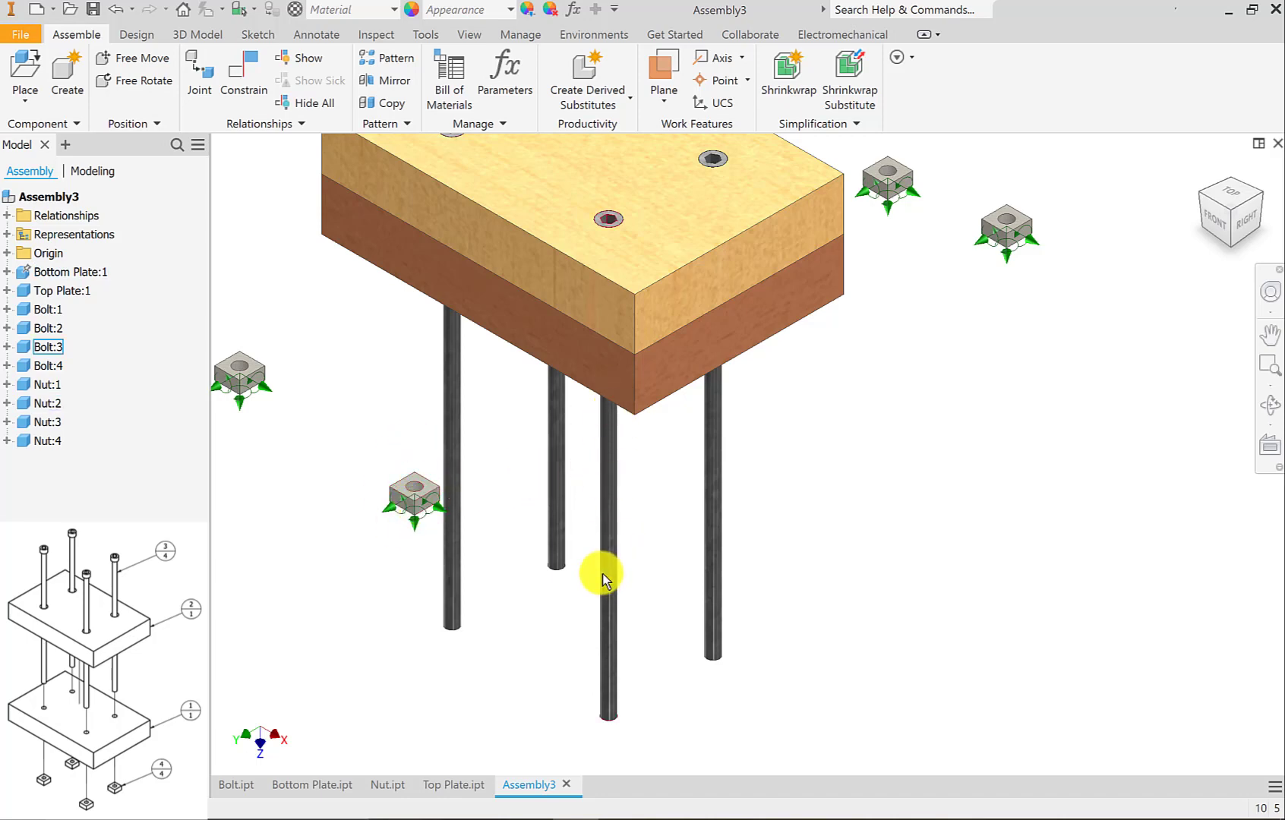
{"action": "middle_click_drag", "start_coordinate": [549, 564], "coordinate": [678, 518]}
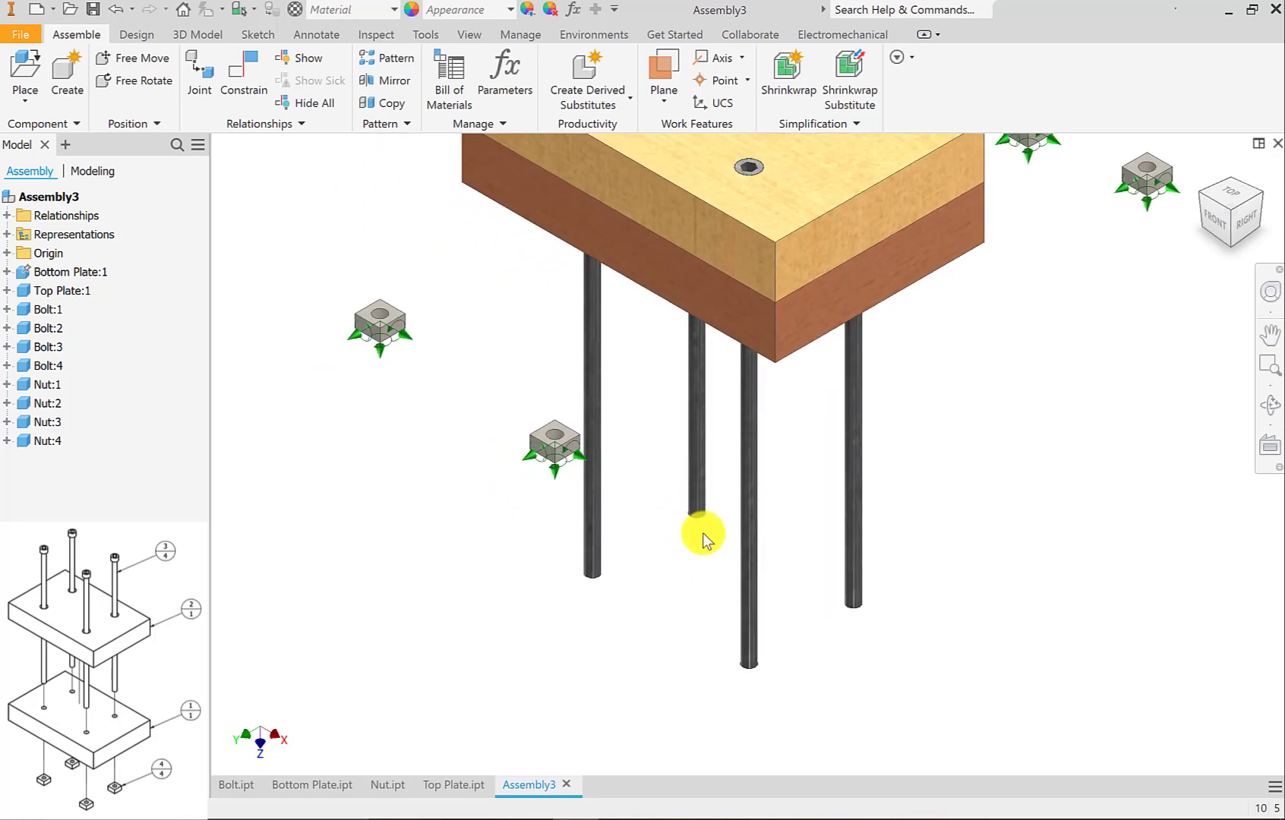
{"action": "key", "text": "c"}
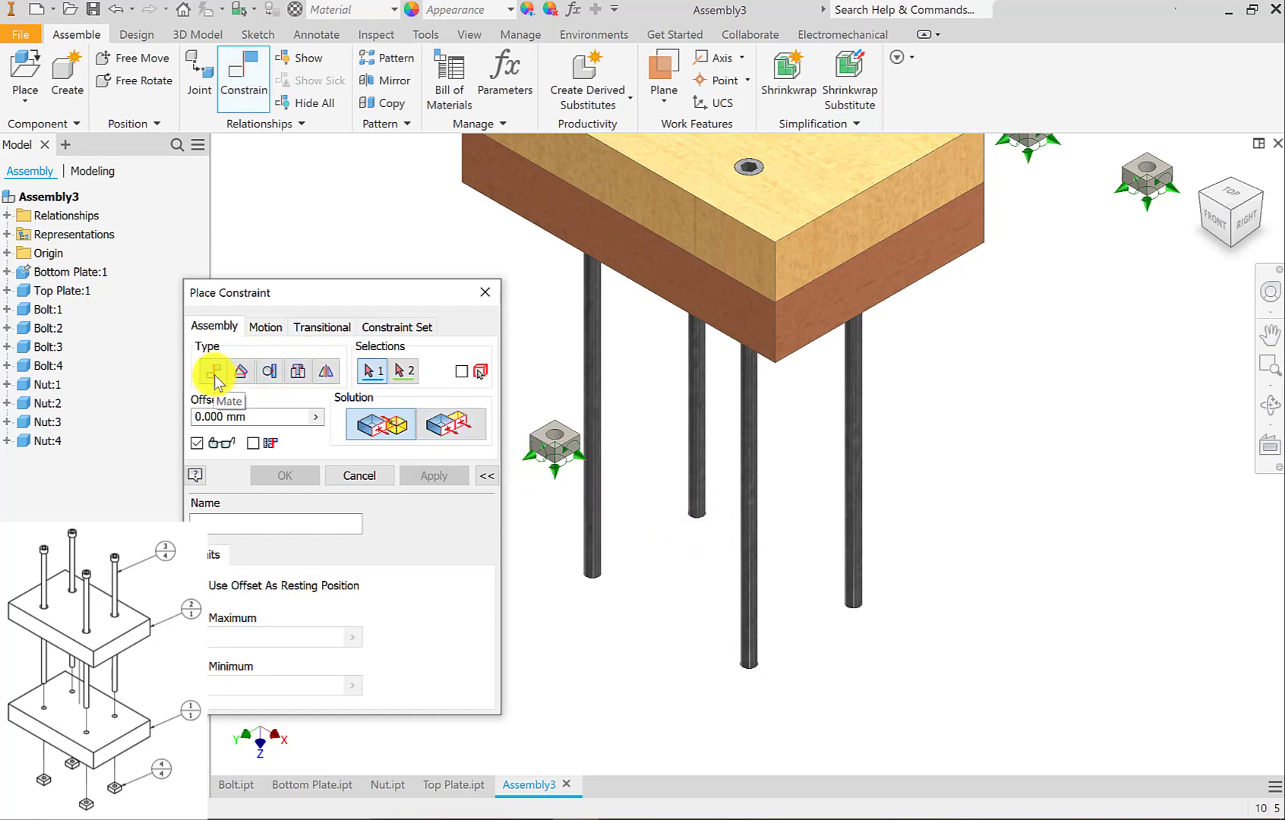
{"action": "scroll", "coordinate": [554, 440], "scroll_direction": "up", "scroll_amount": 3}
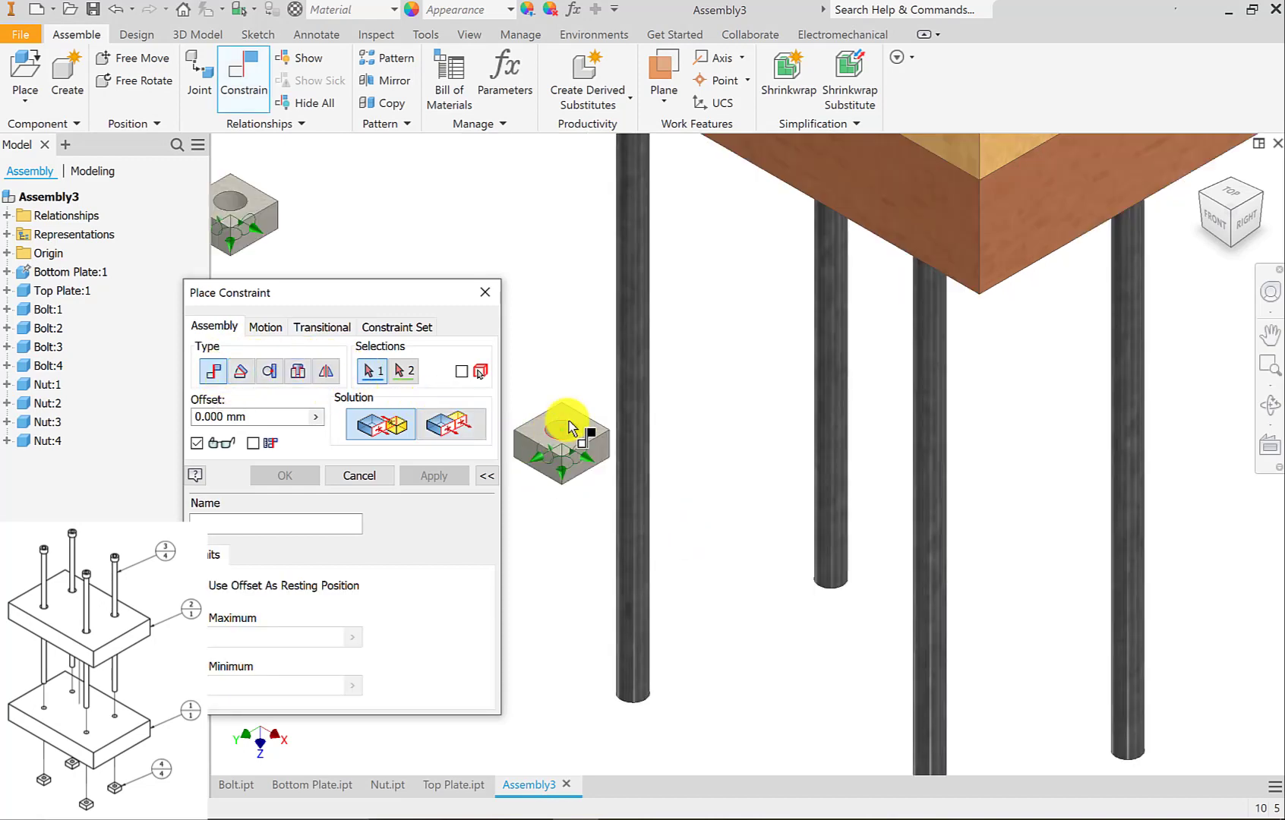
{"action": "scroll", "coordinate": [570, 427], "scroll_direction": "up", "scroll_amount": 1}
{"action": "left_click", "coordinate": [570, 428]}
{"action": "scroll", "coordinate": [565, 439], "scroll_direction": "down", "scroll_amount": 3}
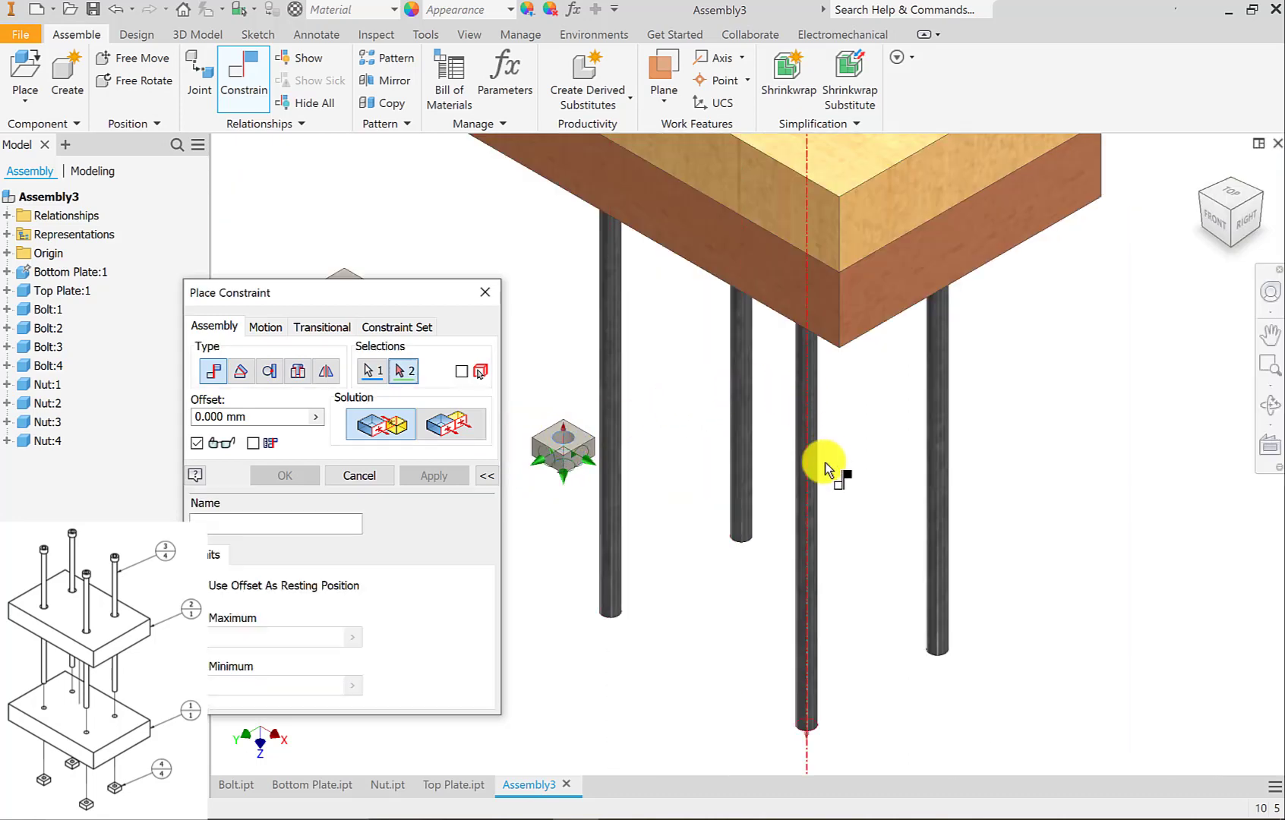
{"action": "left_click", "coordinate": [808, 509]}
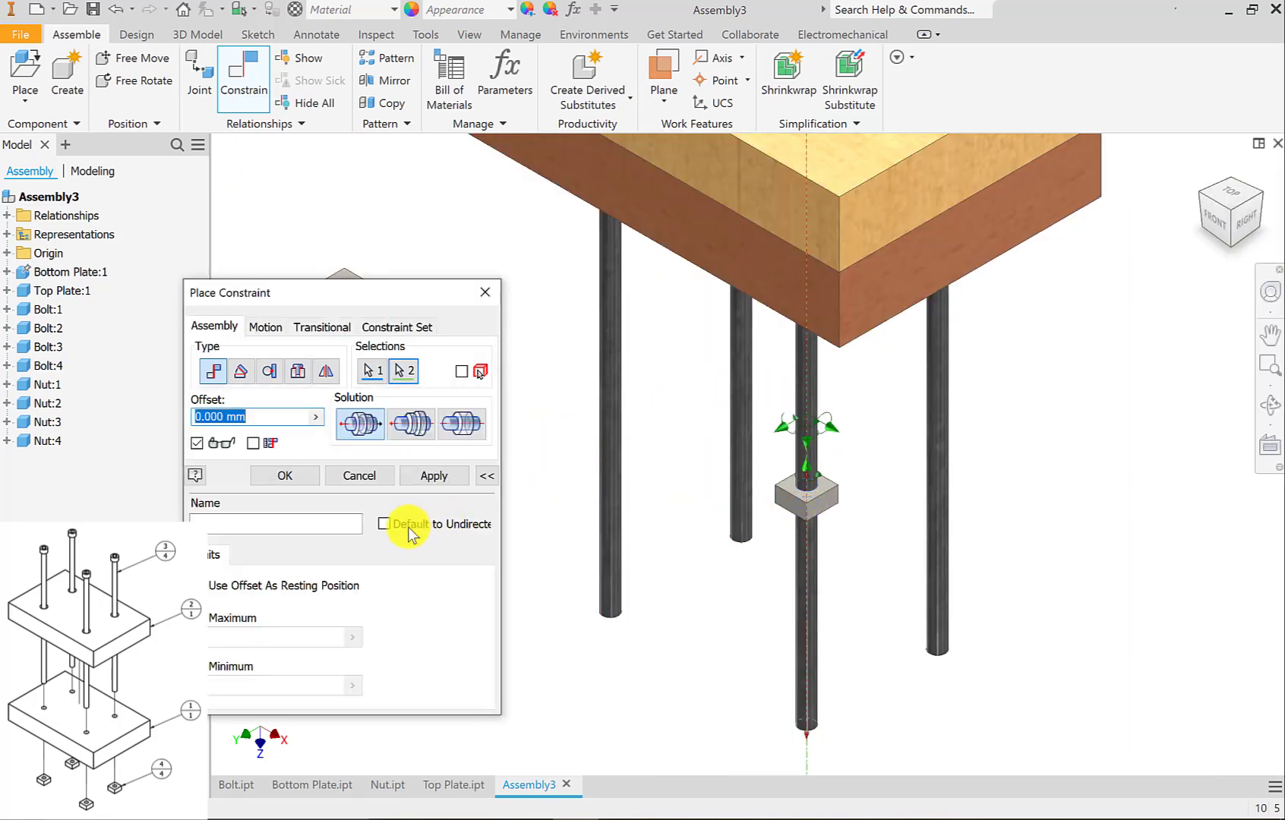
{"action": "left_click", "coordinate": [430, 479]}
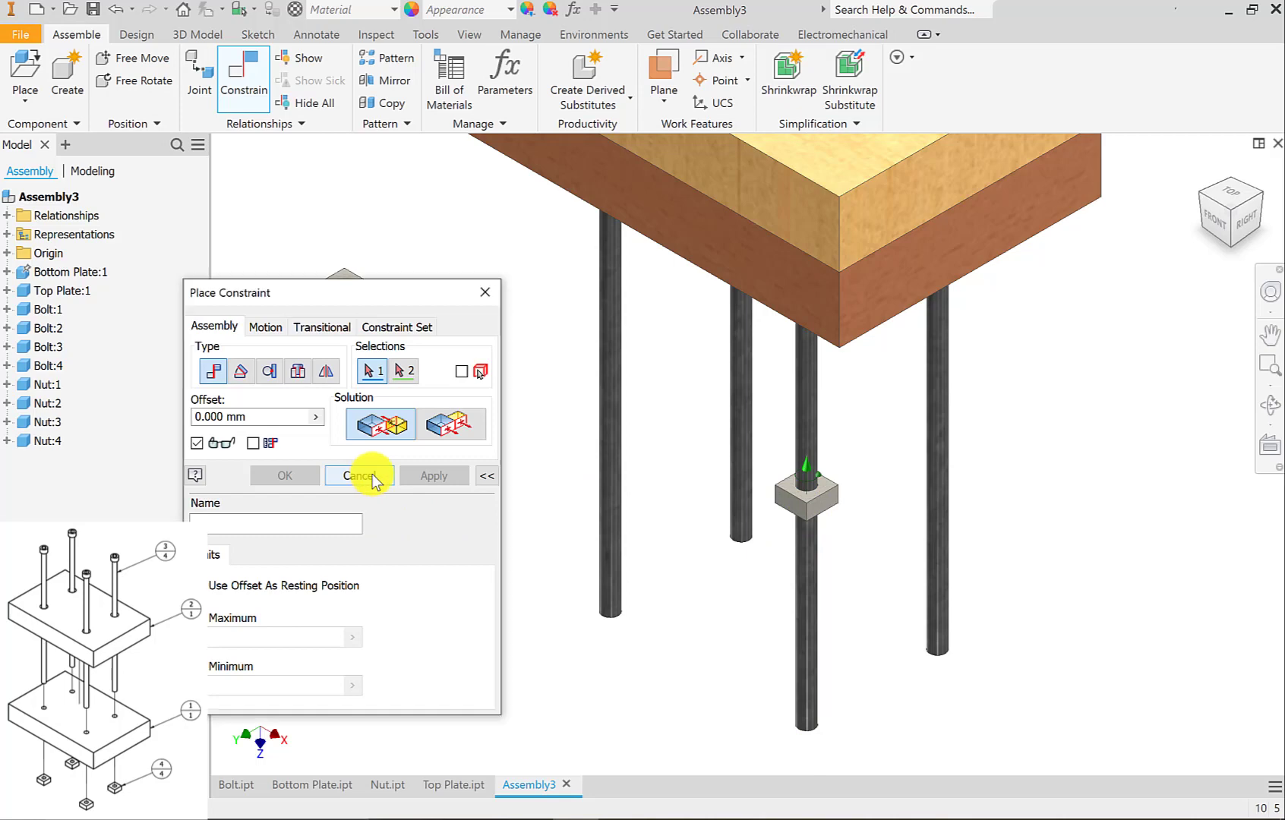
{"action": "left_click", "coordinate": [374, 477]}
Try moving Nut:2 on Bolt:3's shank to check its remaining freedom of movement.
{"action": "scroll", "coordinate": [812, 511], "scroll_direction": "up", "scroll_amount": 2}
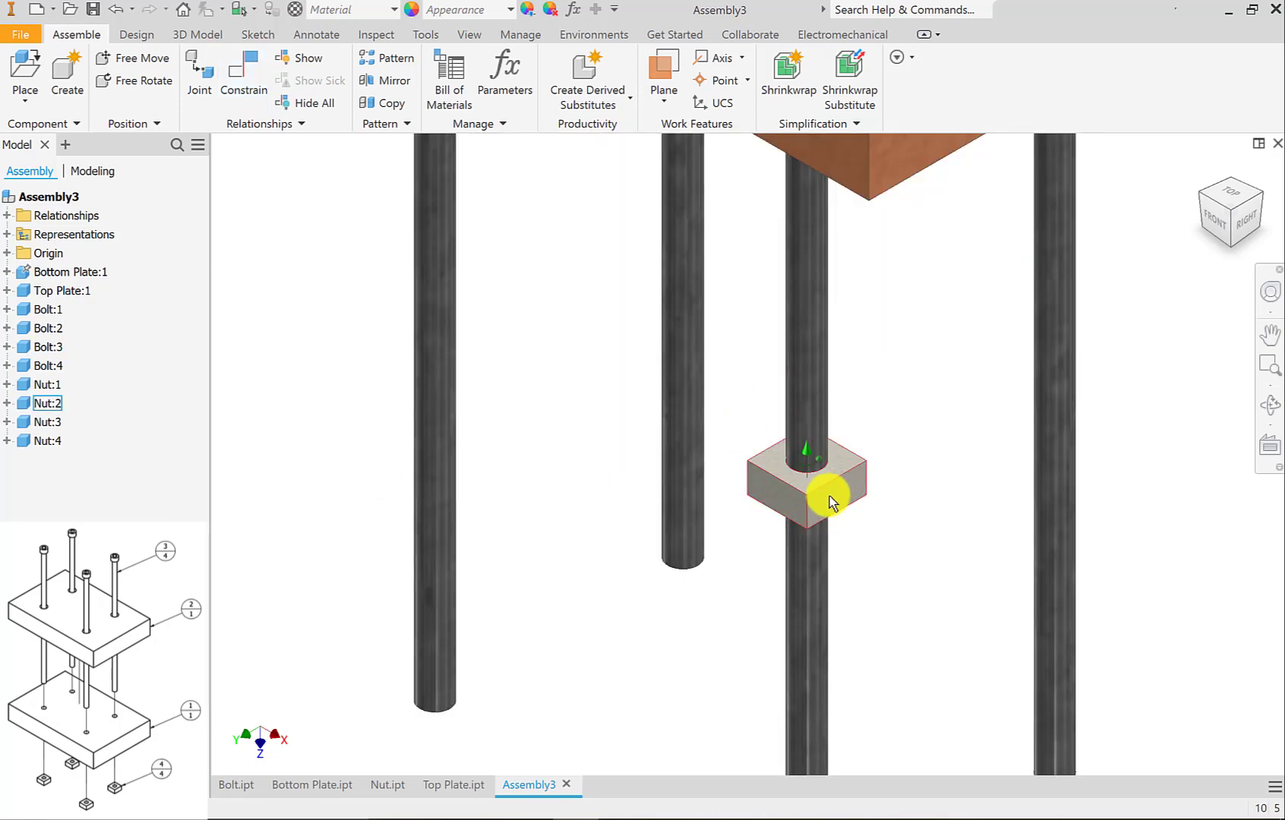
{"action": "left_click", "coordinate": [829, 496]}
{"action": "left_click_drag", "start_coordinate": [780, 494], "coordinate": [723, 479]}
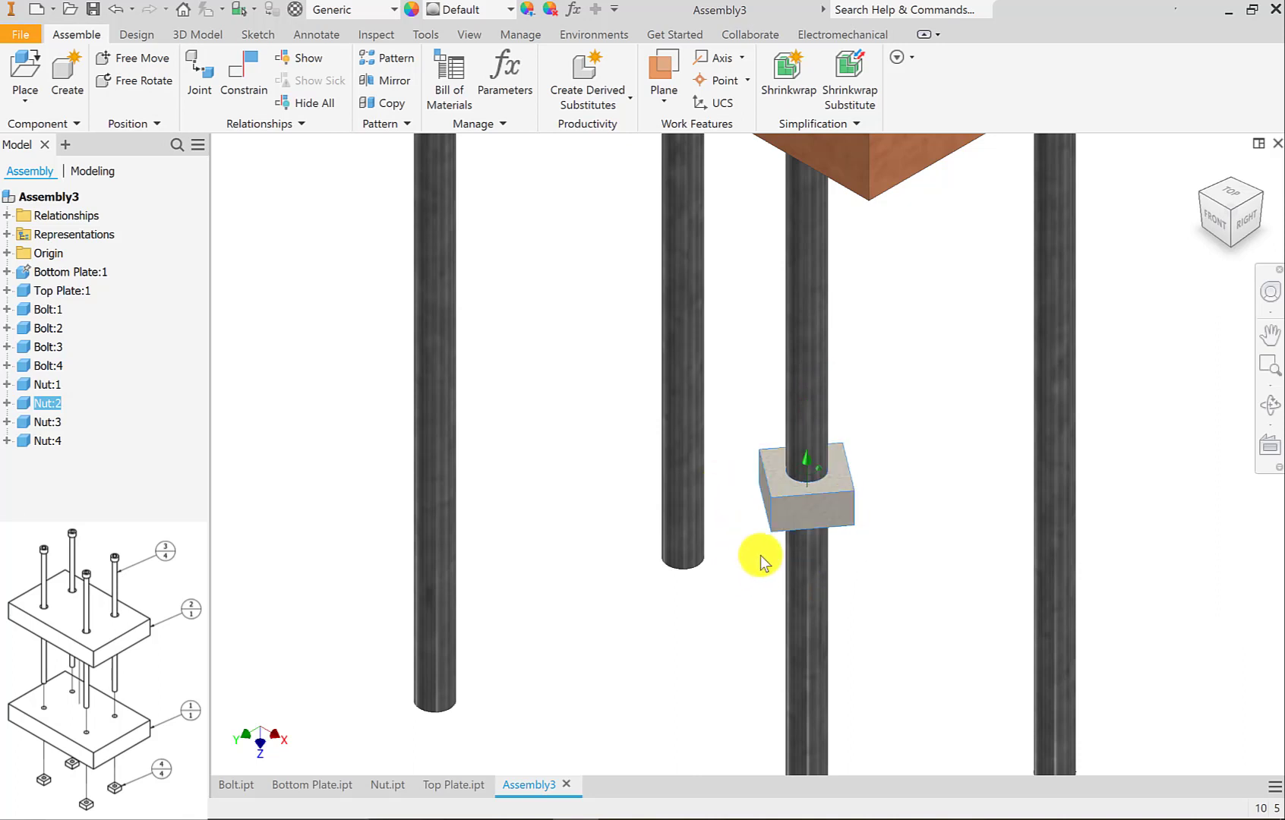
{"action": "left_click", "coordinate": [1230, 235]}
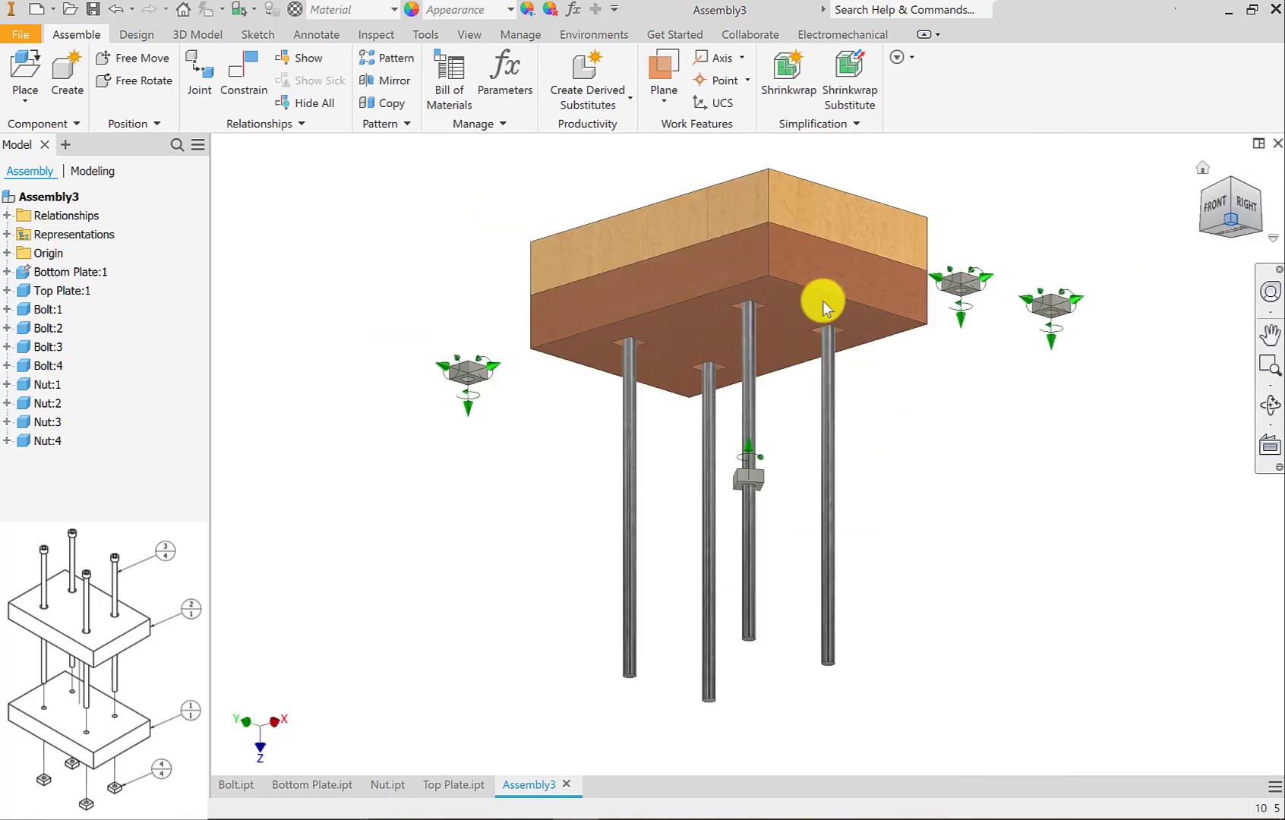
Mate a side face of Nut:2 with the matching wall of the bottom plate's square pocket at 0.000 mm offset, and leave the Constrain command.
{"action": "scroll", "coordinate": [745, 347], "scroll_direction": "up", "scroll_amount": 5}
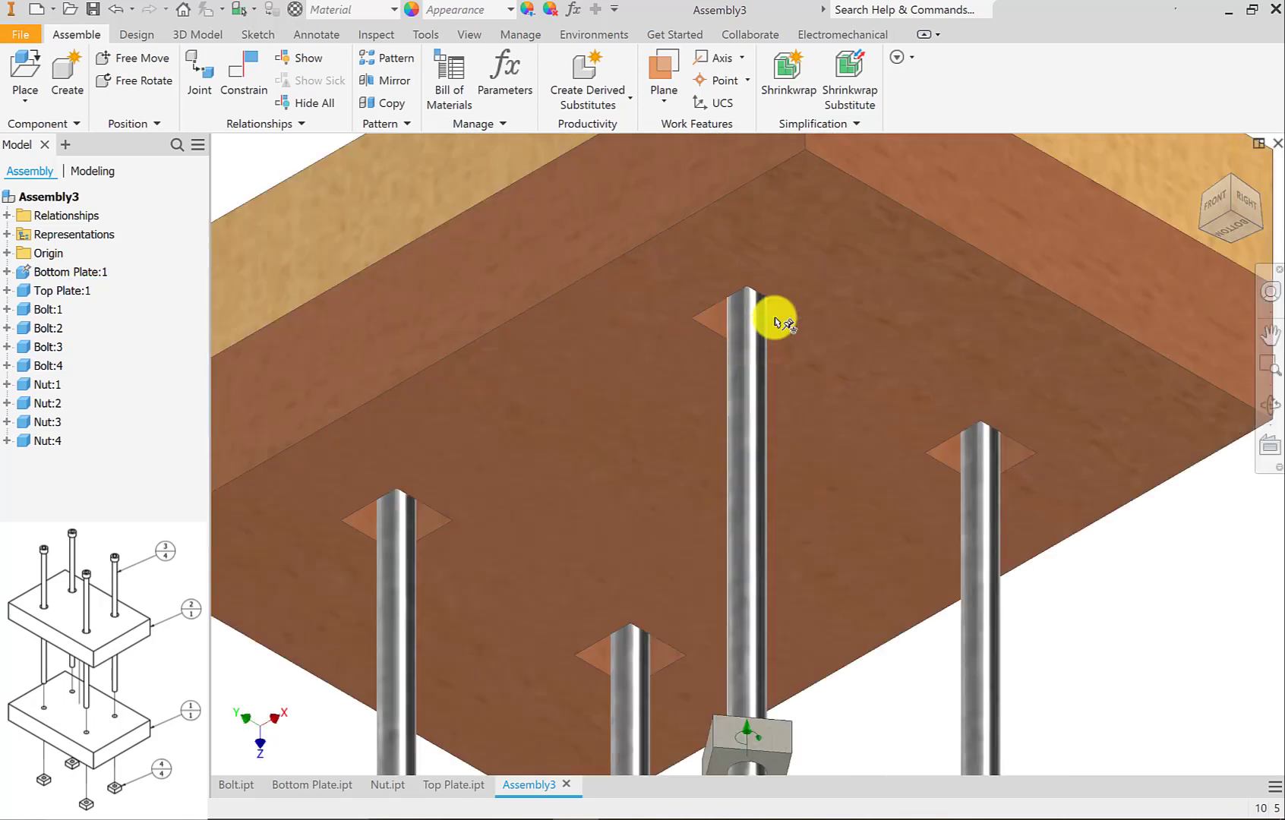
{"action": "scroll", "coordinate": [812, 329], "scroll_direction": "up", "scroll_amount": 3}
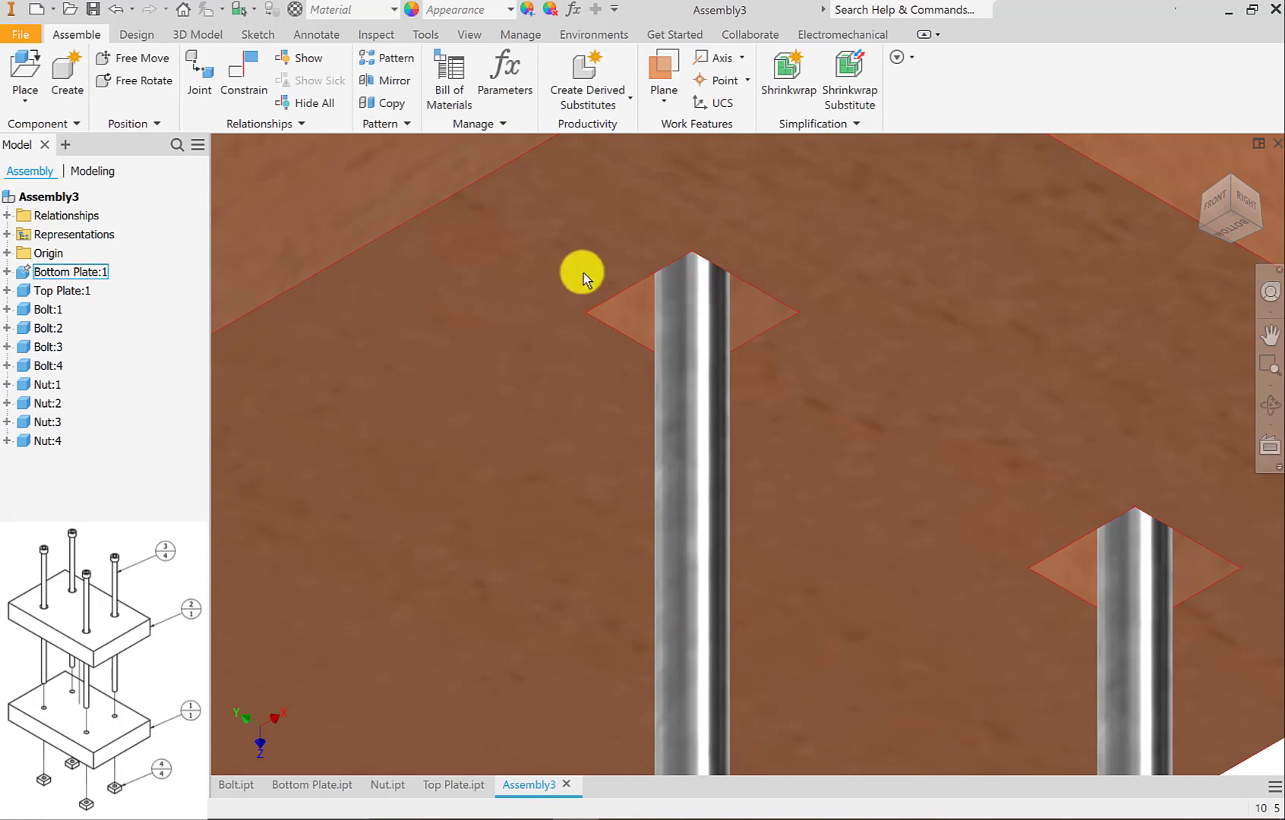
{"action": "scroll", "coordinate": [583, 274], "scroll_direction": "down", "scroll_amount": 4}
{"action": "key", "text": "c"}
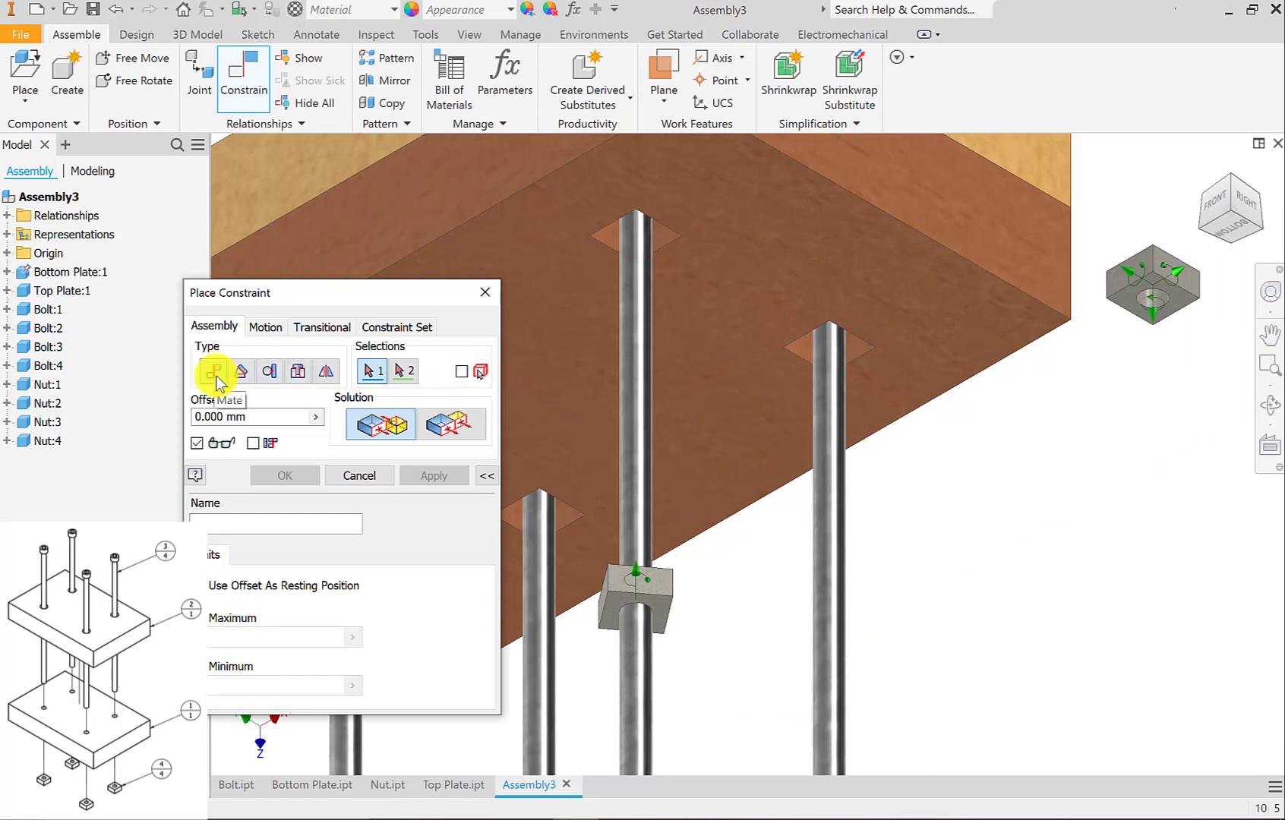
{"action": "scroll", "coordinate": [636, 594], "scroll_direction": "up", "scroll_amount": 3}
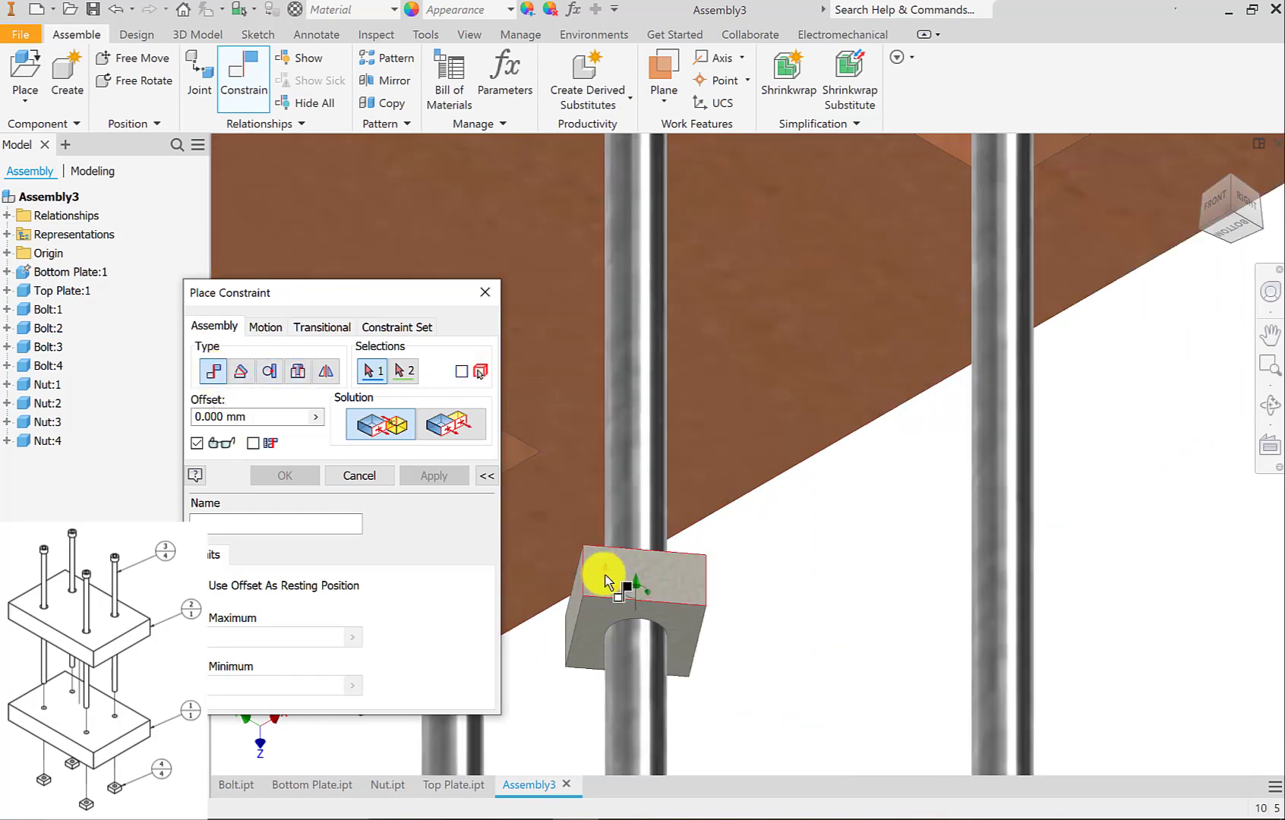
{"action": "left_click", "coordinate": [606, 582]}
{"action": "scroll", "coordinate": [614, 571], "scroll_direction": "down", "scroll_amount": 4}
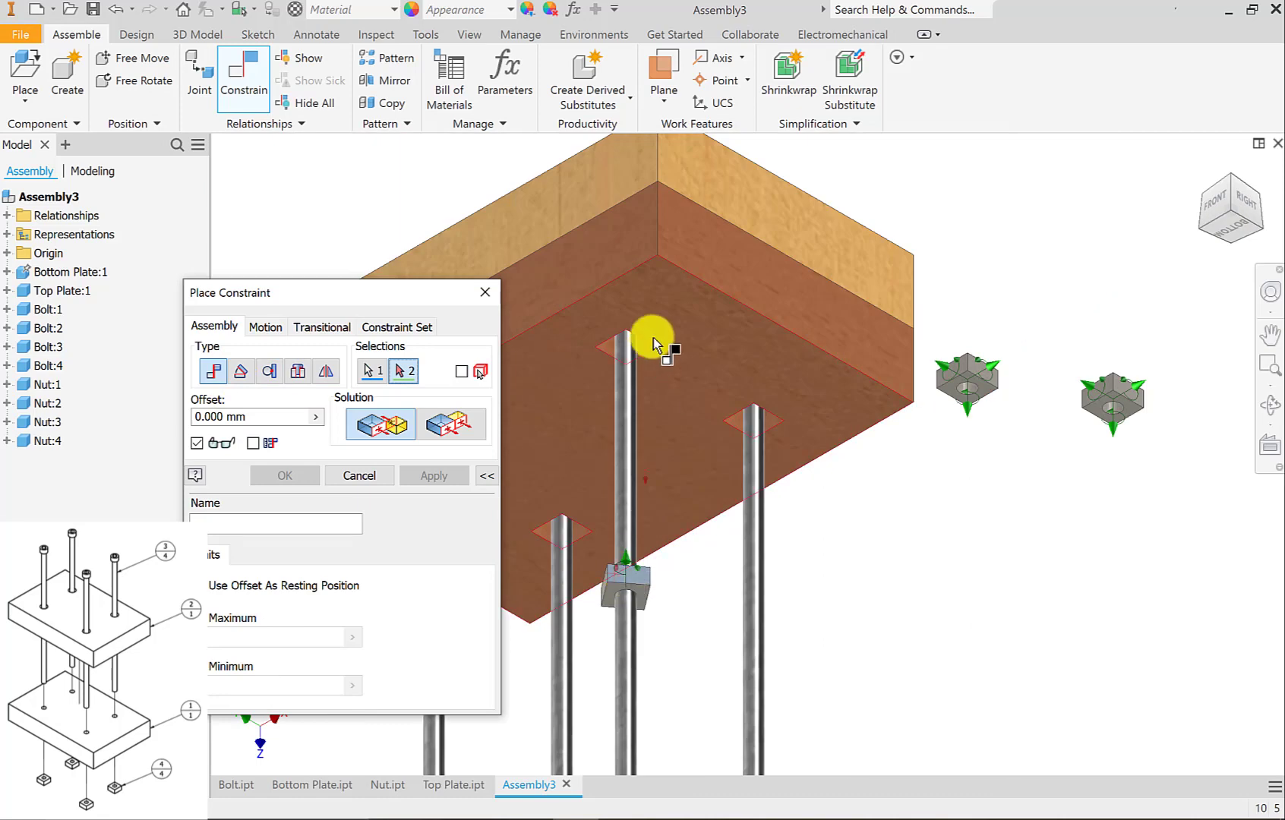
{"action": "scroll", "coordinate": [638, 354], "scroll_direction": "up", "scroll_amount": 3}
{"action": "left_click", "coordinate": [652, 352]}
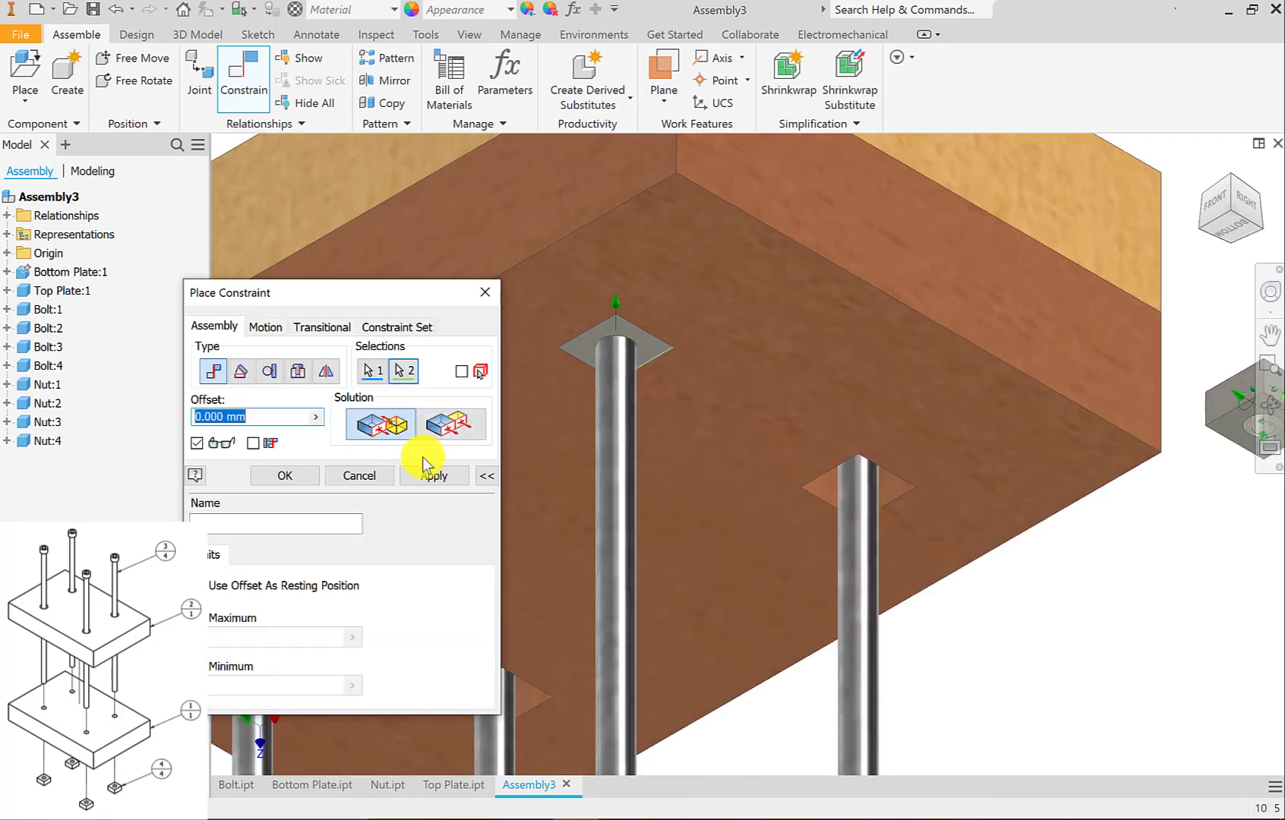
{"action": "left_click", "coordinate": [436, 480]}
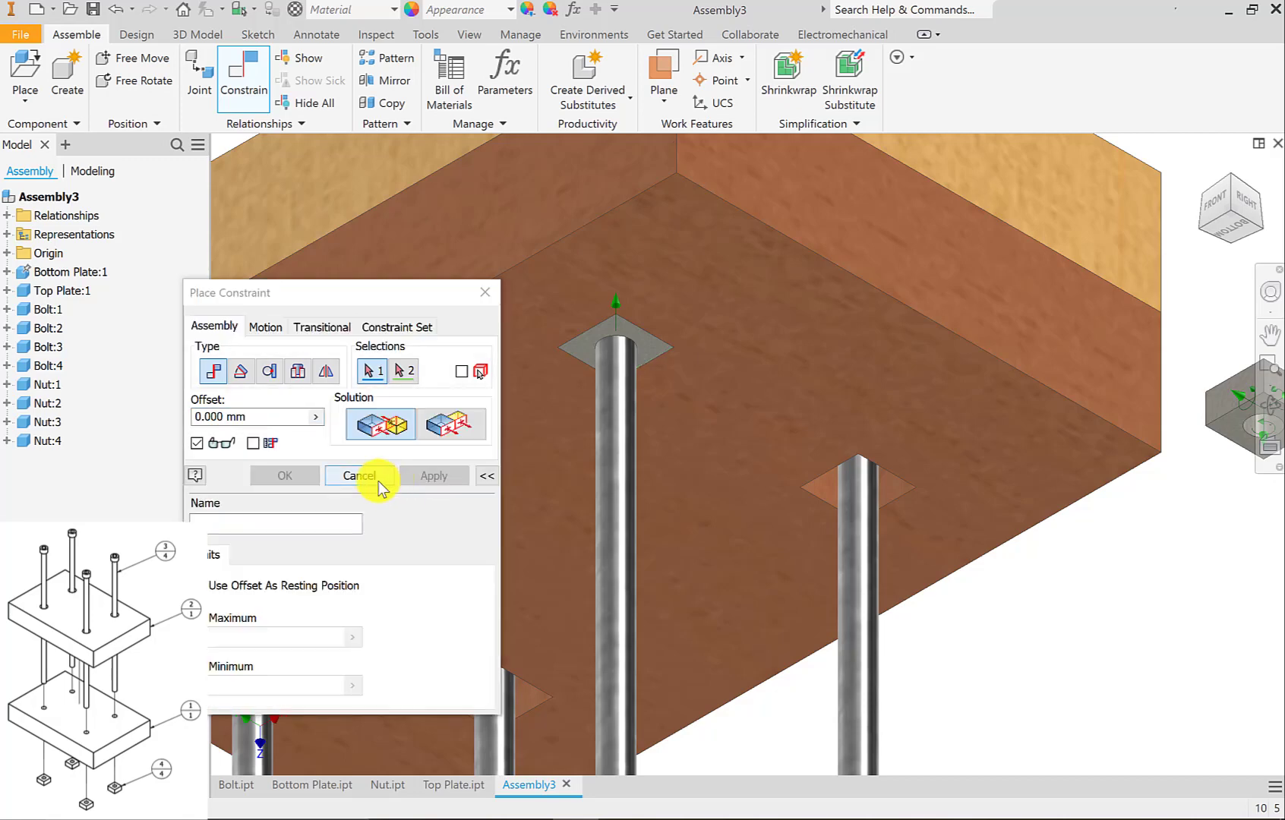
{"action": "left_click", "coordinate": [374, 478]}
Slide Nut:2 down its bolt and mate its upper face with the floor of the bottom plate's pocket at 0.000 mm offset.
{"action": "left_click_drag", "start_coordinate": [630, 338], "coordinate": [645, 718]}
{"action": "middle_click_drag", "start_coordinate": [693, 660], "coordinate": [735, 492]}
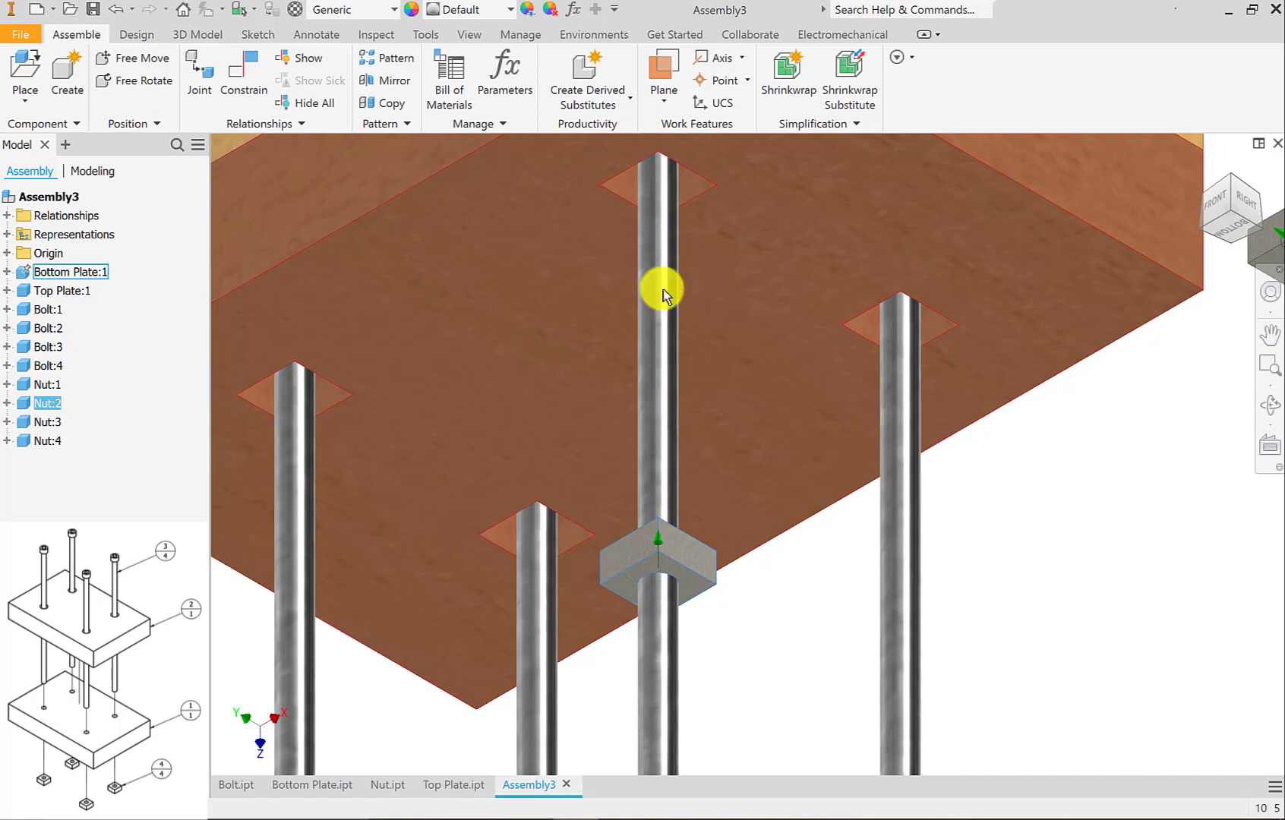
{"action": "left_click", "coordinate": [235, 76]}
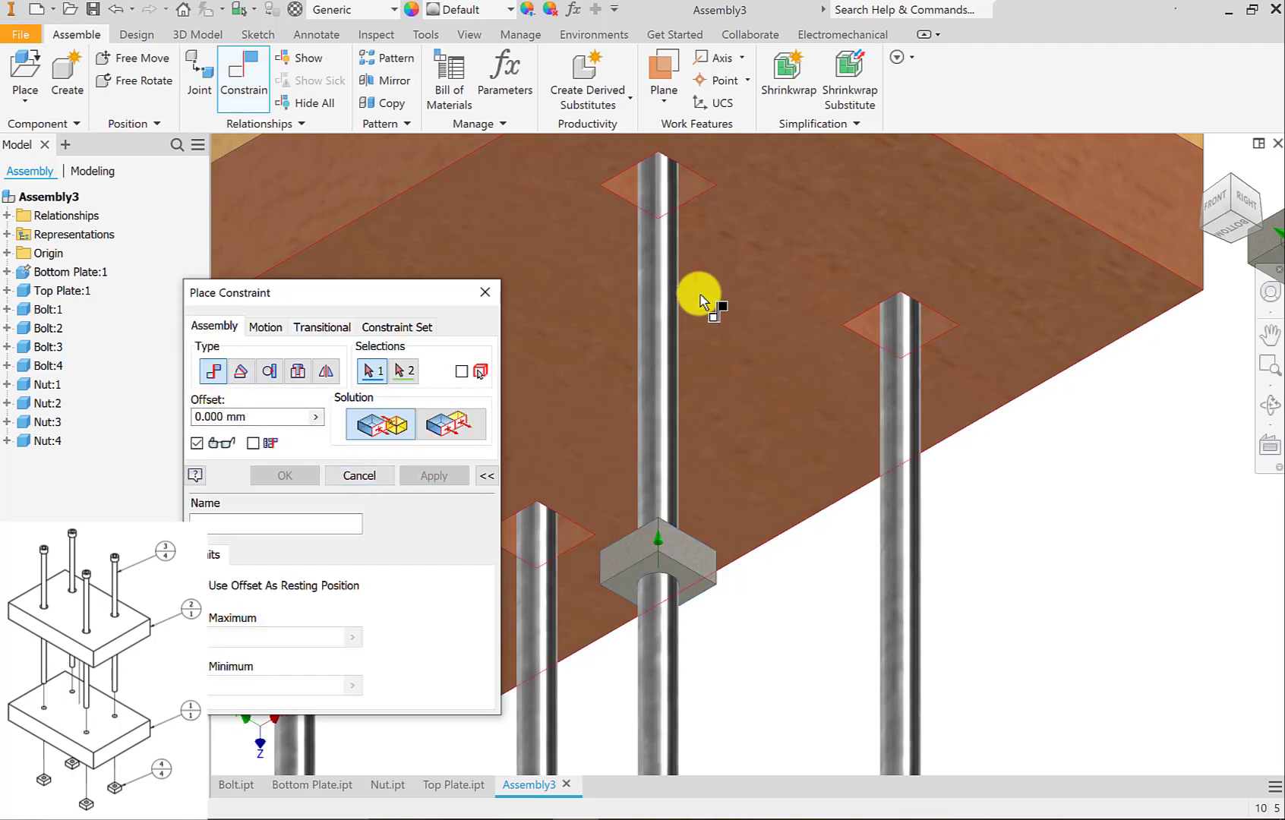
{"action": "middle_click_drag", "start_coordinate": [701, 316], "coordinate": [700, 292], "text": "shift"}
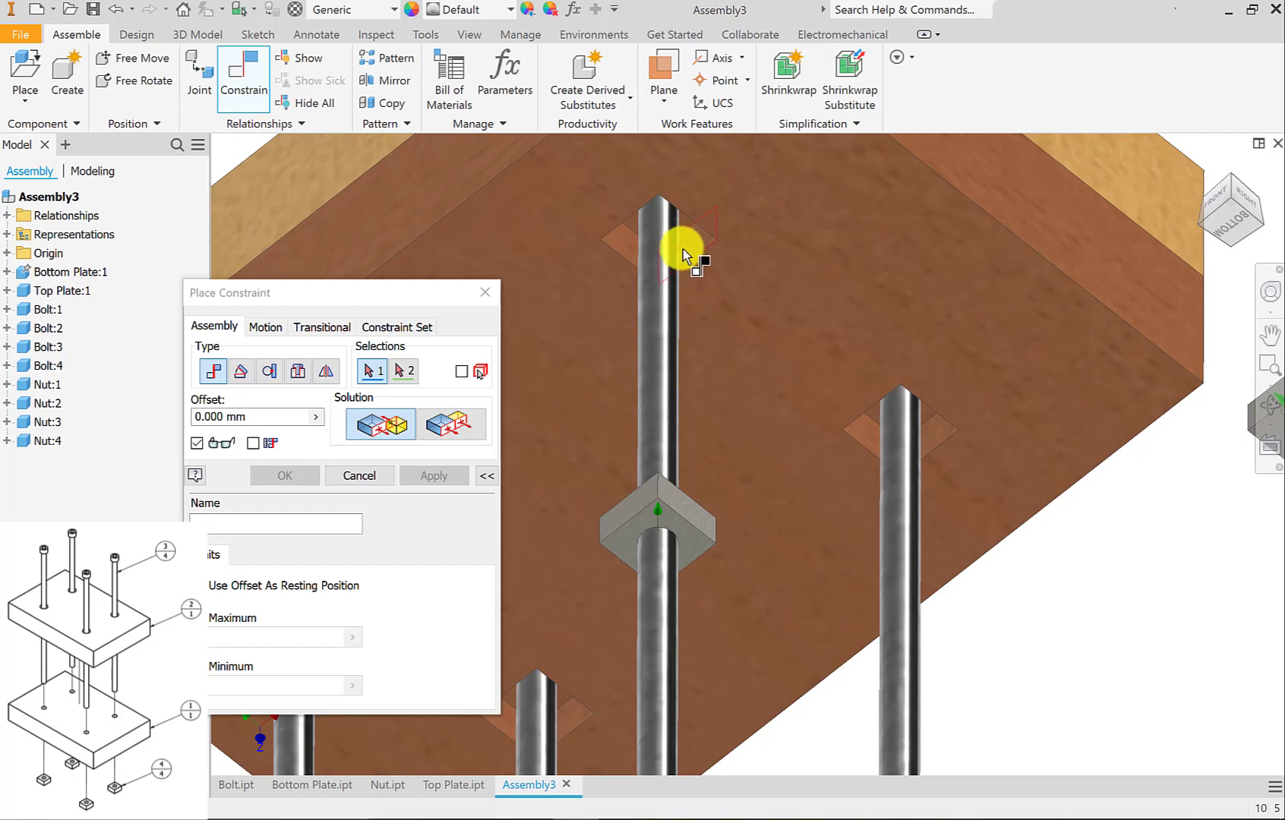
{"action": "scroll", "coordinate": [679, 244], "scroll_direction": "up", "scroll_amount": 5}
{"action": "left_click", "coordinate": [695, 173]}
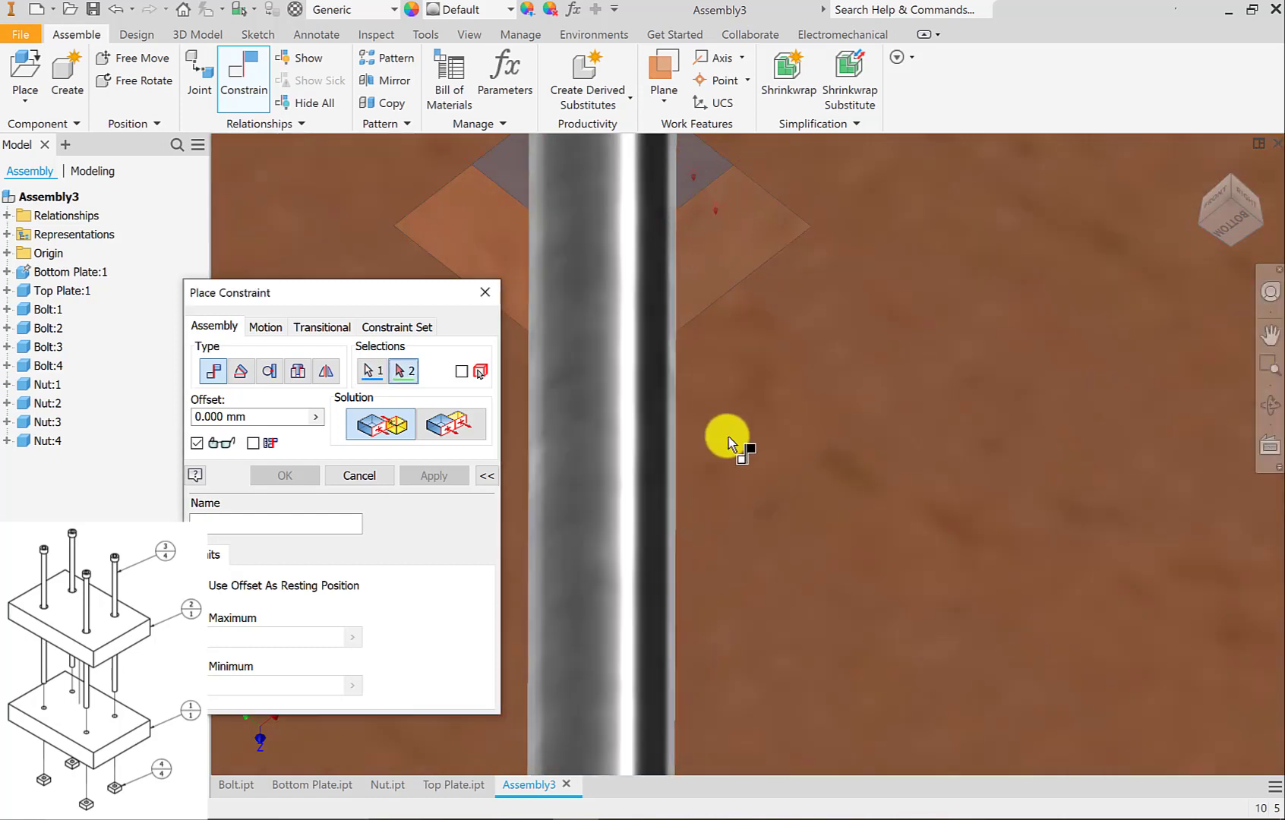
{"action": "scroll", "coordinate": [727, 440], "scroll_direction": "down", "scroll_amount": 5}
{"action": "middle_click_drag", "start_coordinate": [740, 583], "coordinate": [743, 705], "text": "shift"}
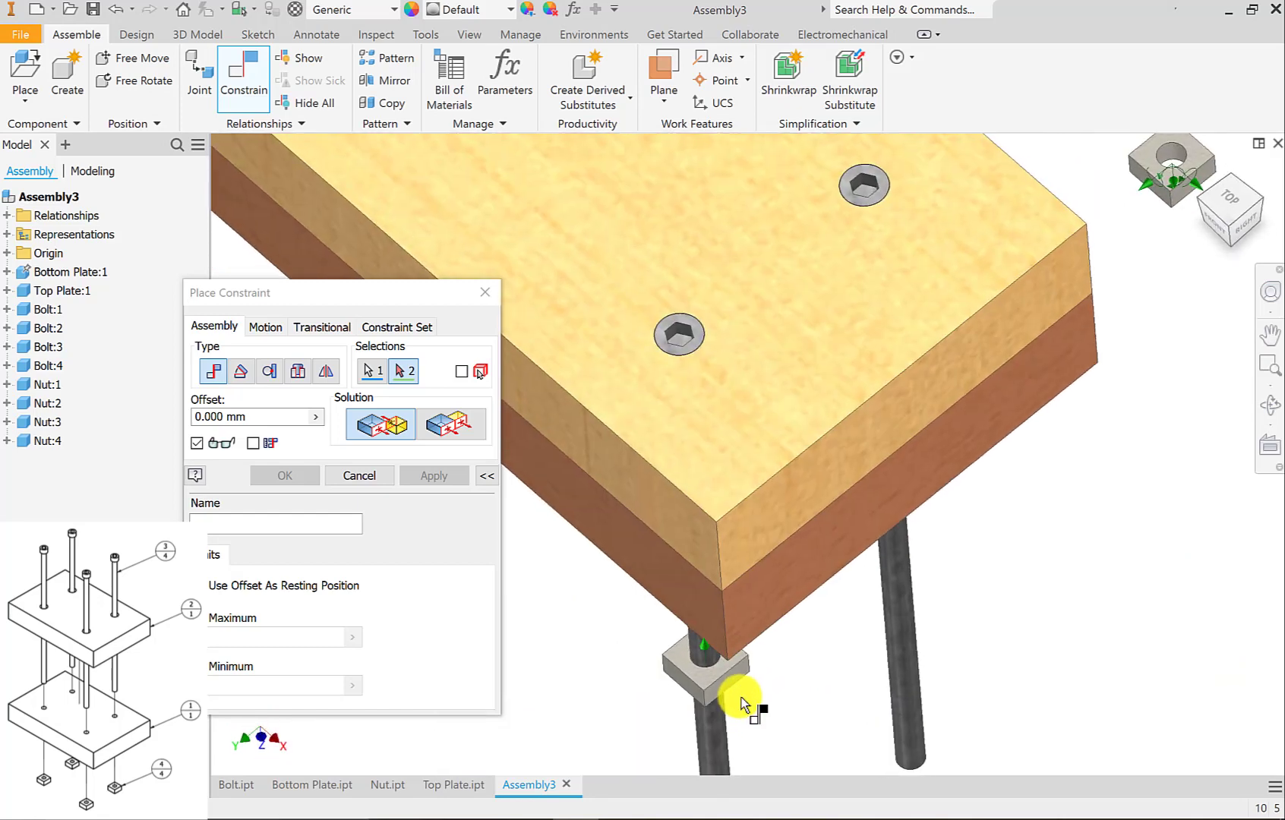
{"action": "scroll", "coordinate": [723, 707], "scroll_direction": "up", "scroll_amount": 5}
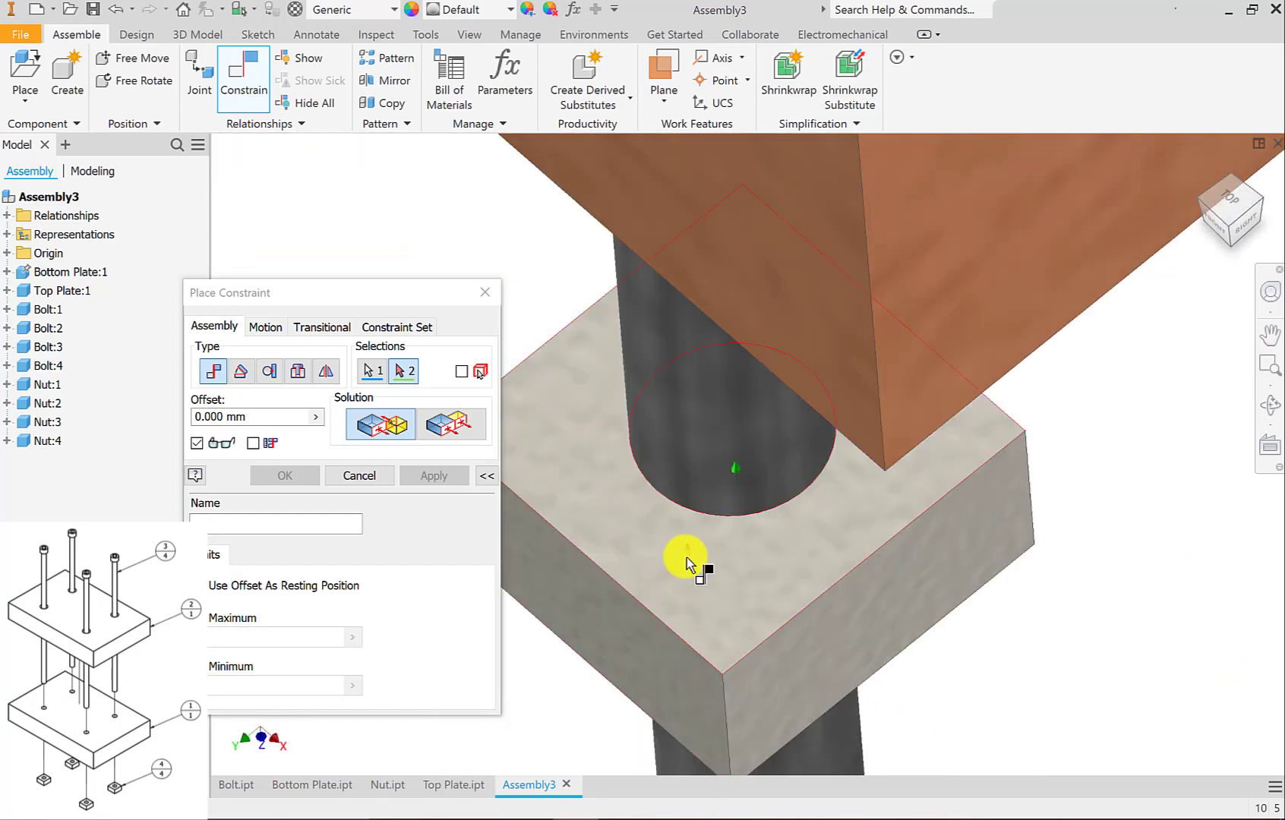
{"action": "left_click", "coordinate": [686, 557]}
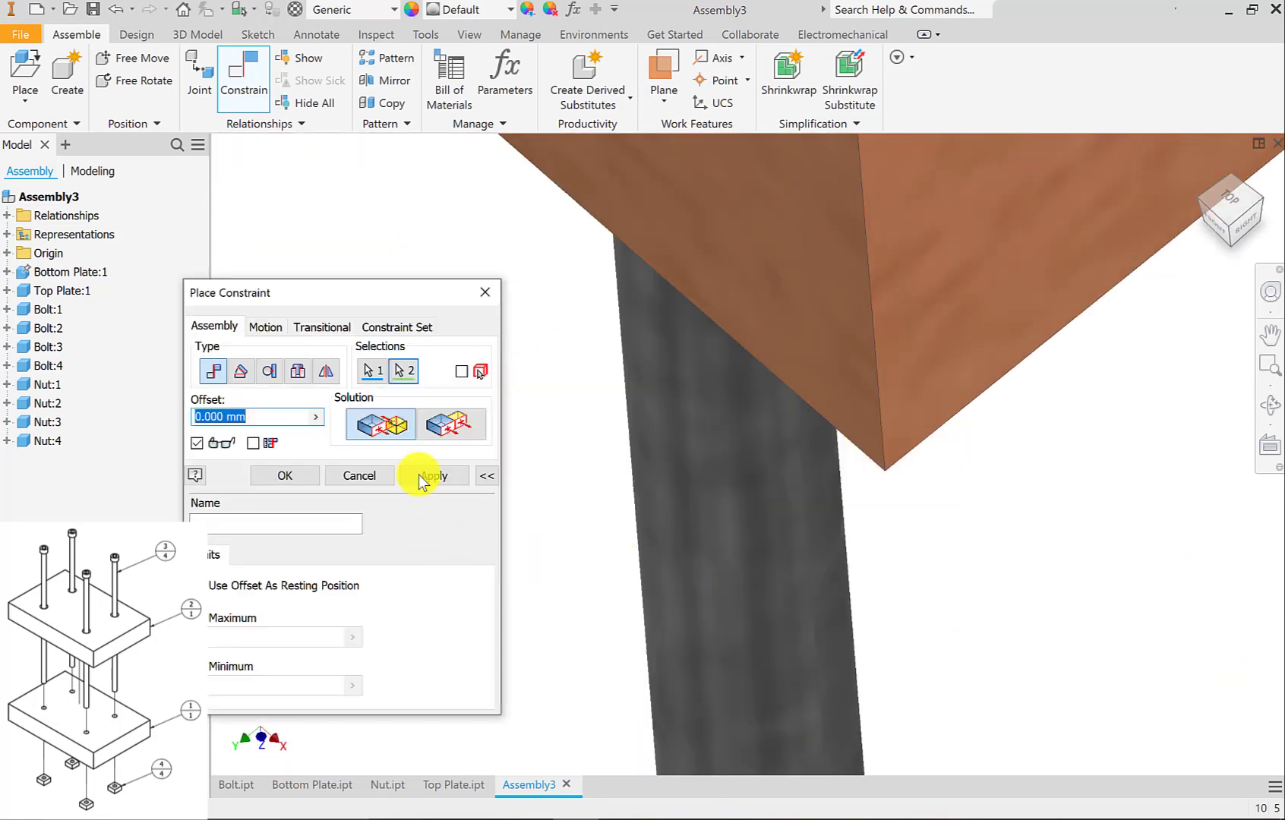
{"action": "left_click", "coordinate": [449, 477]}
{"action": "scroll", "coordinate": [775, 537], "scroll_direction": "down", "scroll_amount": 3}
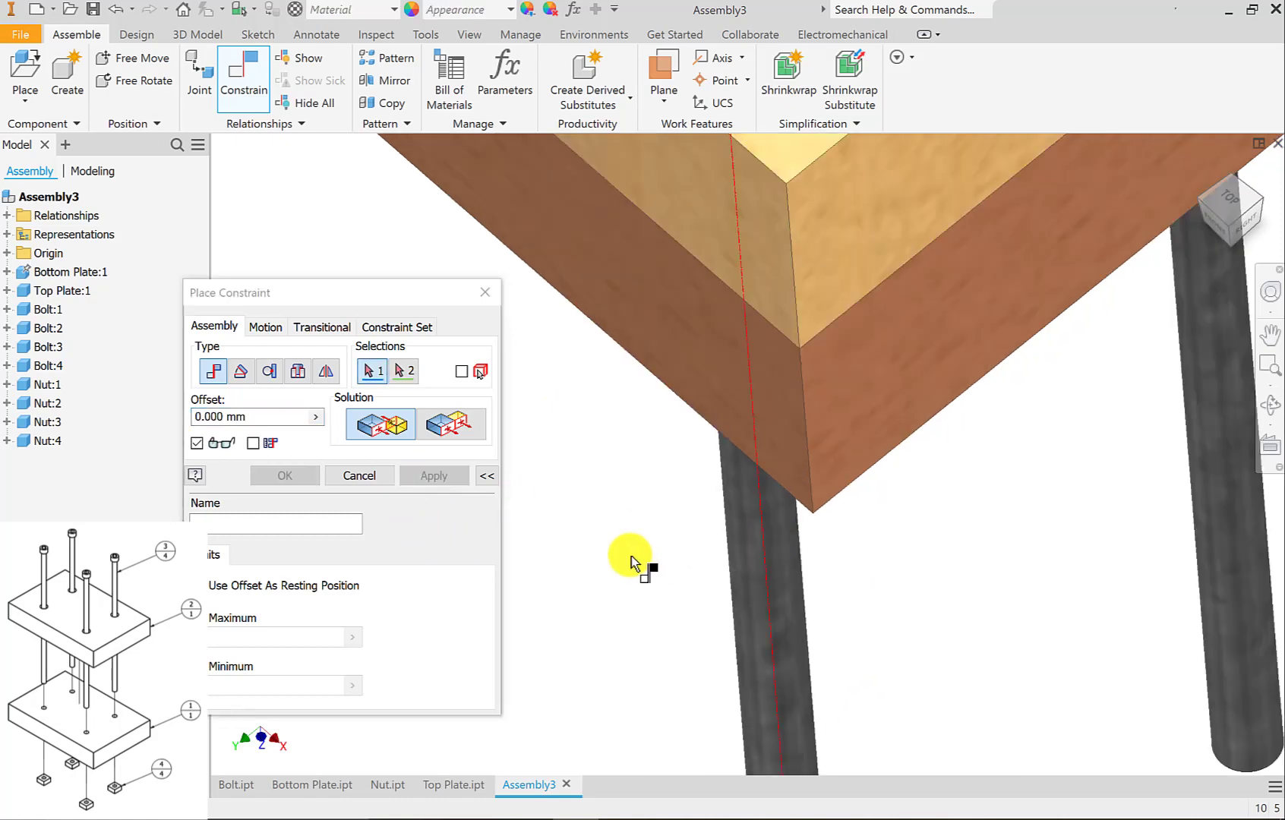
{"action": "left_click", "coordinate": [1229, 248]}
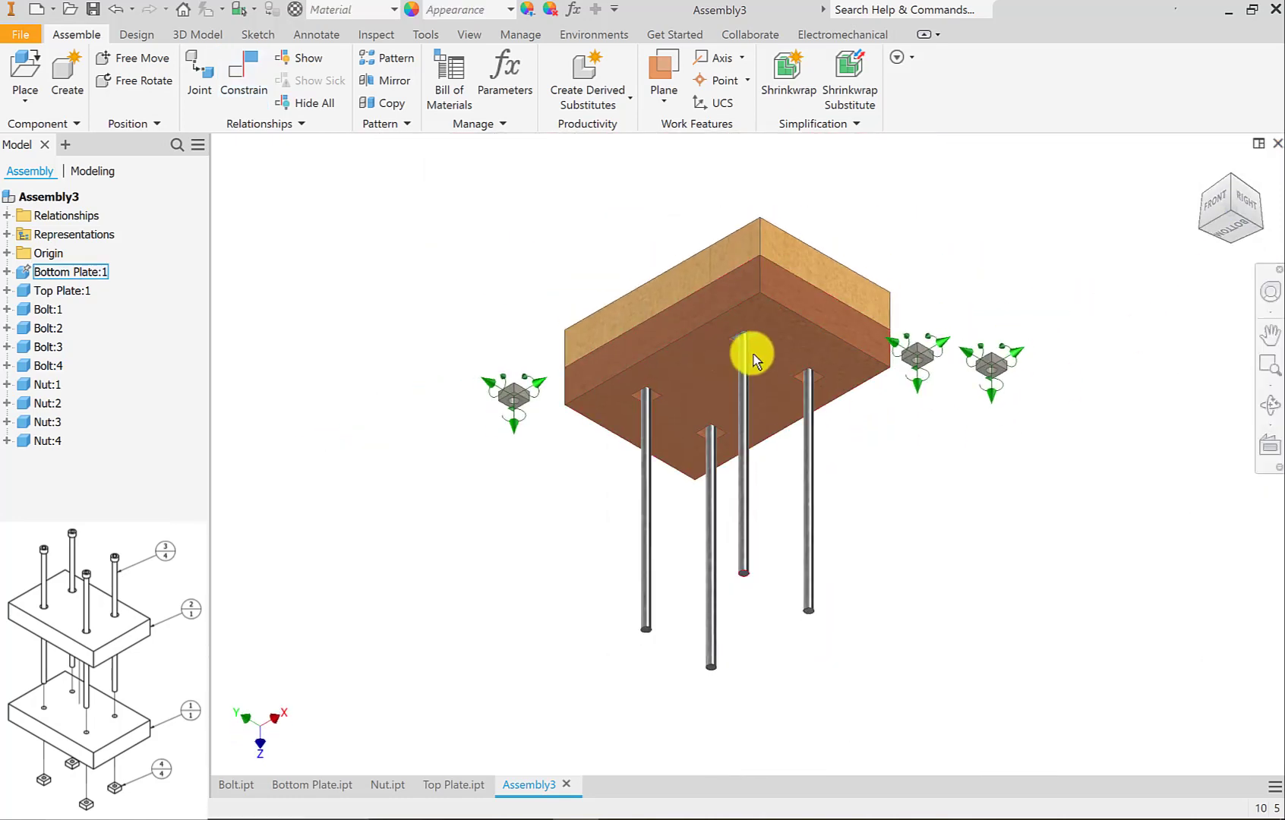
Mate the hole axis of the loose nut left of the plates with the left bolt's shank axis at 0.000 mm offset.
{"action": "scroll", "coordinate": [752, 352], "scroll_direction": "up", "scroll_amount": 3}
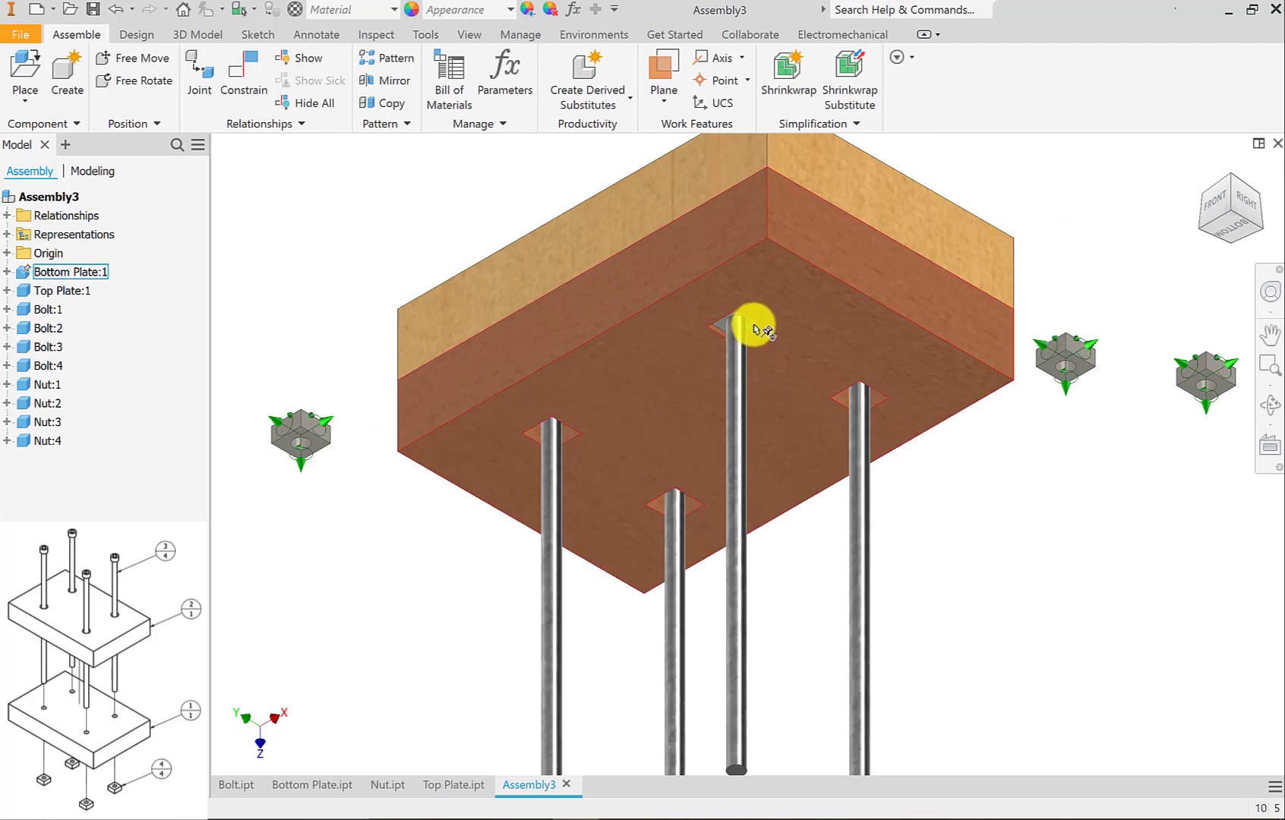
{"action": "scroll", "coordinate": [753, 329], "scroll_direction": "up", "scroll_amount": 3}
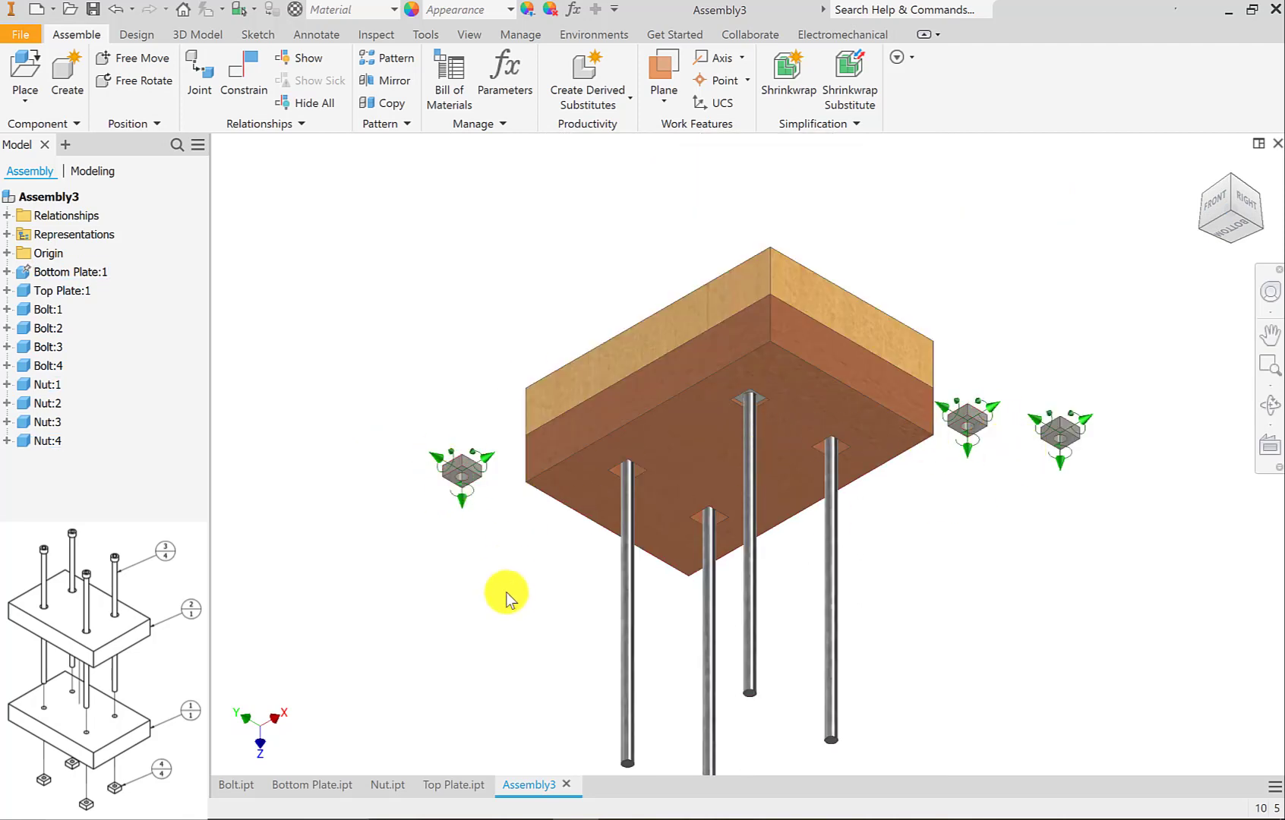
{"action": "middle_click_drag", "start_coordinate": [506, 550], "coordinate": [507, 491]}
{"action": "key", "text": "c"}
{"action": "left_click_drag", "start_coordinate": [430, 297], "coordinate": [372, 263]}
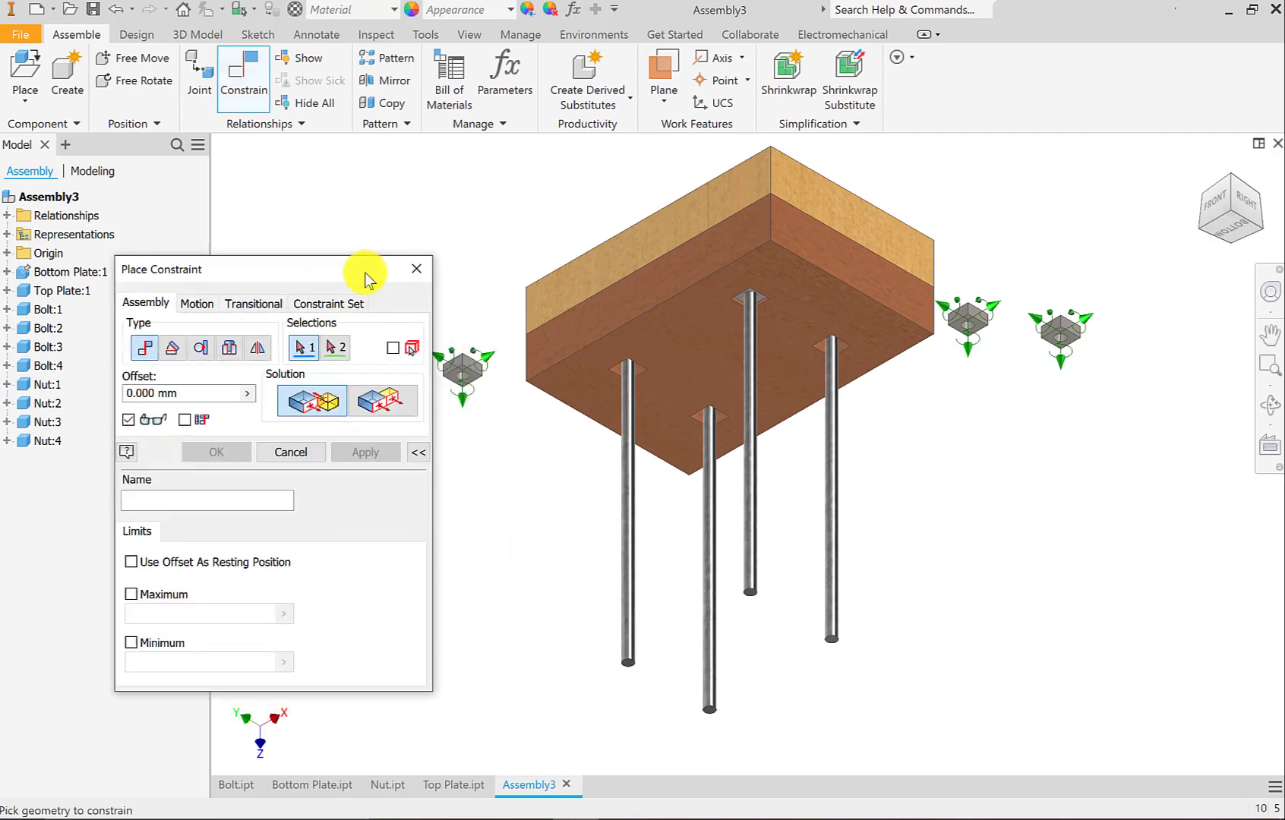
{"action": "scroll", "coordinate": [498, 395], "scroll_direction": "down", "scroll_amount": 5}
{"action": "left_click", "coordinate": [503, 393]}
{"action": "scroll", "coordinate": [688, 541], "scroll_direction": "up", "scroll_amount": 4}
{"action": "scroll", "coordinate": [840, 597], "scroll_direction": "down", "scroll_amount": 5}
{"action": "left_click", "coordinate": [811, 510]}
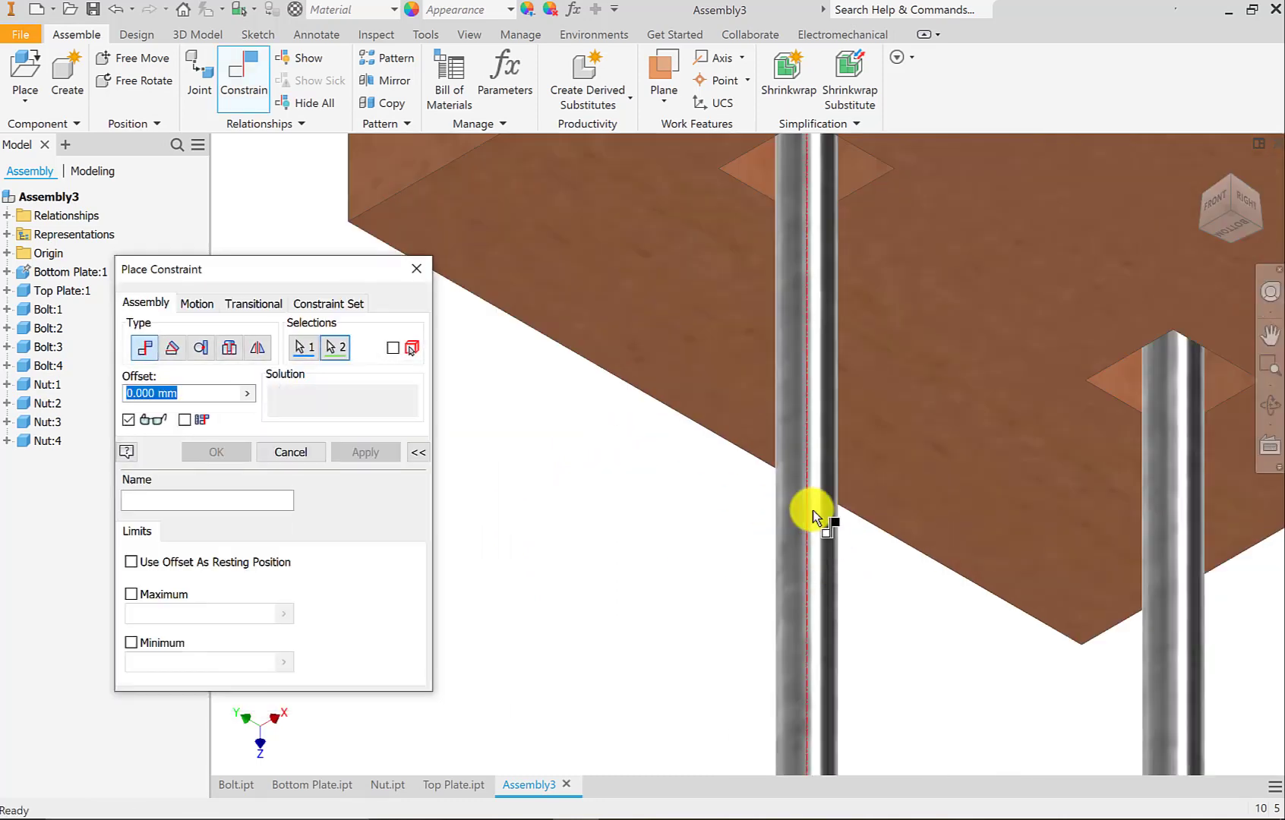
{"action": "scroll", "coordinate": [812, 511], "scroll_direction": "up", "scroll_amount": 6}
{"action": "left_click", "coordinate": [366, 452]}
Mate the hole axis of Nut:4 with the shank axis of the front bolt at 0.000 mm offset.
{"action": "scroll", "coordinate": [1150, 384], "scroll_direction": "down", "scroll_amount": 6}
{"action": "left_click", "coordinate": [1158, 445]}
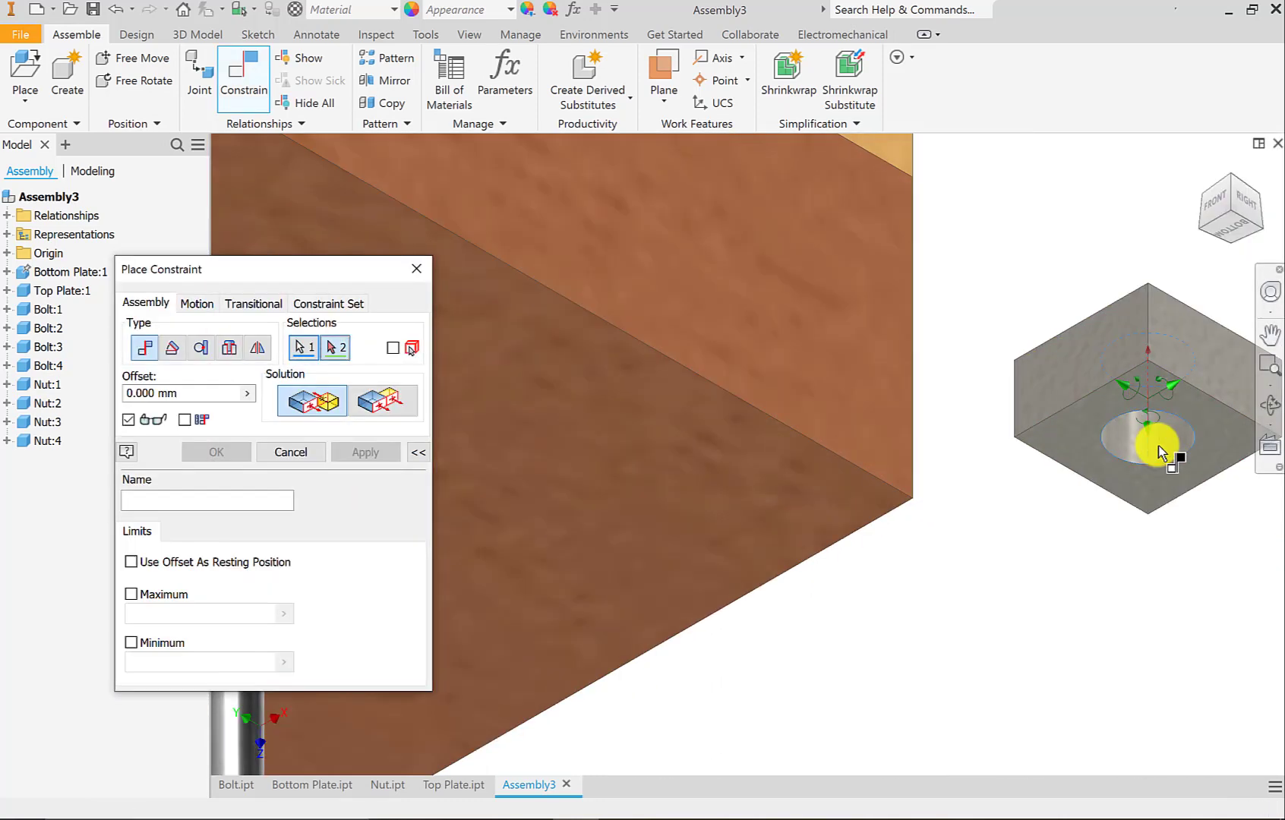
{"action": "scroll", "coordinate": [1158, 445], "scroll_direction": "up", "scroll_amount": 6}
{"action": "scroll", "coordinate": [945, 625], "scroll_direction": "down", "scroll_amount": 6}
{"action": "left_click", "coordinate": [935, 494]}
{"action": "left_click", "coordinate": [365, 452]}
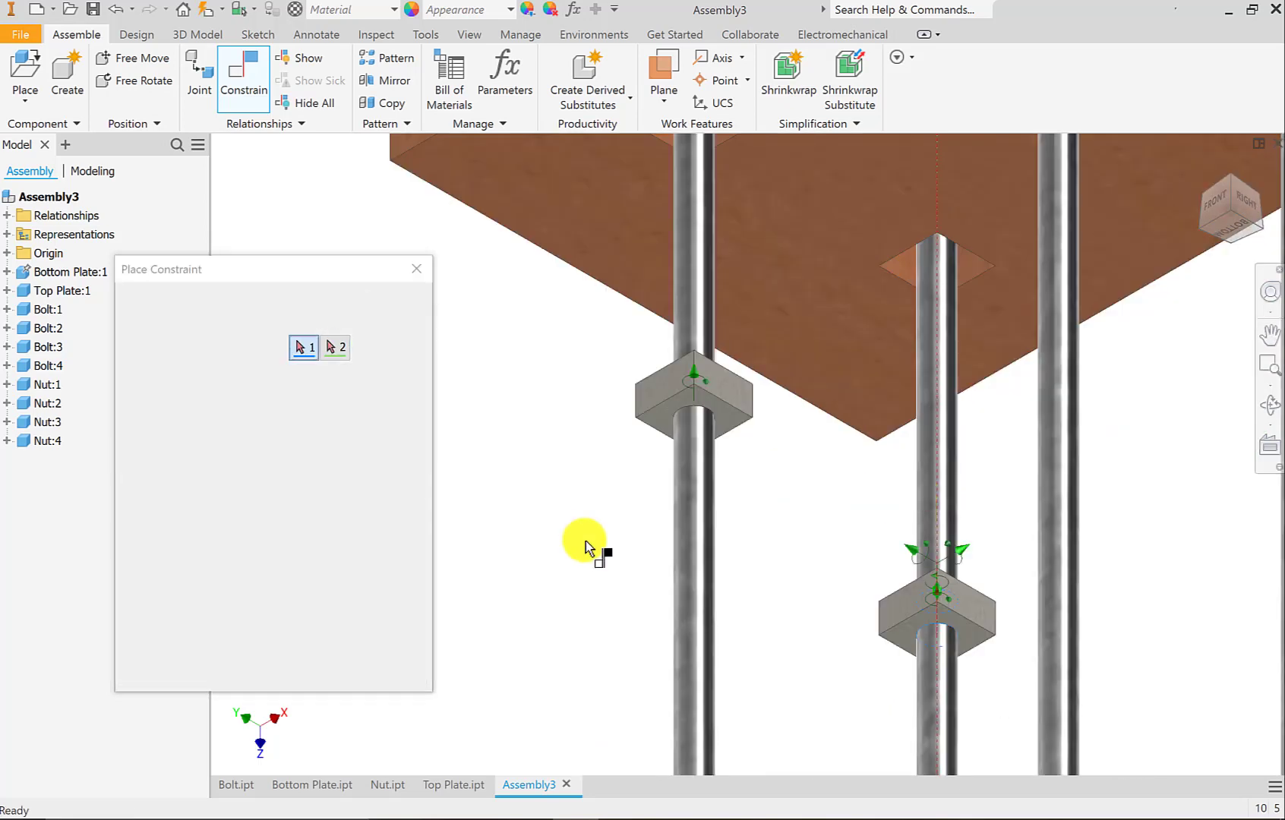
Mate the last loose nut's hole axis with the right bolt's shank axis at 0.000 mm offset.
{"action": "scroll", "coordinate": [588, 546], "scroll_direction": "up", "scroll_amount": 5}
{"action": "scroll", "coordinate": [1086, 360], "scroll_direction": "down", "scroll_amount": 6}
{"action": "left_click", "coordinate": [1048, 396]}
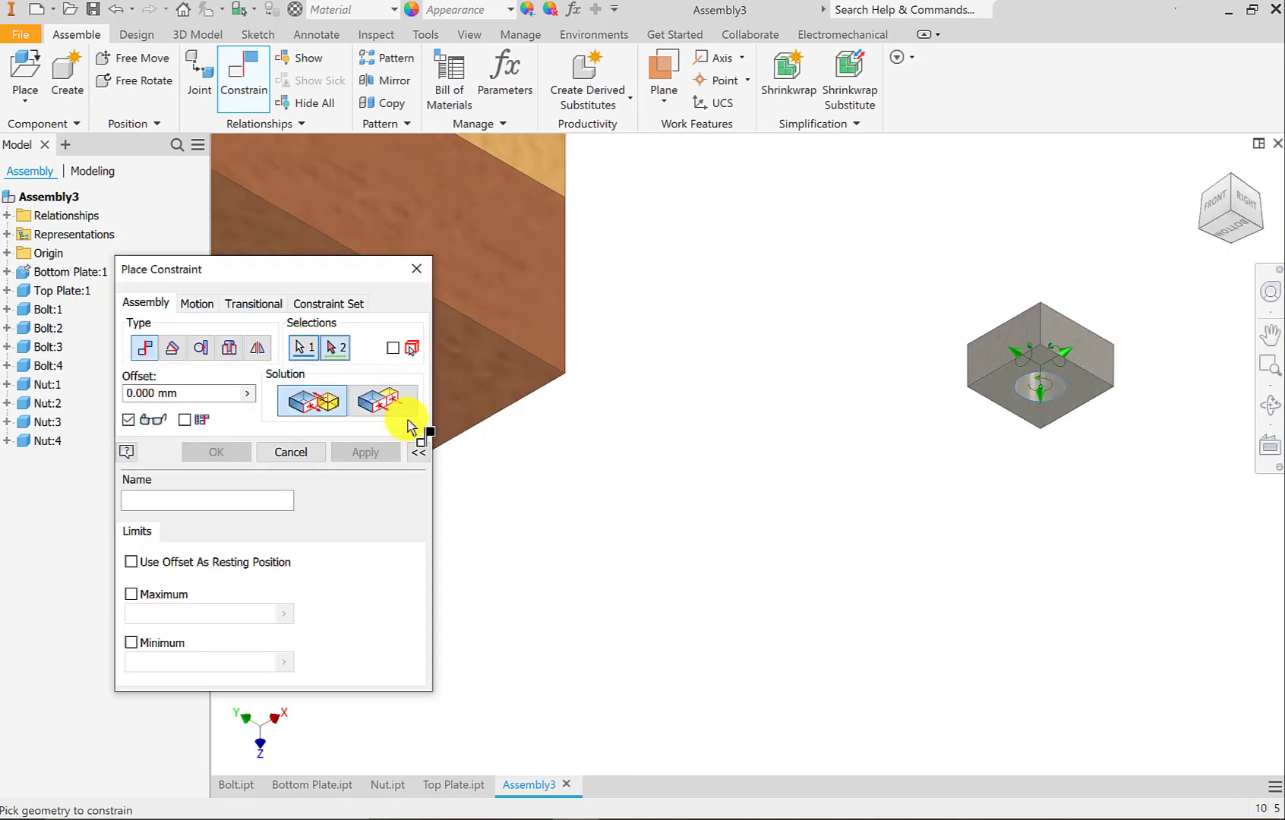
{"action": "scroll", "coordinate": [697, 649], "scroll_direction": "down", "scroll_amount": 8}
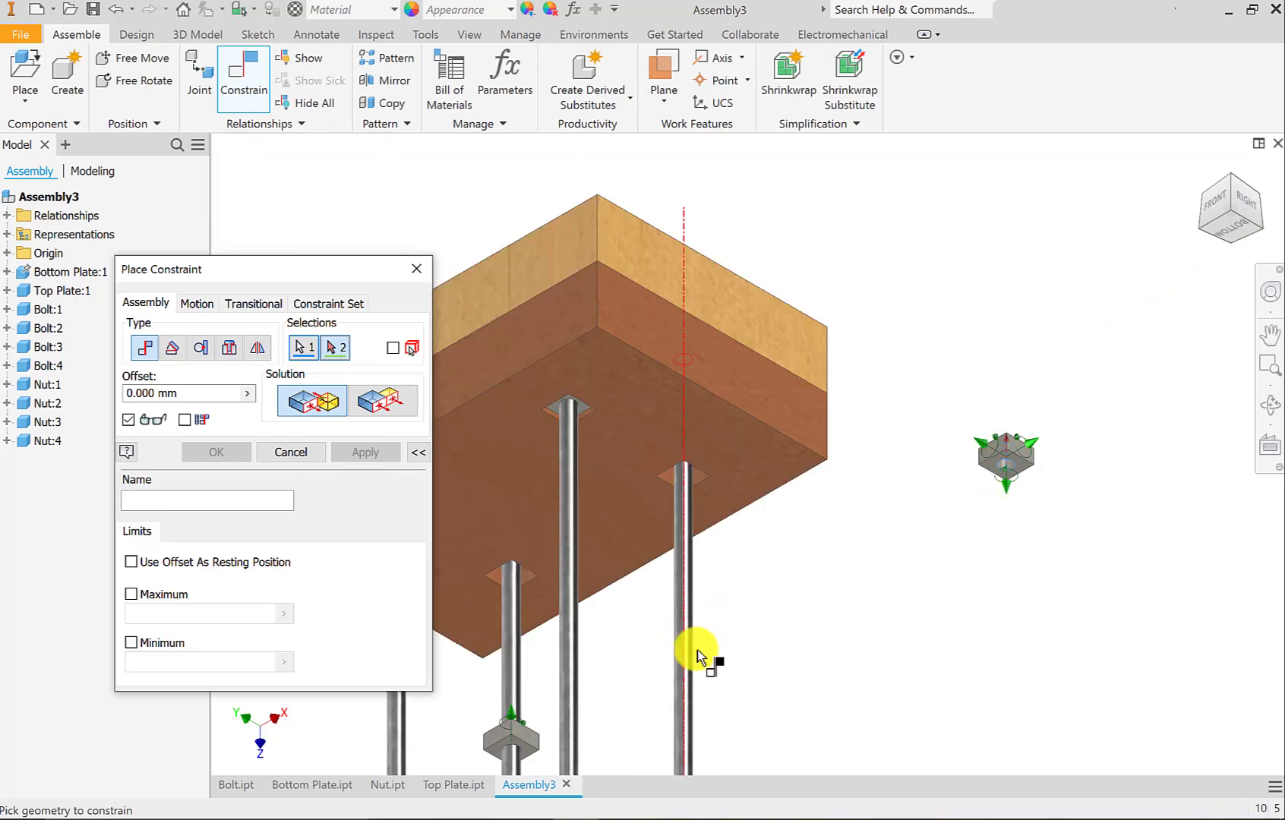
{"action": "left_click", "coordinate": [670, 693]}
{"action": "scroll", "coordinate": [741, 672], "scroll_direction": "up", "scroll_amount": 8}
{"action": "left_click", "coordinate": [366, 452]}
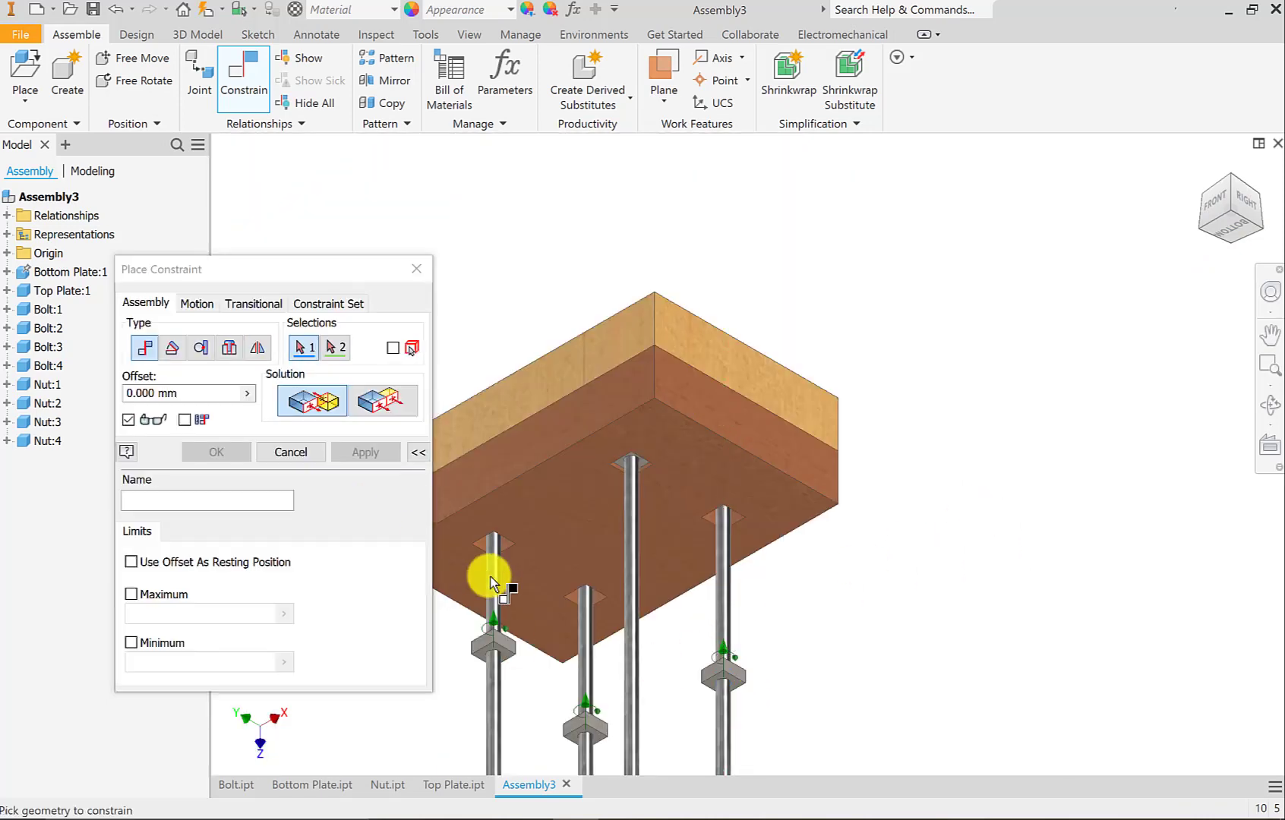
Mate the right wall of the bottom plate's left pocket with the matching side face of the left bolt's nut at 0.000 mm offset.
{"action": "middle_click_drag", "start_coordinate": [548, 654], "coordinate": [620, 528]}
{"action": "middle_click_drag", "start_coordinate": [605, 471], "coordinate": [592, 454], "text": "shift"}
{"action": "scroll", "coordinate": [586, 455], "scroll_direction": "down", "scroll_amount": 8}
{"action": "left_click", "coordinate": [619, 451]}
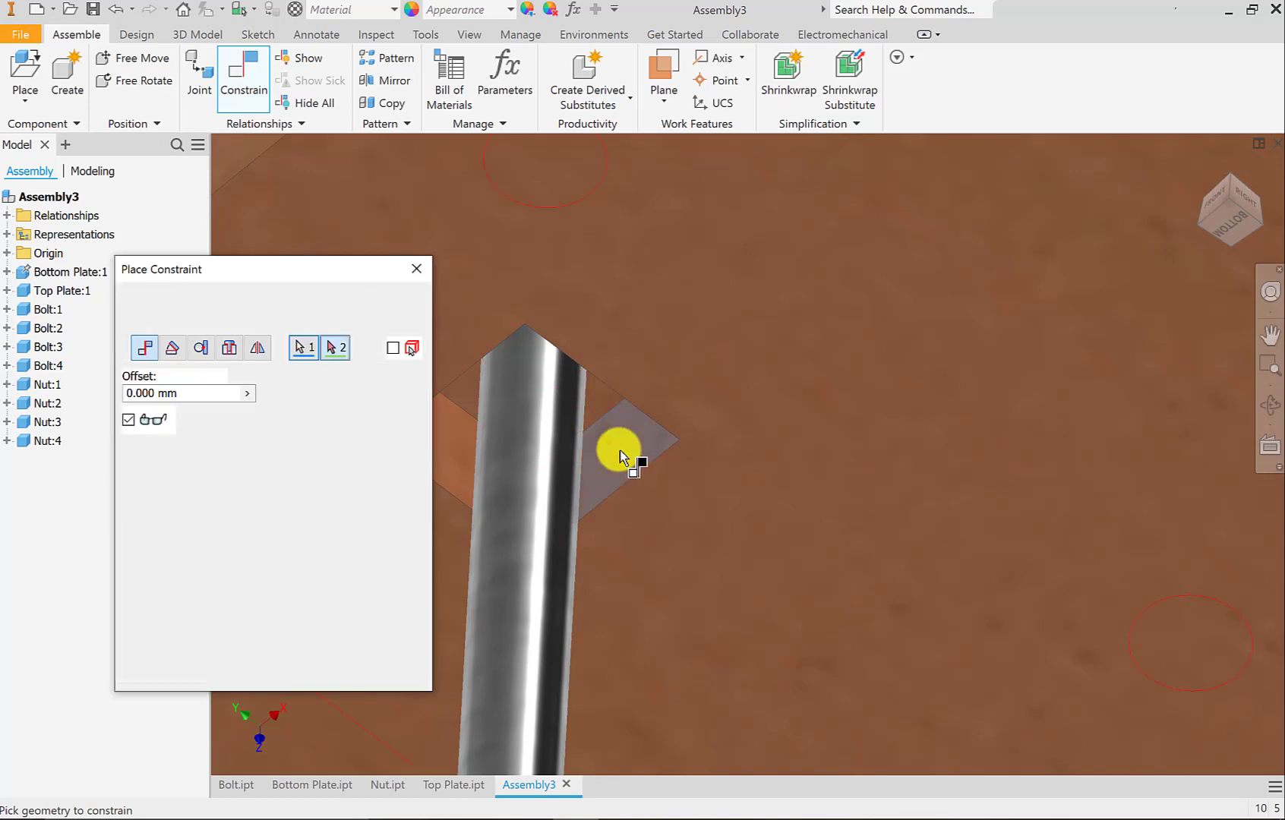
{"action": "scroll", "coordinate": [634, 583], "scroll_direction": "up", "scroll_amount": 8}
{"action": "scroll", "coordinate": [634, 584], "scroll_direction": "down", "scroll_amount": 3}
{"action": "left_click", "coordinate": [659, 611]}
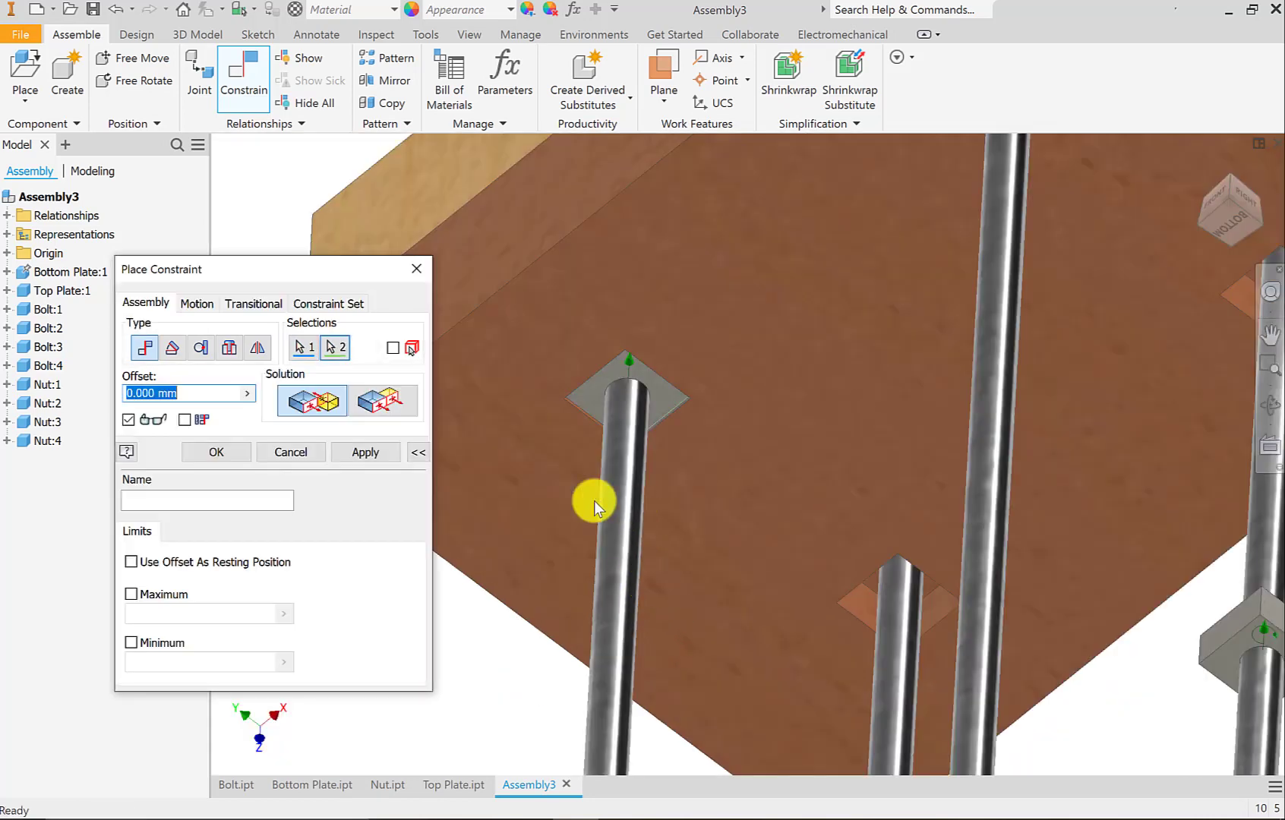
{"action": "left_click", "coordinate": [363, 453]}
Mate a side face of Nut:4 with the matching wall of the bottom plate's front pocket at 0.000 mm offset.
{"action": "scroll", "coordinate": [731, 617], "scroll_direction": "up", "scroll_amount": 5}
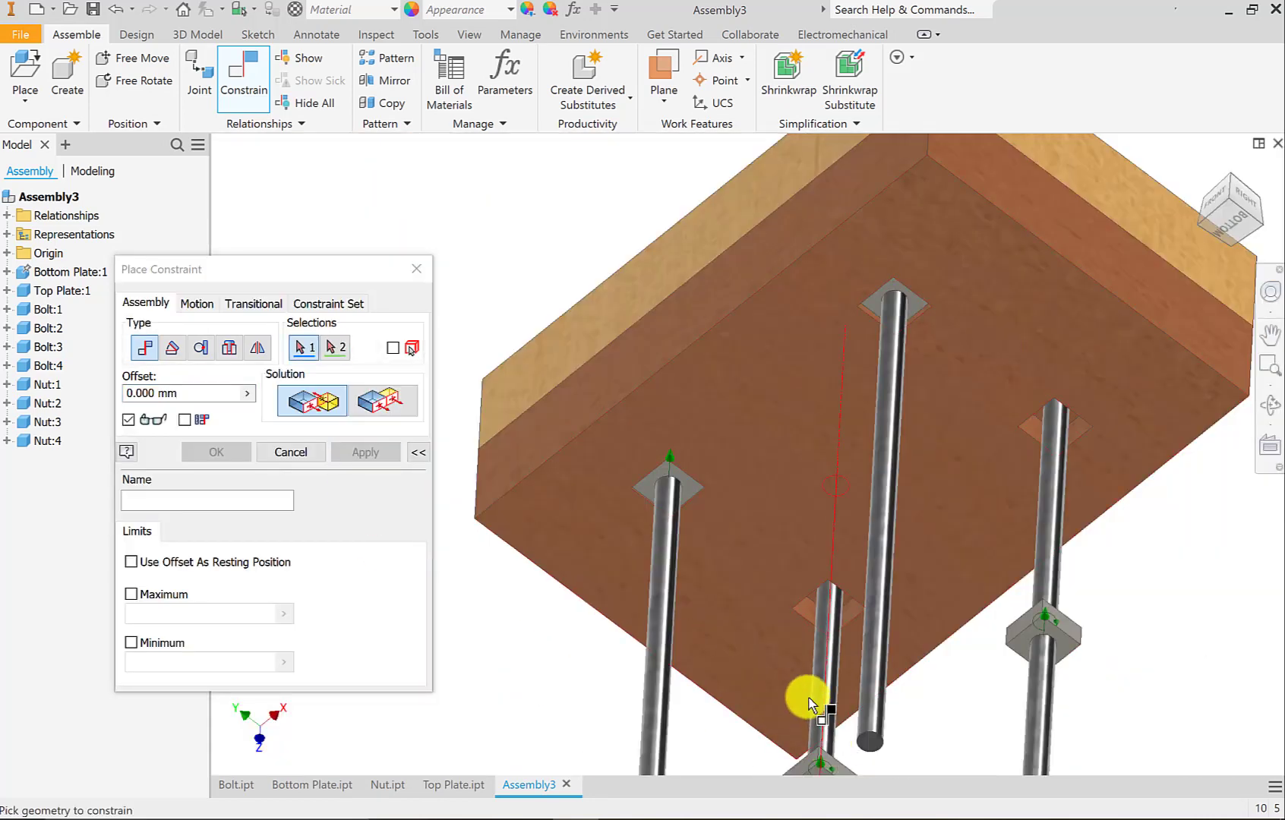
{"action": "middle_click_drag", "start_coordinate": [811, 698], "coordinate": [738, 604]}
{"action": "scroll", "coordinate": [738, 604], "scroll_direction": "down", "scroll_amount": 3}
{"action": "left_click", "coordinate": [783, 426]}
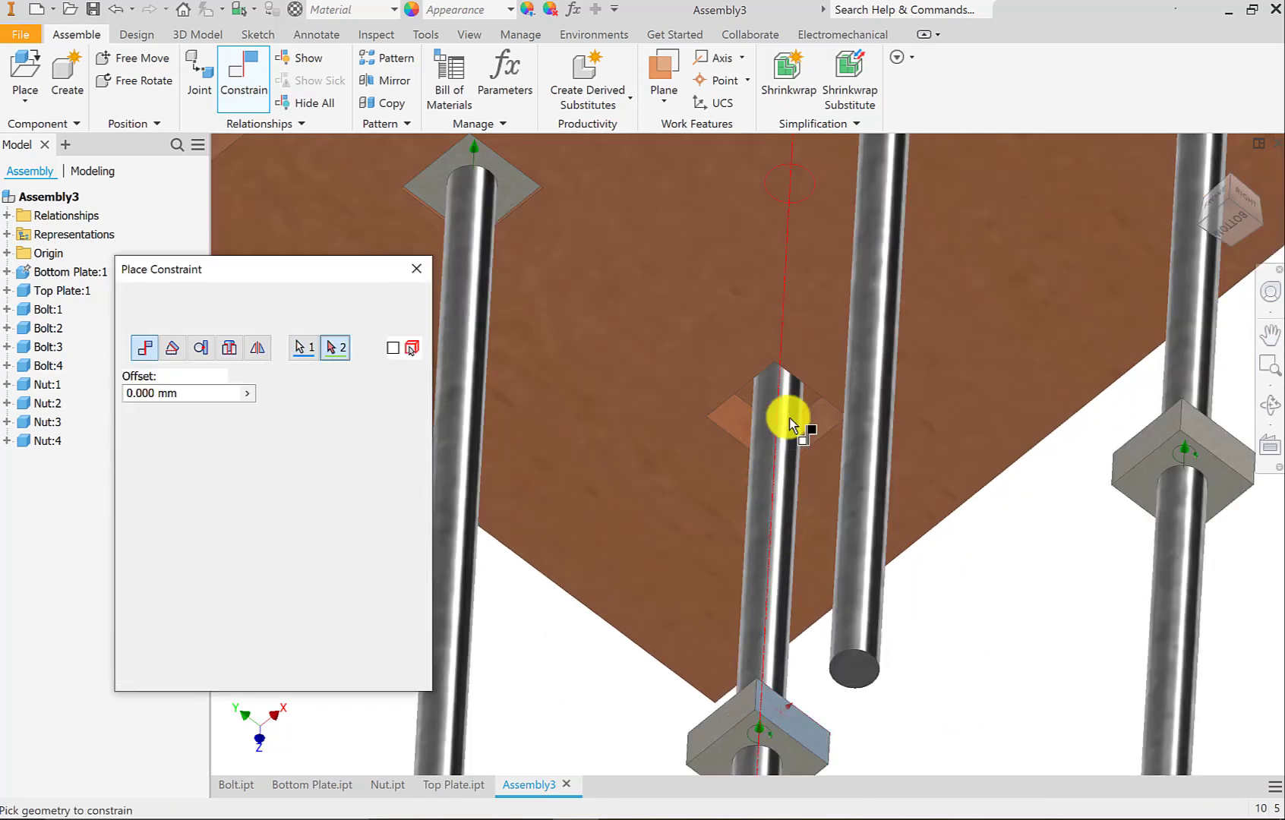
{"action": "left_click", "coordinate": [812, 423]}
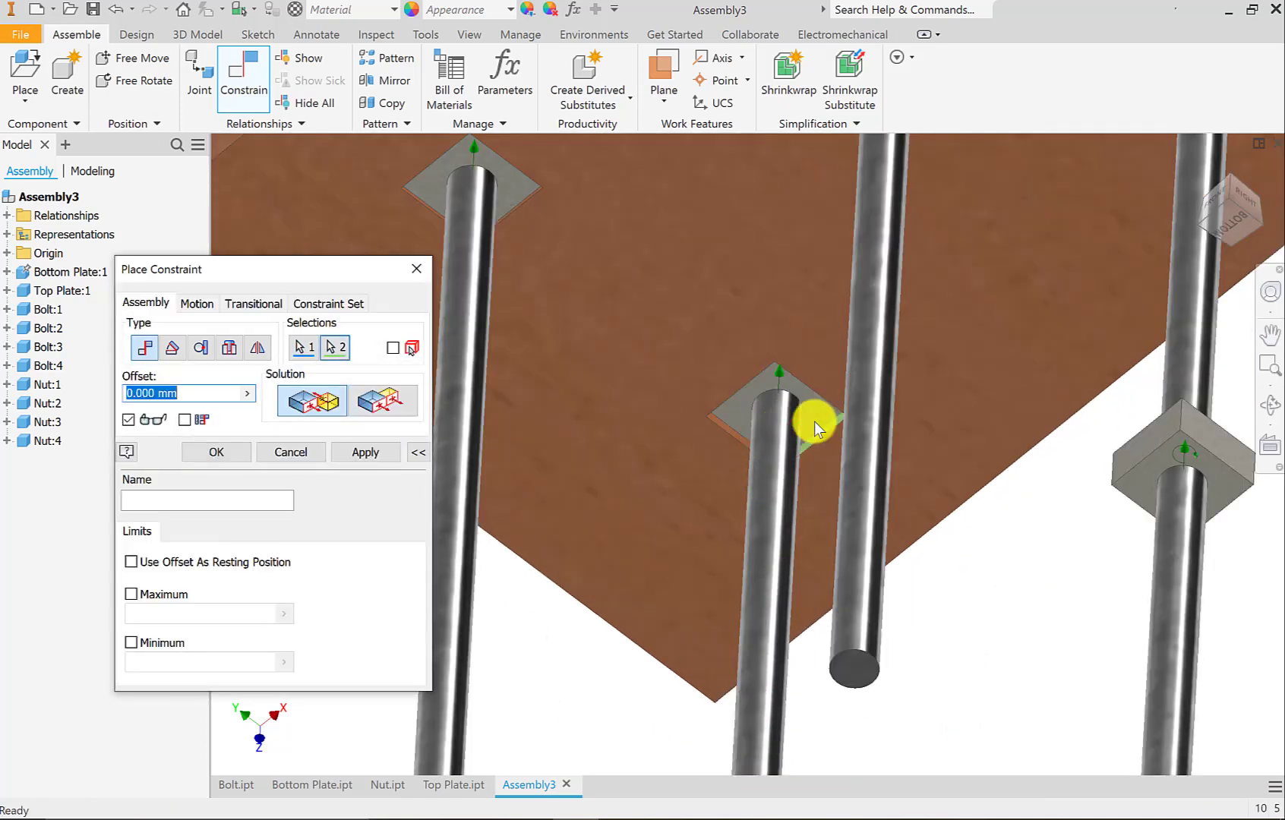
{"action": "left_click", "coordinate": [384, 473]}
Mate the right bolt's nut side face with the matching wall of its bottom plate pocket at 0.000 mm offset, and leave the Constrain command.
{"action": "scroll", "coordinate": [660, 588], "scroll_direction": "up", "scroll_amount": 3}
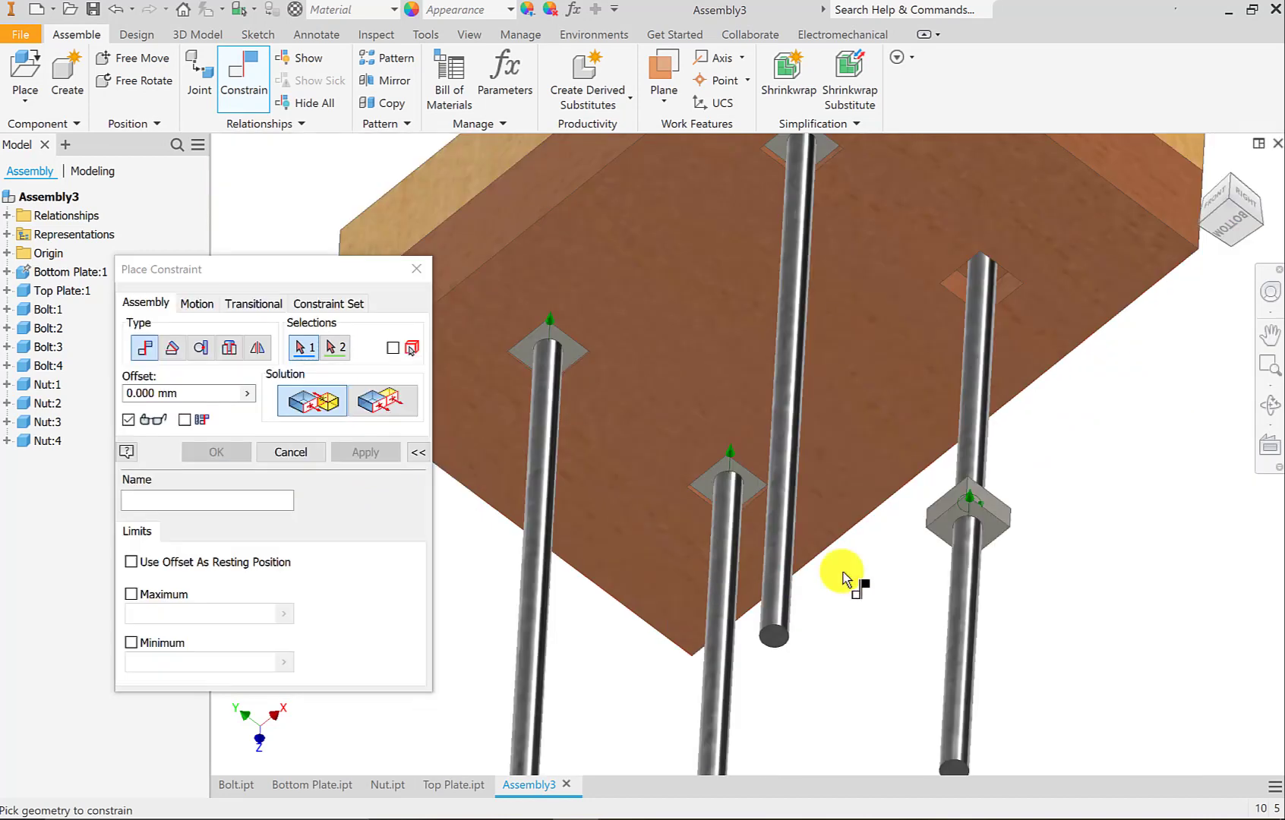
{"action": "scroll", "coordinate": [1001, 497], "scroll_direction": "down", "scroll_amount": 3}
{"action": "left_click", "coordinate": [975, 515]}
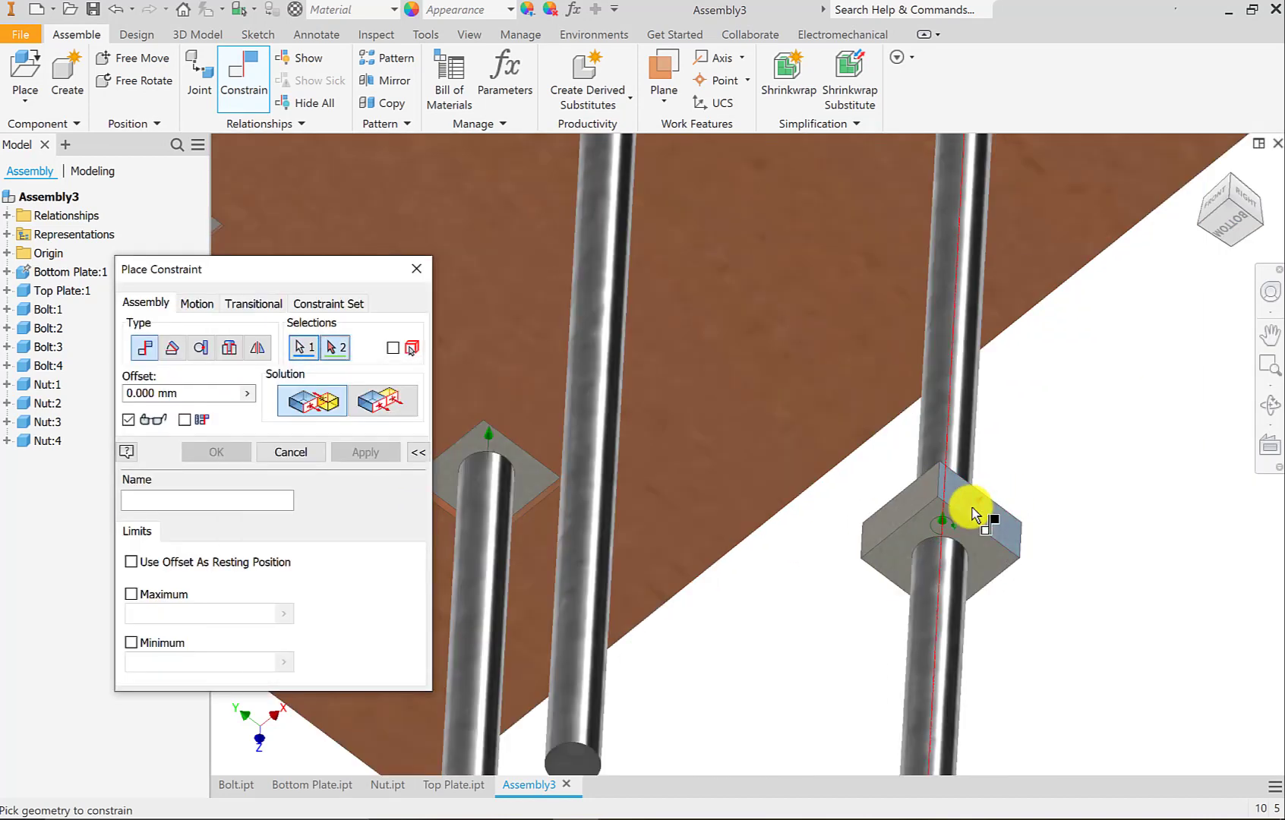
{"action": "scroll", "coordinate": [975, 514], "scroll_direction": "up", "scroll_amount": 3}
{"action": "left_click", "coordinate": [997, 267]}
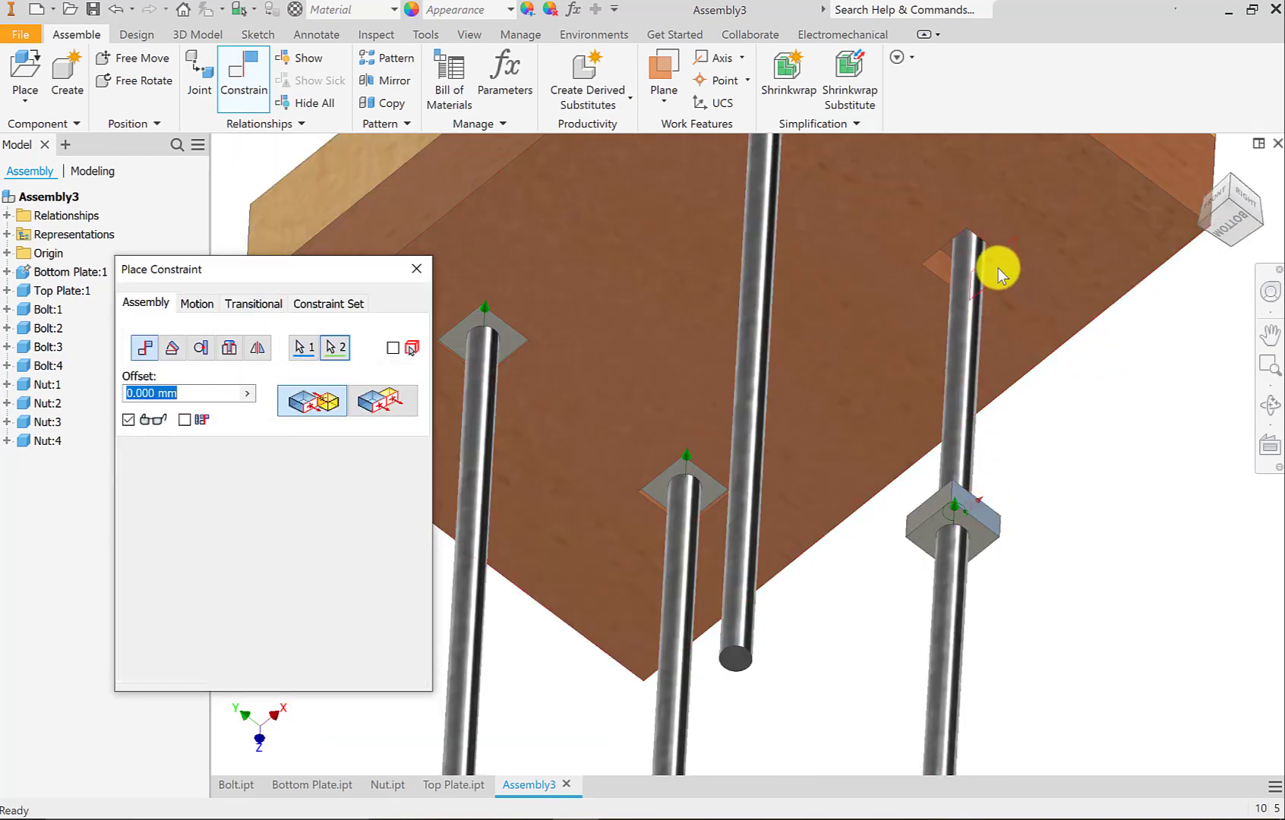
{"action": "left_click", "coordinate": [345, 457]}
{"action": "key", "text": "Escape"}
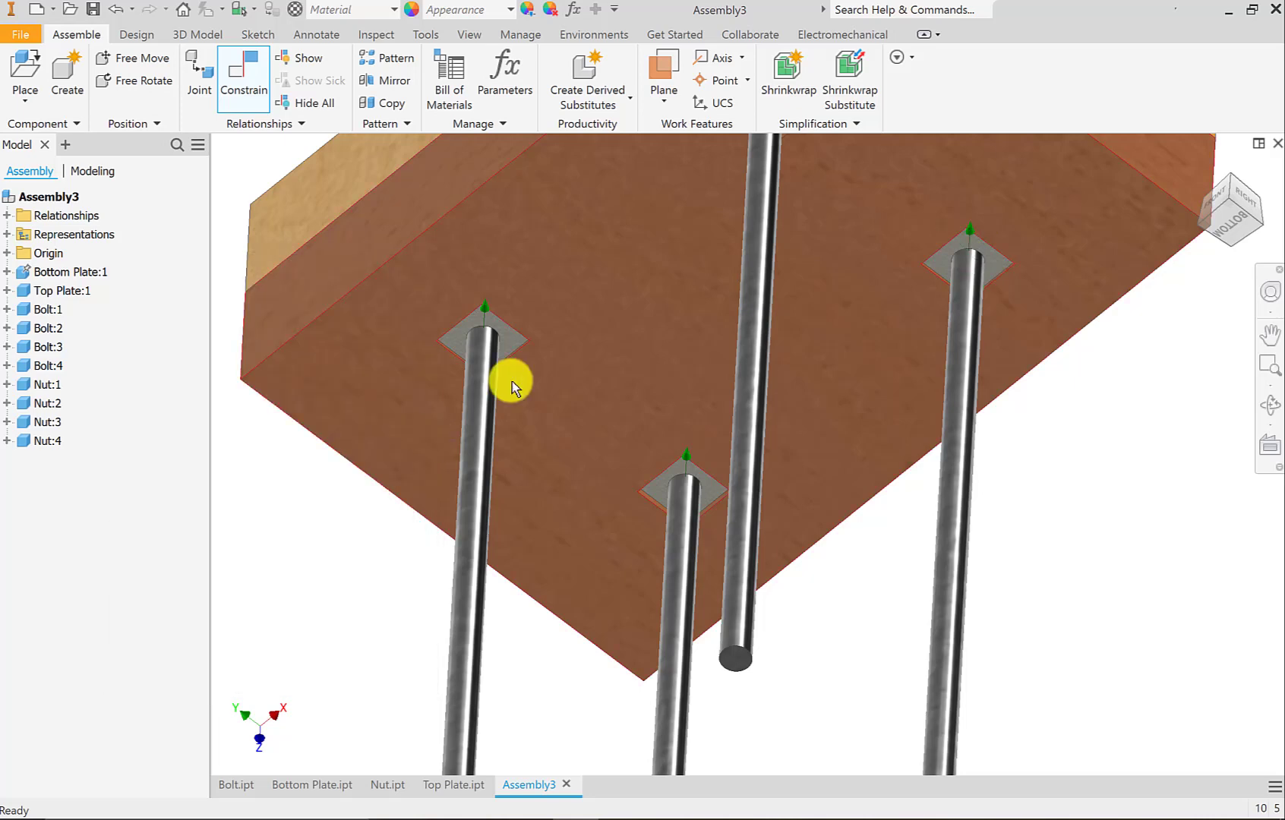
Slide the nuts on the left, front and right bolts down their shanks, clear of the bottom plate's pockets.
{"action": "left_click_drag", "start_coordinate": [509, 348], "coordinate": [498, 547]}
{"action": "left_click_drag", "start_coordinate": [706, 494], "coordinate": [666, 625]}
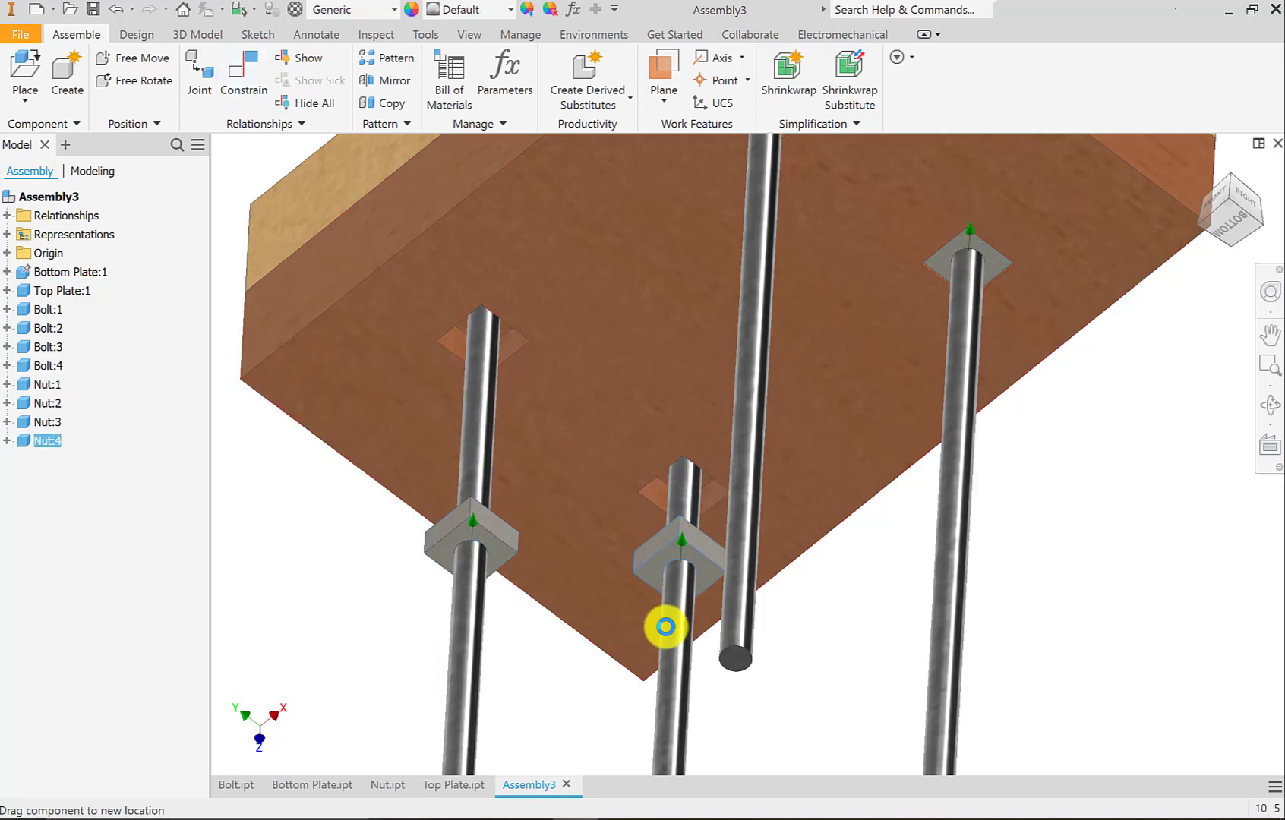
{"action": "left_click_drag", "start_coordinate": [998, 278], "coordinate": [986, 538]}
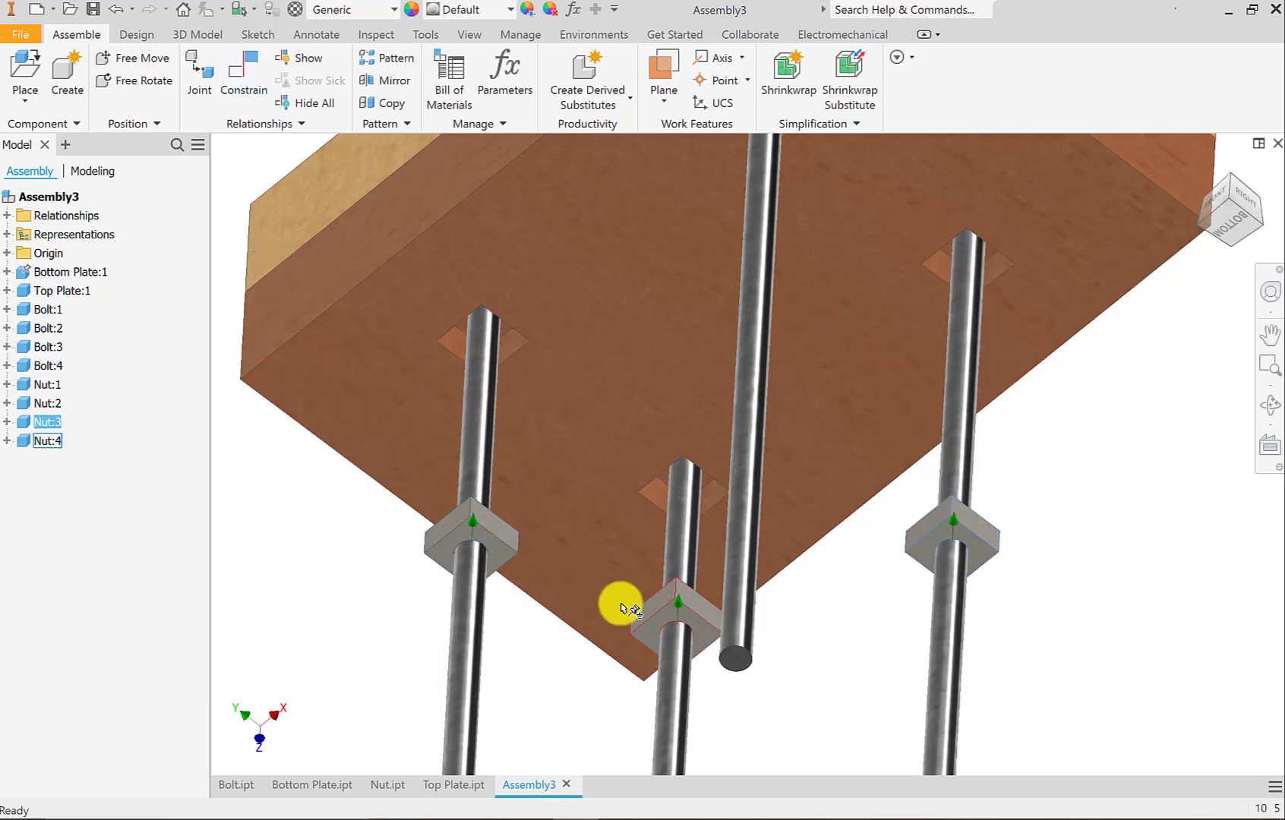
{"action": "left_click_drag", "start_coordinate": [682, 608], "coordinate": [674, 695]}
{"action": "left_click", "coordinate": [494, 571]}
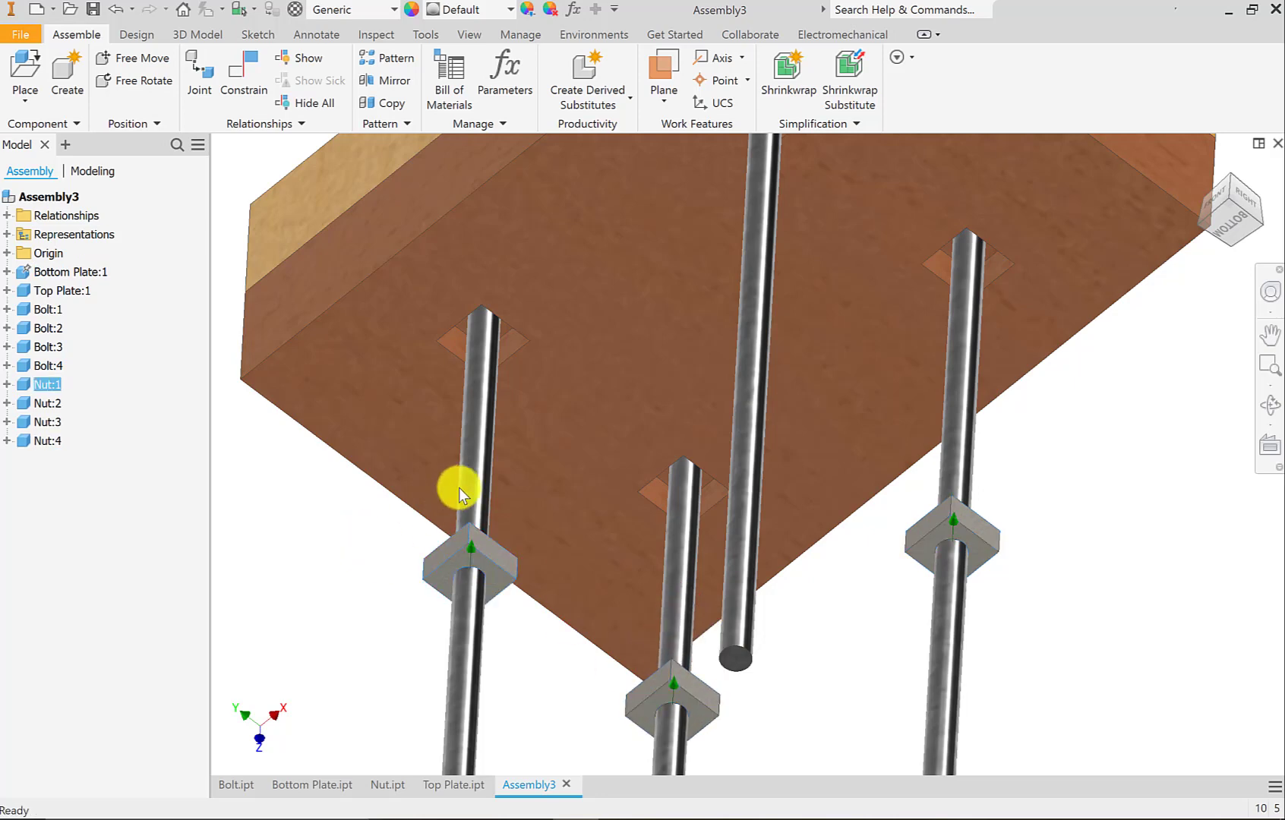
Mate the floor of the bottom plate's left pocket with the top face of the left bolt's nut at 0.000 mm offset.
{"action": "key", "text": "c"}
{"action": "scroll", "coordinate": [467, 335], "scroll_direction": "up", "scroll_amount": 3}
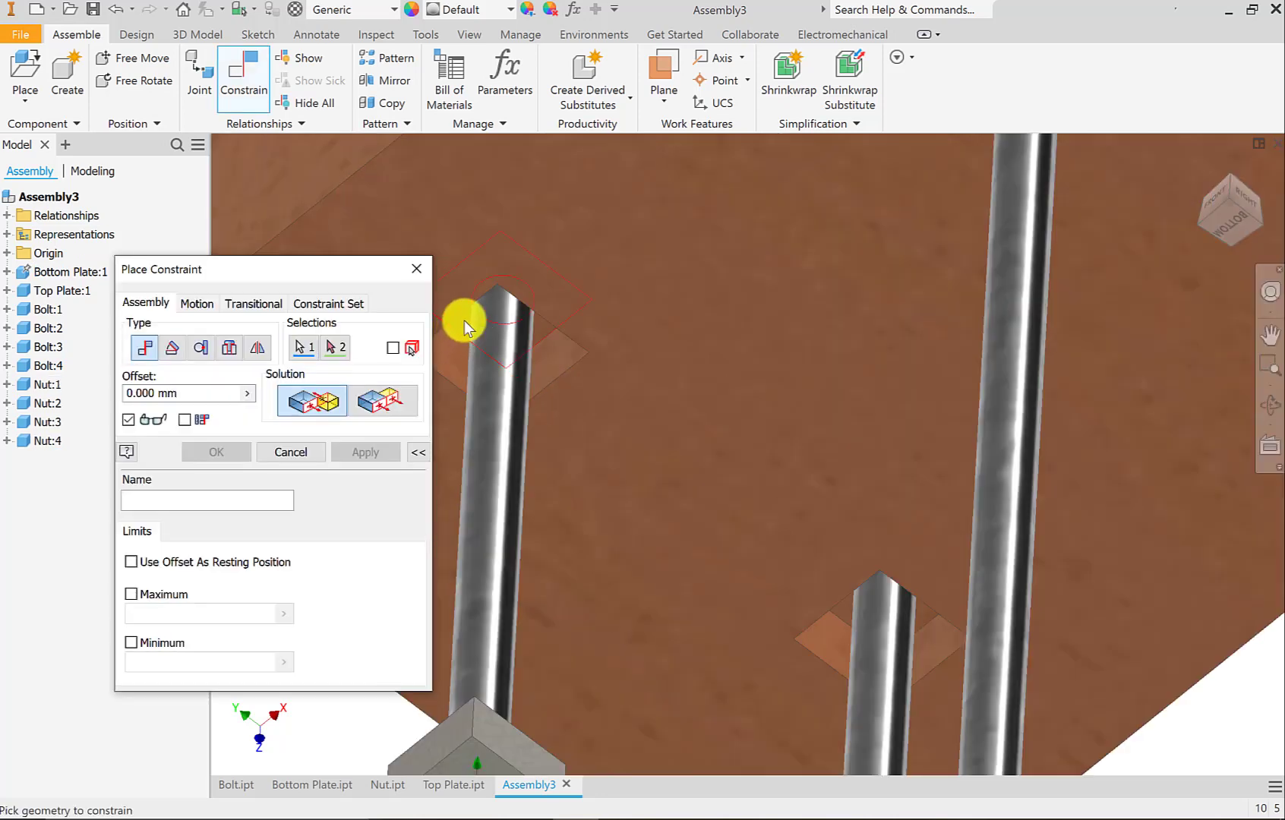
{"action": "left_click", "coordinate": [463, 332]}
{"action": "scroll", "coordinate": [525, 519], "scroll_direction": "down", "scroll_amount": 5}
{"action": "middle_click_drag", "start_coordinate": [525, 519], "coordinate": [565, 691], "text": "shift"}
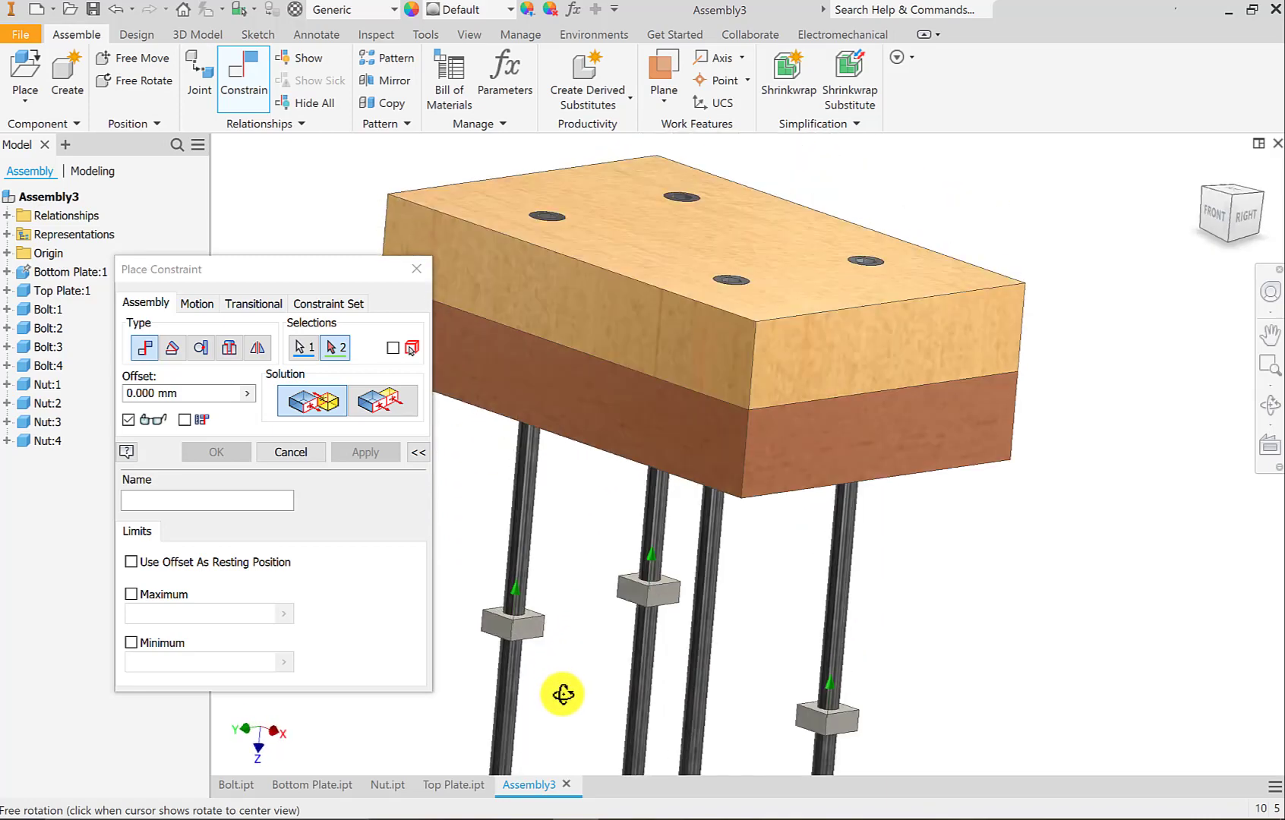
{"action": "scroll", "coordinate": [524, 625], "scroll_direction": "up", "scroll_amount": 5}
{"action": "left_click", "coordinate": [531, 587]}
{"action": "scroll", "coordinate": [514, 595], "scroll_direction": "down", "scroll_amount": 3}
{"action": "left_click", "coordinate": [366, 452]}
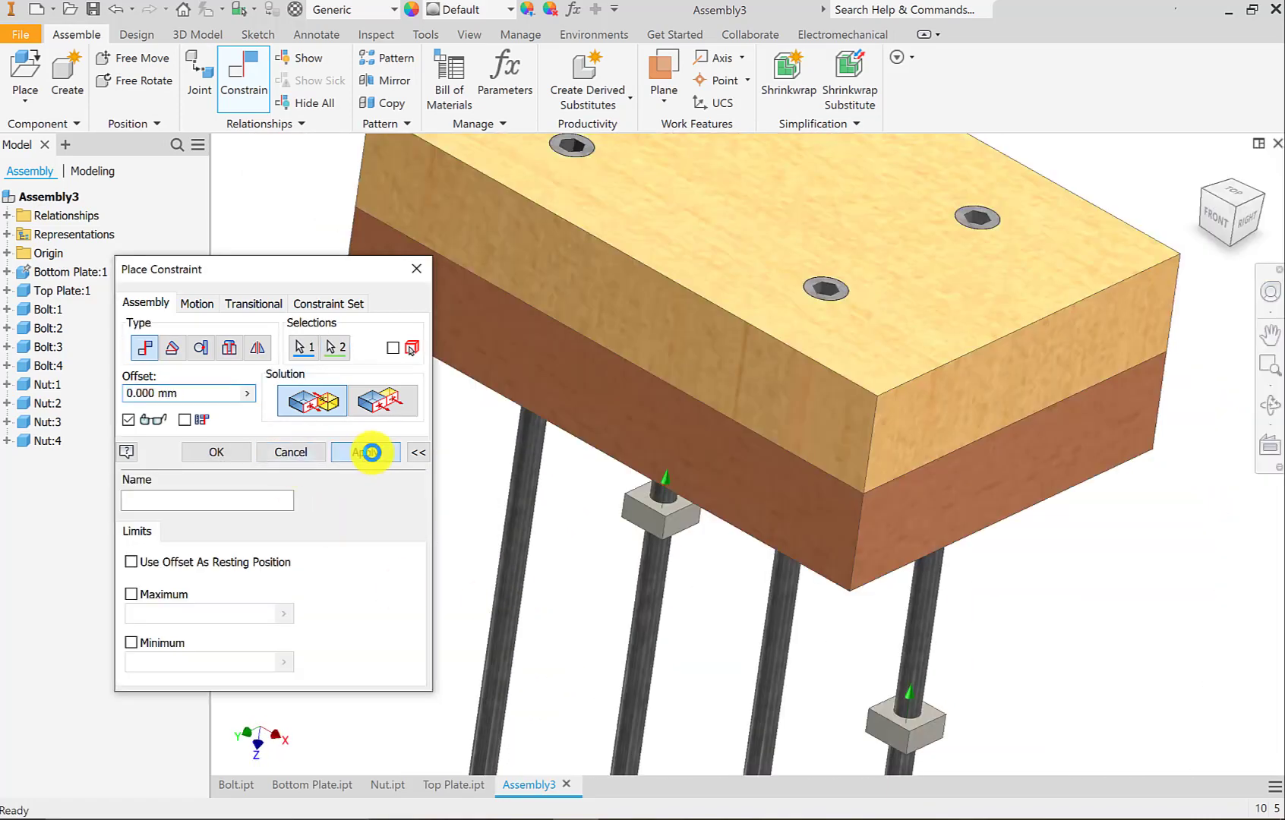
Mate the top face of the front bolt's nut with the floor of the bottom plate's front pocket at 0.000 mm offset.
{"action": "scroll", "coordinate": [644, 498], "scroll_direction": "up", "scroll_amount": 4}
{"action": "scroll", "coordinate": [767, 678], "scroll_direction": "down", "scroll_amount": 3}
{"action": "middle_click_drag", "start_coordinate": [769, 678], "coordinate": [740, 574]}
{"action": "scroll", "coordinate": [683, 531], "scroll_direction": "up", "scroll_amount": 5}
{"action": "left_click", "coordinate": [642, 504]}
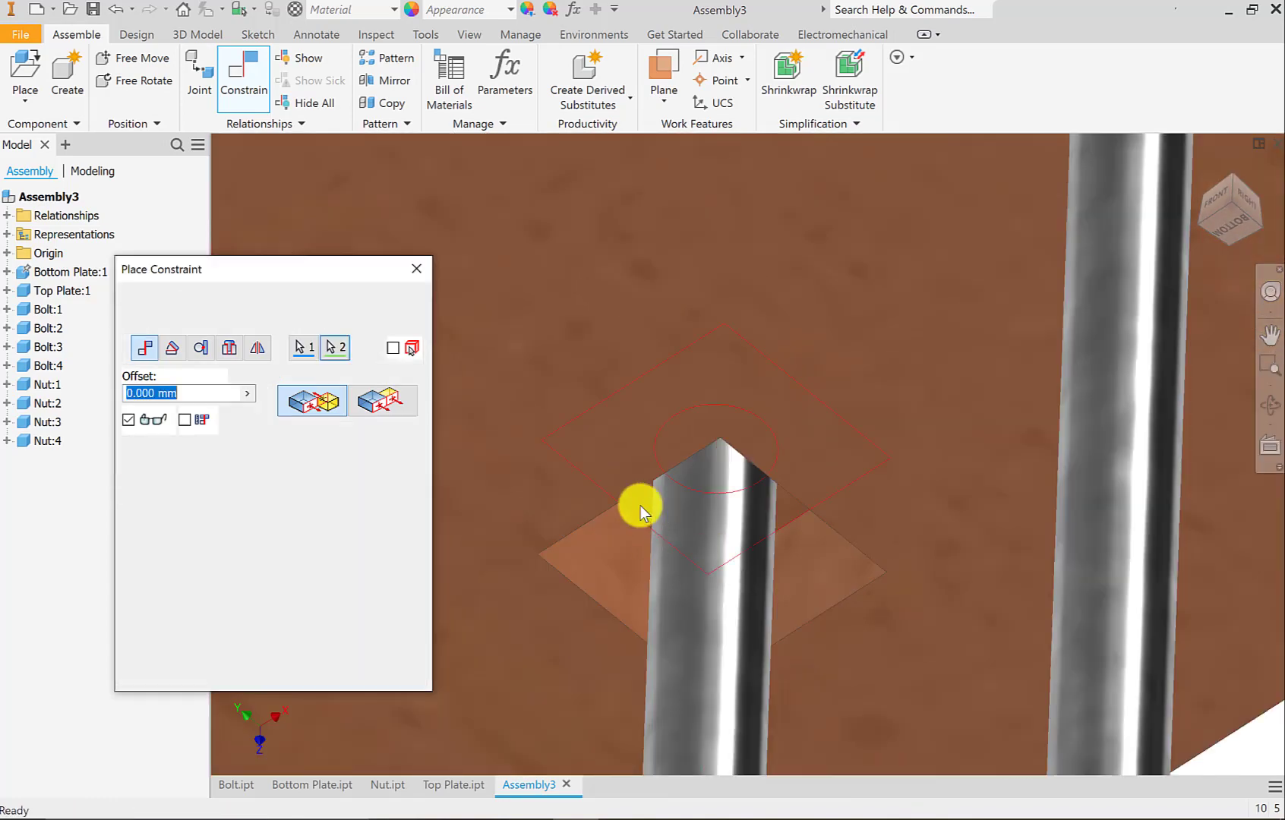
{"action": "scroll", "coordinate": [642, 509], "scroll_direction": "down", "scroll_amount": 5}
{"action": "left_click", "coordinate": [366, 452]}
Mate the right pocket's floor with the top face of the right bolt's nut at 0.000 mm offset, and leave the Constrain command.
{"action": "scroll", "coordinate": [790, 548], "scroll_direction": "up", "scroll_amount": 4}
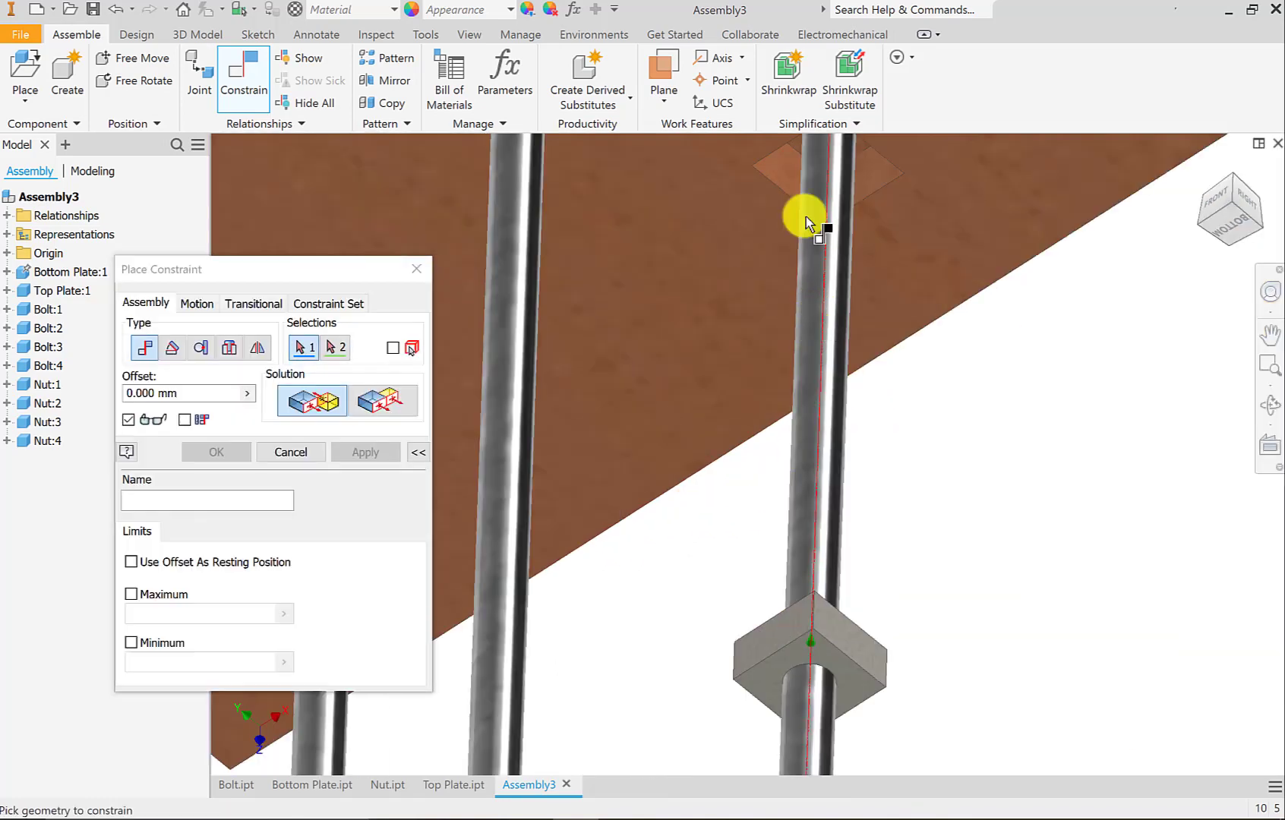
{"action": "scroll", "coordinate": [775, 229], "scroll_direction": "up", "scroll_amount": 2}
{"action": "scroll", "coordinate": [730, 256], "scroll_direction": "up", "scroll_amount": 2}
{"action": "left_click", "coordinate": [740, 239]}
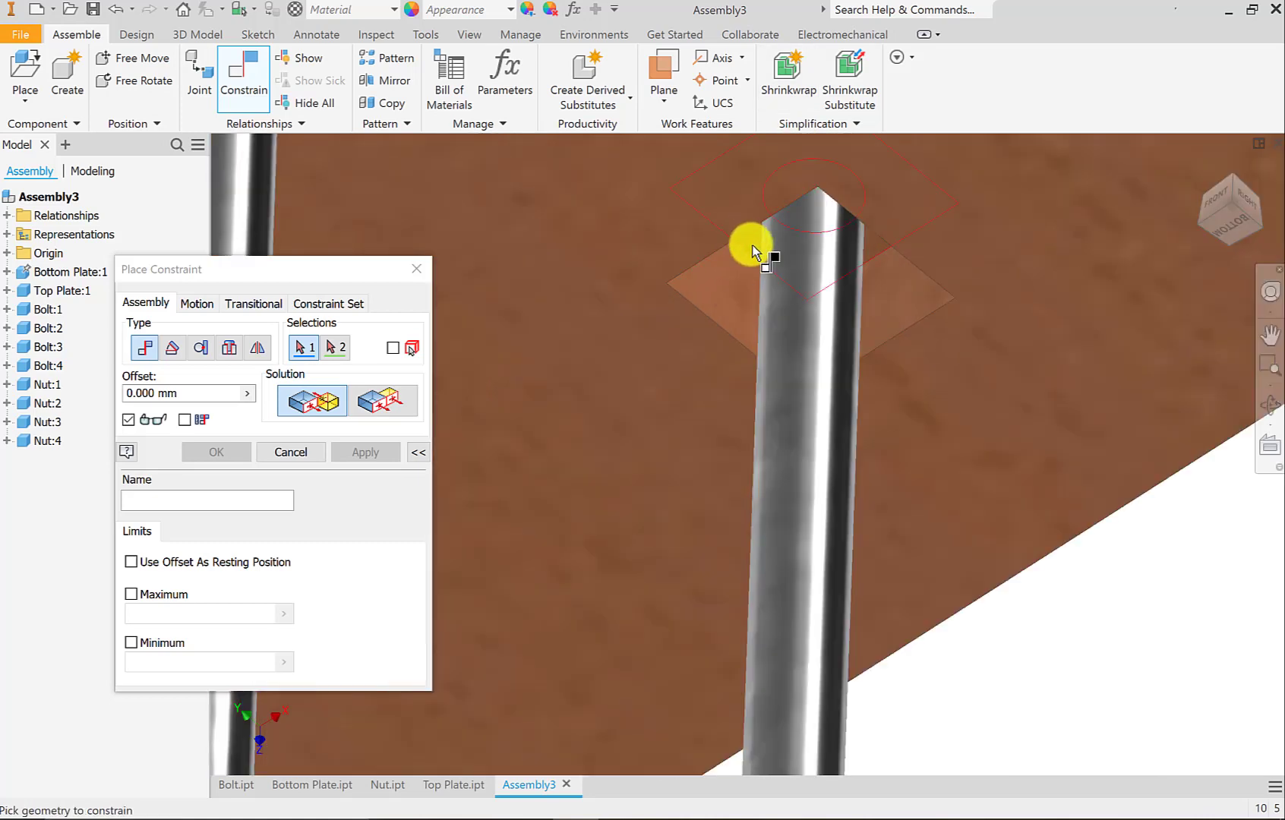
{"action": "scroll", "coordinate": [748, 262], "scroll_direction": "down", "scroll_amount": 5}
{"action": "middle_click_drag", "start_coordinate": [755, 270], "coordinate": [752, 448], "text": "shift"}
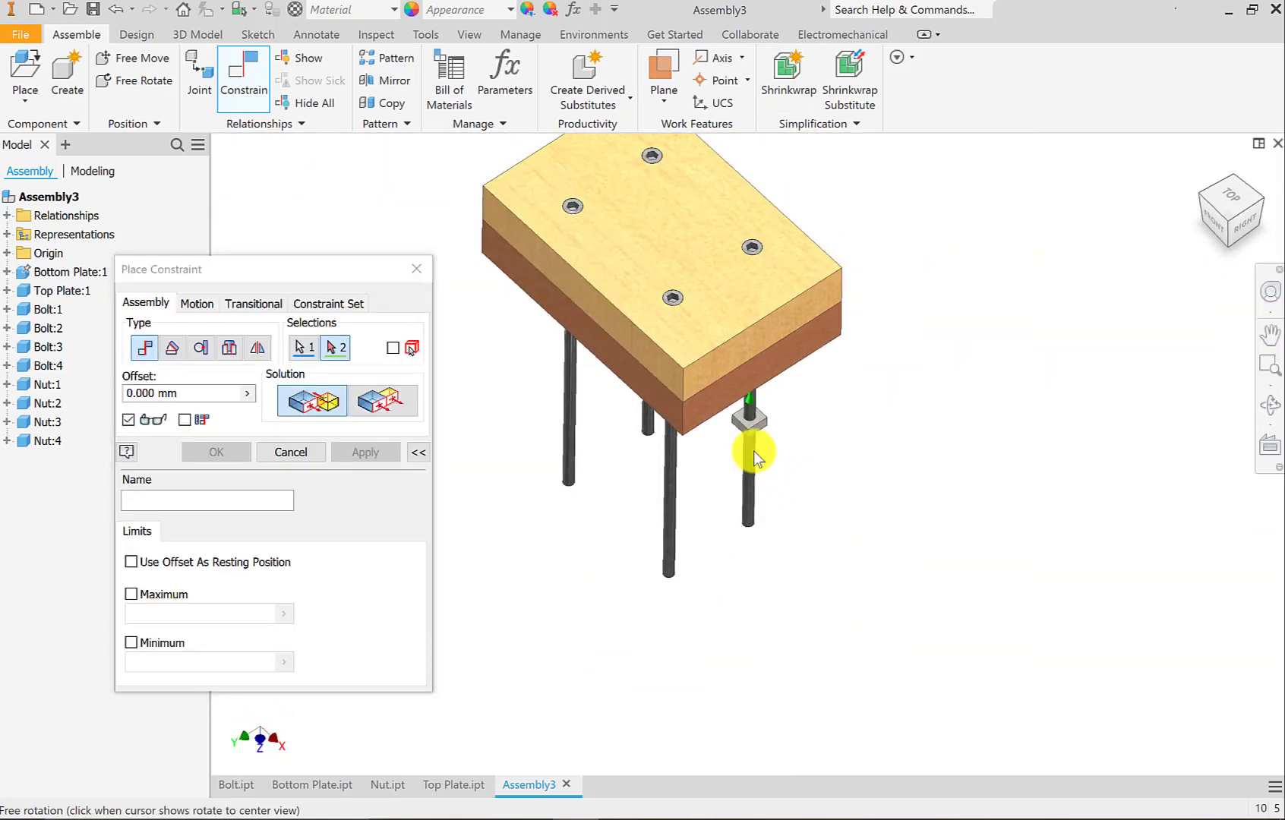
{"action": "scroll", "coordinate": [740, 422], "scroll_direction": "up", "scroll_amount": 5}
{"action": "left_click", "coordinate": [739, 422]}
{"action": "left_click", "coordinate": [365, 452]}
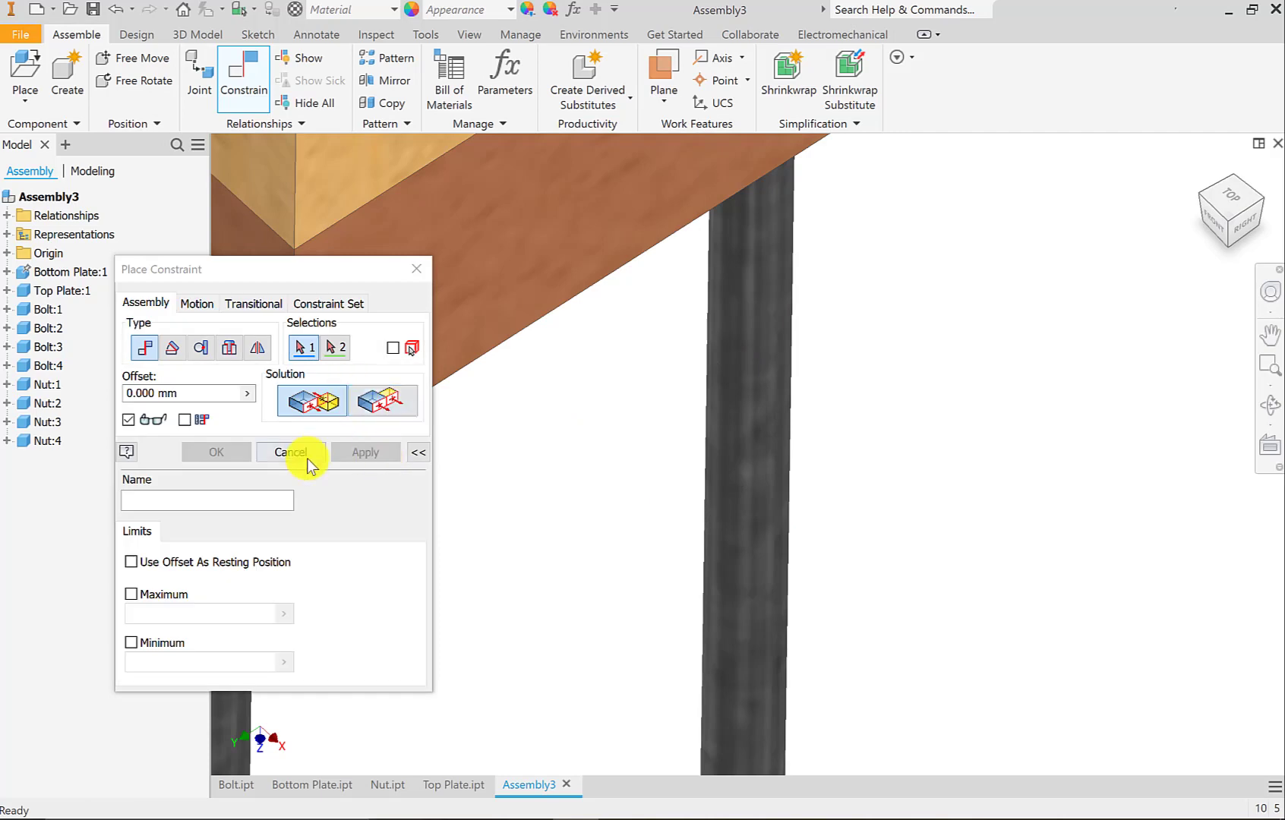
{"action": "left_click", "coordinate": [306, 458]}
Show the relationships of all components in the assembly, and hide them again.
{"action": "scroll", "coordinate": [842, 531], "scroll_direction": "down", "scroll_amount": 5}
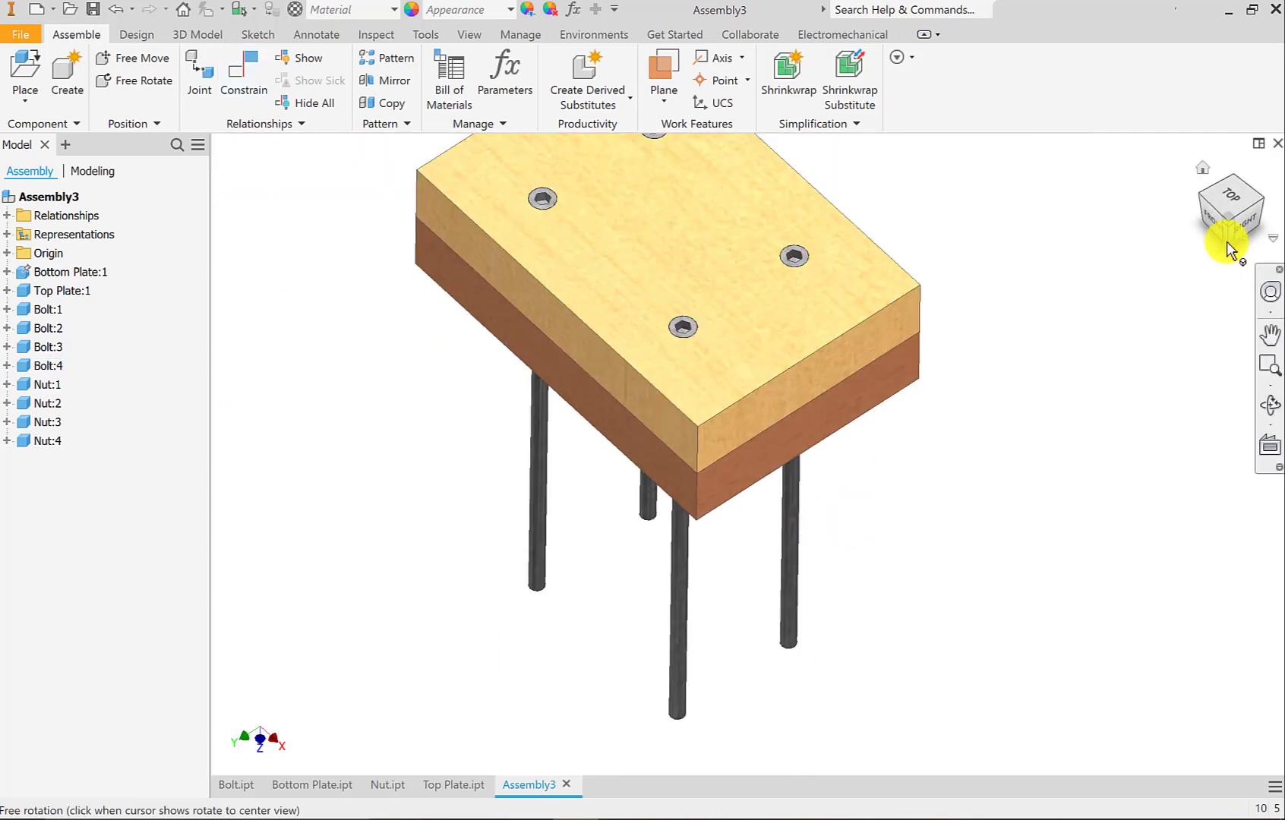
{"action": "left_click", "coordinate": [1227, 246]}
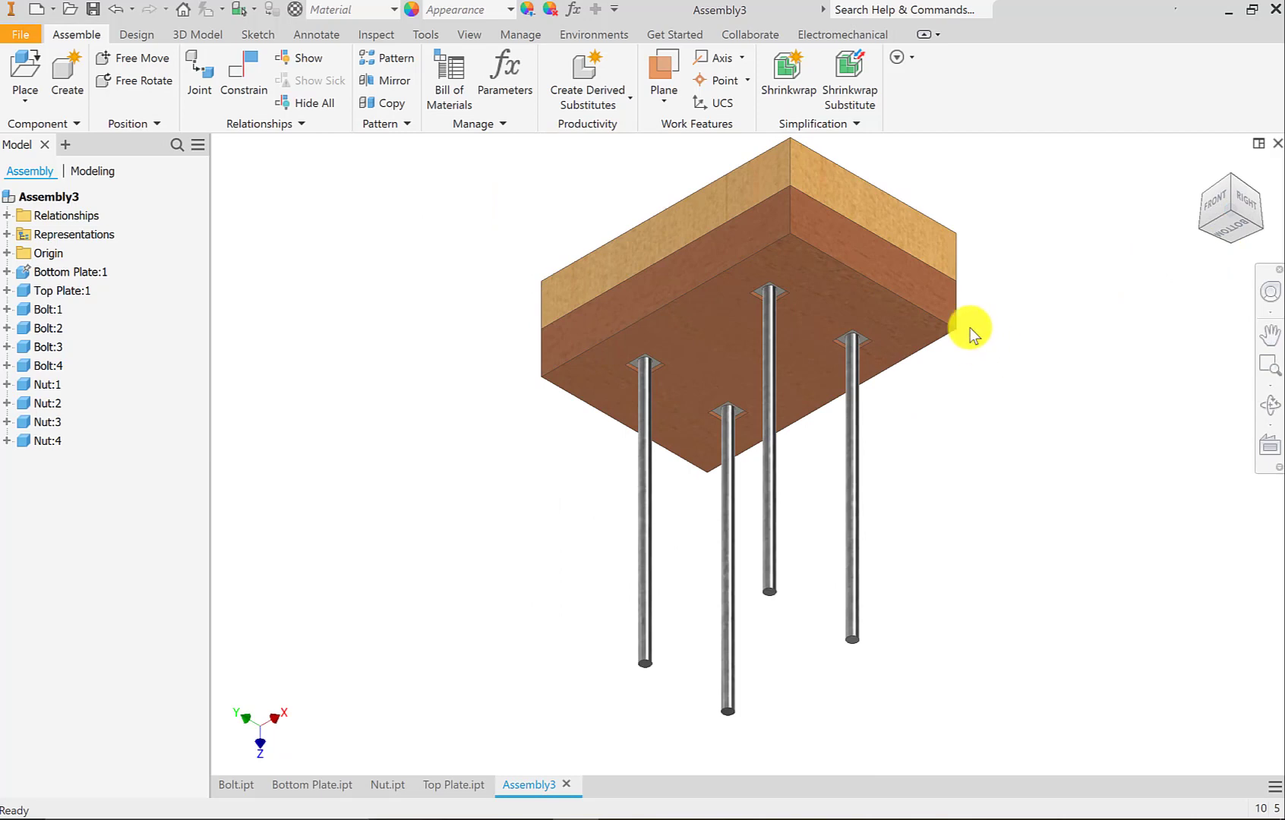
{"action": "left_click", "coordinate": [1236, 182]}
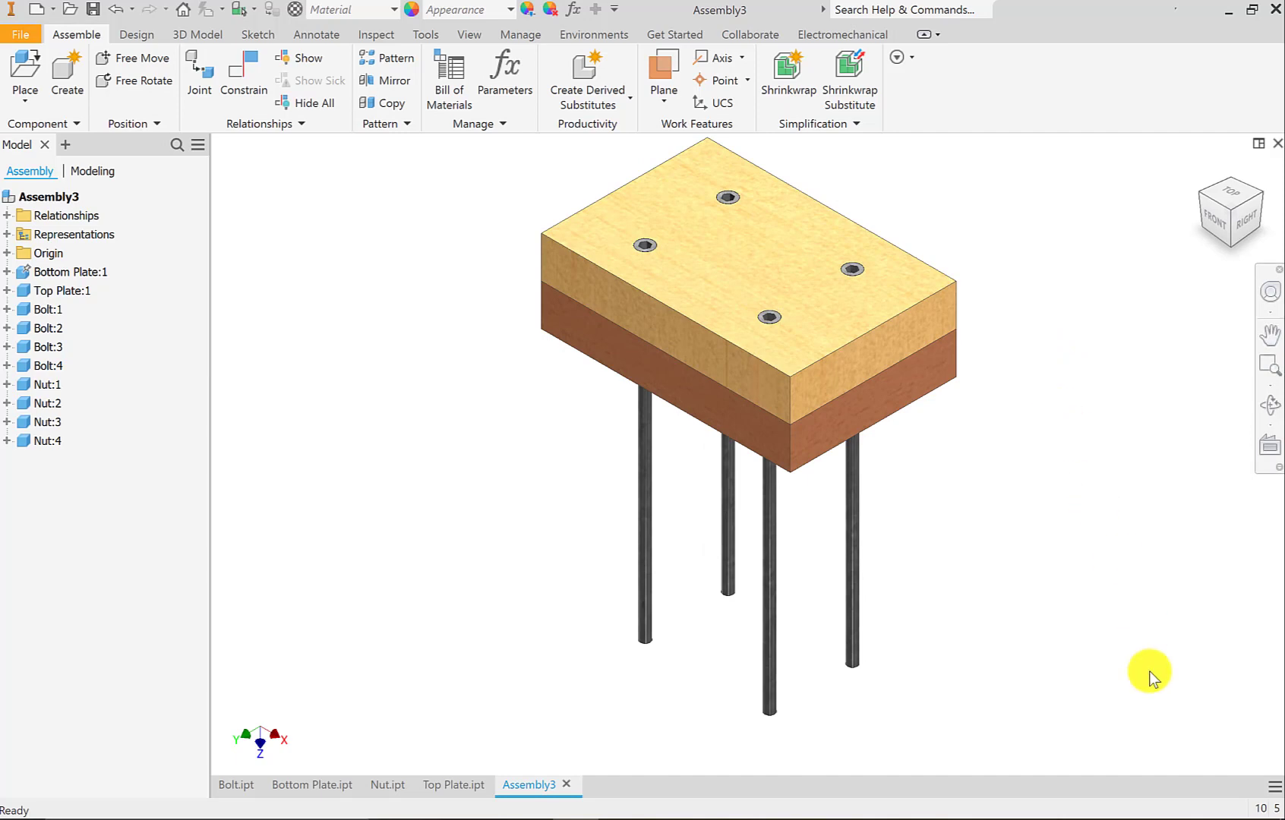
{"action": "left_click_drag", "start_coordinate": [1119, 738], "coordinate": [490, 125]}
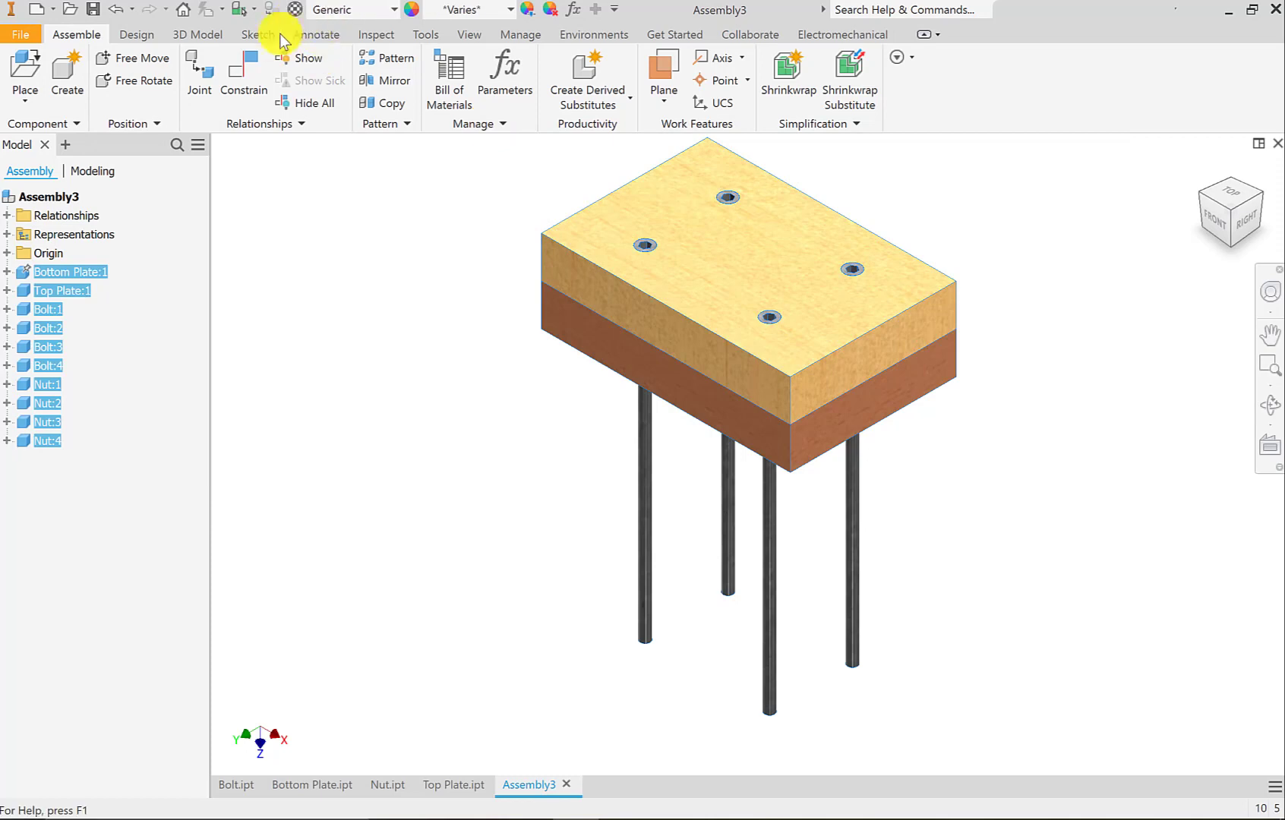
{"action": "left_click", "coordinate": [290, 59]}
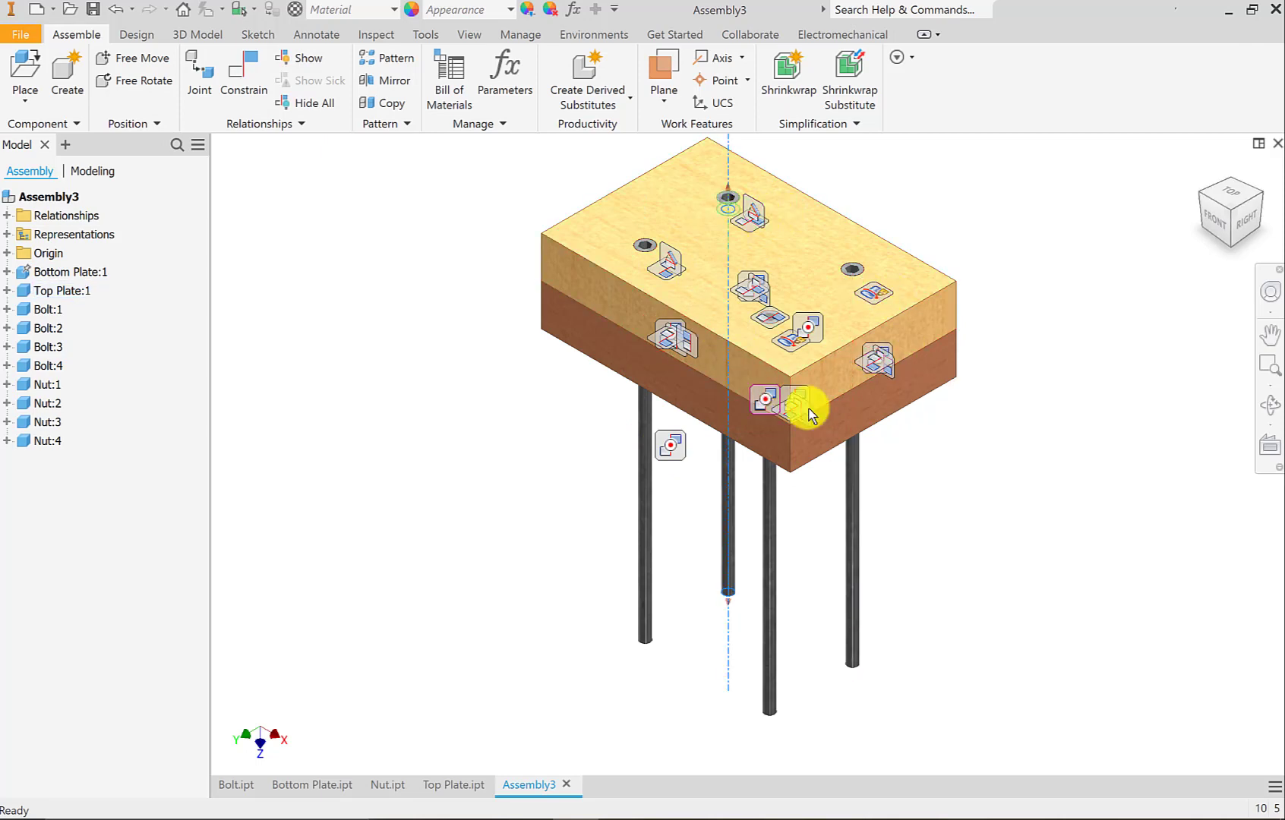
{"action": "left_click", "coordinate": [317, 104]}
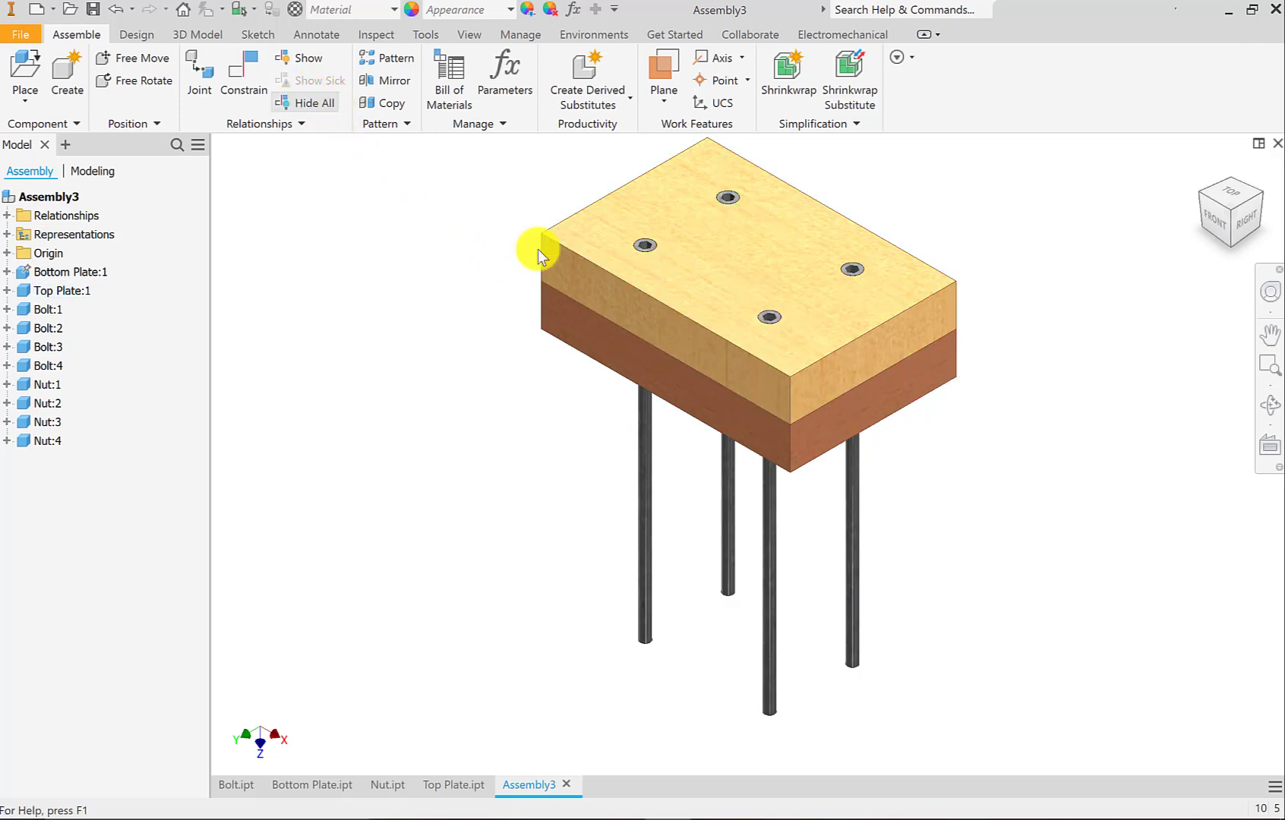
Run Analyze Interference on all plates, bolts and nuts together, and clear the selection.
{"action": "left_click_drag", "start_coordinate": [1087, 752], "coordinate": [451, 135]}
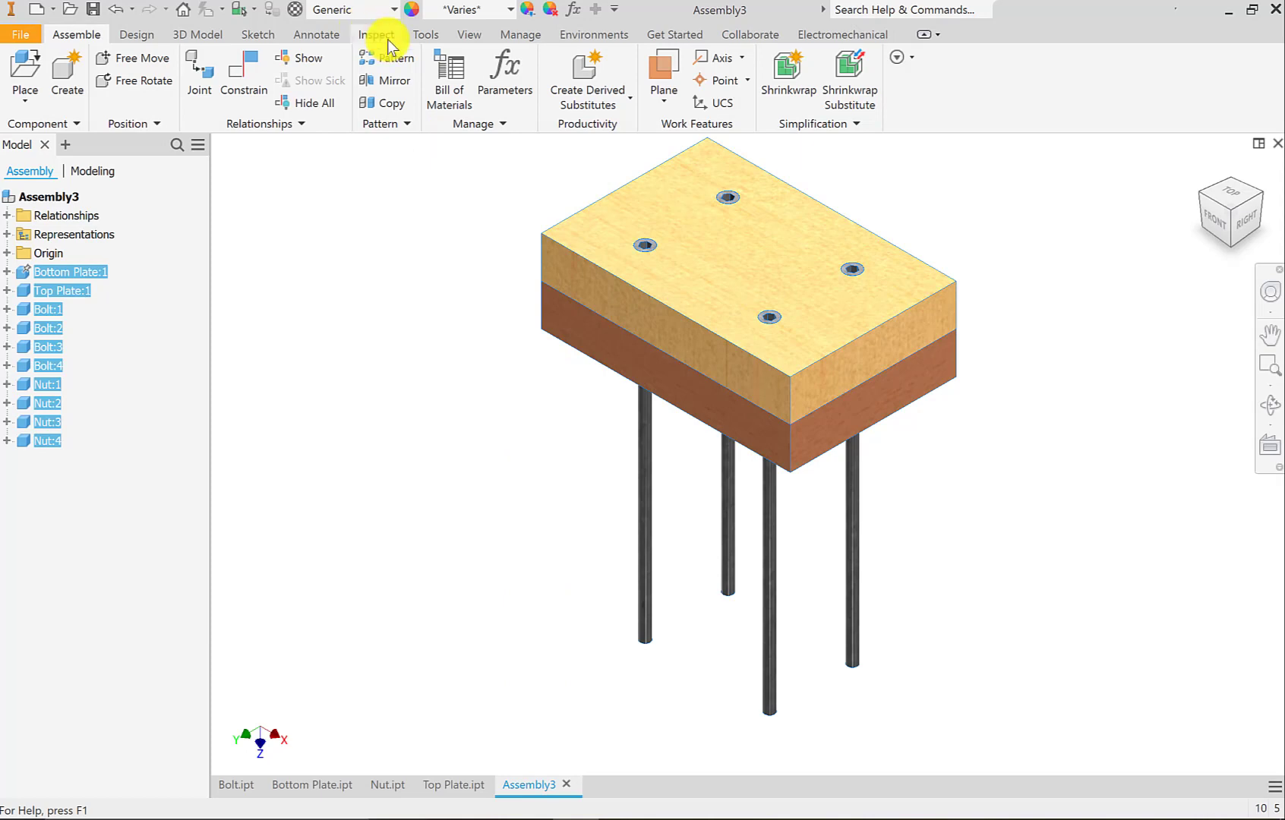
{"action": "left_click", "coordinate": [380, 35]}
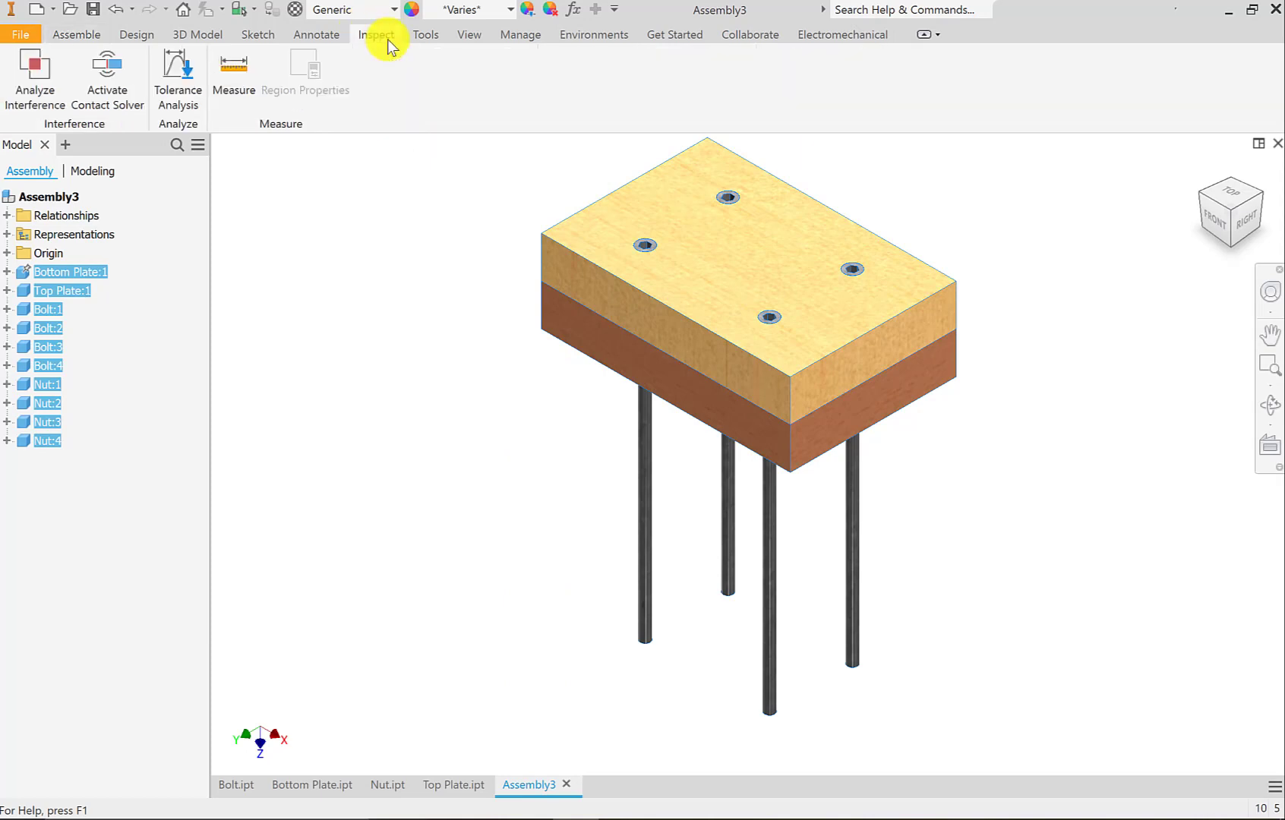
{"action": "left_click", "coordinate": [36, 72]}
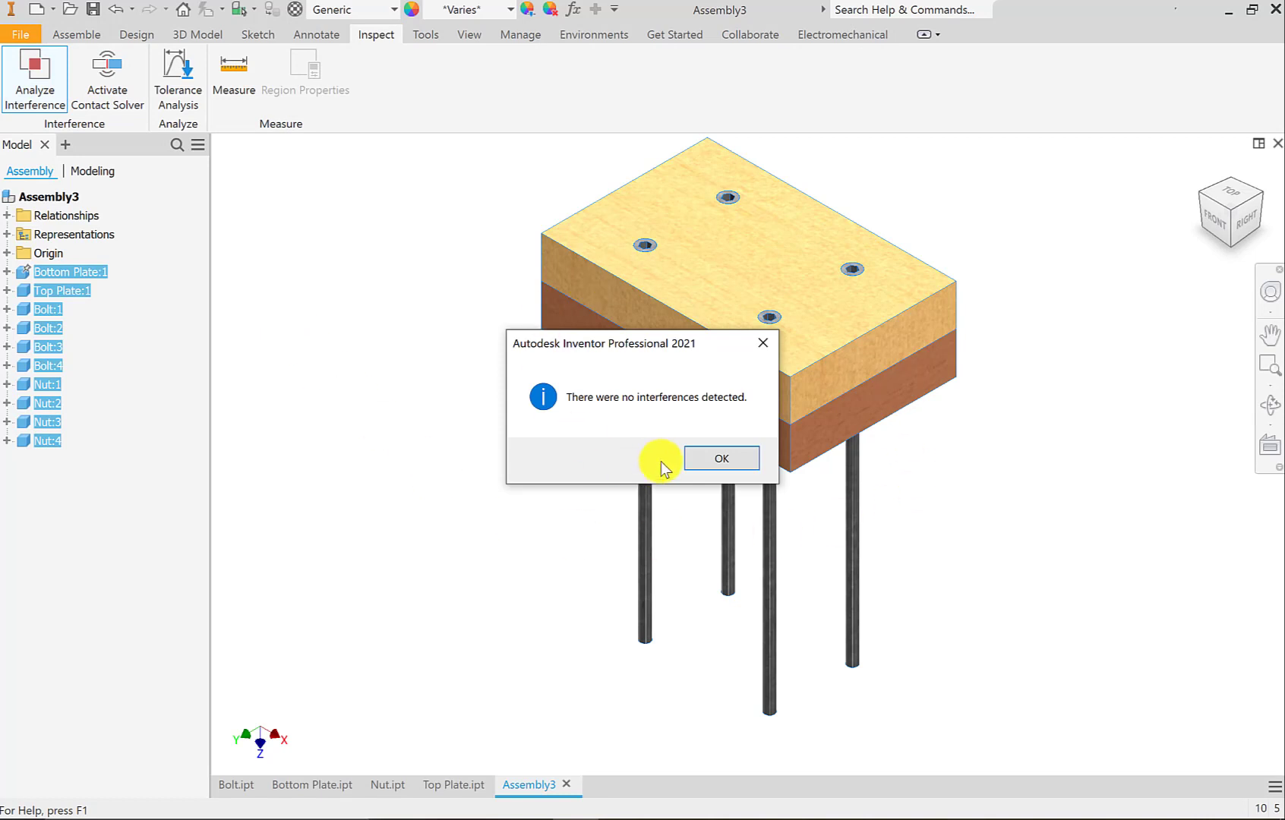
{"action": "left_click", "coordinate": [722, 459]}
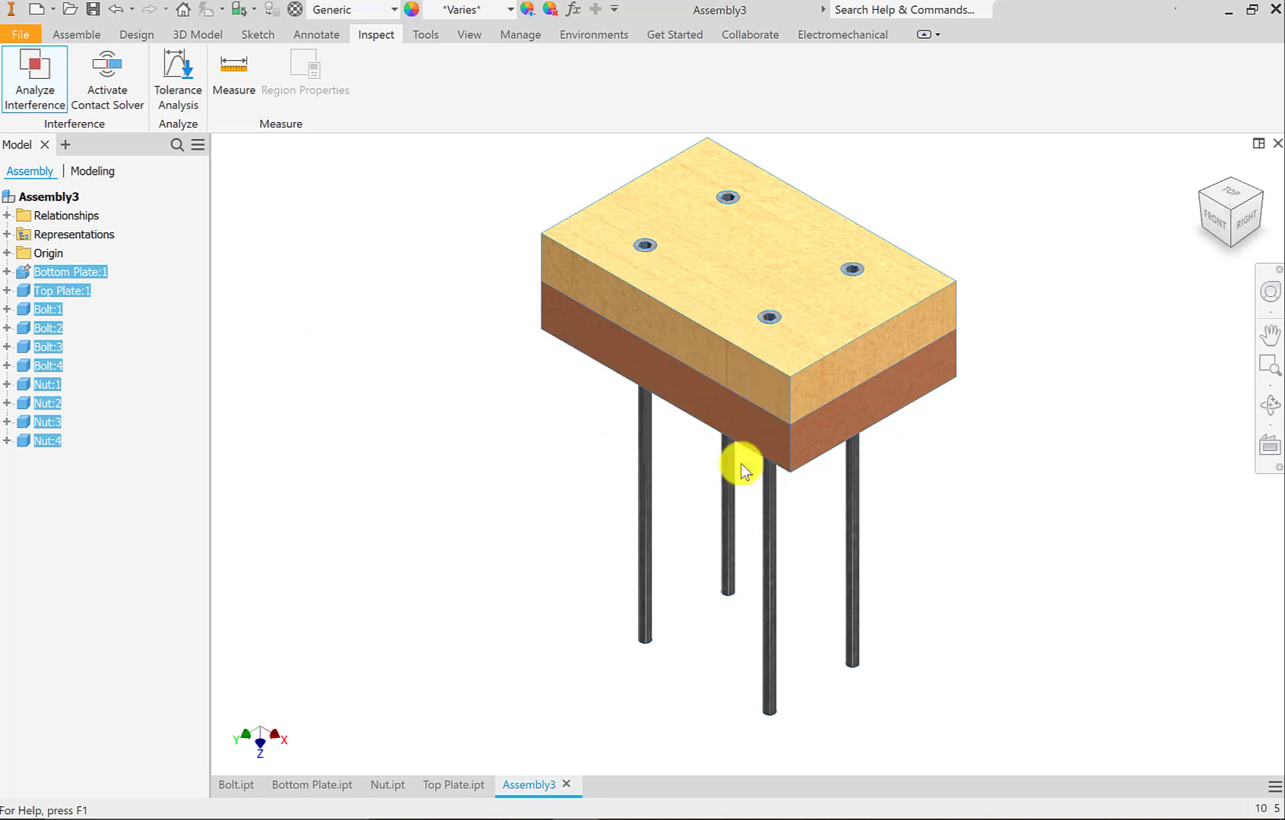
{"action": "left_click", "coordinate": [399, 465]}
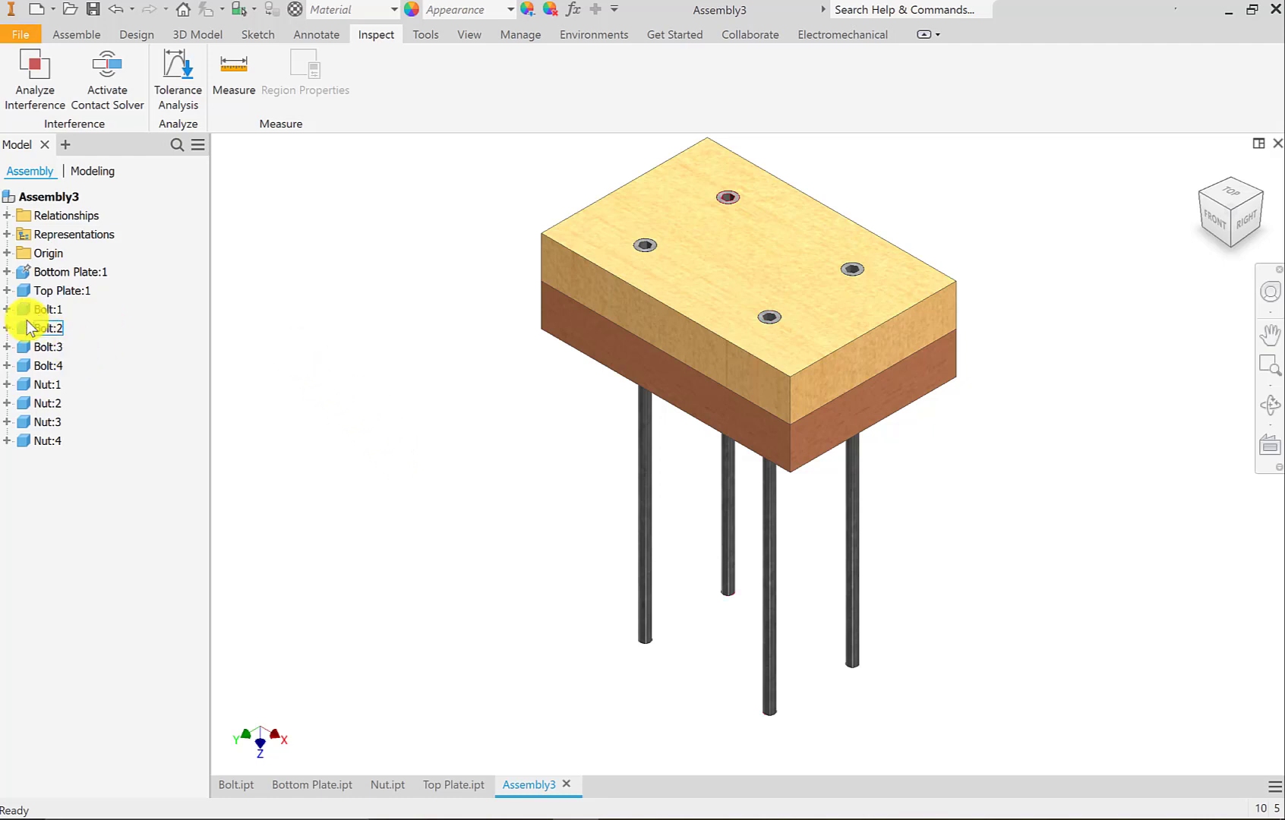
Review the constraints listed under Bolt:1 and the available options for Mate:3, and return to the assembly tools.
{"action": "left_click", "coordinate": [7, 309]}
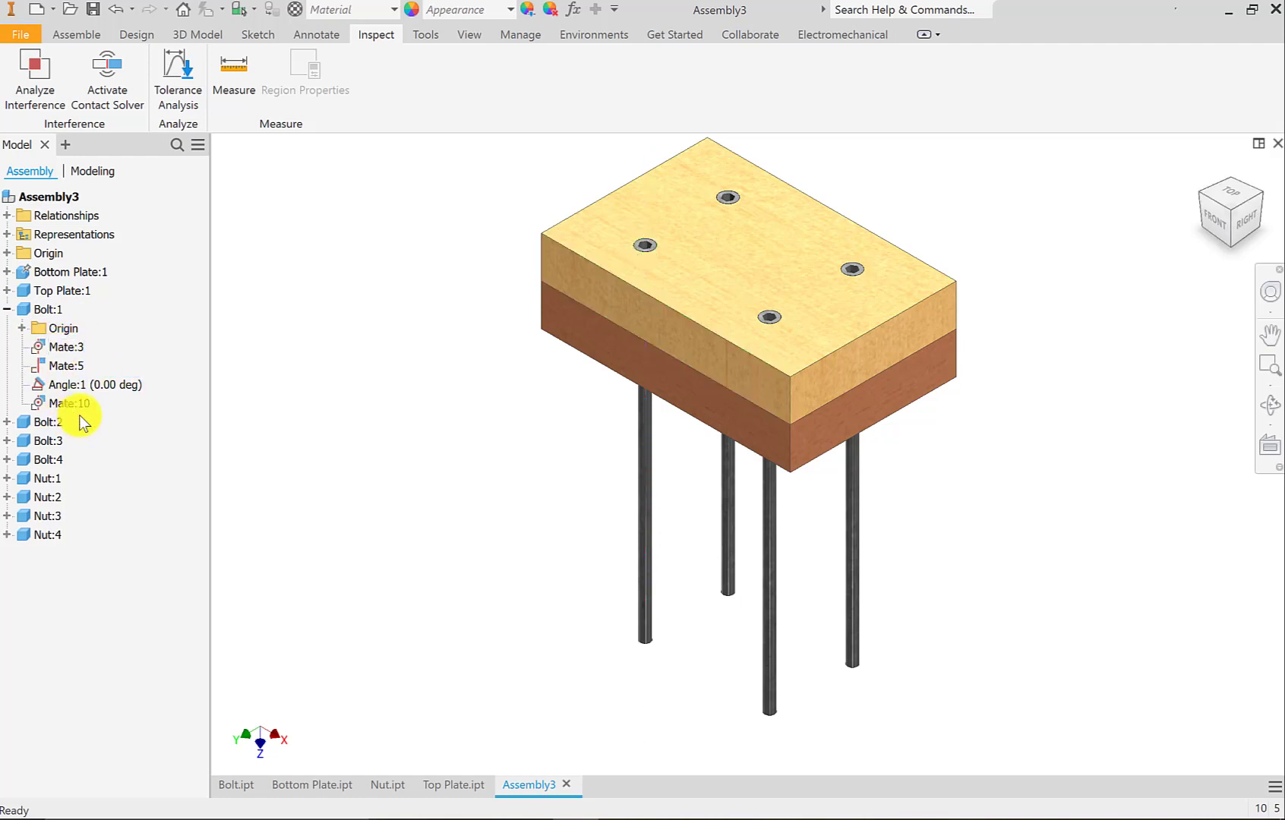
{"action": "left_click", "coordinate": [76, 347]}
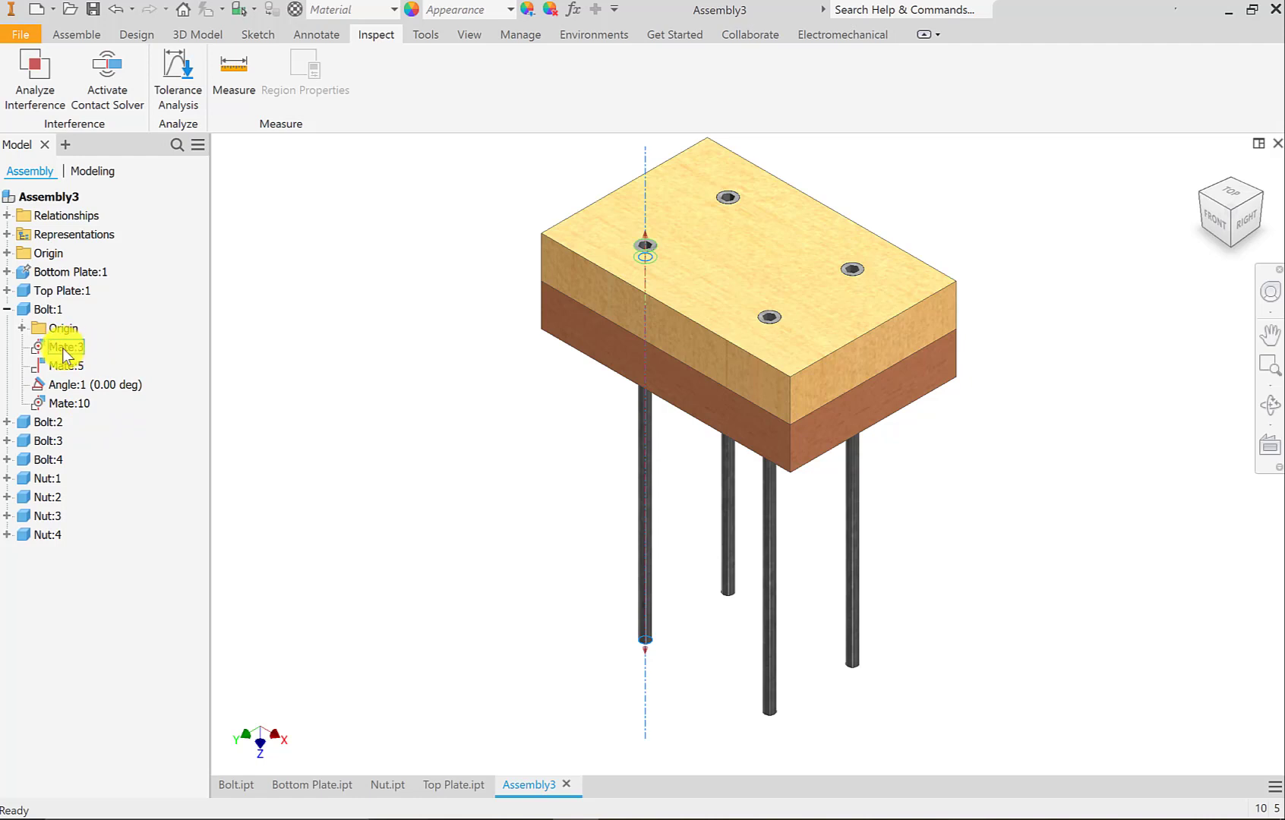
{"action": "right_click", "coordinate": [62, 347]}
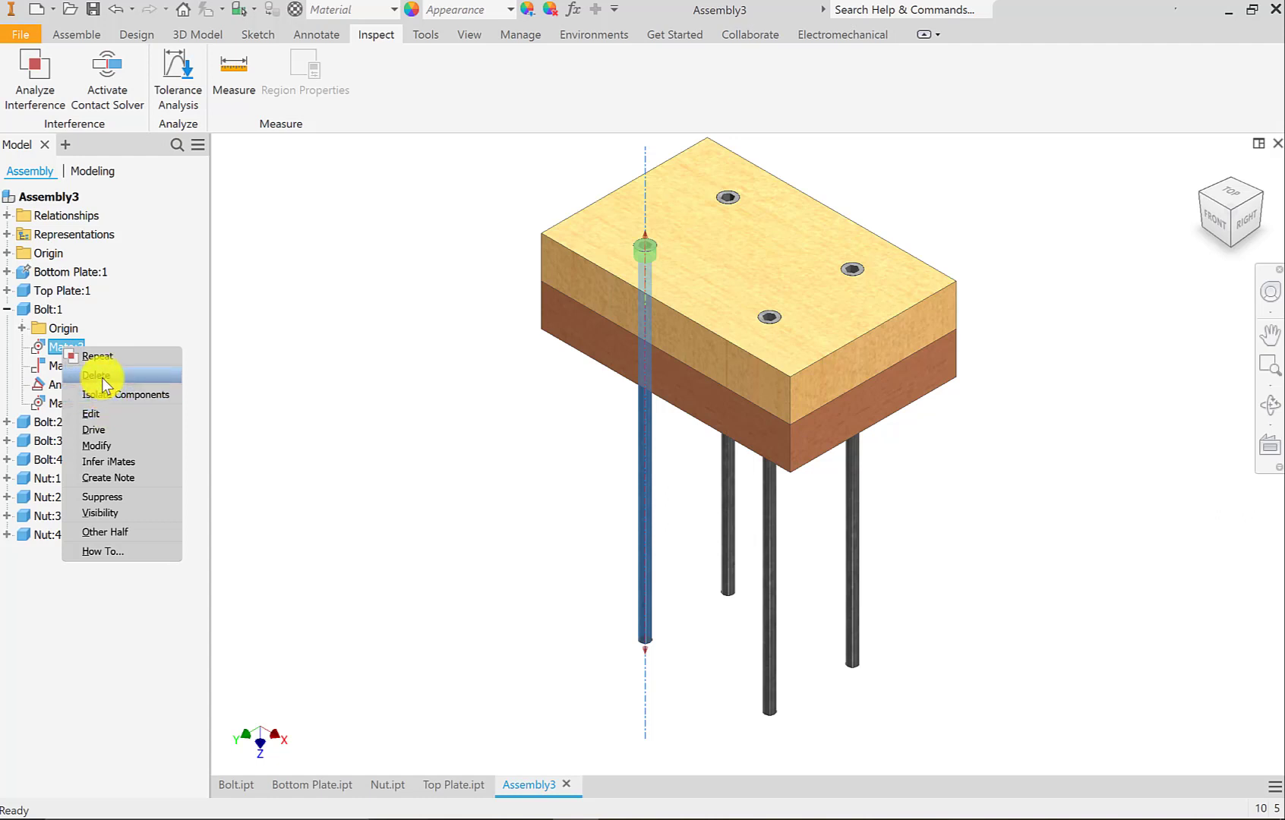
{"action": "left_click", "coordinate": [263, 341]}
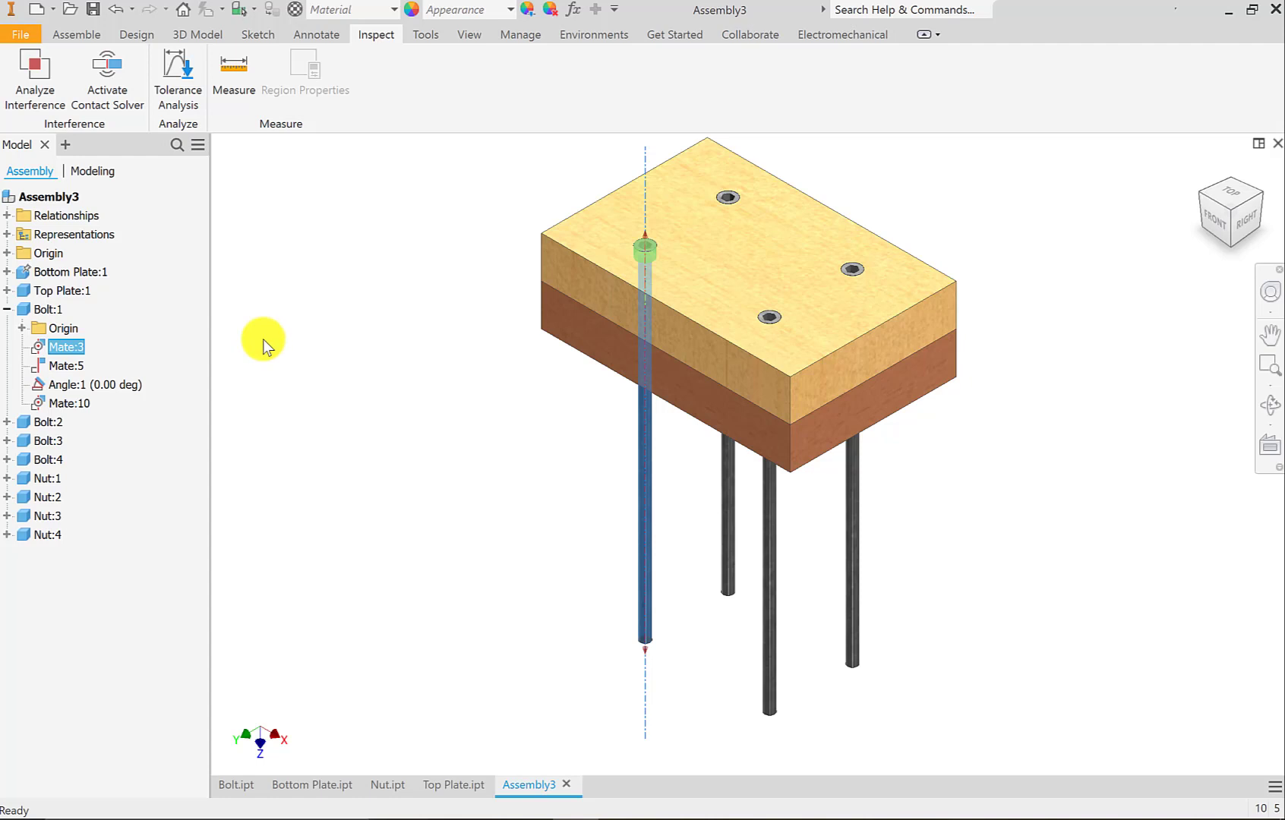
{"action": "left_click", "coordinate": [8, 310]}
{"action": "left_click", "coordinate": [303, 310]}
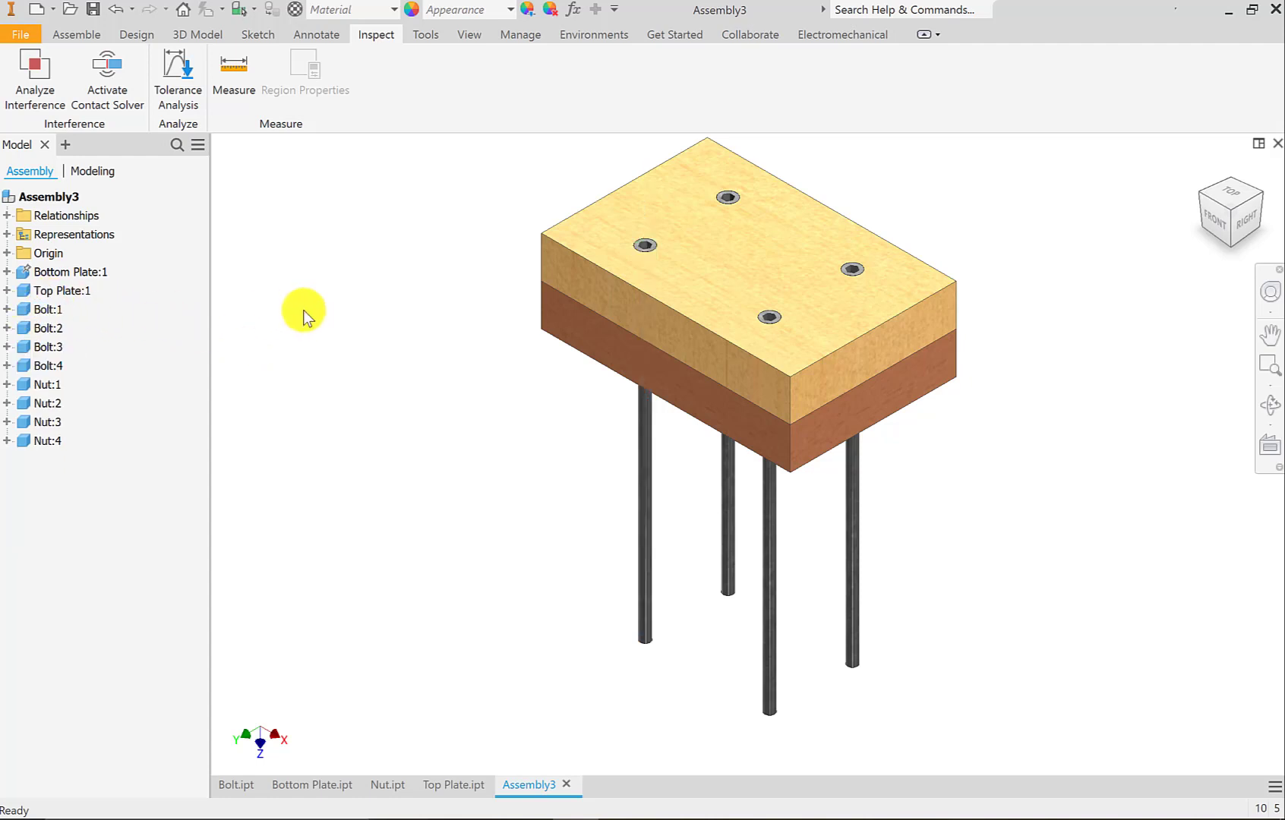
{"action": "left_click", "coordinate": [76, 35]}
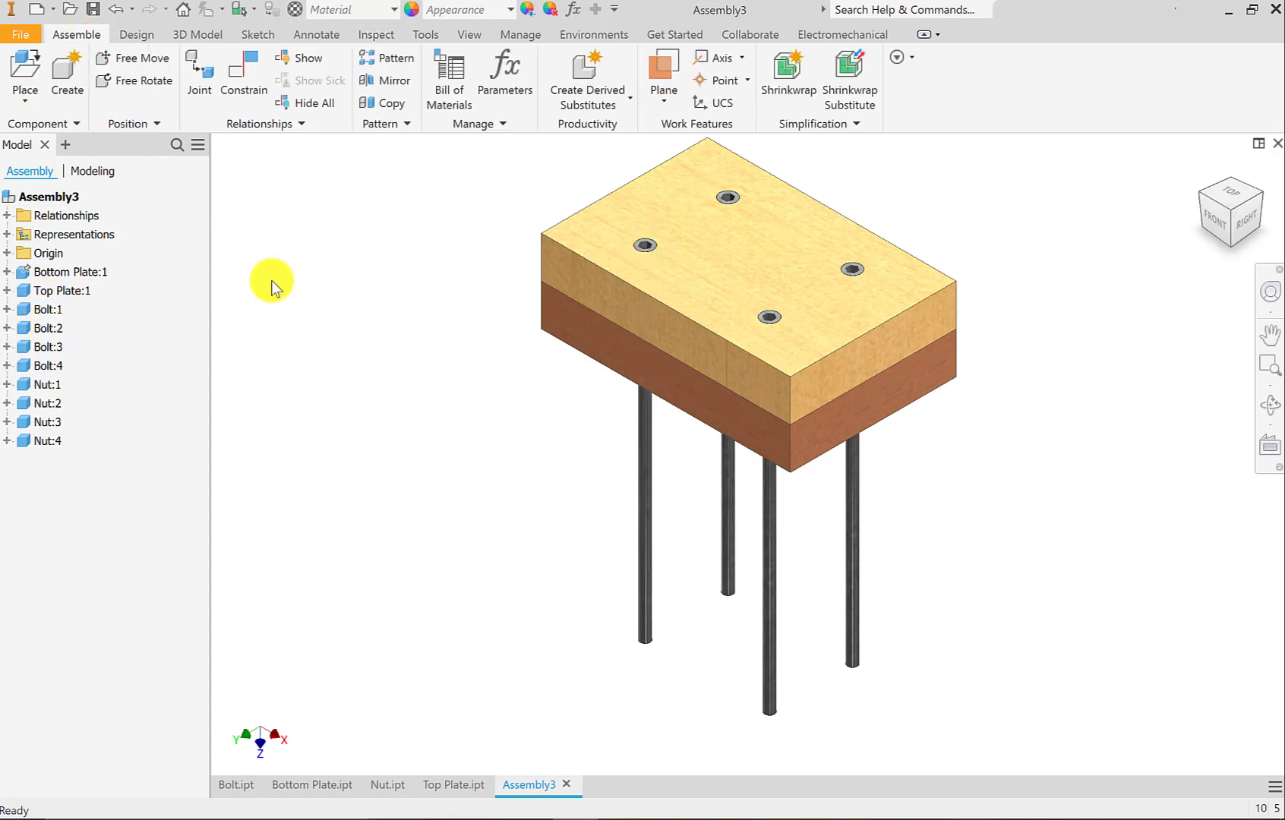